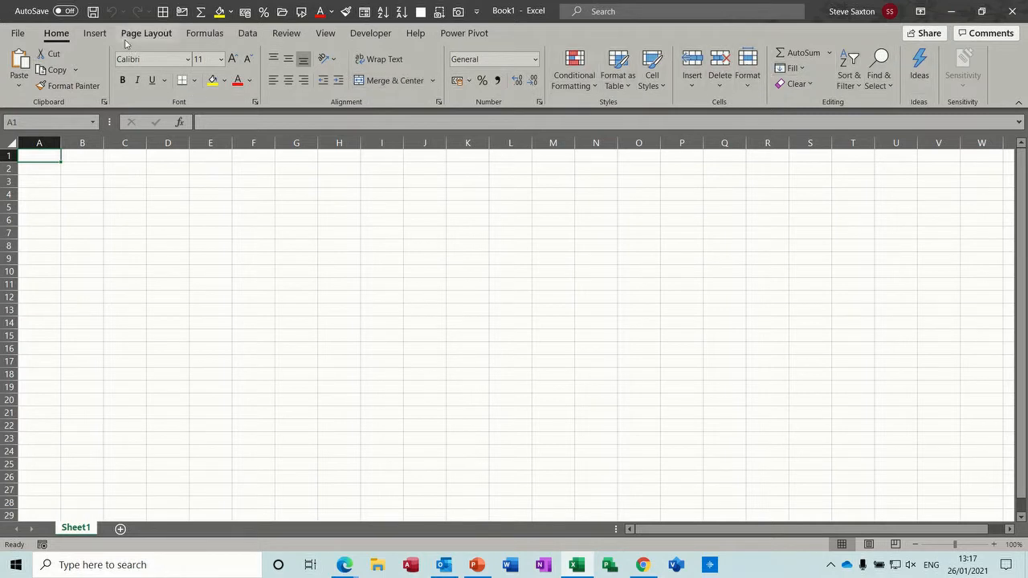
Step: Look over the commands for inserting objects, setting page layout and working with formulas
click(95, 33)
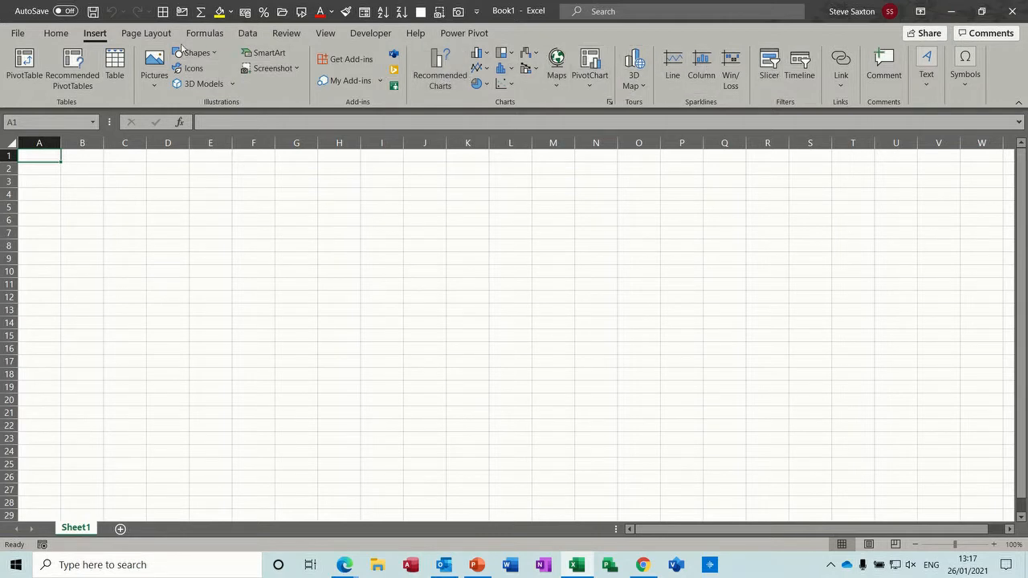
click(148, 34)
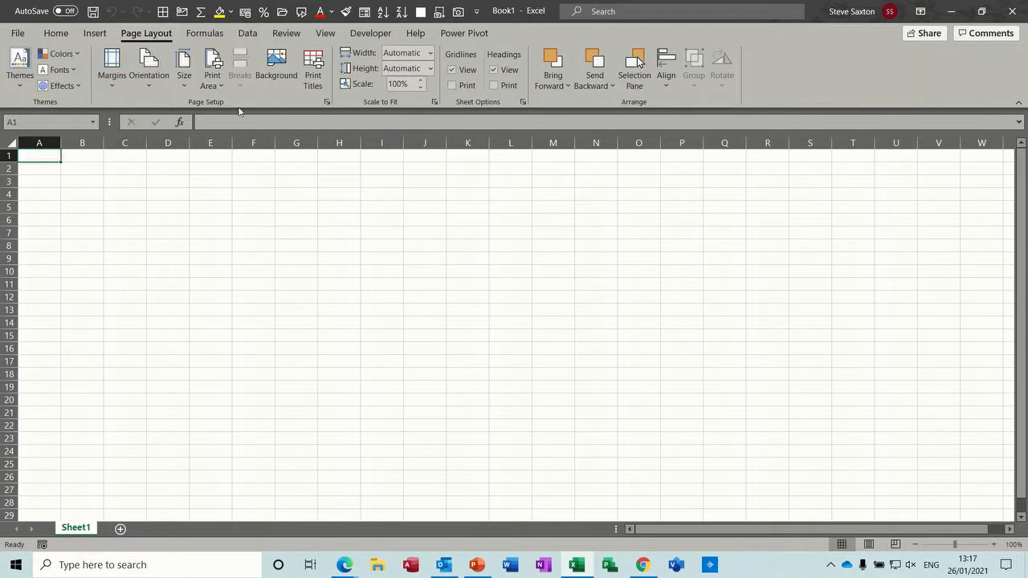
click(206, 34)
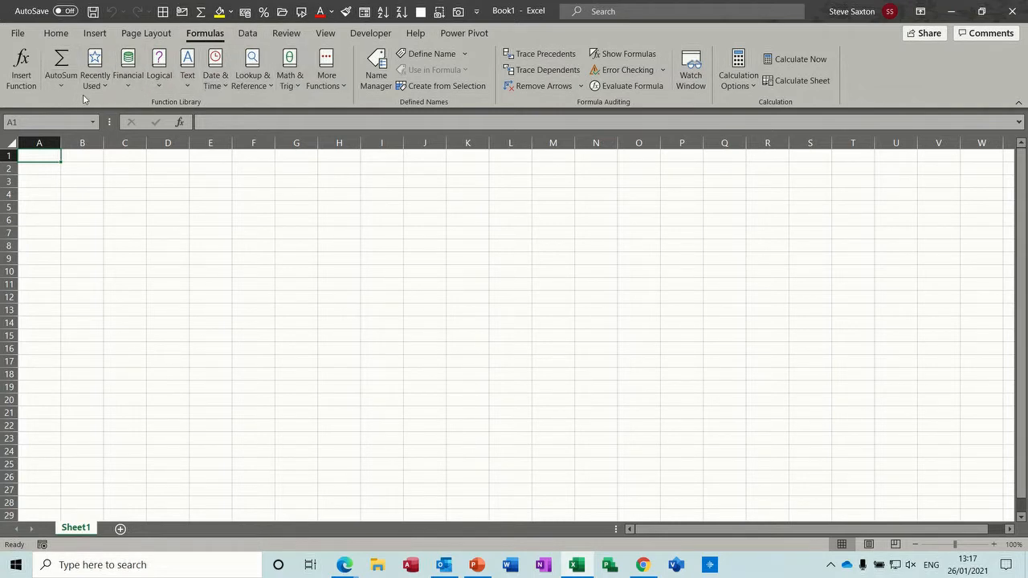
Step: Browse the function library categories from AutoSum, Recently Used and Financial through Math & Trig to the Cube functions
click(62, 86)
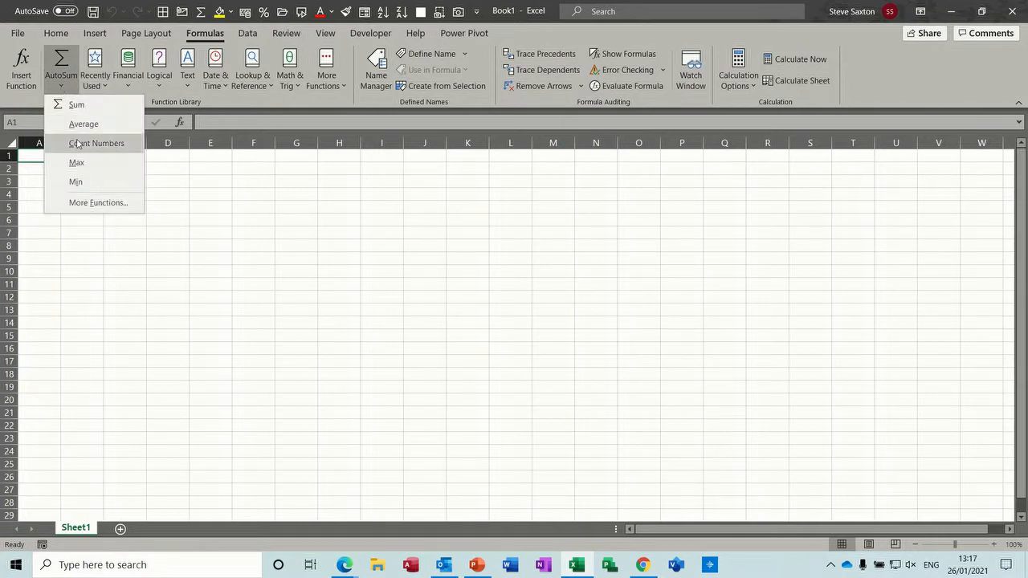
click(104, 87)
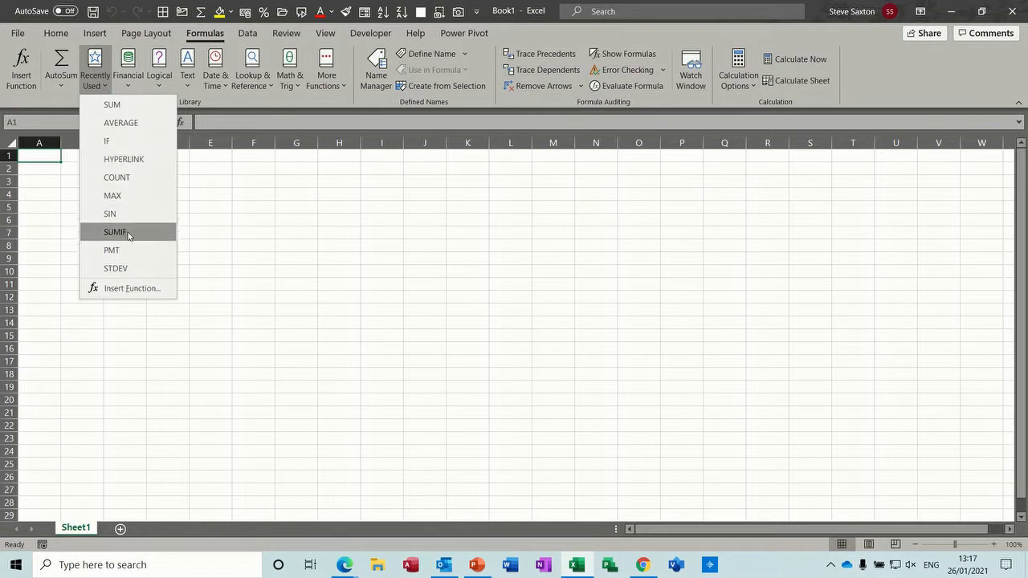
click(128, 84)
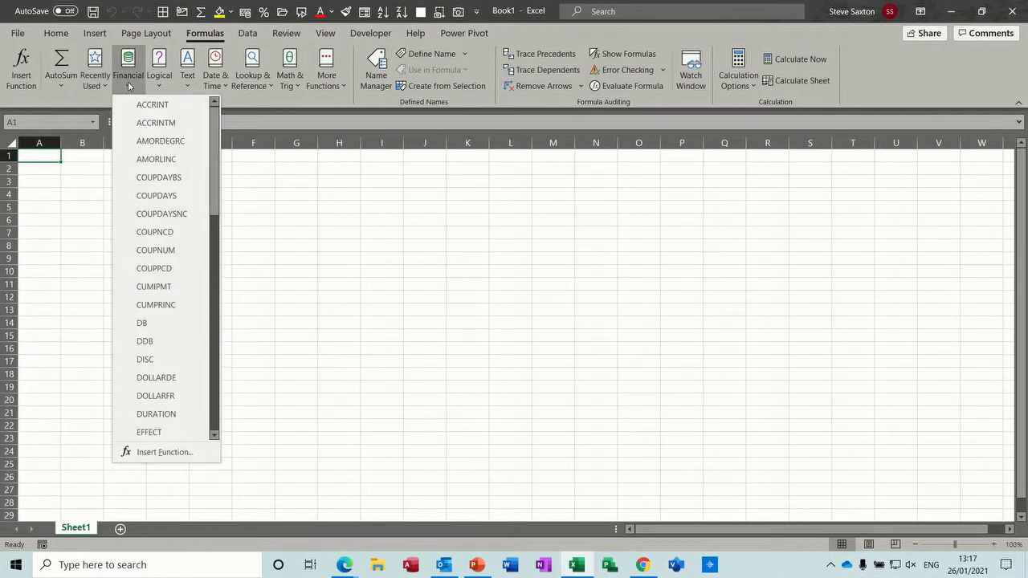
click(163, 87)
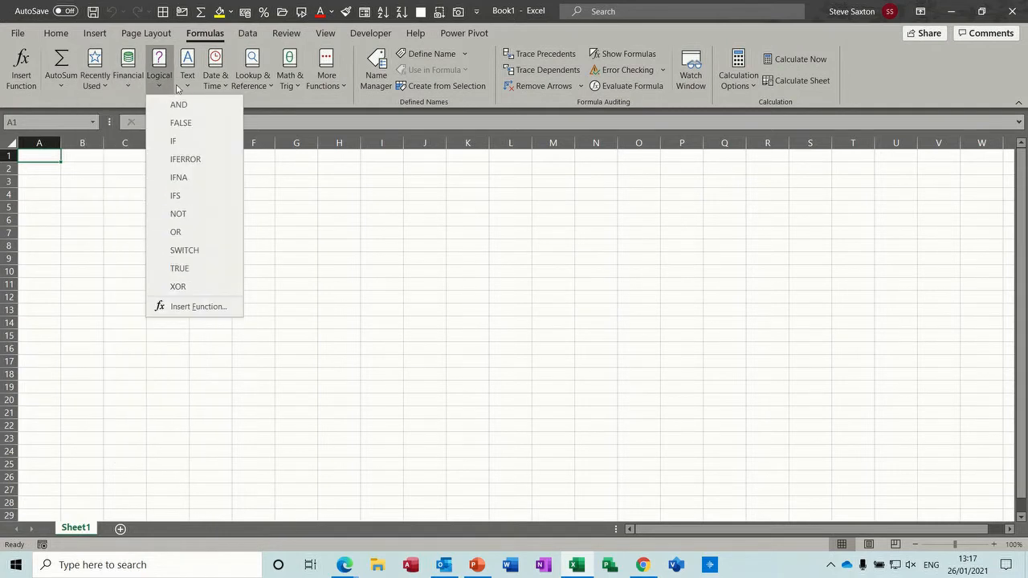
click(186, 87)
click(221, 86)
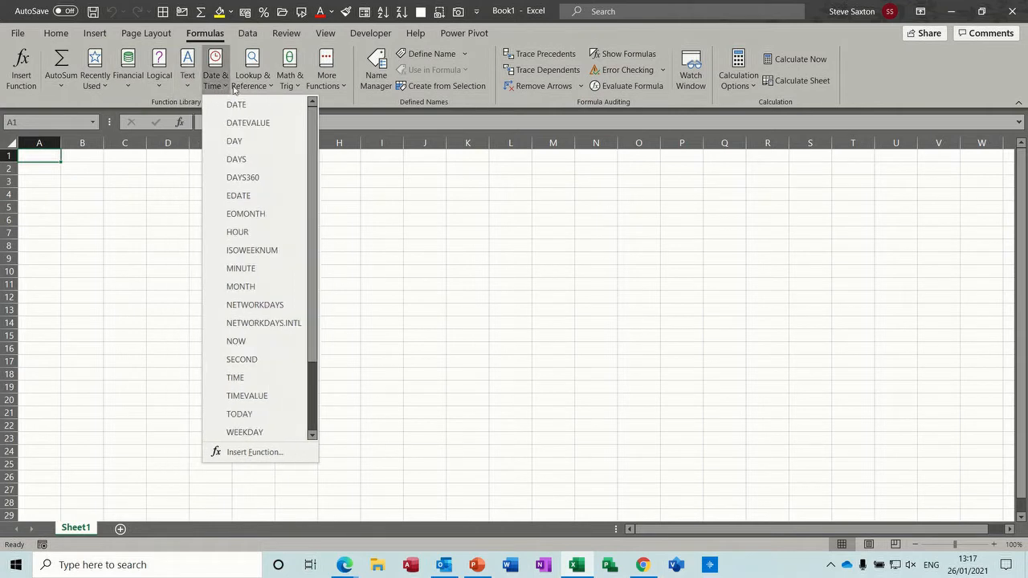
click(269, 87)
click(298, 87)
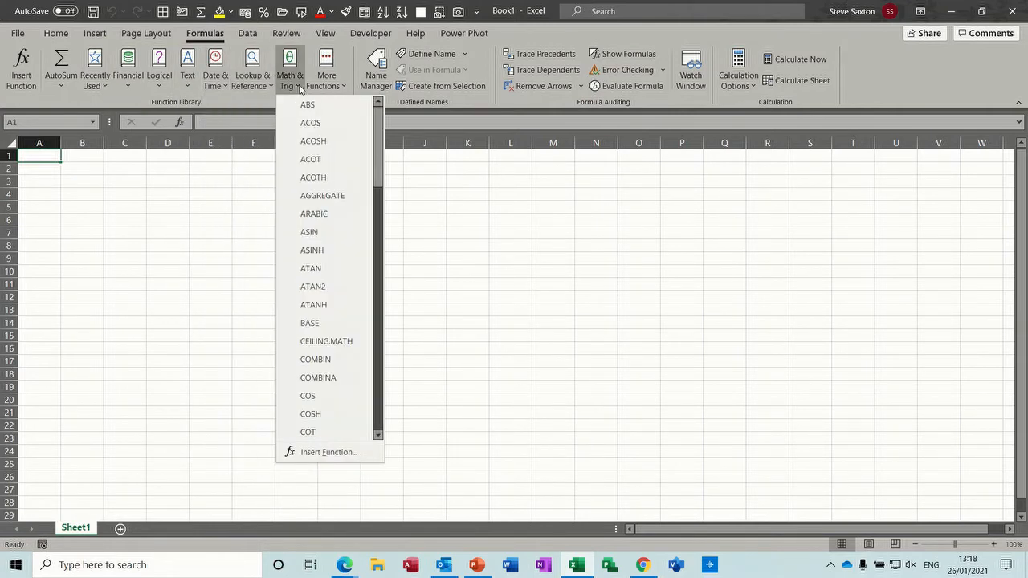
click(341, 87)
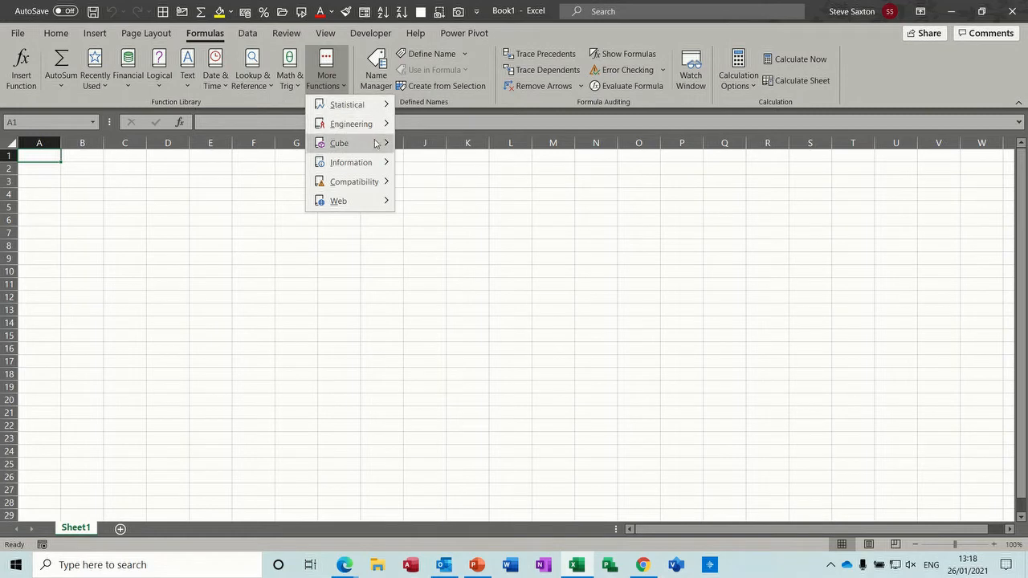
mouse_move(377, 145)
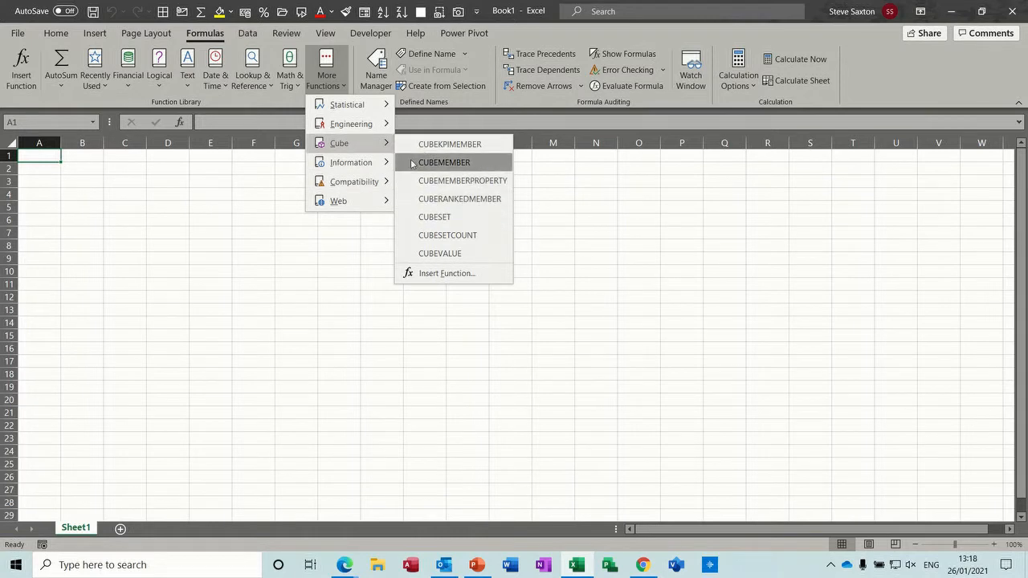
click(165, 176)
Step: Look over the commands for data handling, reviewing and worksheet viewing
click(247, 33)
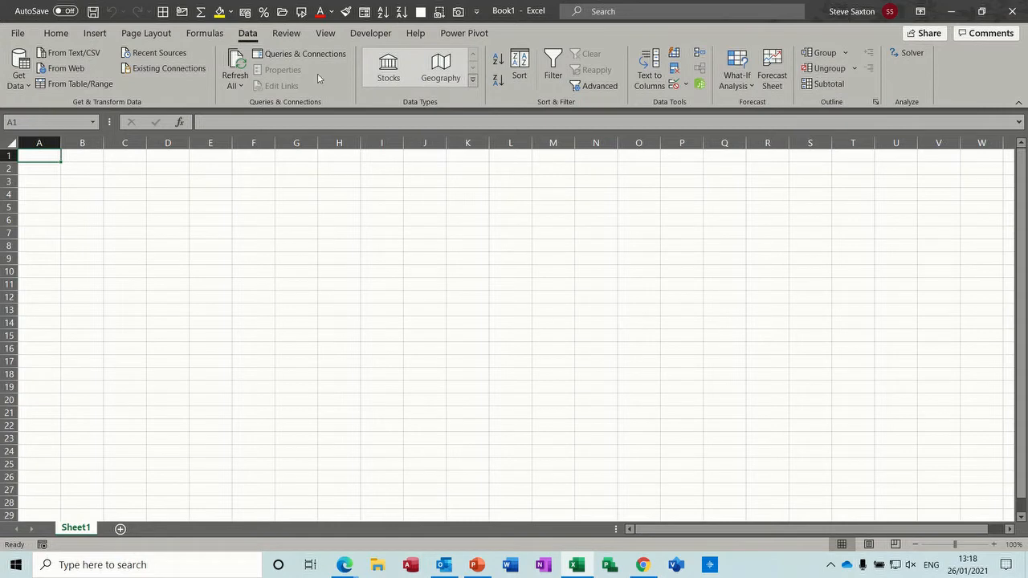
click(286, 33)
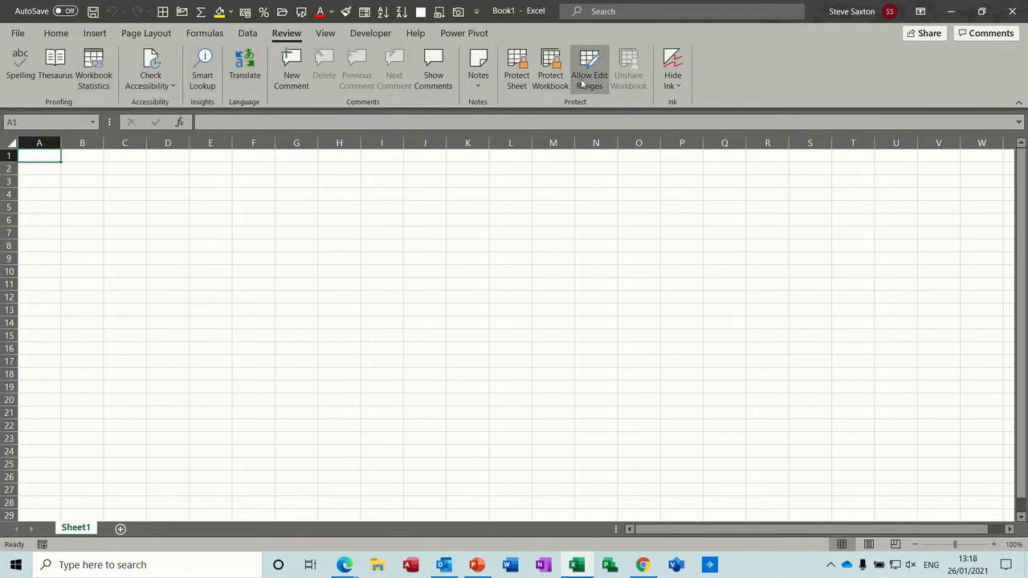
click(321, 36)
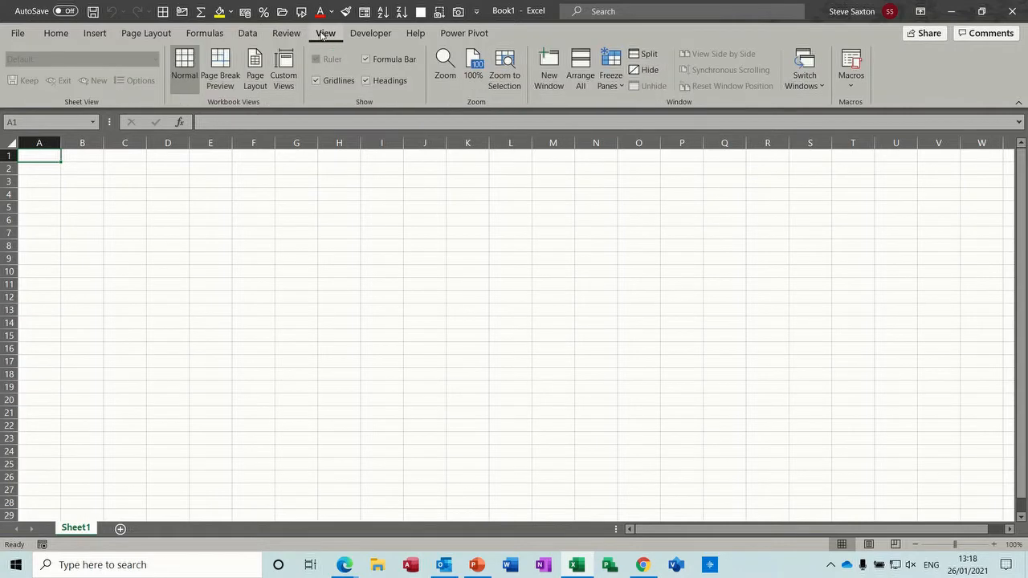
Step: Preview the sheet in Page Break Preview and Page Layout views, and return it to Normal view
click(219, 67)
click(186, 68)
click(262, 69)
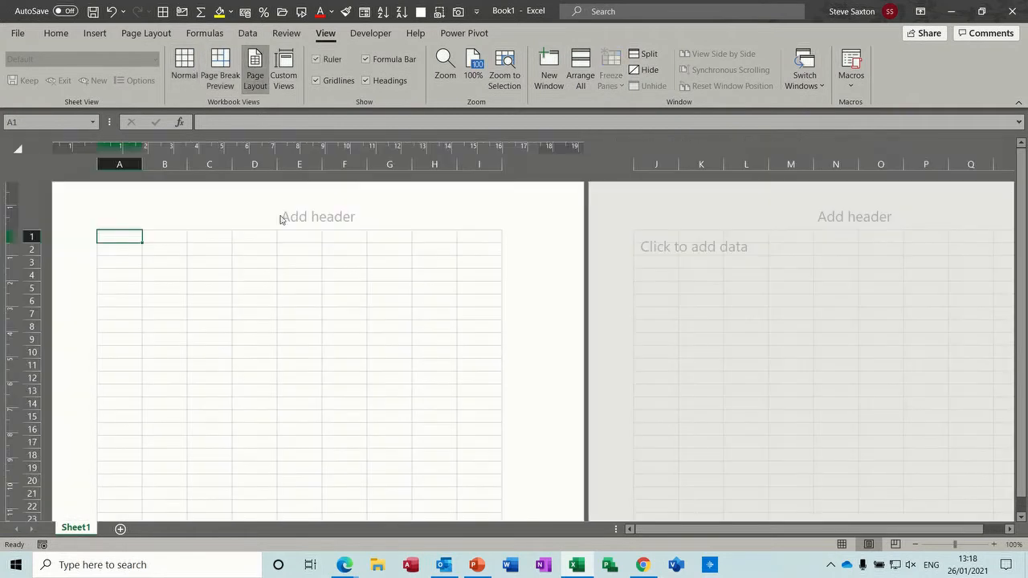
click(185, 68)
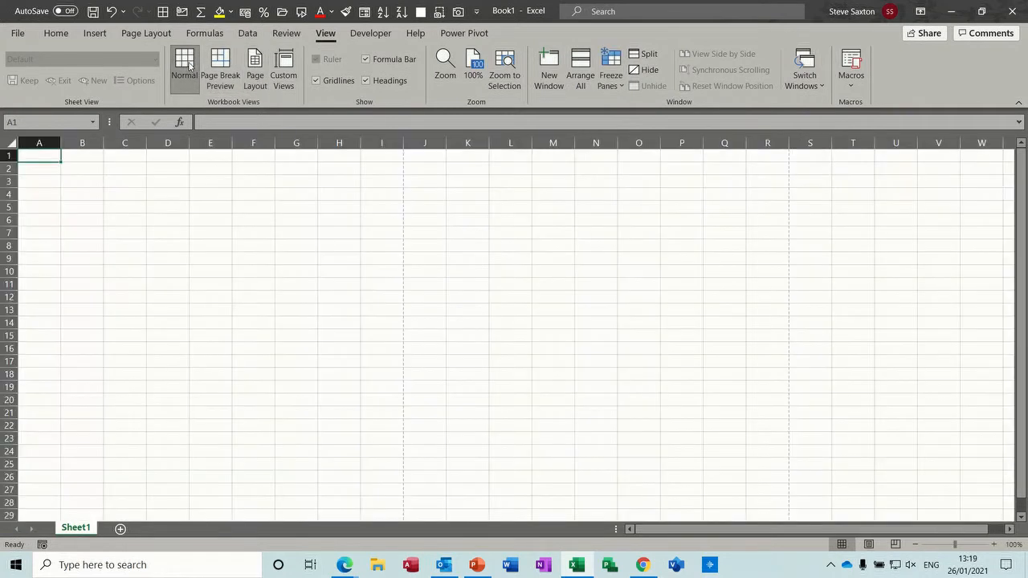
Step: Look over the developer, help and Power Pivot commands, and return to the home commands
click(367, 35)
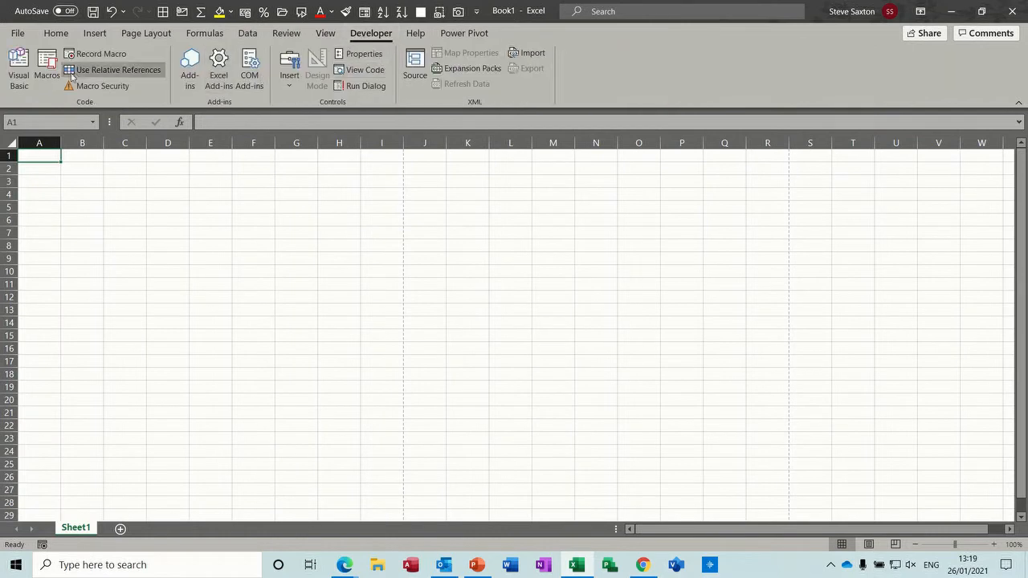
click(415, 34)
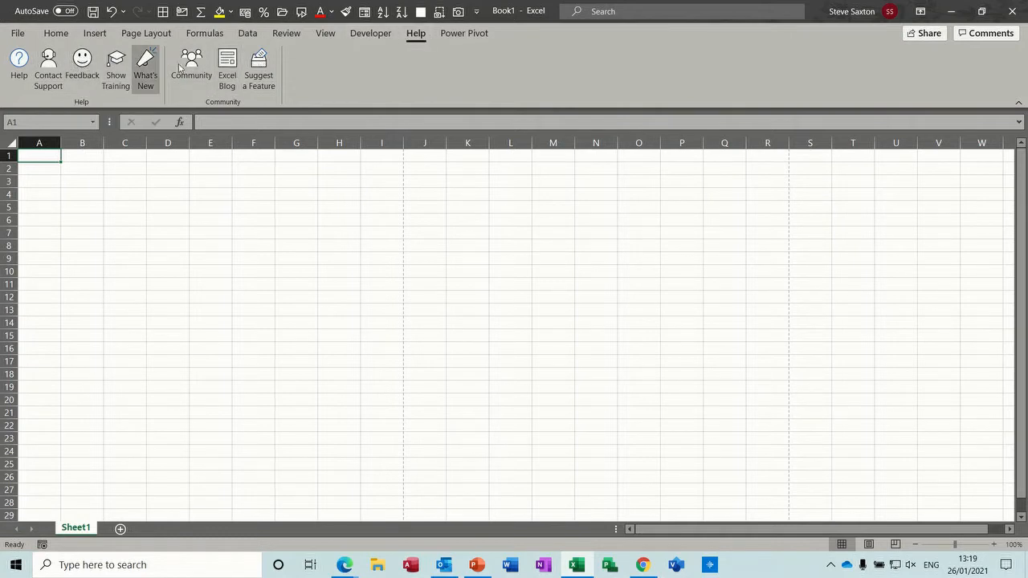
click(453, 36)
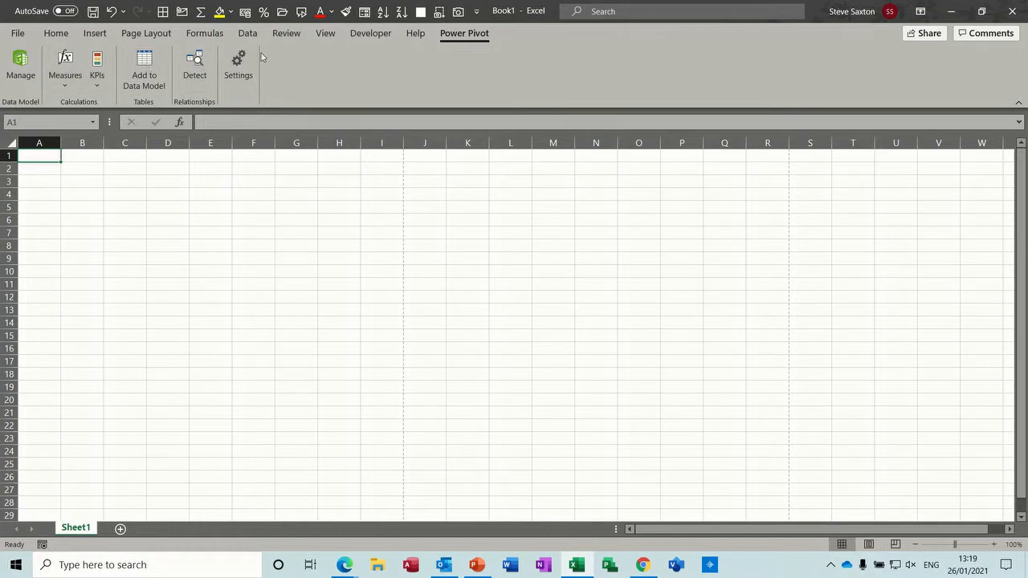
click(56, 33)
Step: Select cell B5 and whole columns B to G one at a time
click(83, 204)
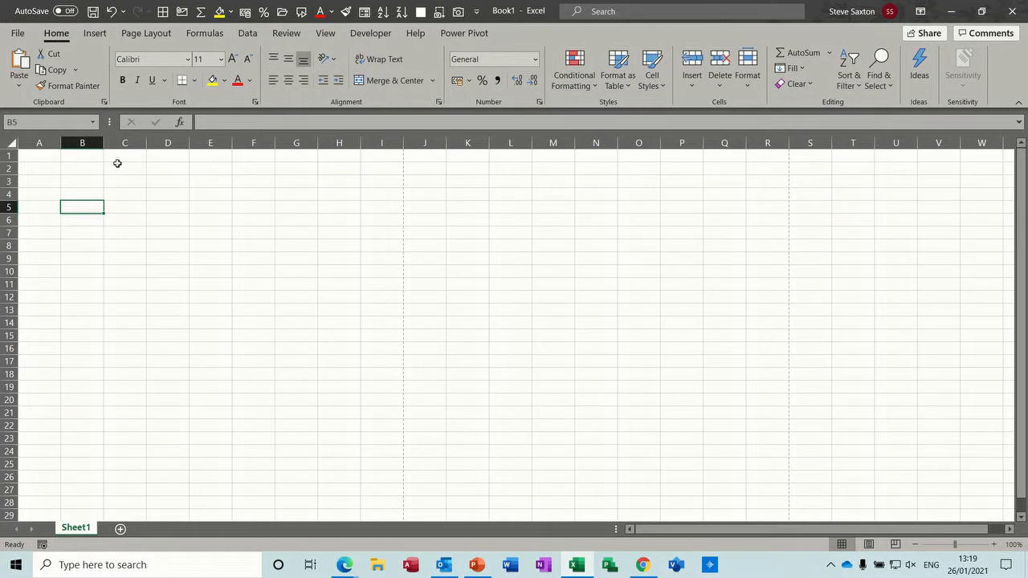
click(86, 142)
click(125, 142)
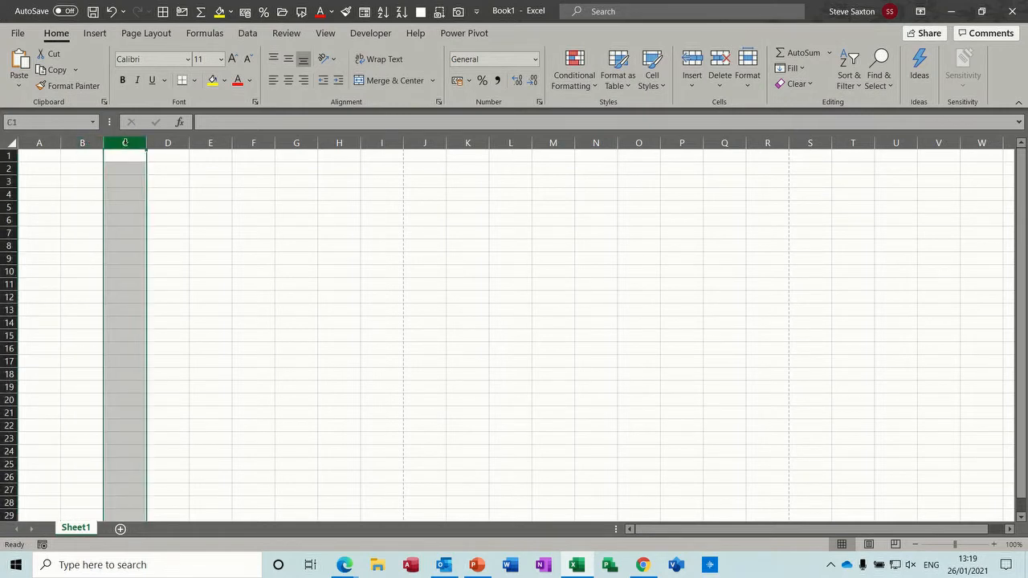
click(165, 142)
click(204, 142)
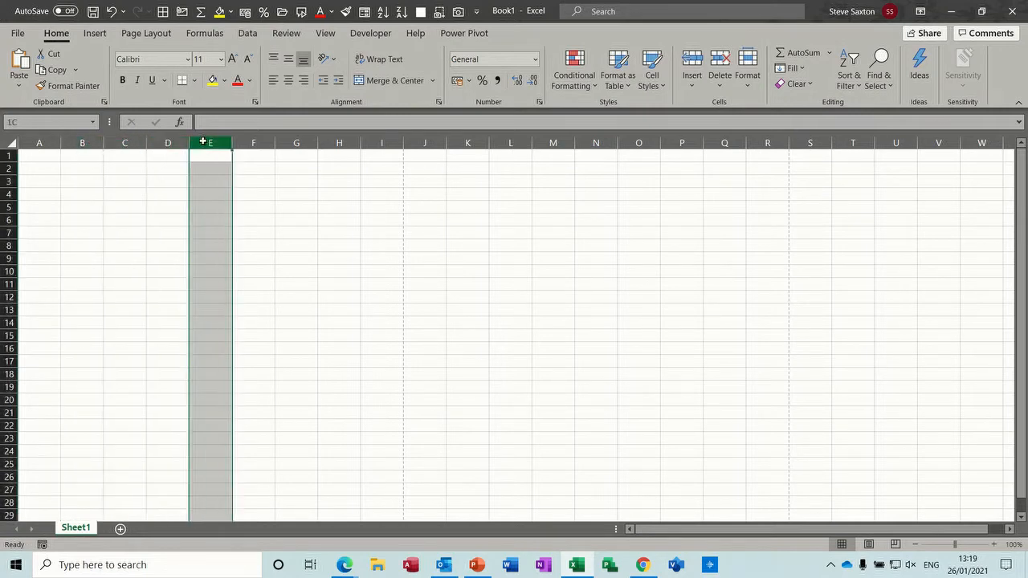
click(249, 143)
click(294, 142)
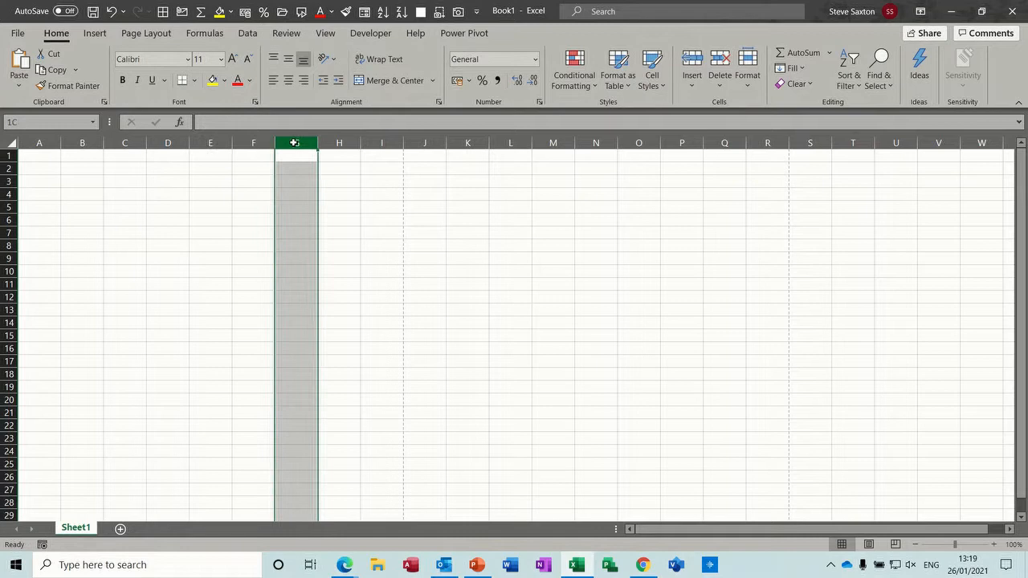
Step: Select whole rows 4 to 8 one at a time
click(8, 194)
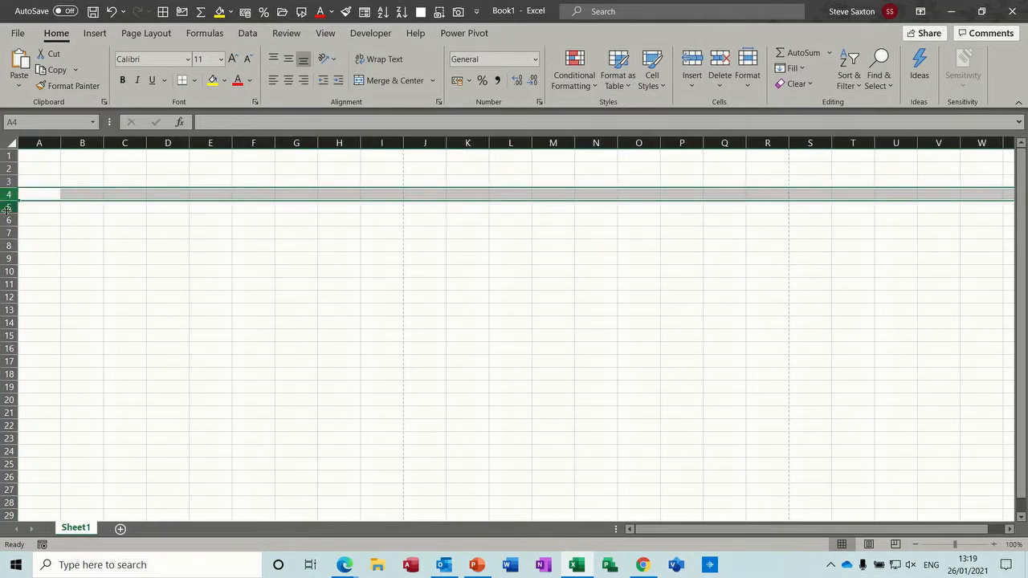
click(8, 207)
click(6, 219)
click(6, 232)
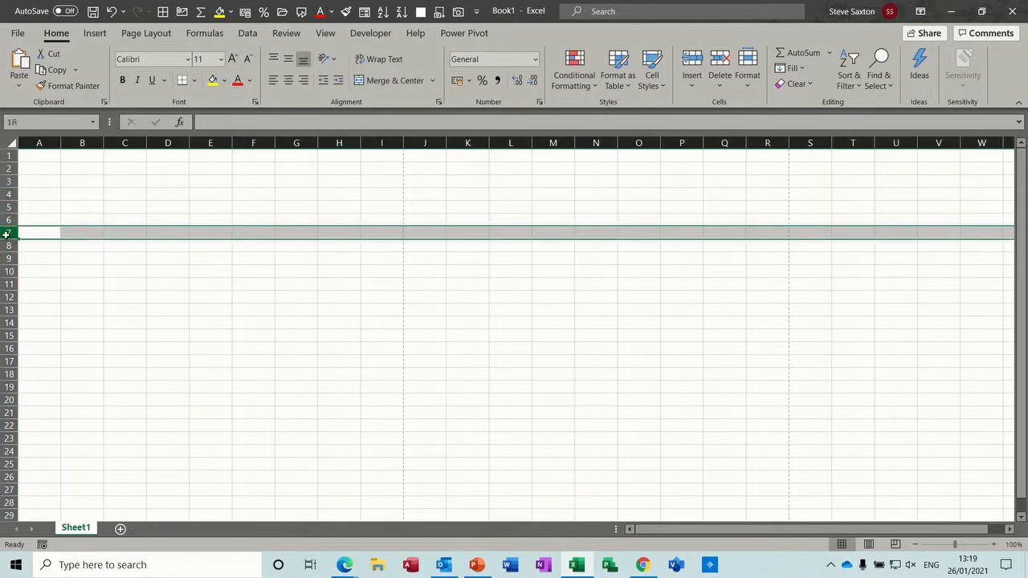
click(11, 245)
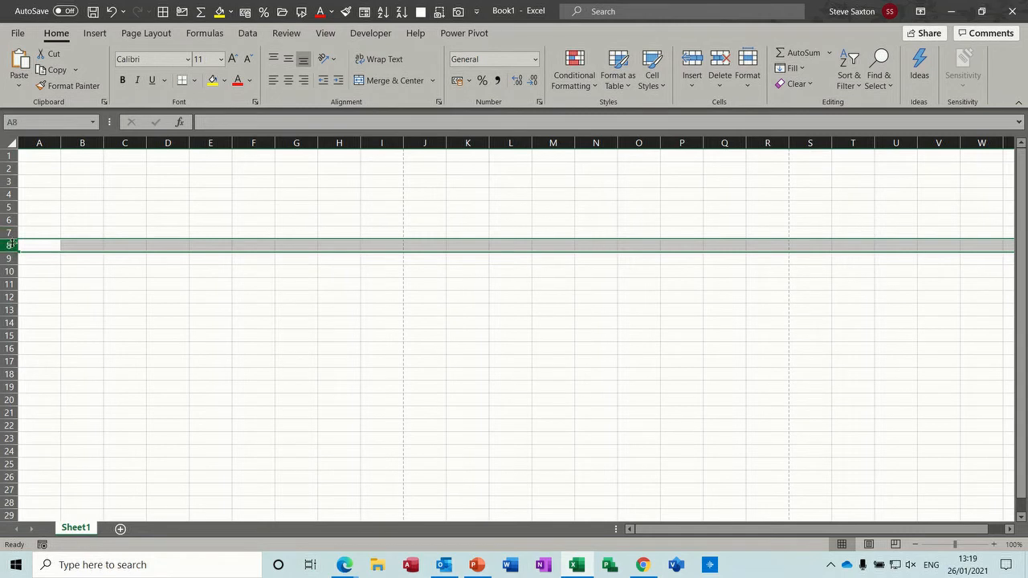
Step: Select individual cells around the sheet, including D11, D5 and E8, ending on cell A1
click(162, 285)
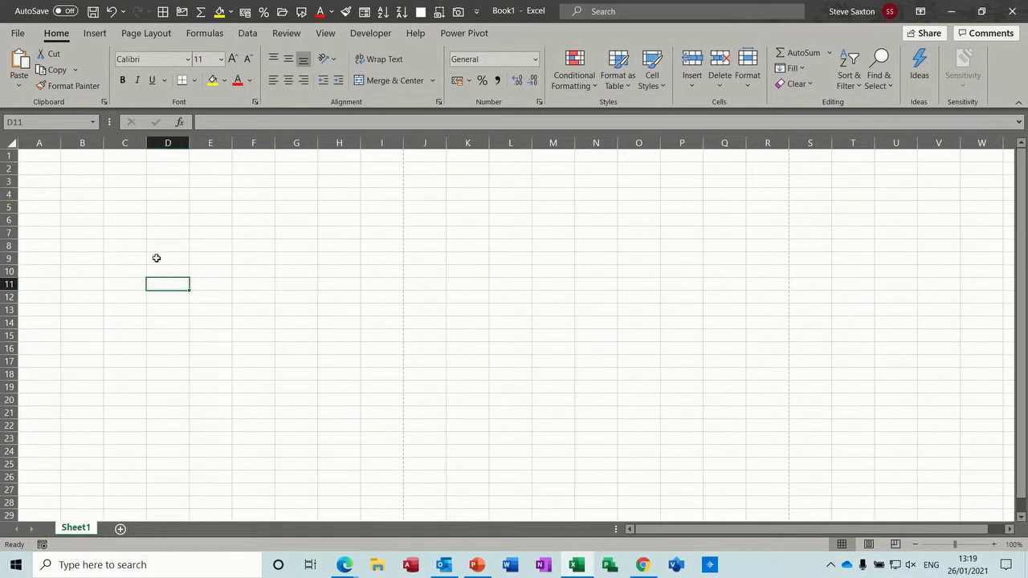
click(248, 243)
click(150, 200)
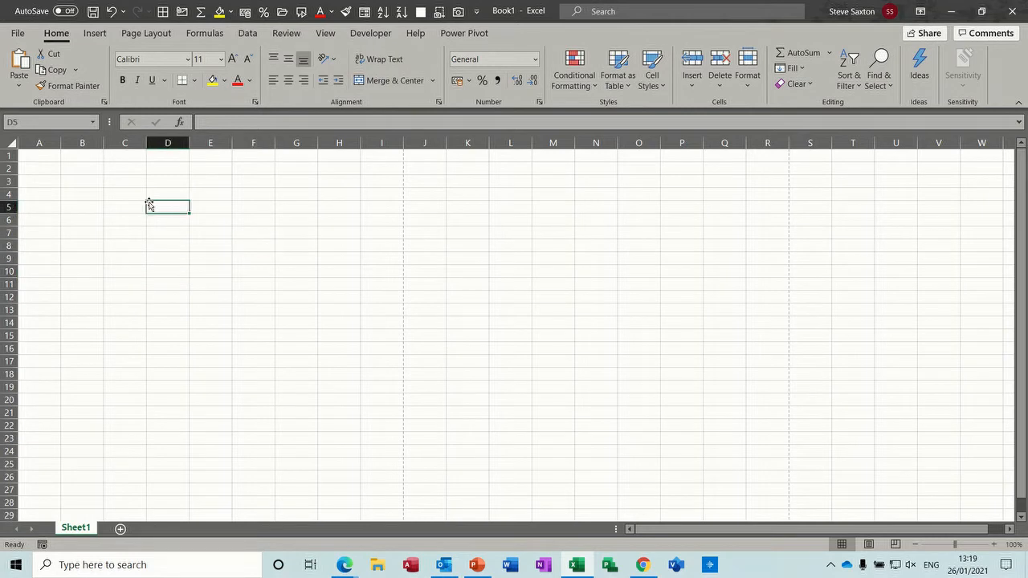
click(93, 241)
click(217, 243)
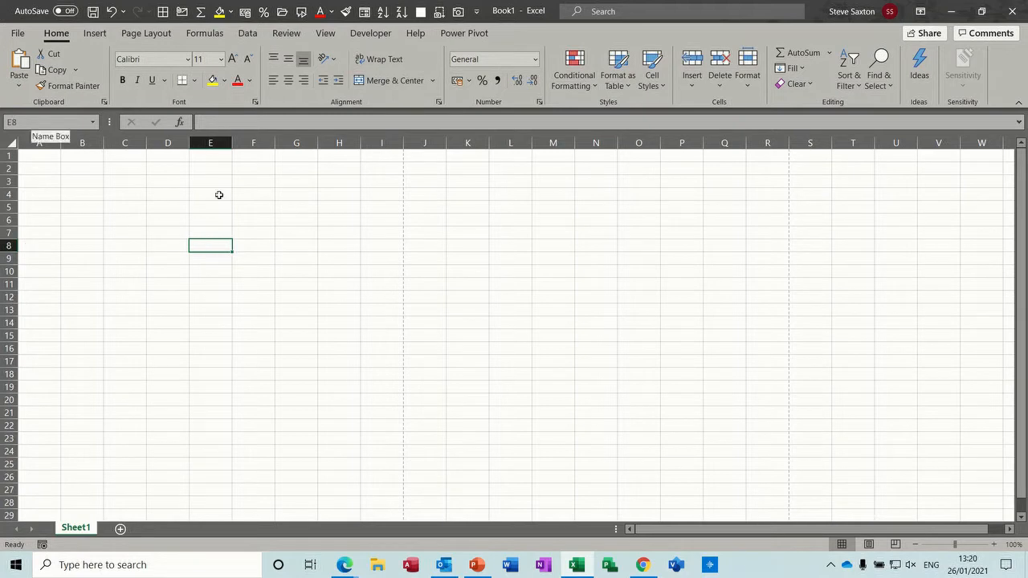
click(285, 200)
click(42, 154)
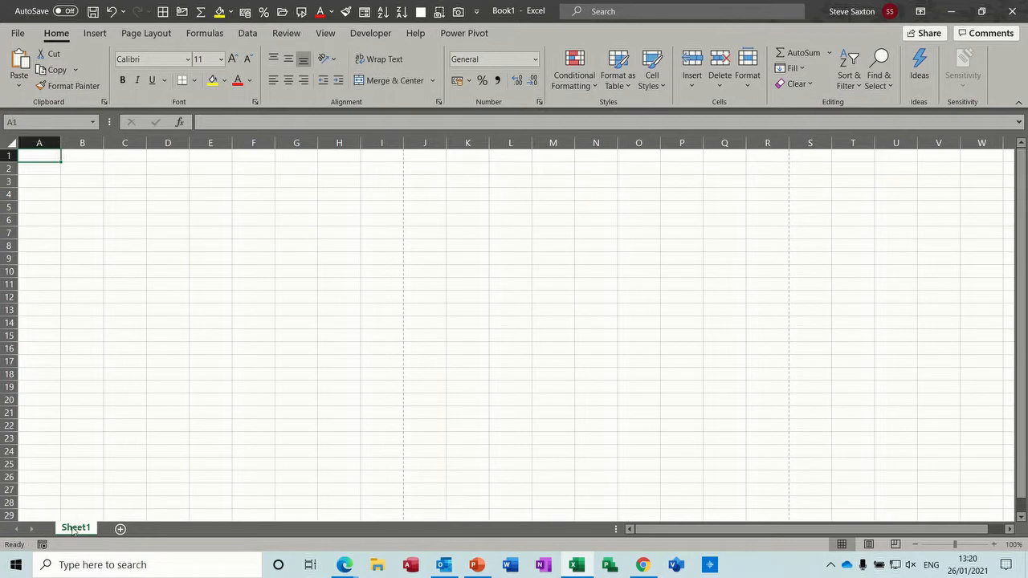
Step: Add five new worksheets to the workbook, Sheet2 to Sheet6
click(121, 530)
click(163, 530)
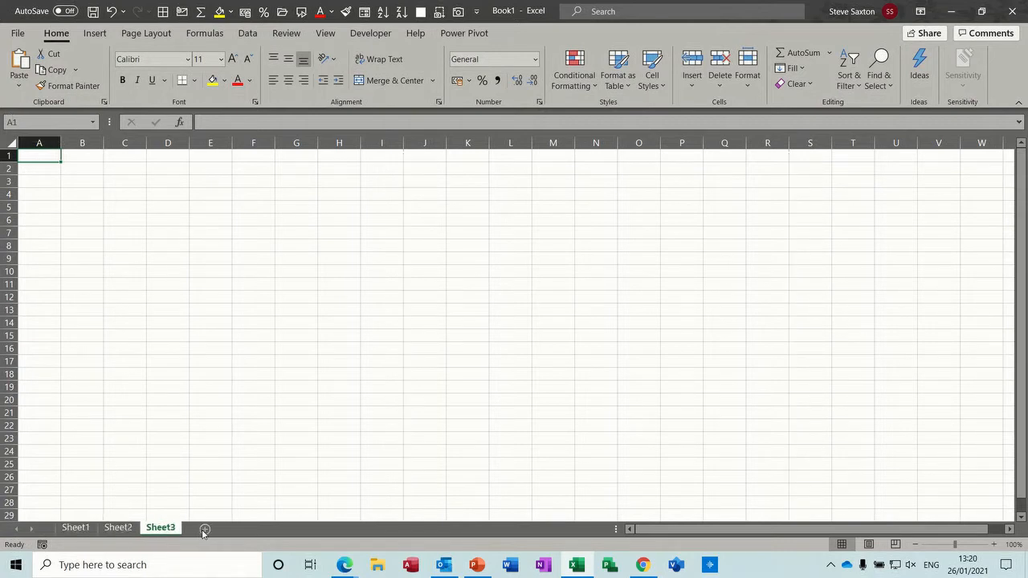
click(205, 529)
click(247, 529)
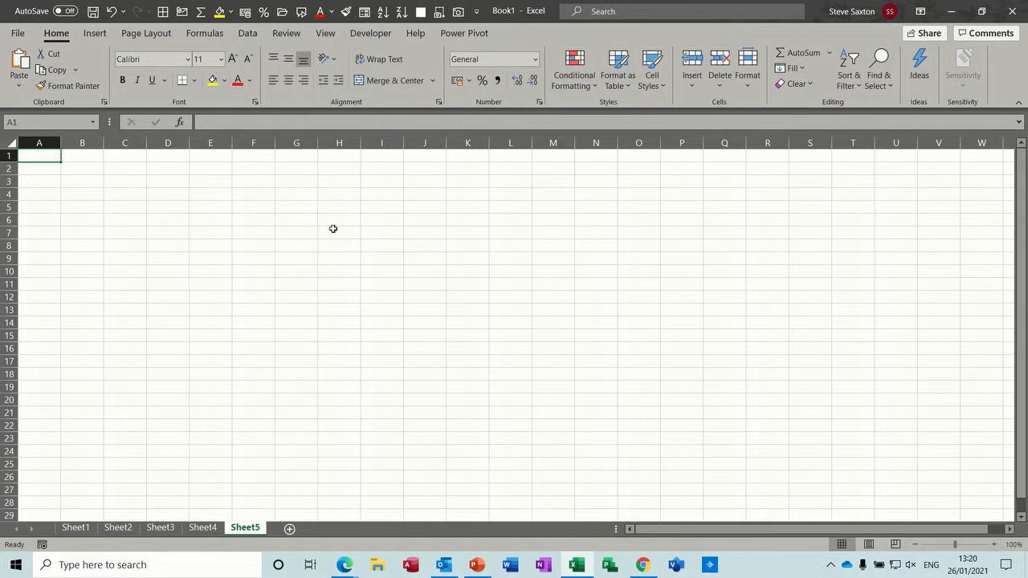
click(289, 529)
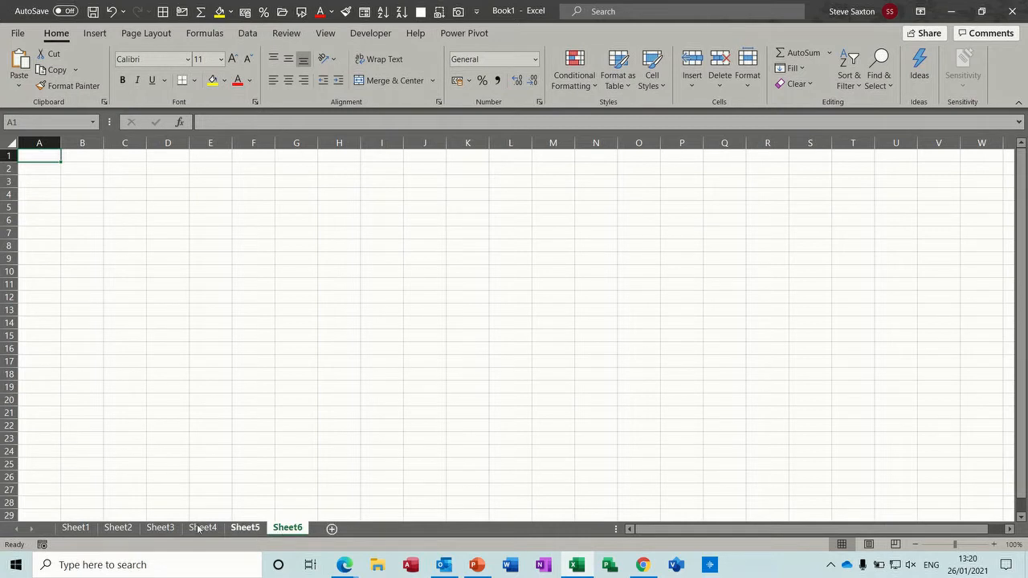
Step: Rename the worksheet Sheet1 as My Sales
click(82, 529)
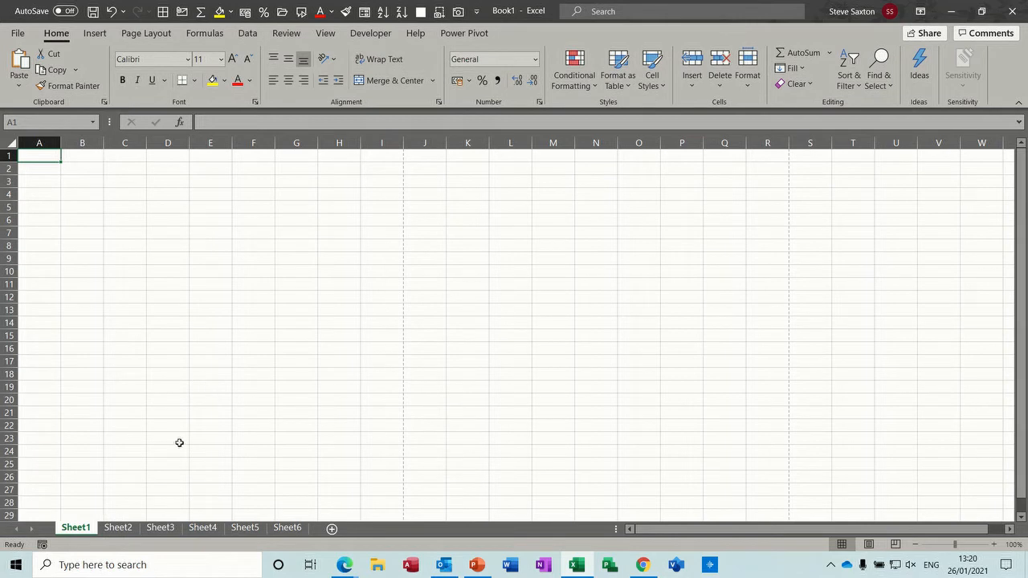
double_click(83, 529)
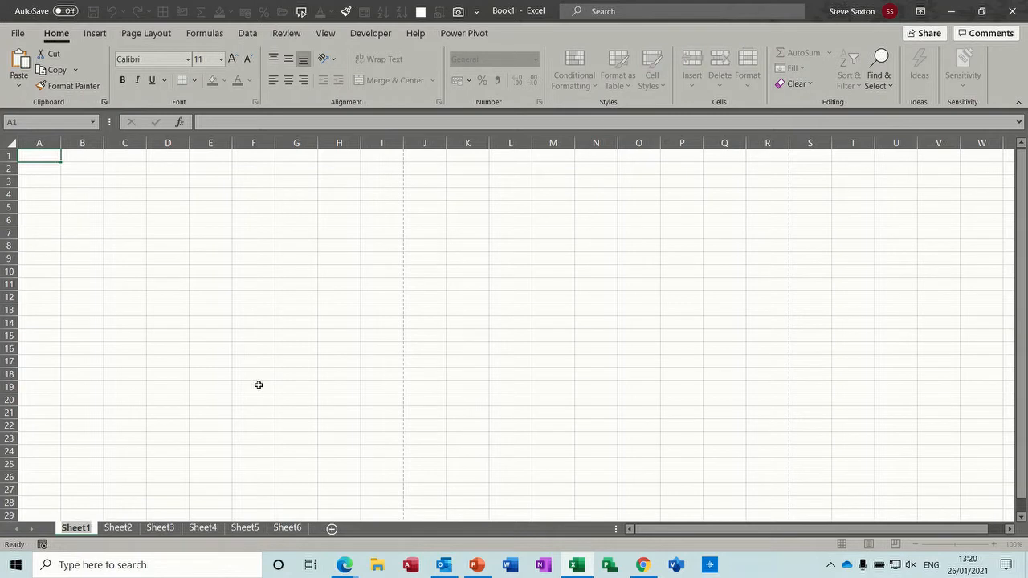
text(M)
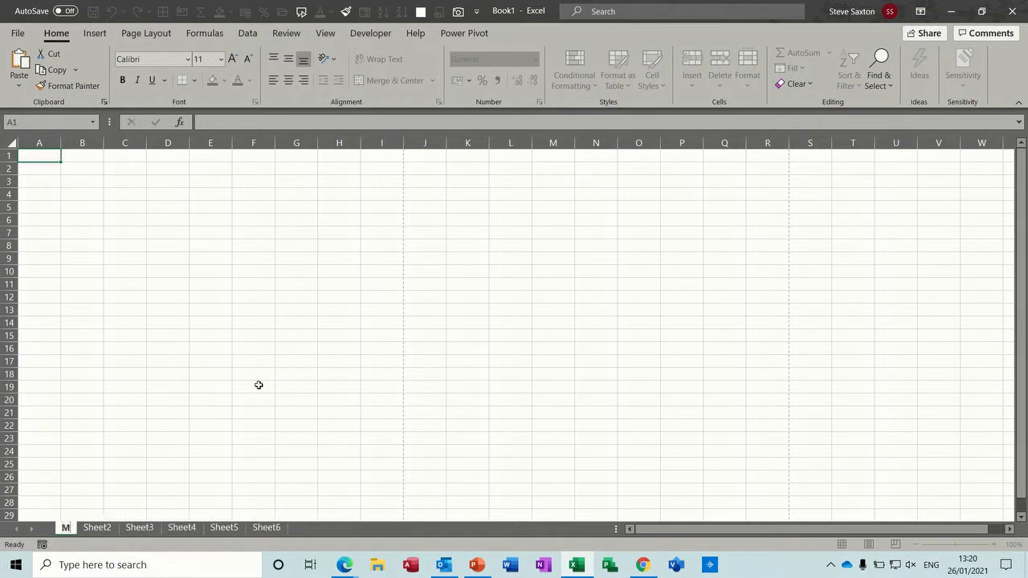
text(y Sales)
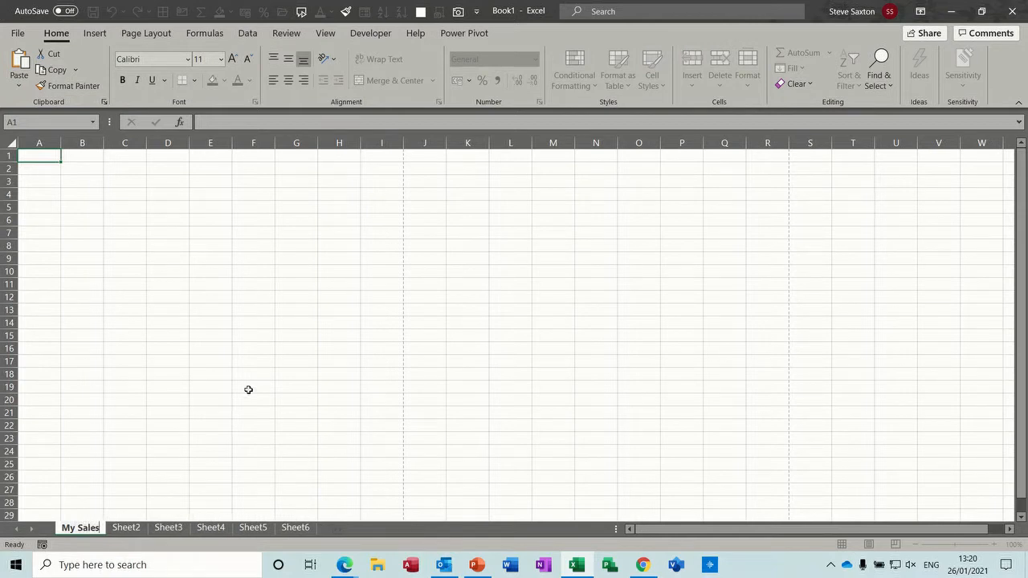
click(124, 378)
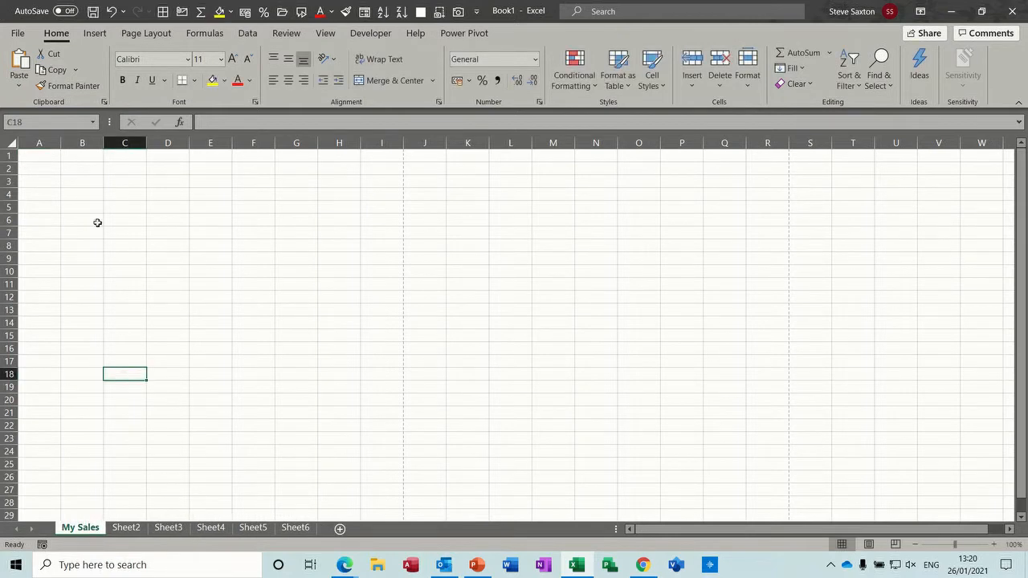
Step: Enter the expense labels Car, Tax and Electric in cells A2 to A4 of the My Sales sheet
click(76, 169)
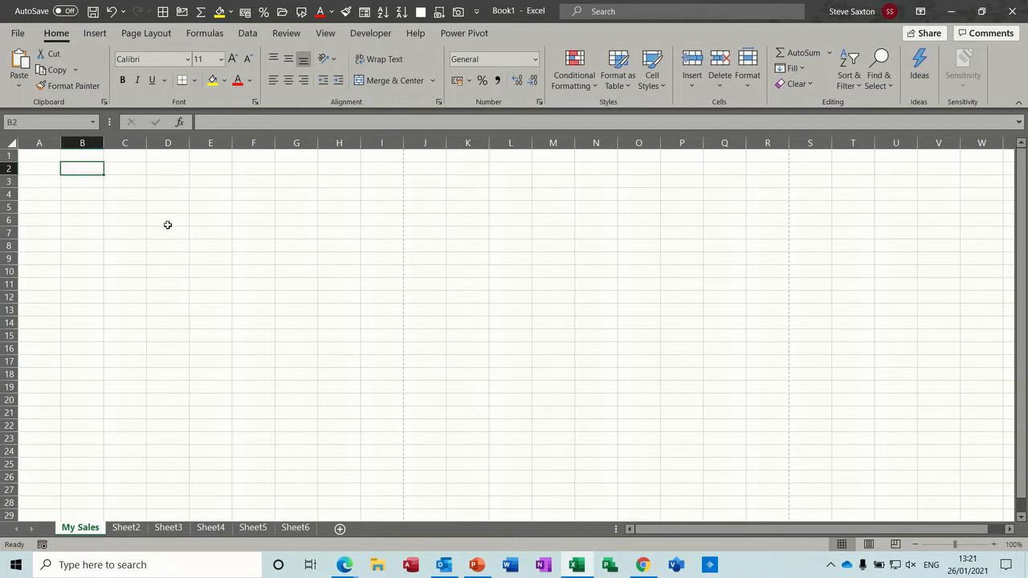
click(49, 169)
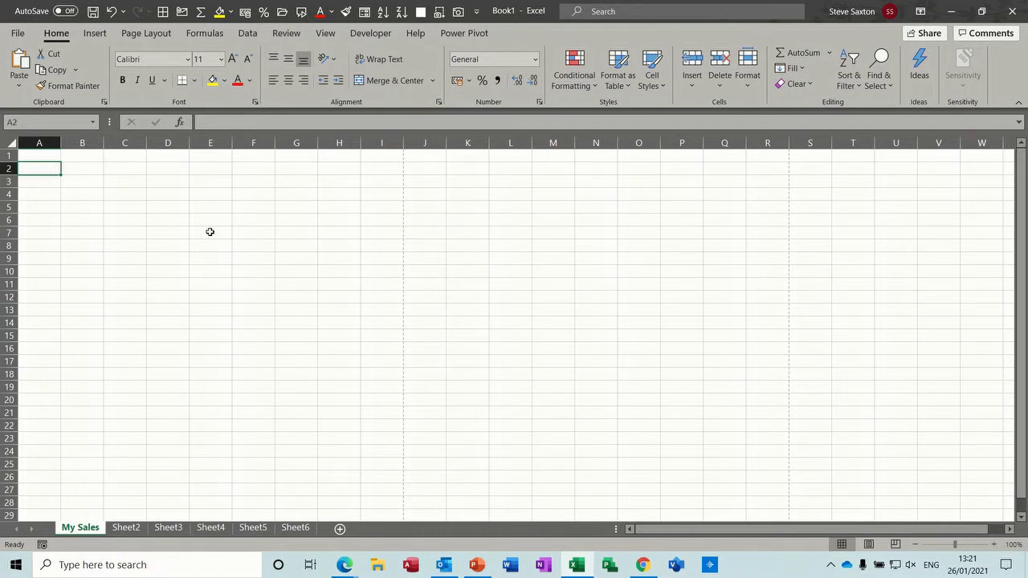
text(Car)
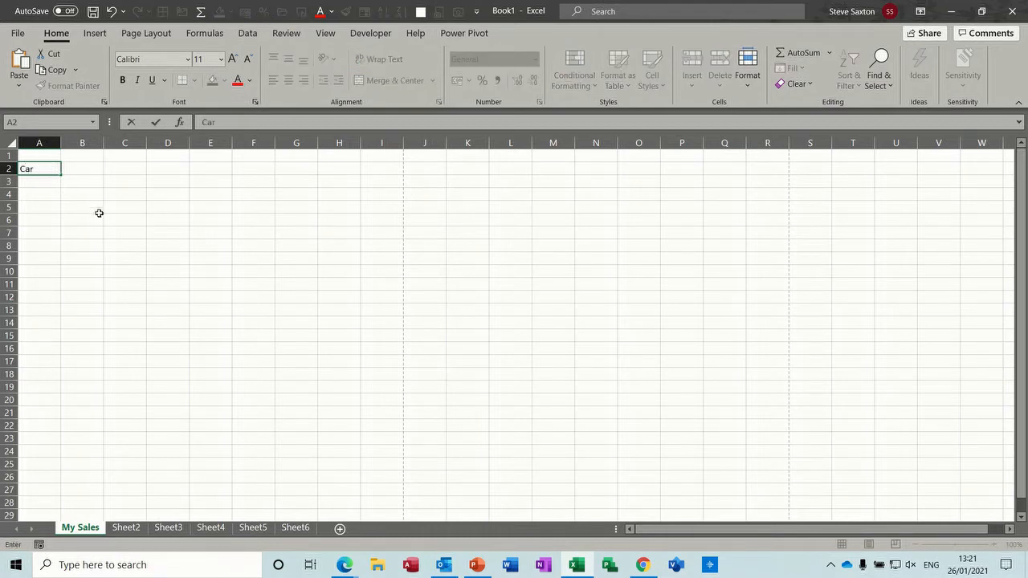
click(47, 181)
text(Tax)
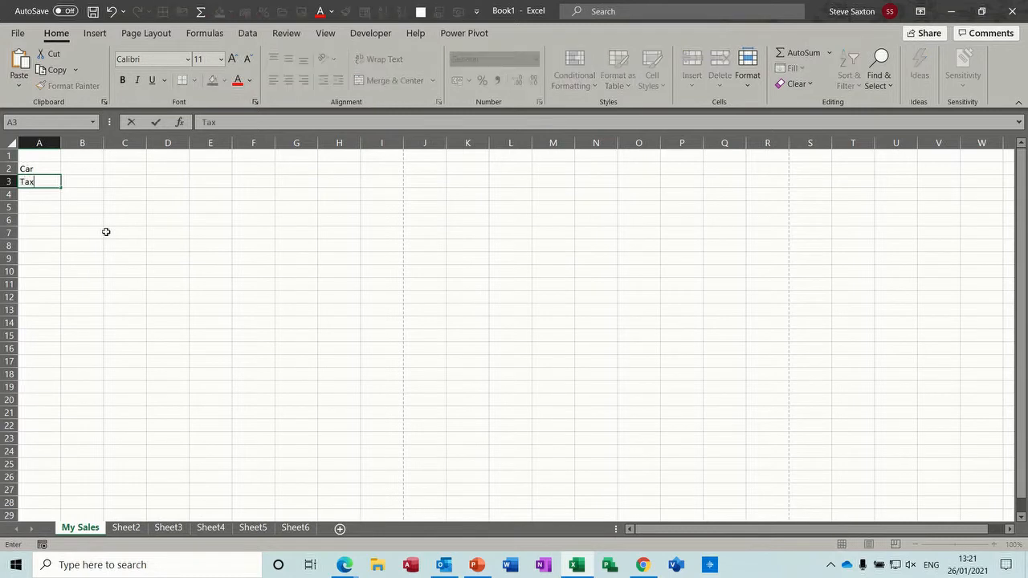
key(Return)
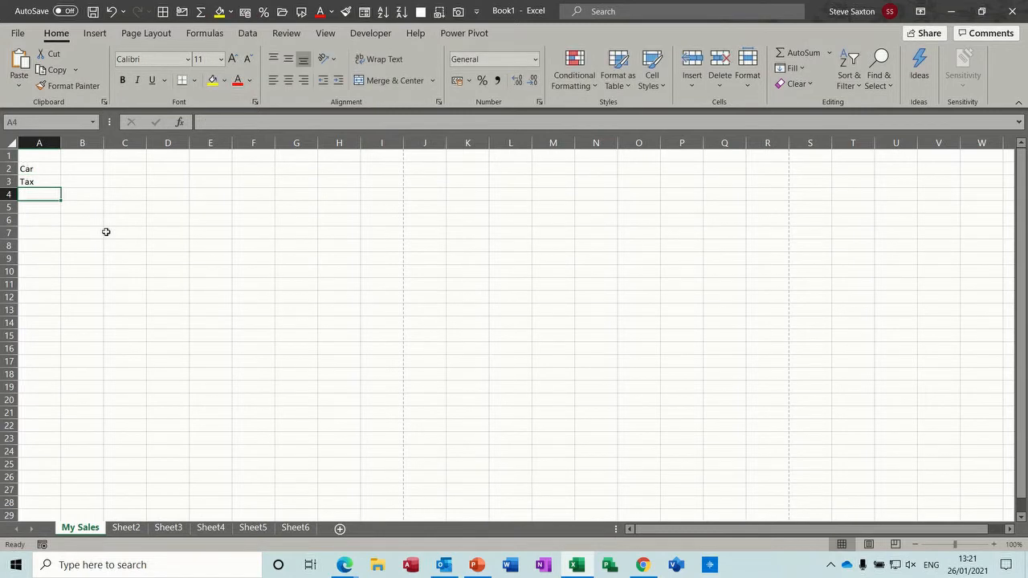
text(El)
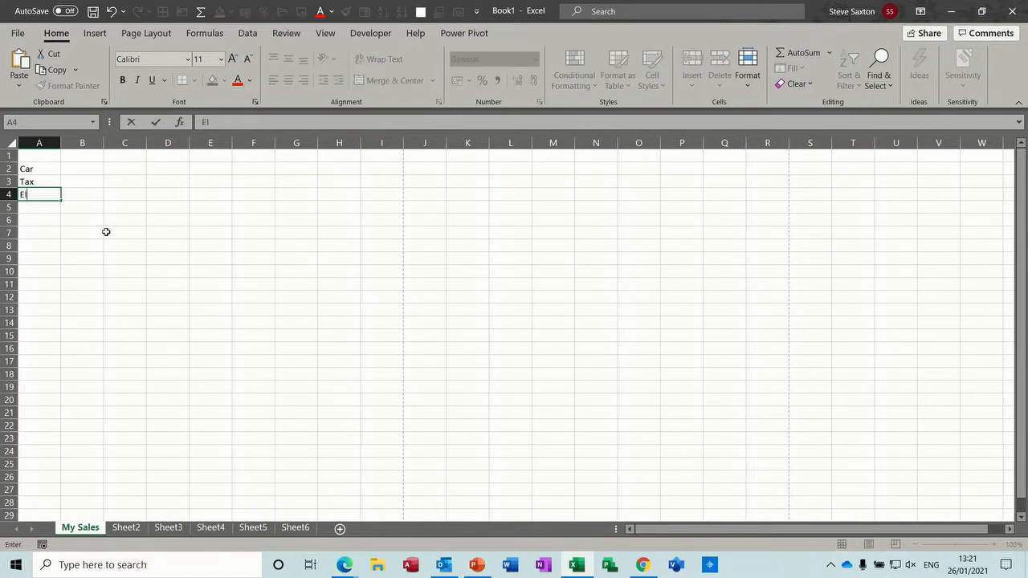
text(ectric)
key(Return)
Step: Continue the expense list with Gas, Water, Food and booze in cells A5 to A8
text(Ga)
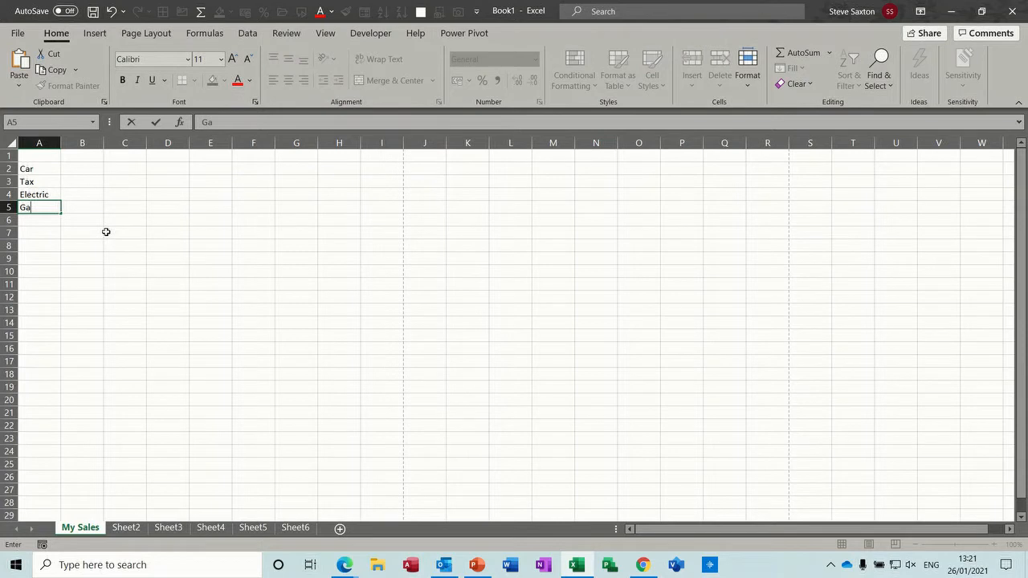
key(Return)
text(Water)
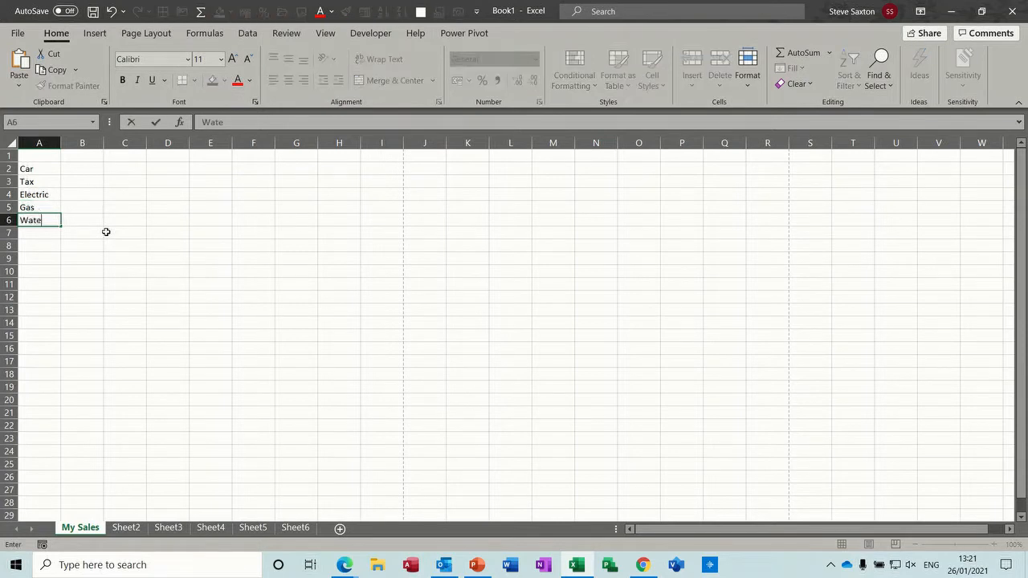
key(Return)
text(Food)
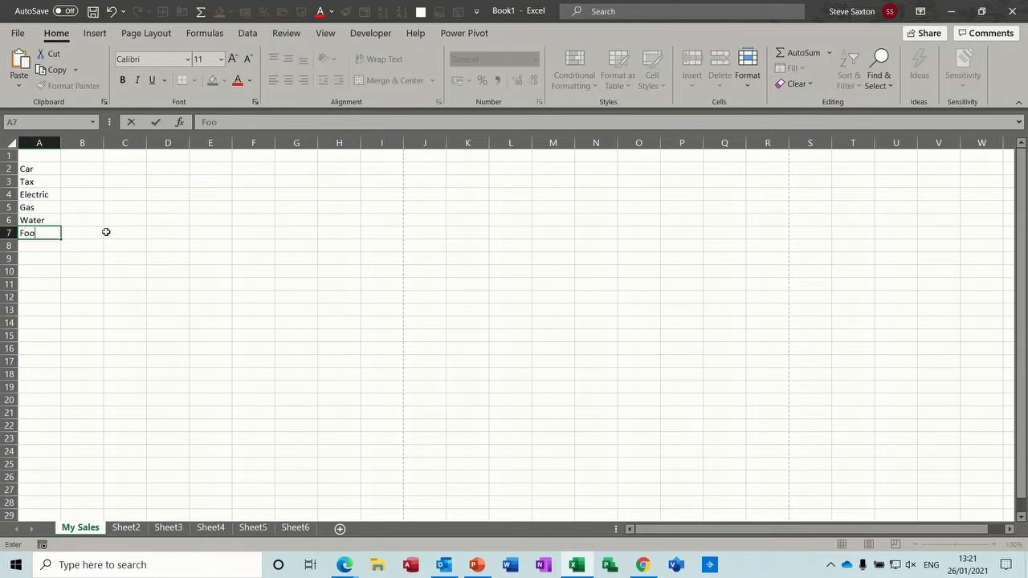
key(Return)
text(booz)
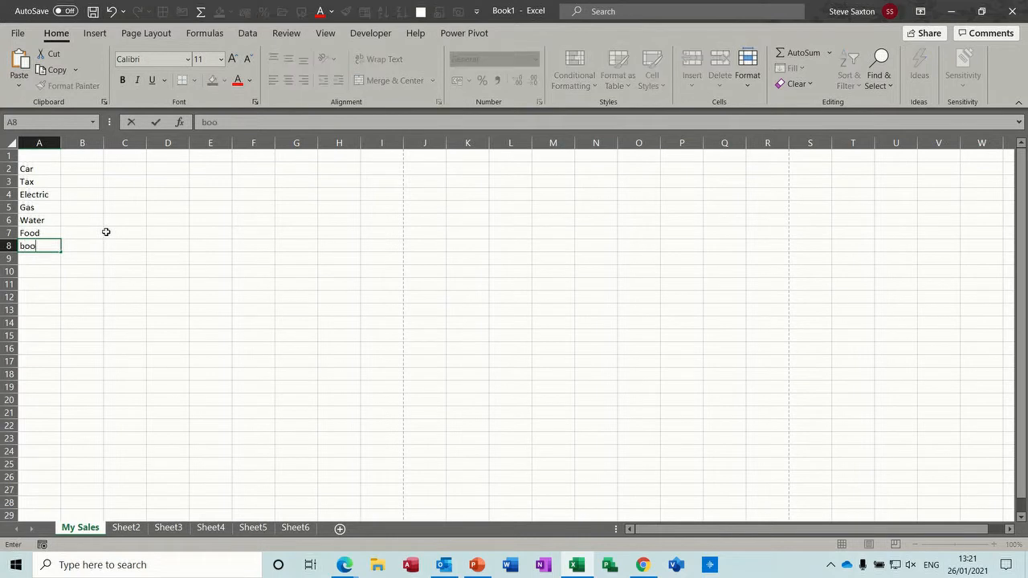
key(Return)
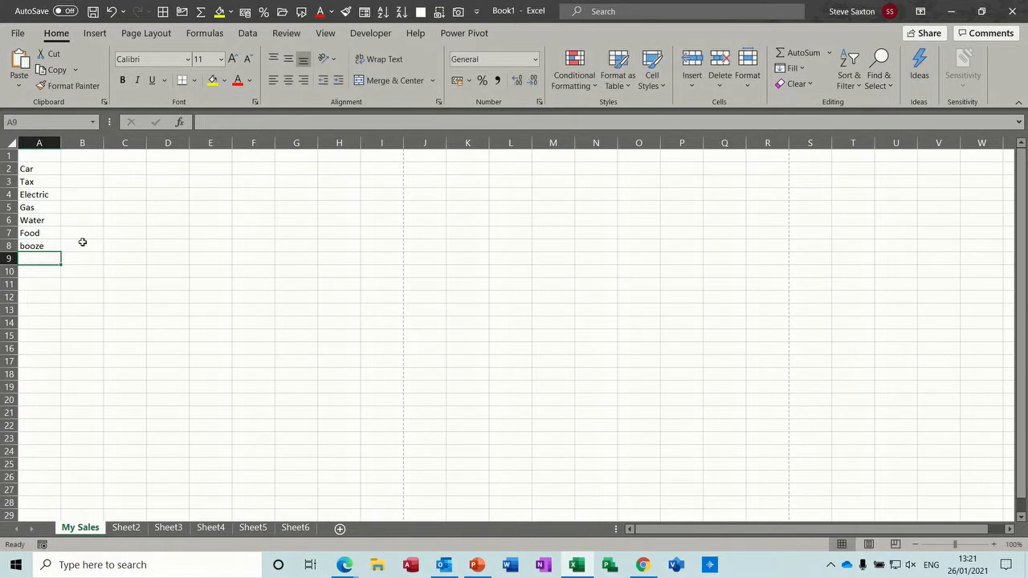
Step: Overwrite the entry in cell A8 with B and undo that change
click(25, 245)
click(33, 258)
click(28, 245)
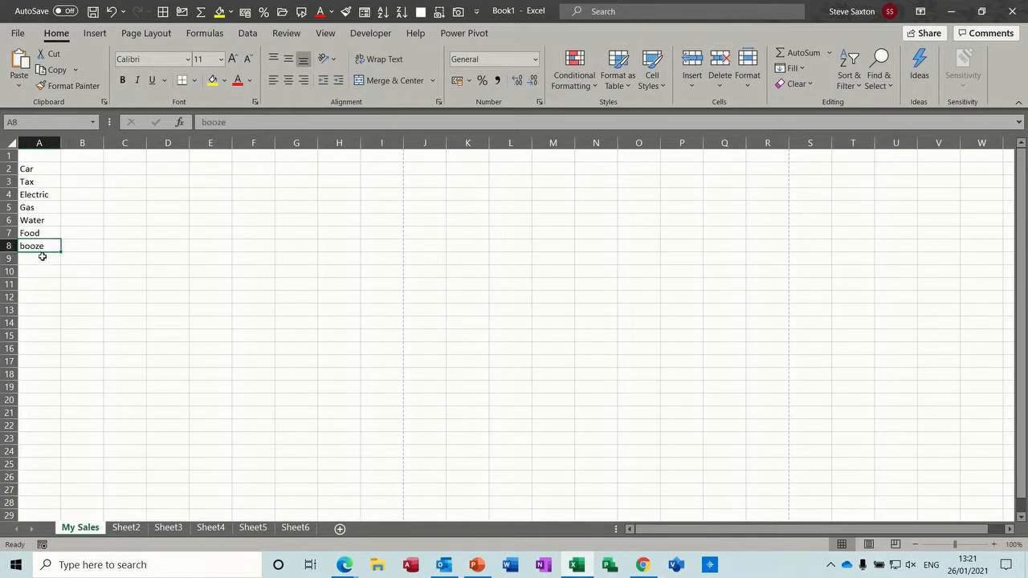
click(35, 259)
click(36, 245)
text(B)
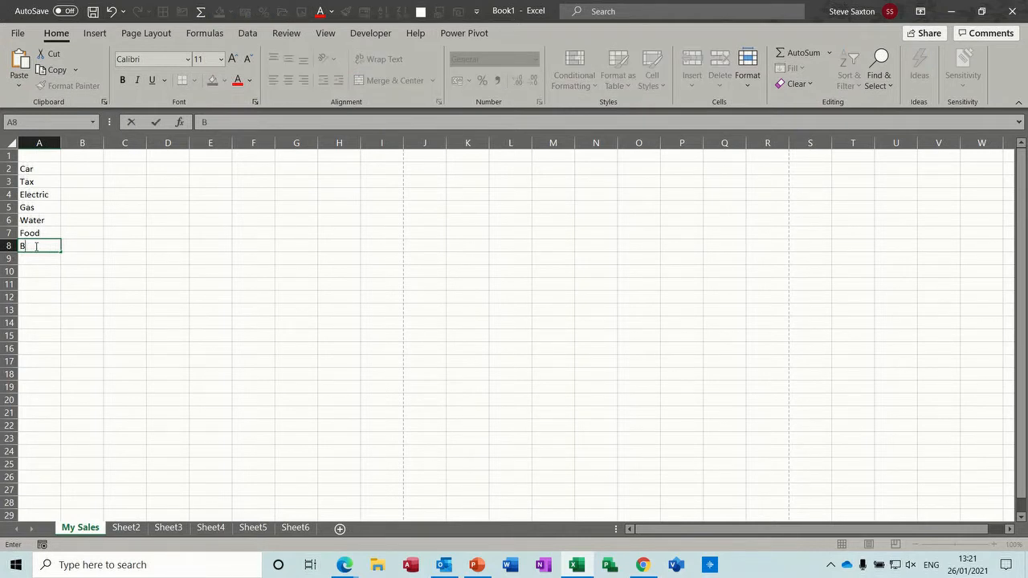
click(36, 259)
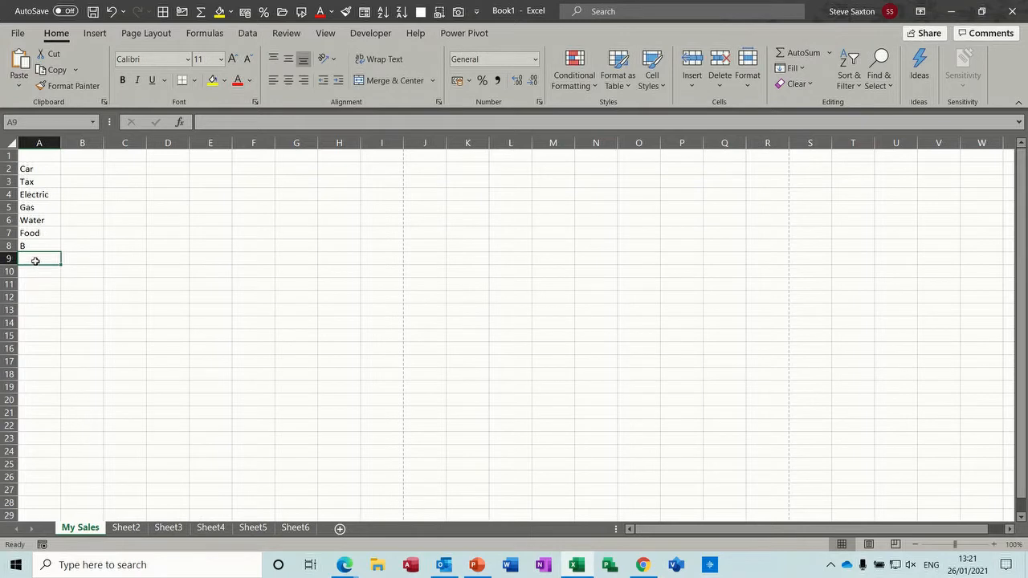
click(111, 12)
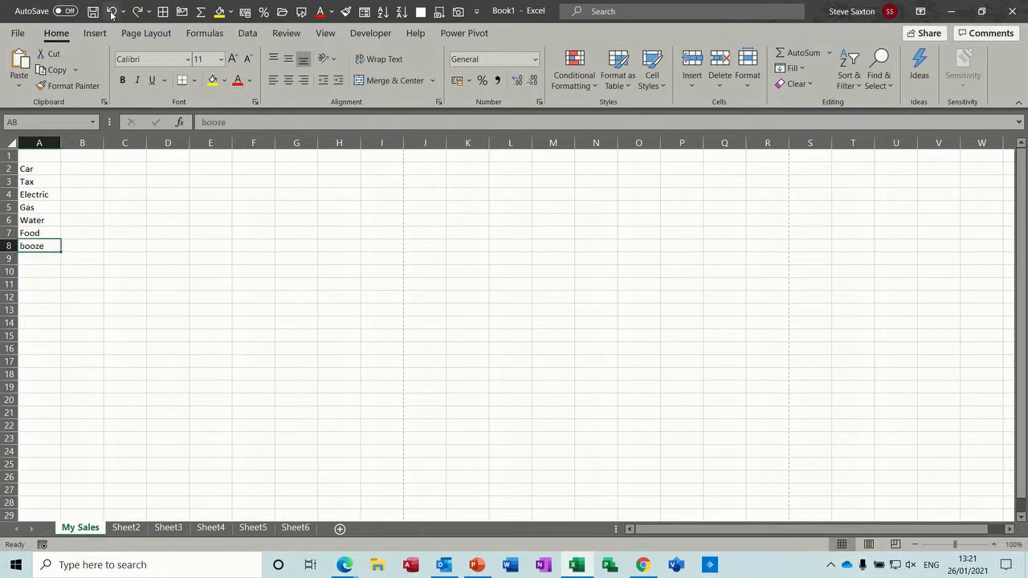
Step: Edit the text inside cell A8 so that it reads Booze with a capital B
double_click(28, 246)
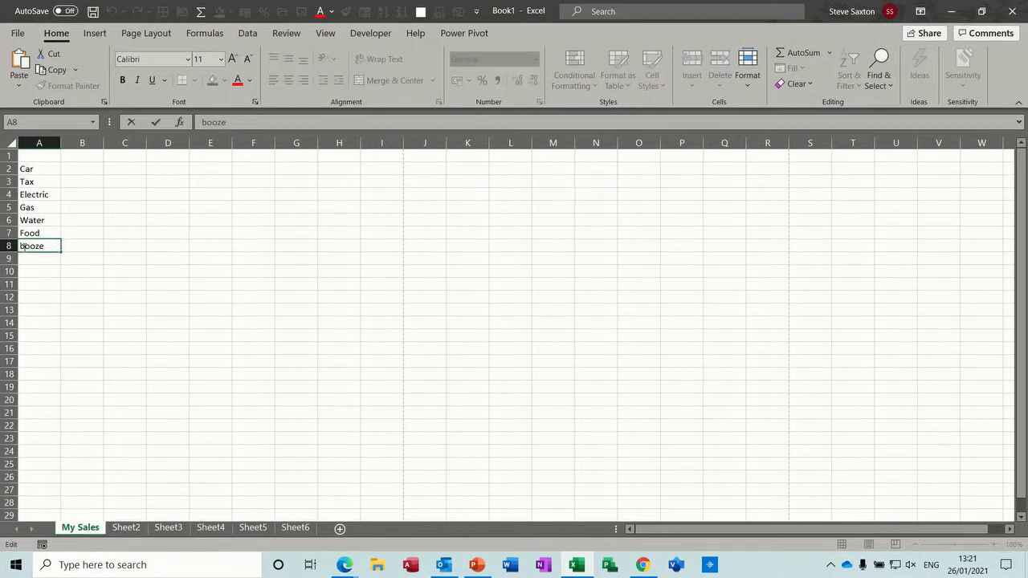
key(BackSpace)
text(B)
key(Return)
Step: Reopen cell A8 for editing in the formula bar, retype its initial capital B and accept the entry
click(41, 246)
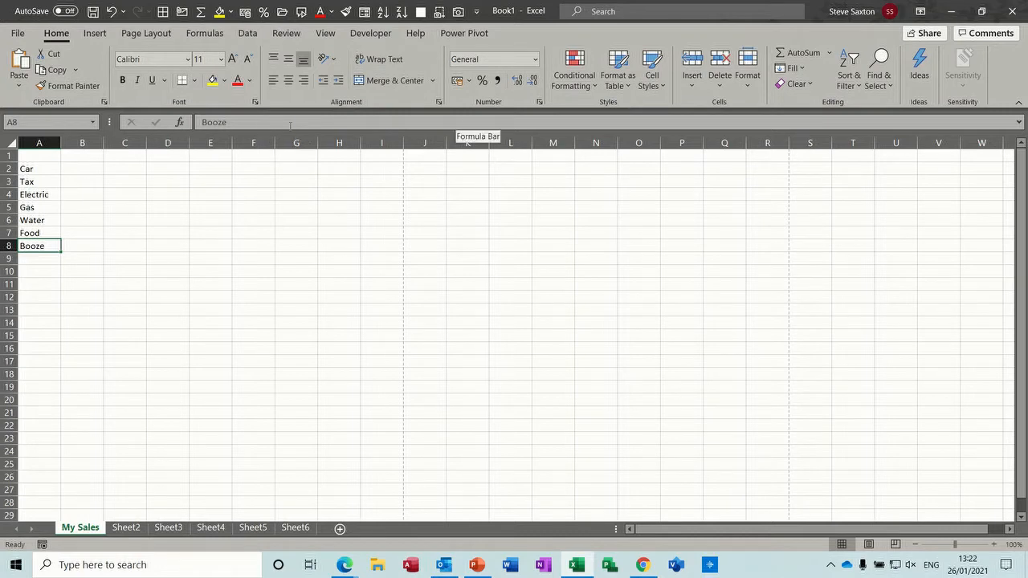
click(207, 123)
key(BackSpace)
text(B)
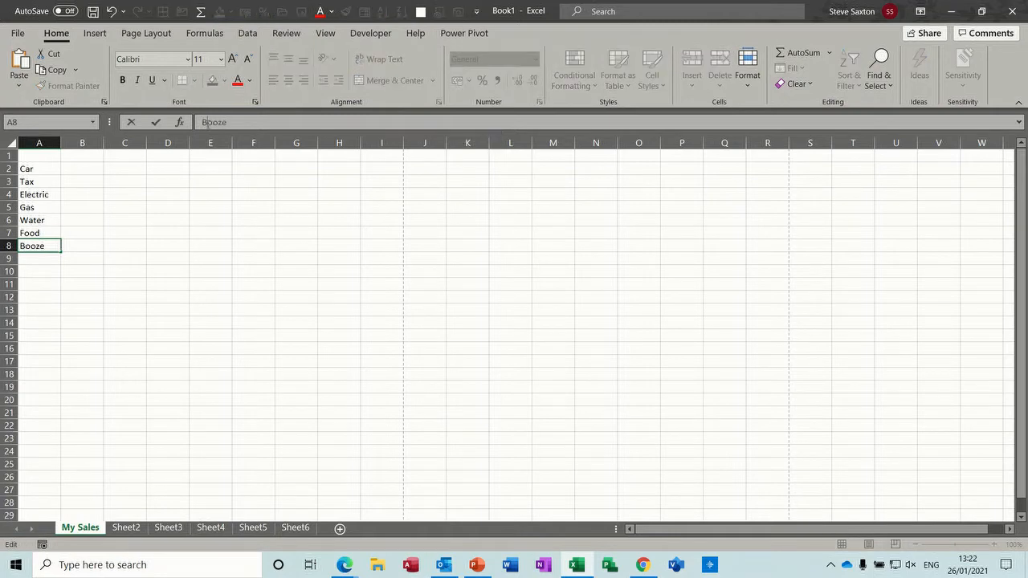
click(155, 121)
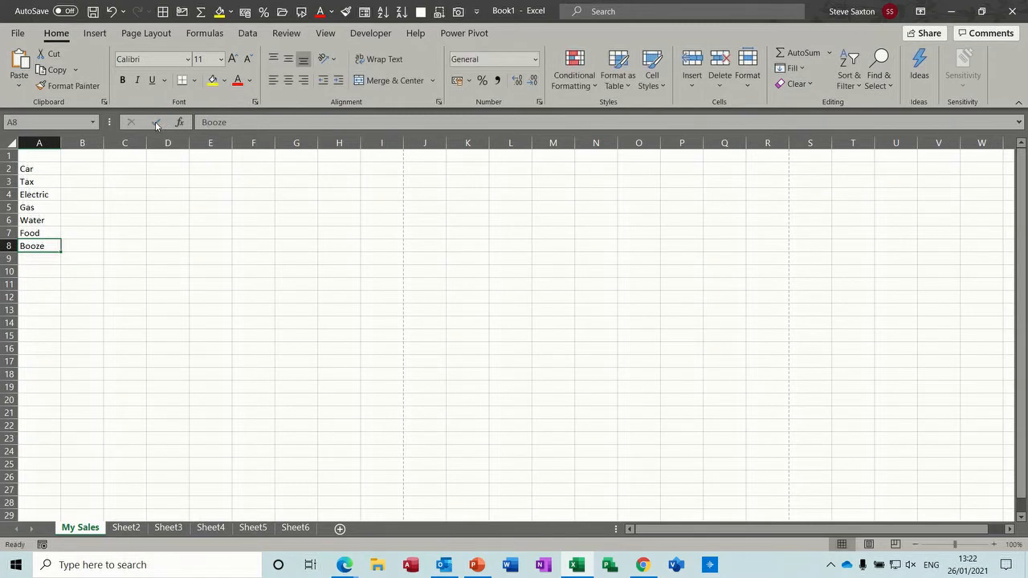
Step: Enter Entertainment in cell A9 and autofit the width of column A to its contents
click(41, 259)
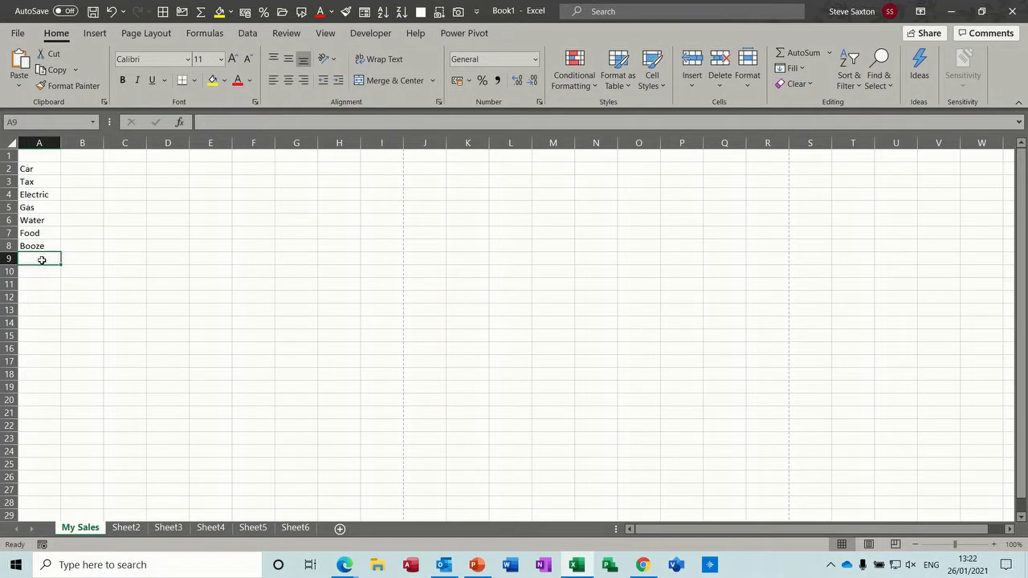
text(Enter)
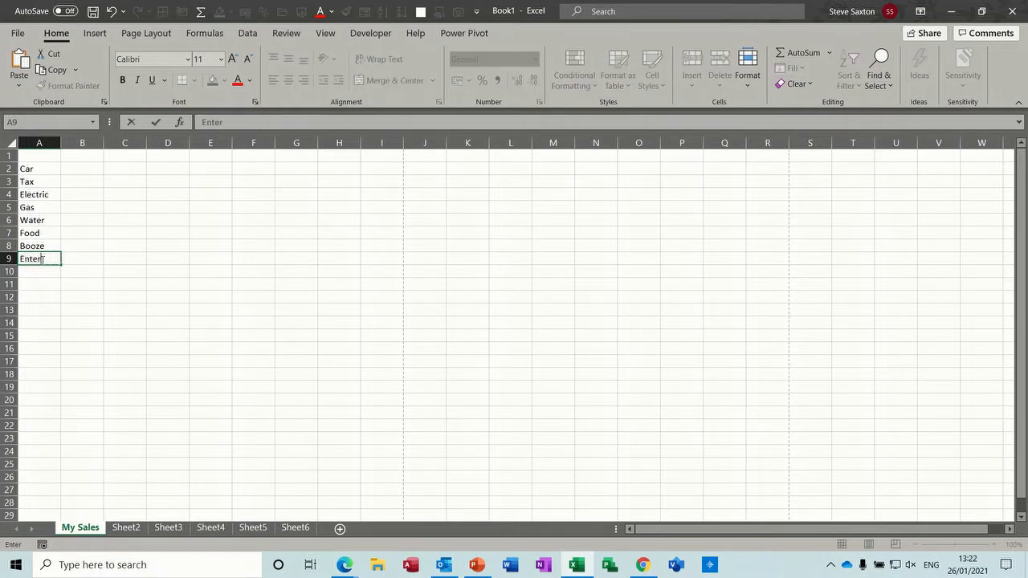
text(tainment)
key(Return)
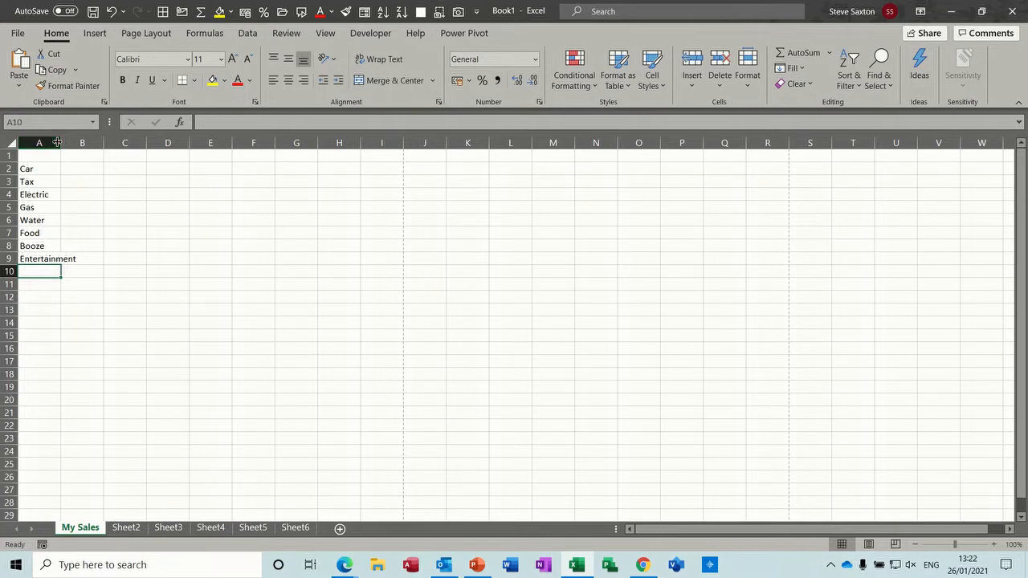
mouse_move(59, 142)
mouse_down()
mouse_move(82, 142)
mouse_move(62, 142)
mouse_up()
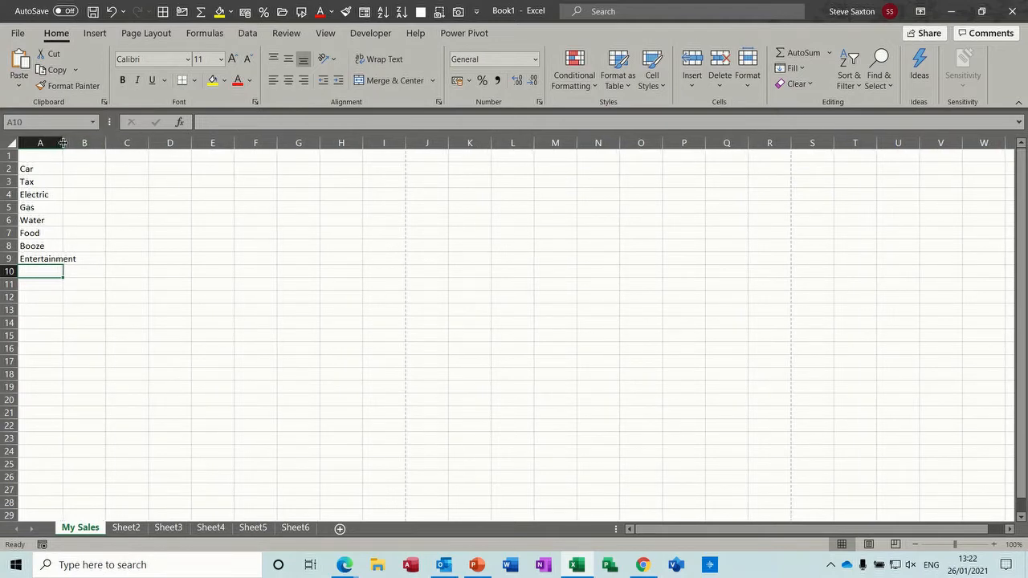
double_click(63, 142)
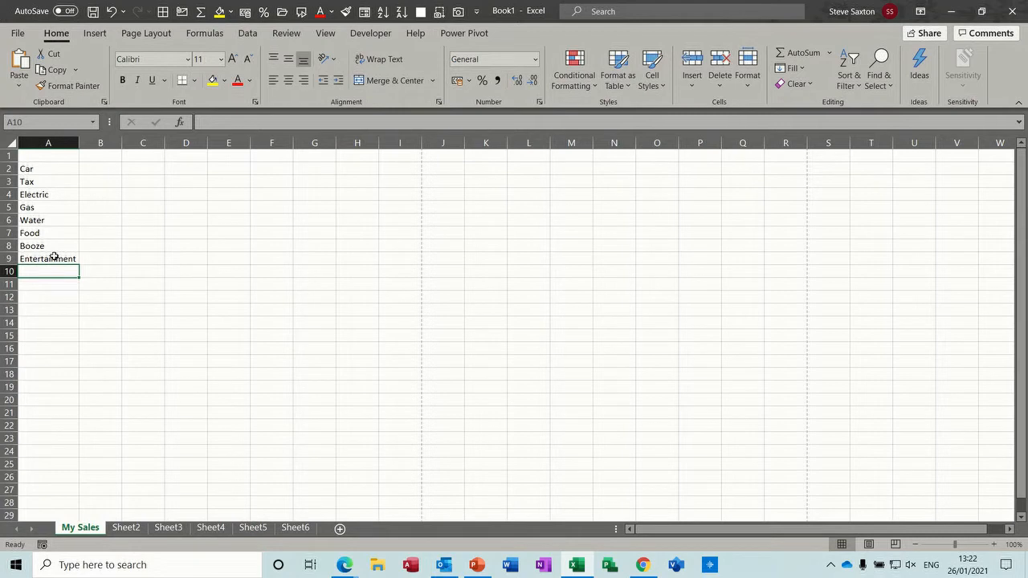
Step: Enter 1234567 in cell C2 and narrow column C to about half its width, too small for the number
click(145, 167)
text(123456)
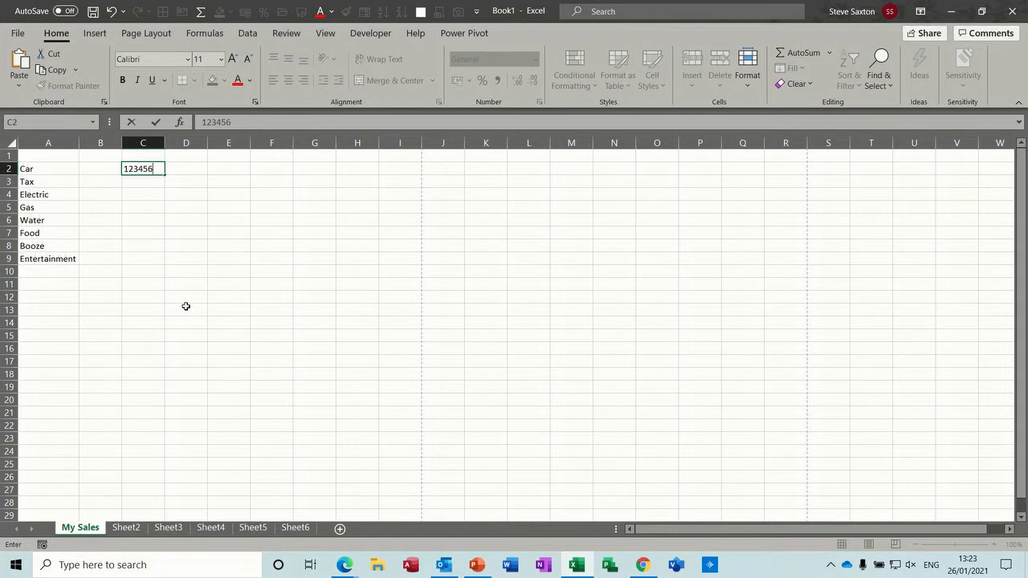
text(7)
click(171, 258)
drag(166, 142, 145, 142)
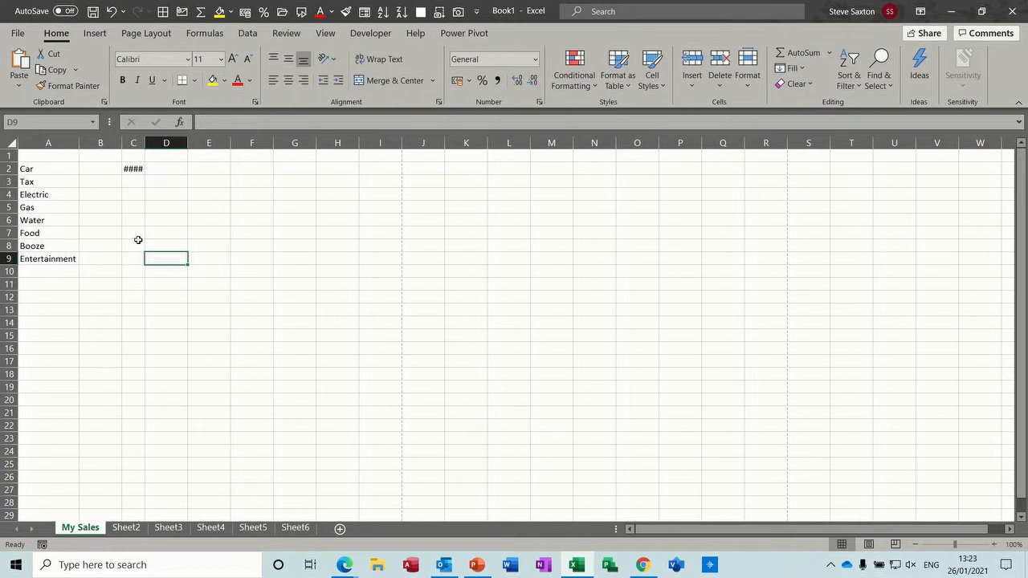
Step: Autofit column C to the number in cell C2 and clear that cell
click(133, 169)
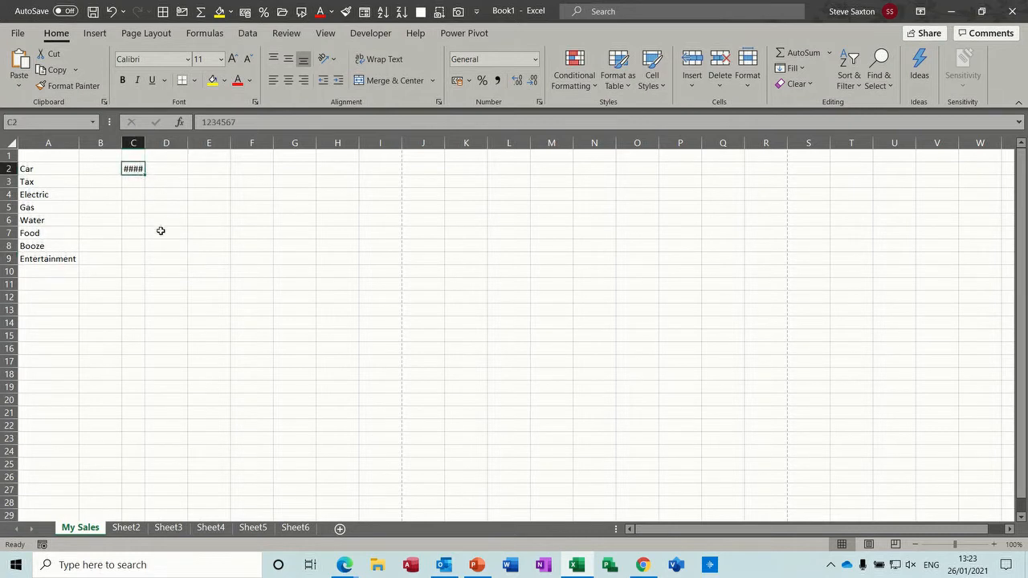
double_click(144, 142)
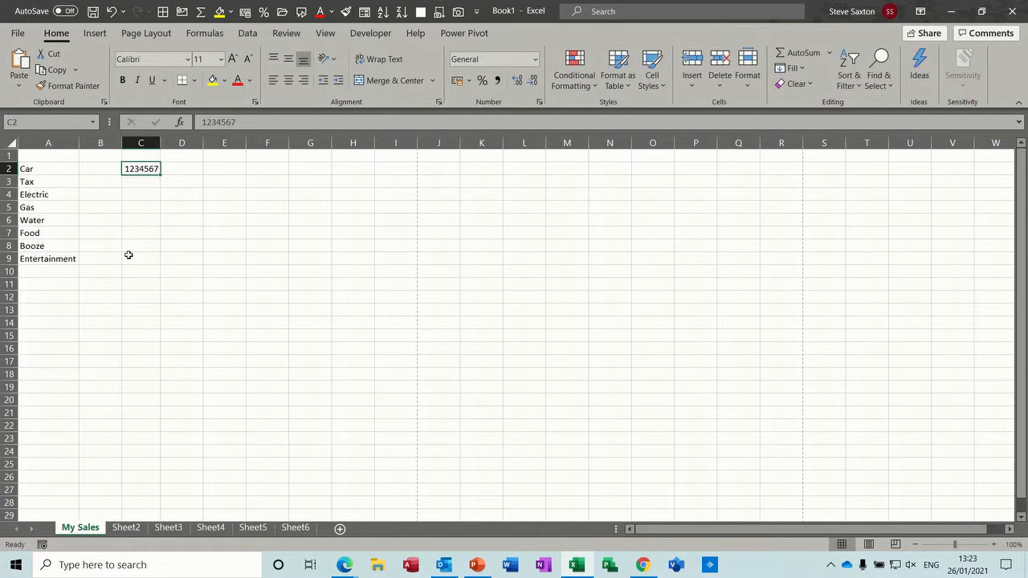
key(Delete)
Step: Add the label Total in cell A10 below the expense list
click(57, 272)
text(Total)
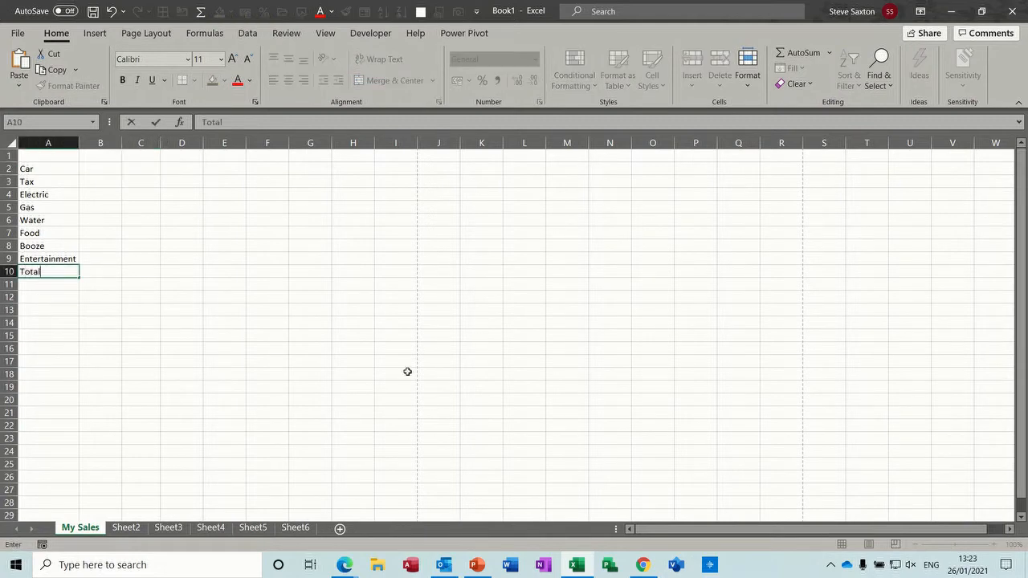
key(Return)
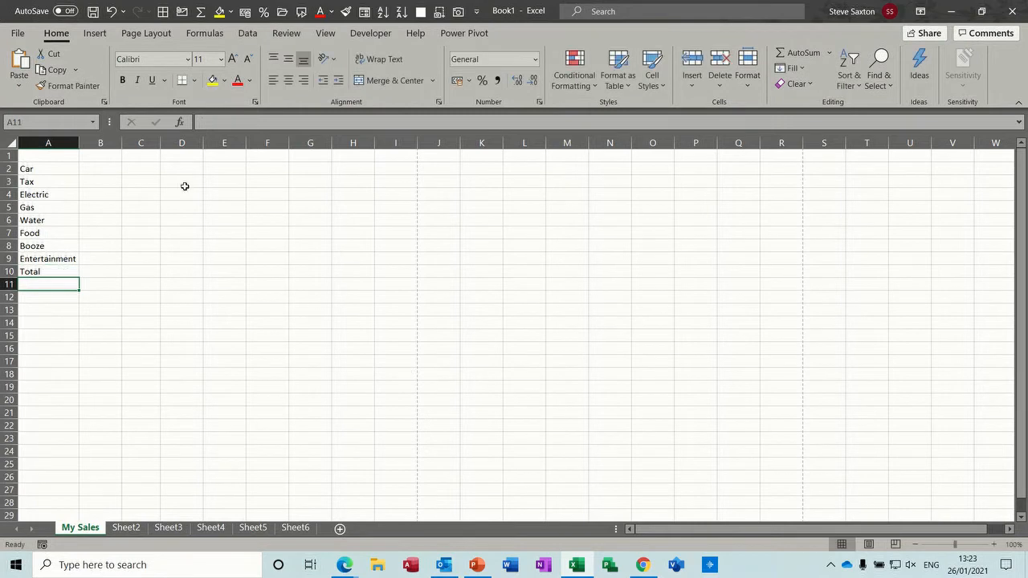
Step: Enter the column heading Amount in cell B1 beside the expense list
click(106, 157)
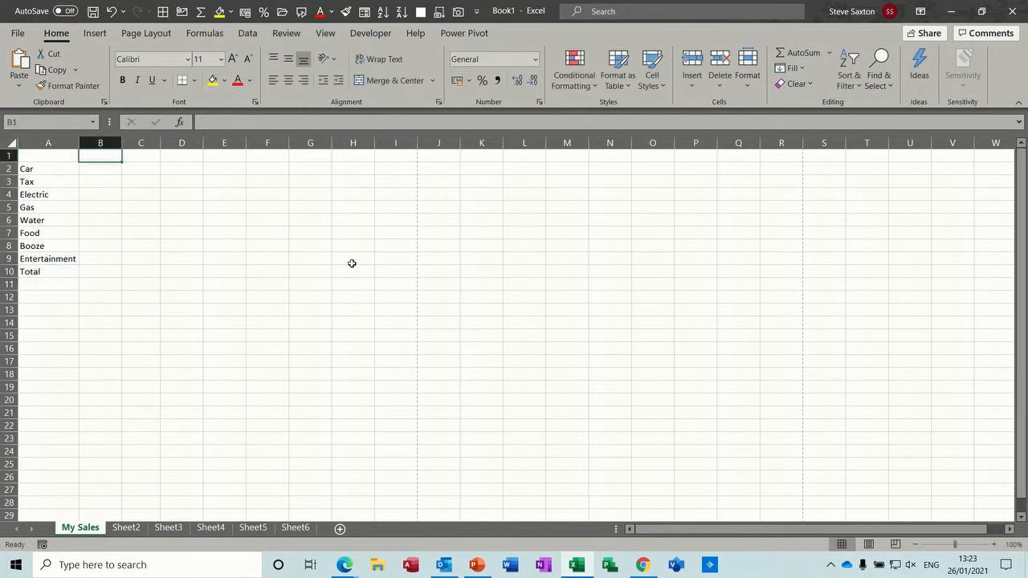
text(Amount)
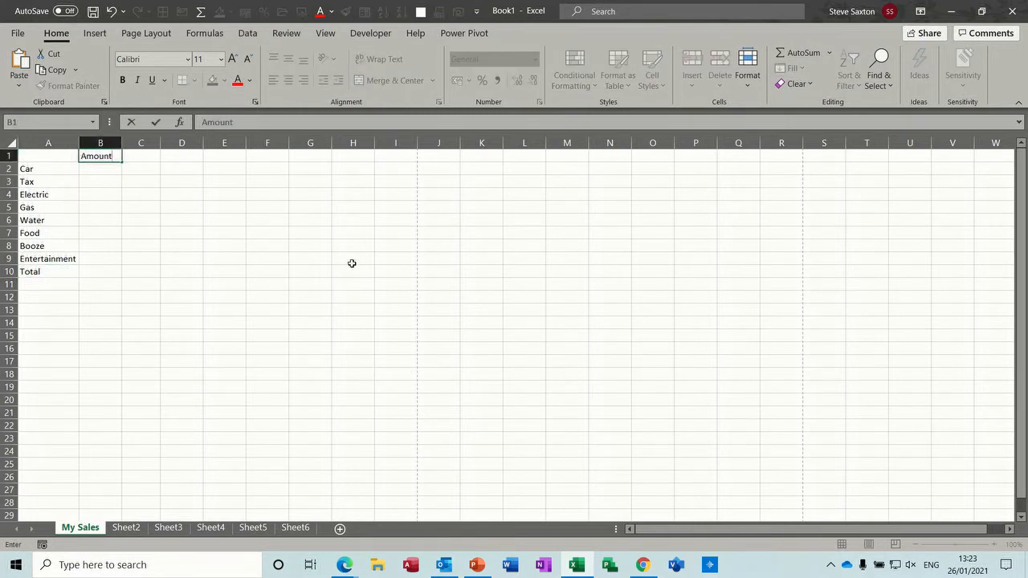
click(185, 235)
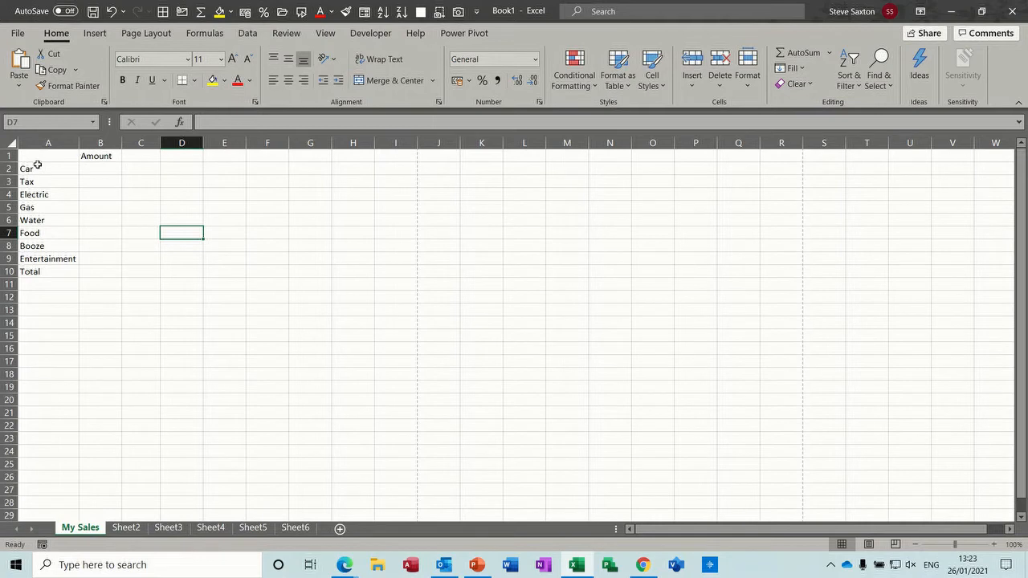
click(33, 154)
drag(33, 155, 98, 270)
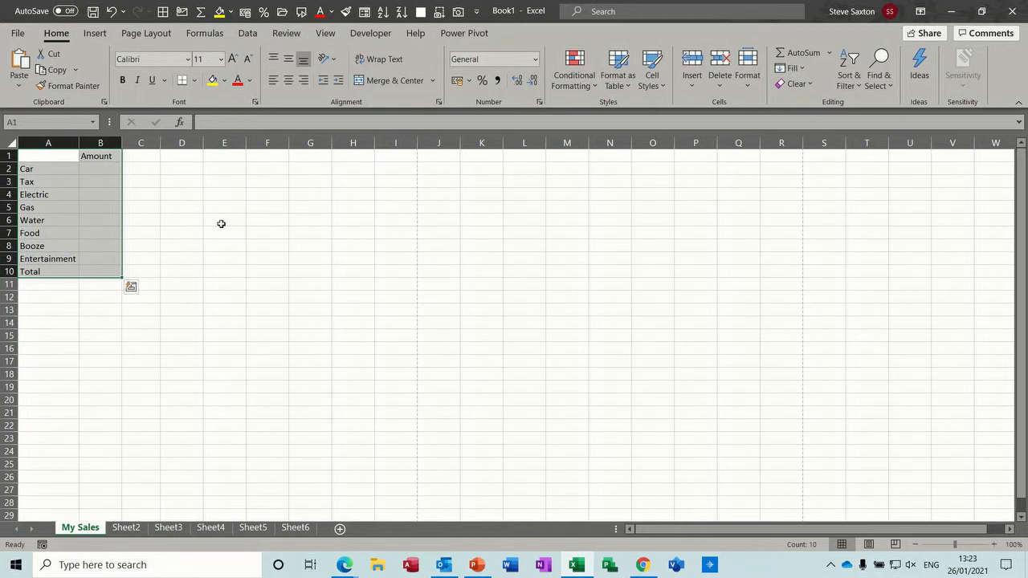
click(172, 218)
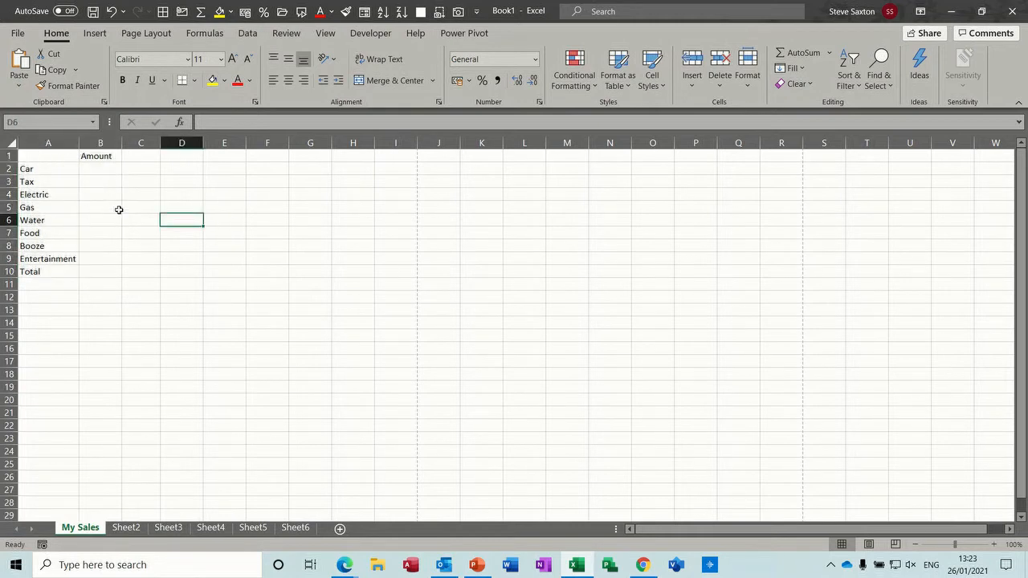
Step: Check the print preview of the expense sheet and return to the worksheet
click(17, 35)
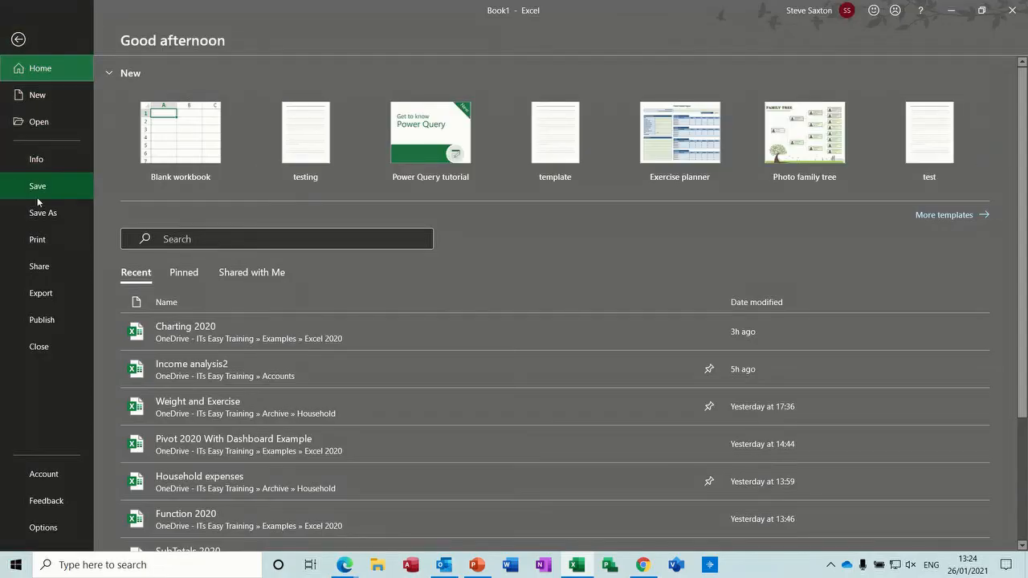
click(39, 241)
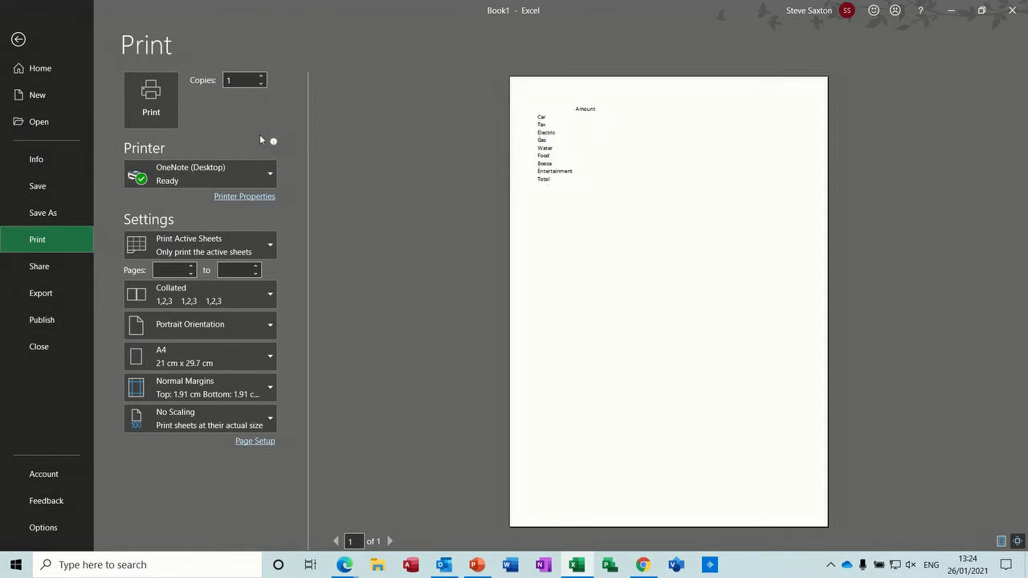
click(18, 41)
Step: Apply All Borders to the expense table in cells A1 to B10
drag(36, 155, 101, 272)
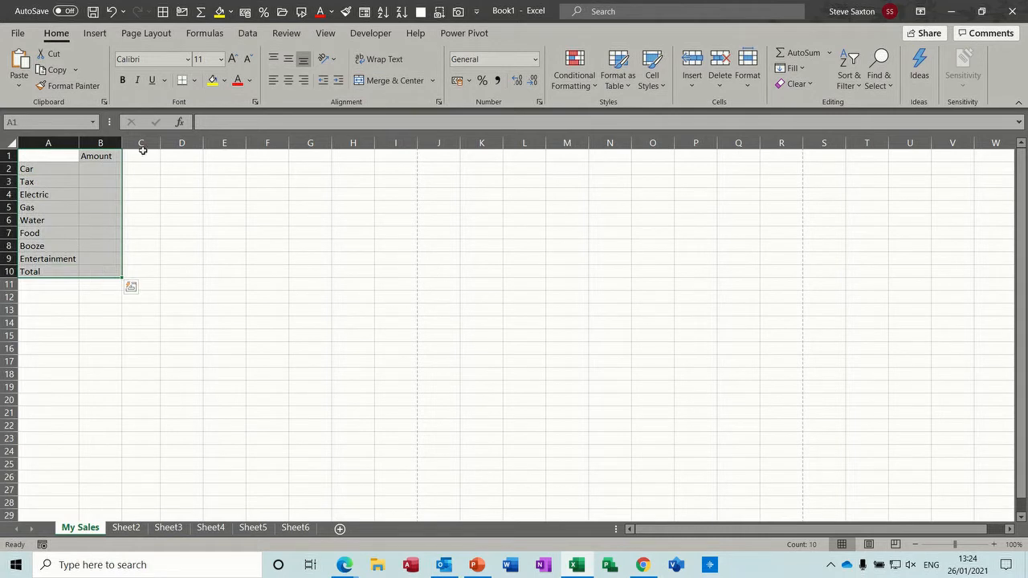
click(196, 82)
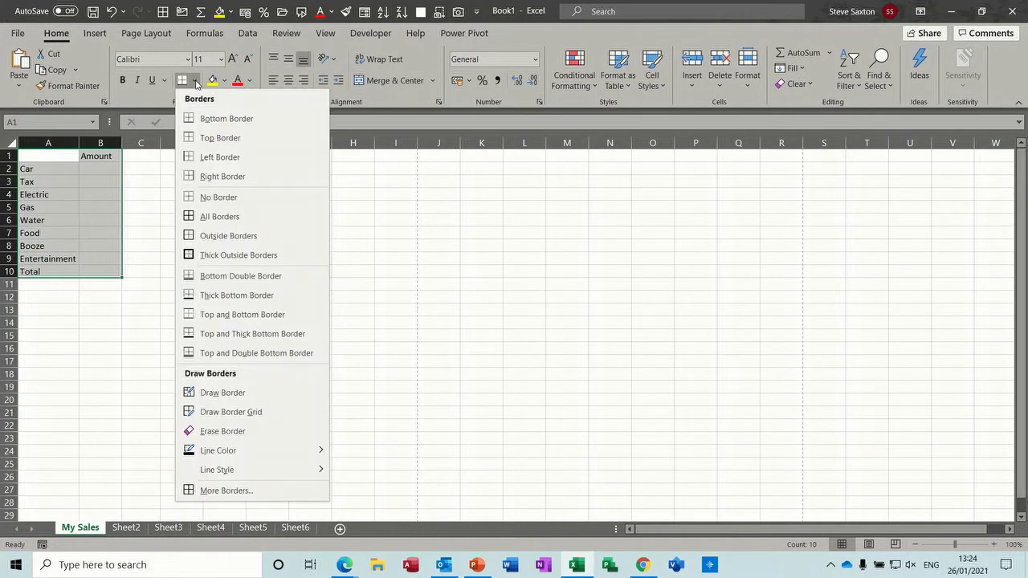
click(228, 218)
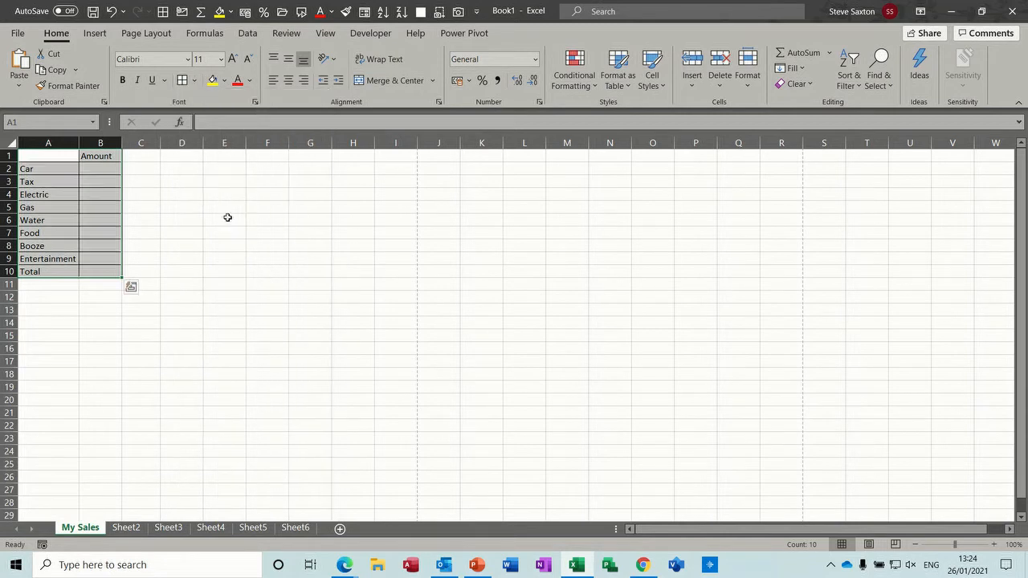
click(236, 273)
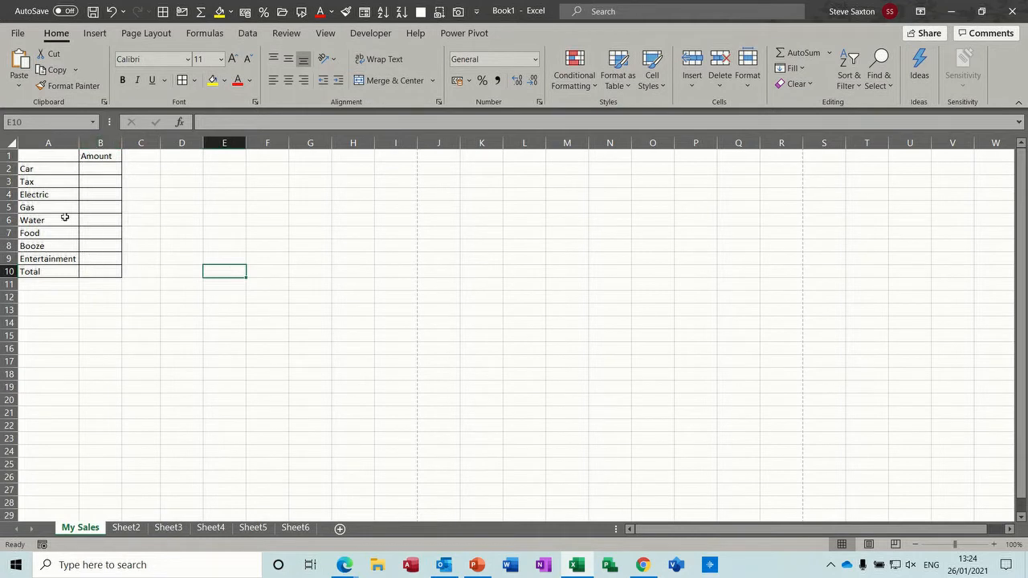
Step: Fill the amount cells B2 to B10 with yellow
drag(95, 168, 101, 269)
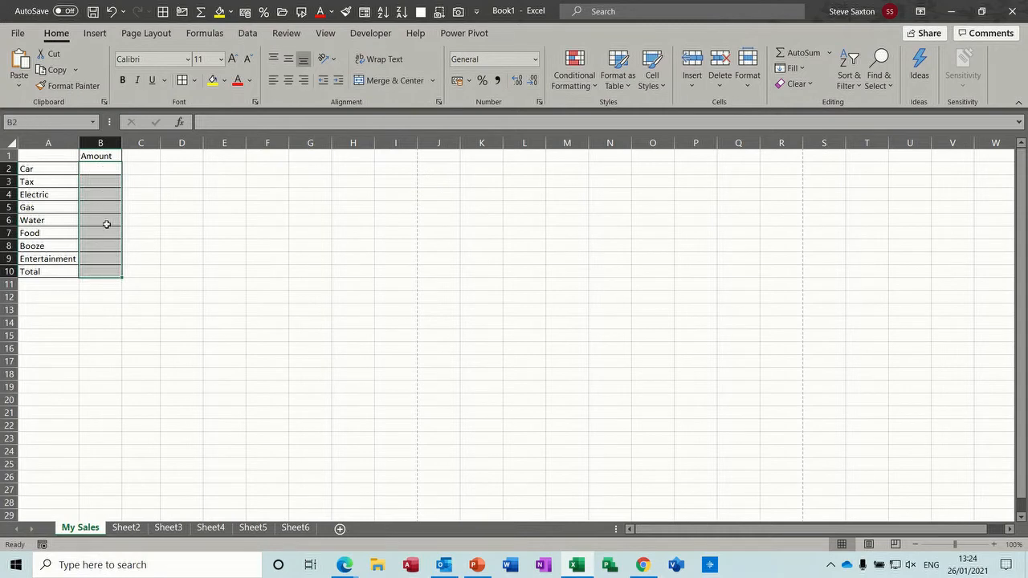
click(225, 83)
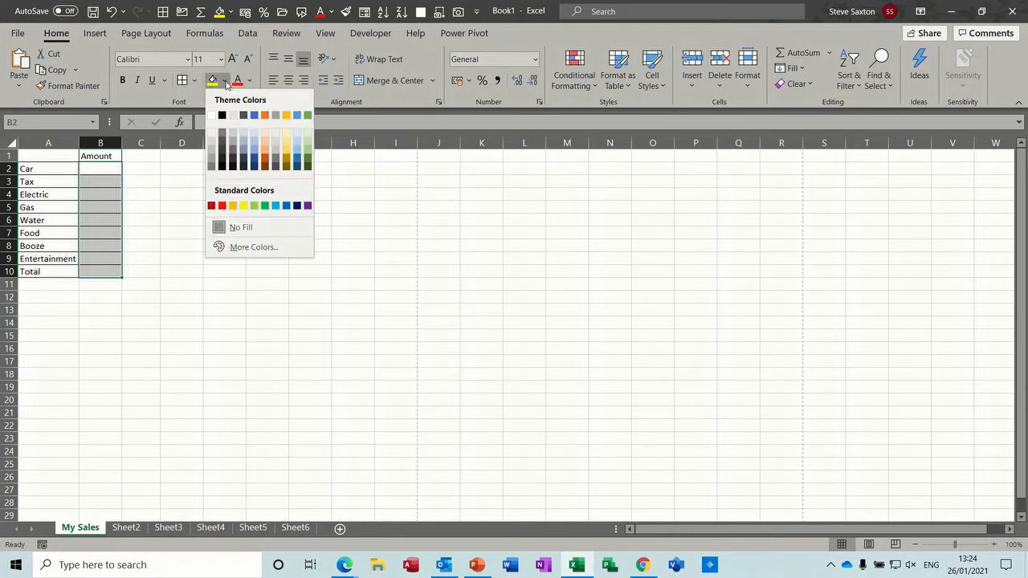
click(225, 82)
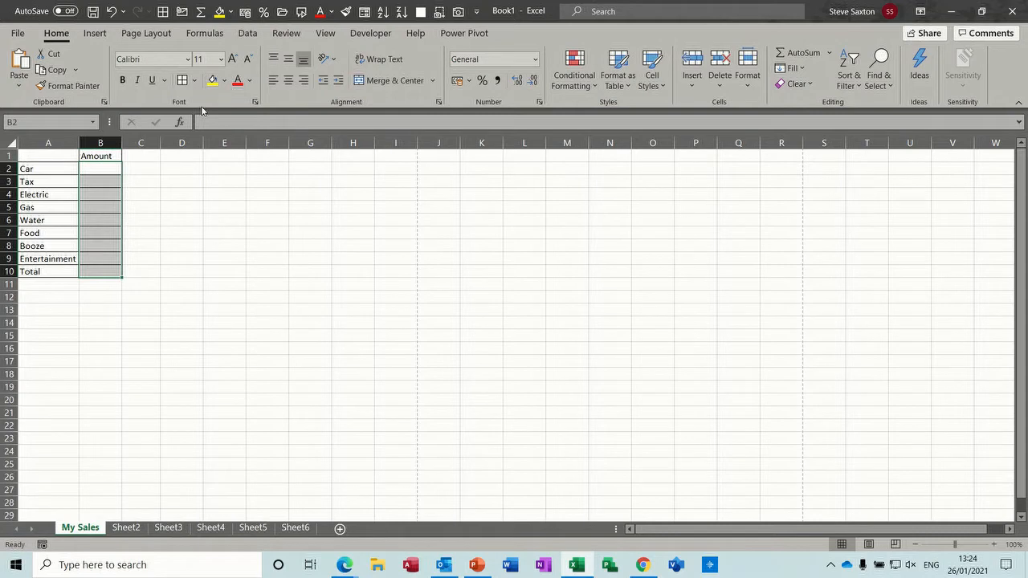
click(226, 84)
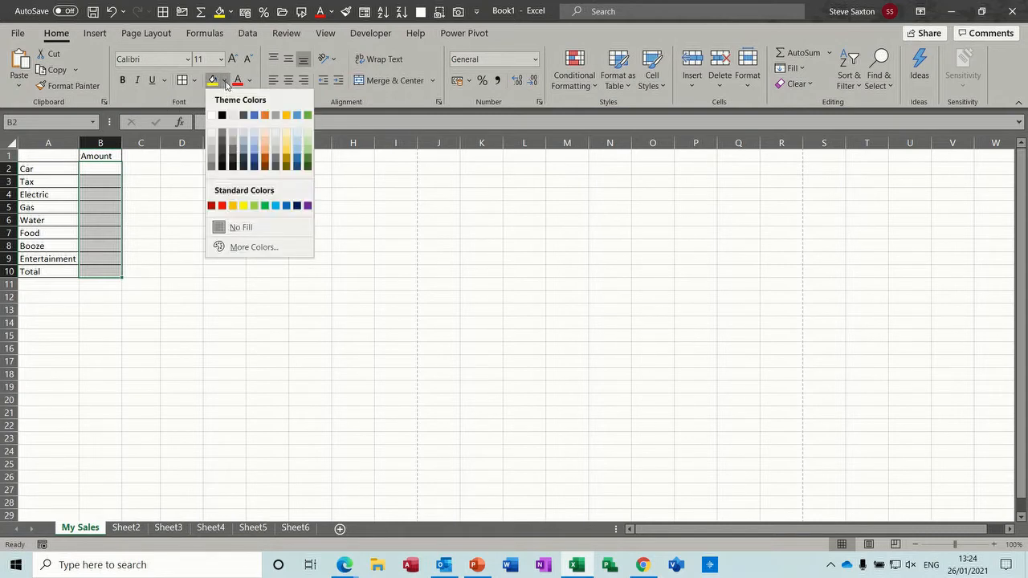
click(226, 84)
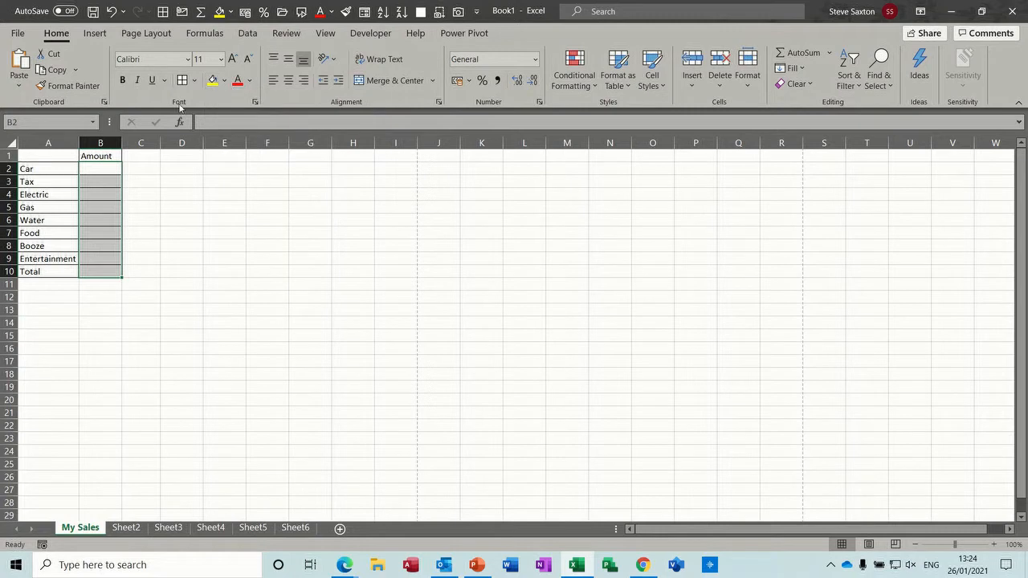
click(212, 81)
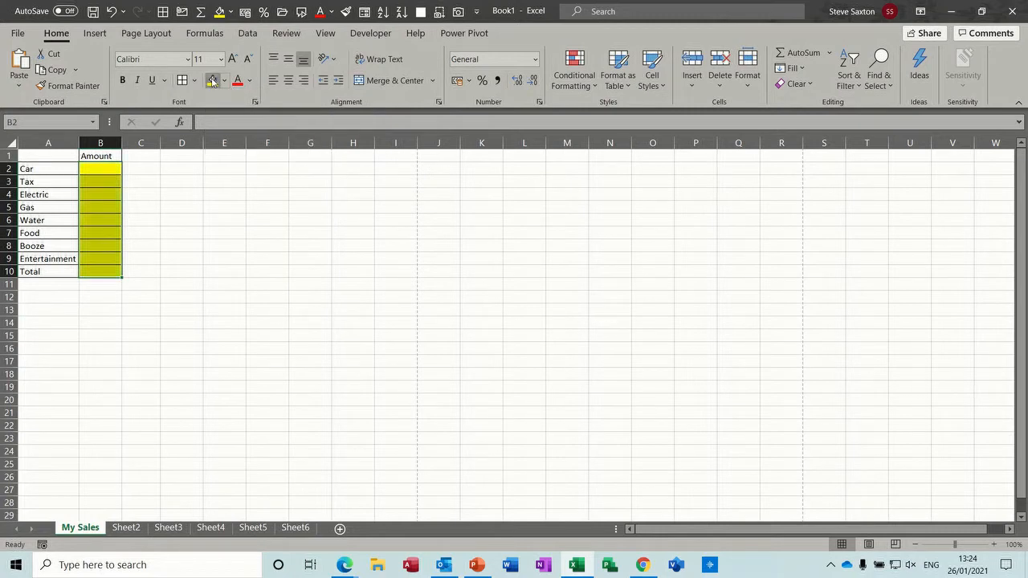
click(99, 243)
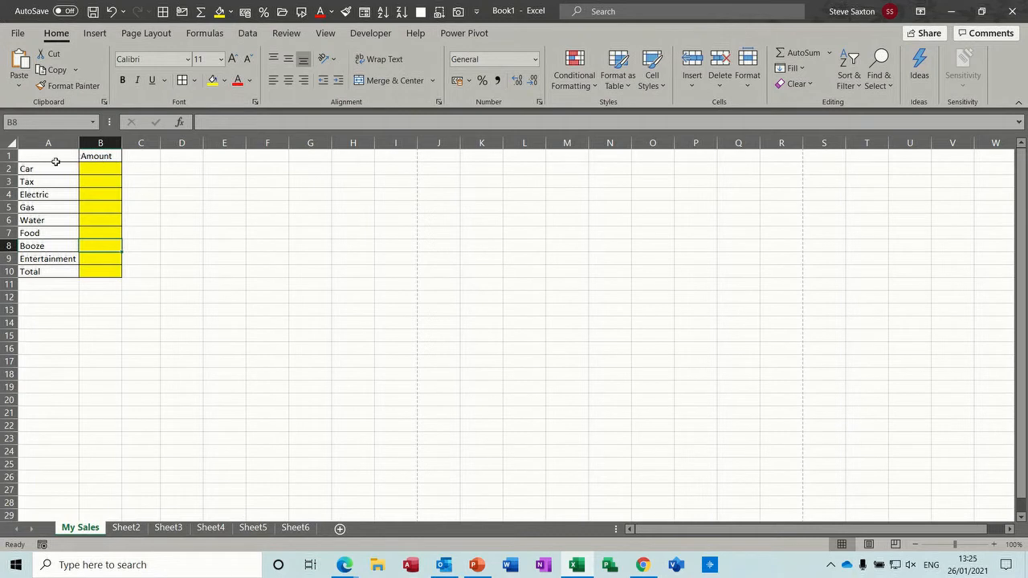
Step: Format the Amount heading in cell B1 with the Tahoma font and a red font colour
click(96, 156)
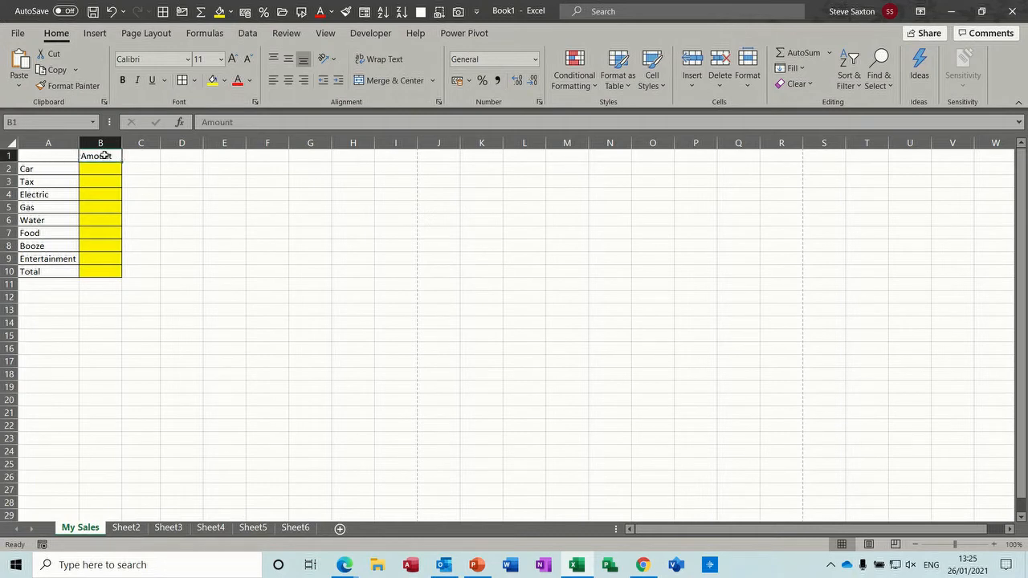
click(187, 60)
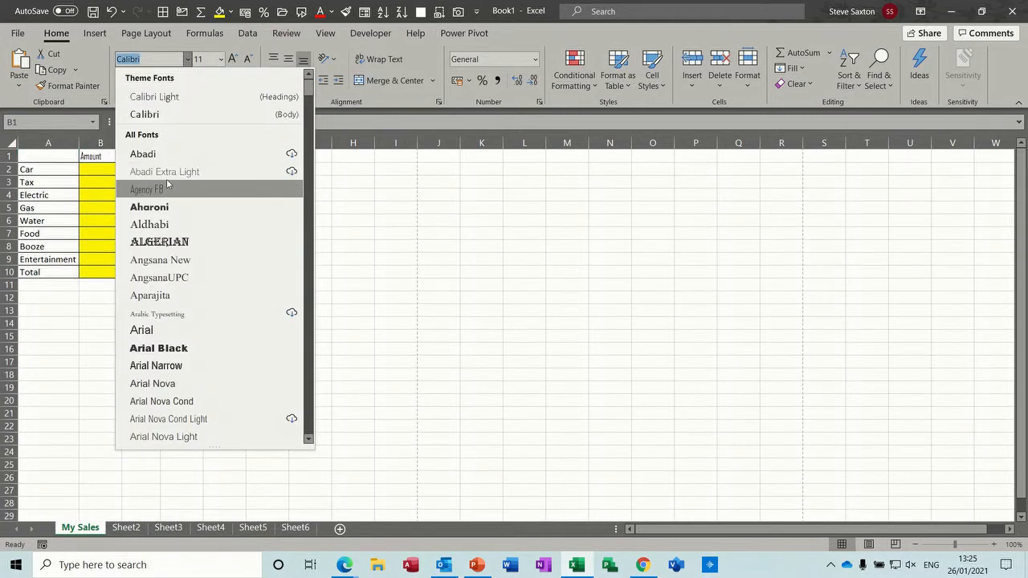
text(t)
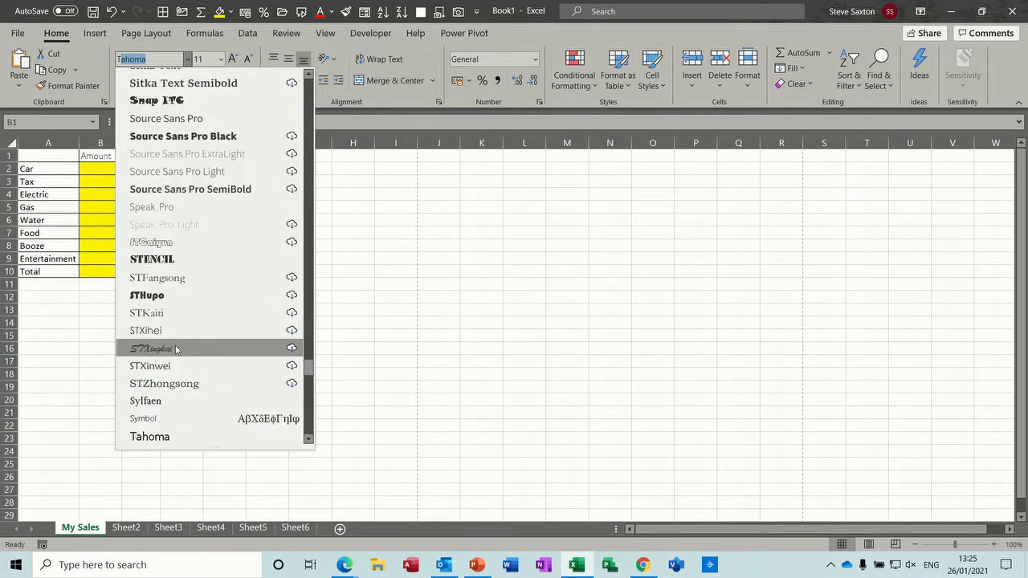
click(149, 436)
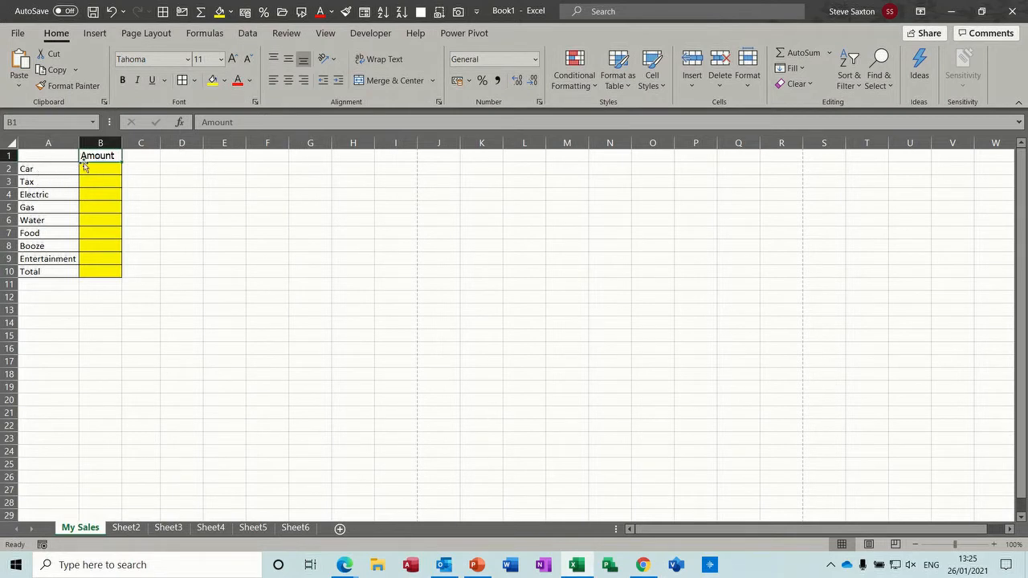
click(251, 83)
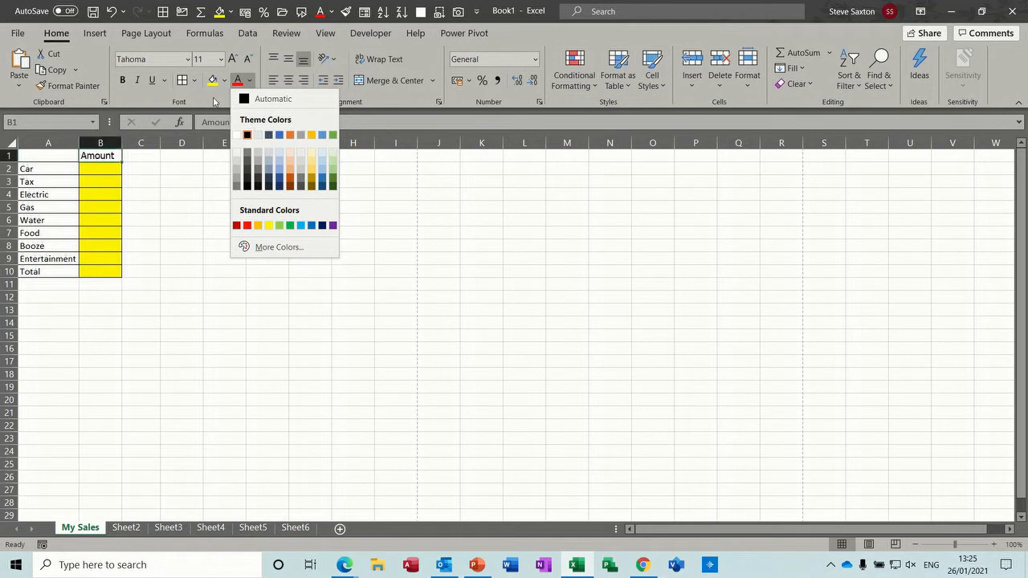
click(238, 87)
click(238, 83)
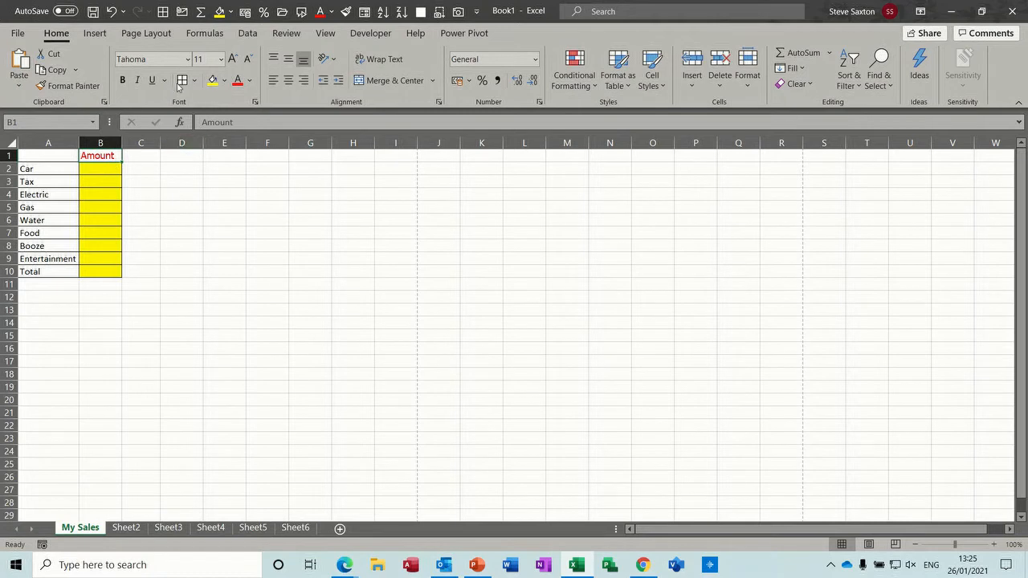
Step: Preformat empty cell E3 with bold red text and make the Amount heading in cell B1 bold
click(218, 183)
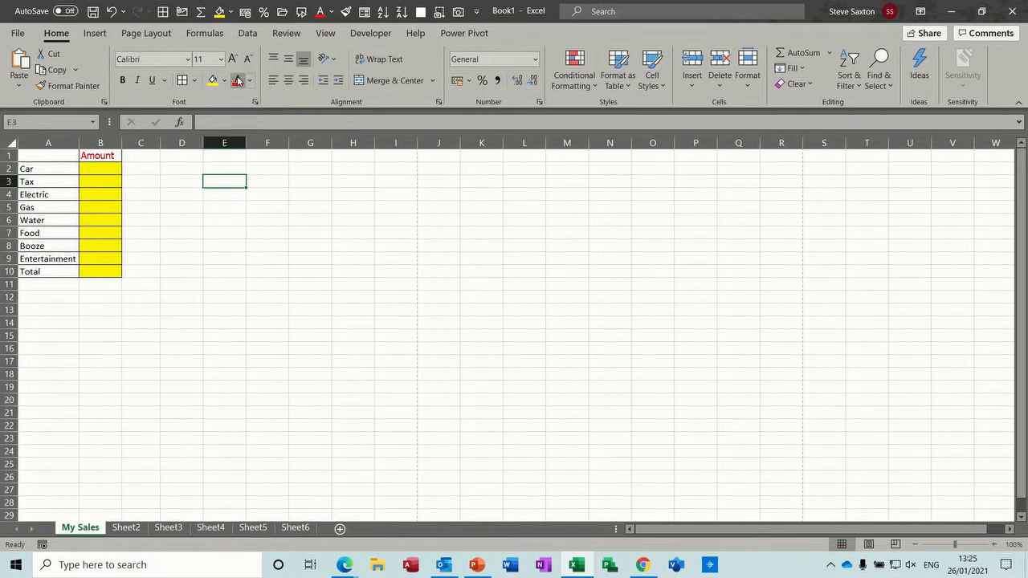
click(123, 81)
click(94, 156)
click(123, 80)
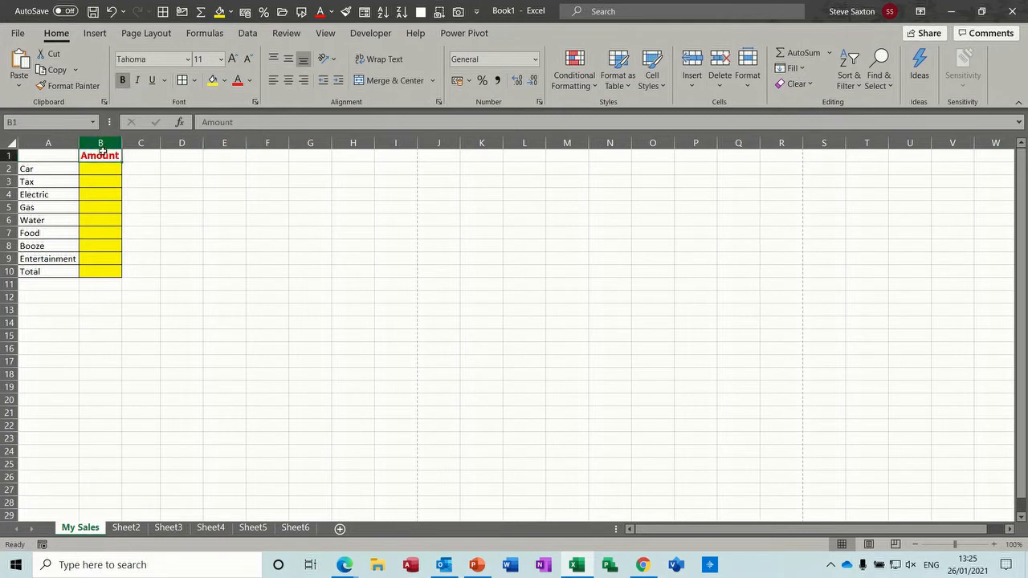
Step: Enter the same first name in preformatted cell E3 and in unformatted cell E4 to compare their formatting
click(218, 192)
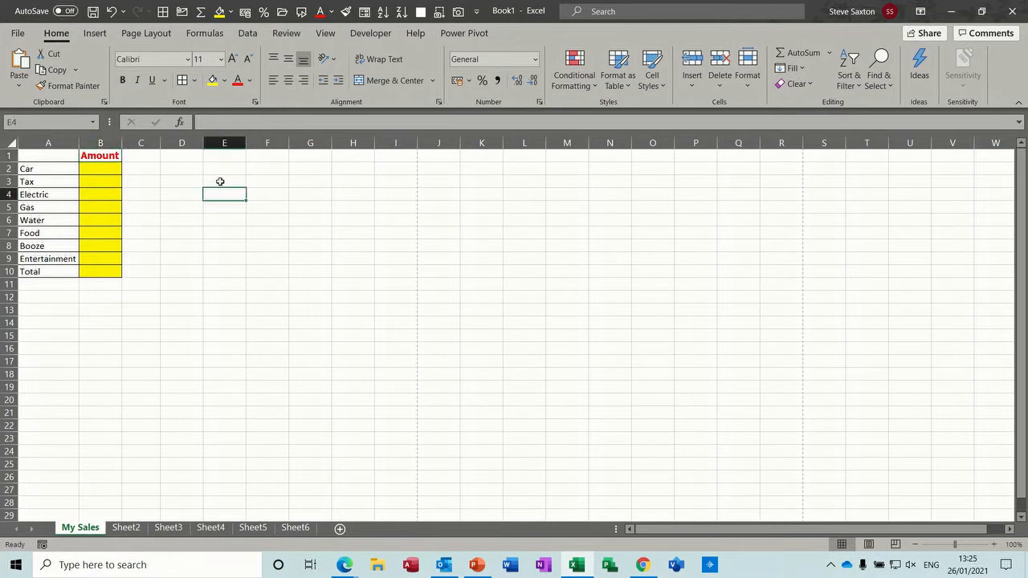
click(220, 182)
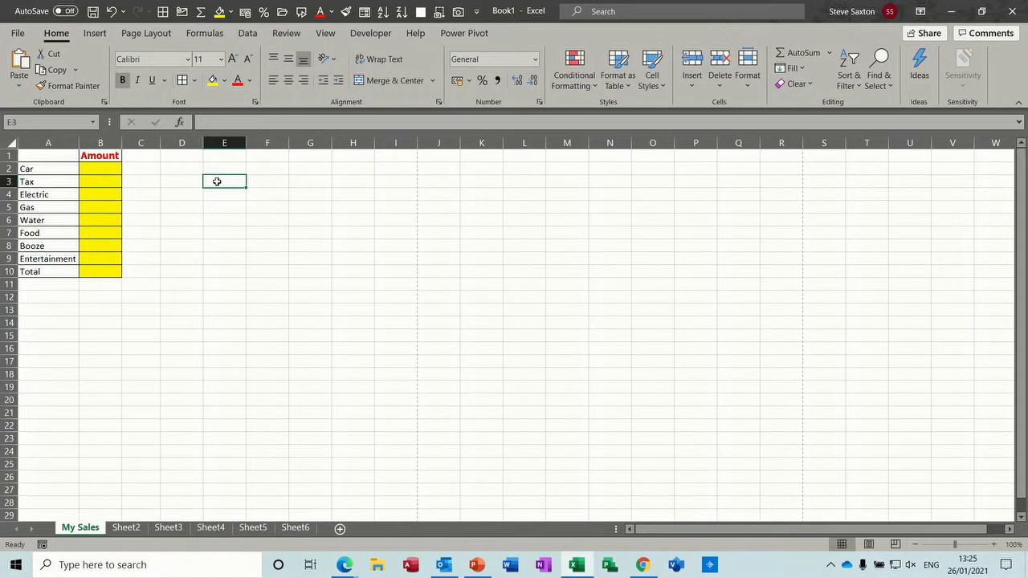
text(steve)
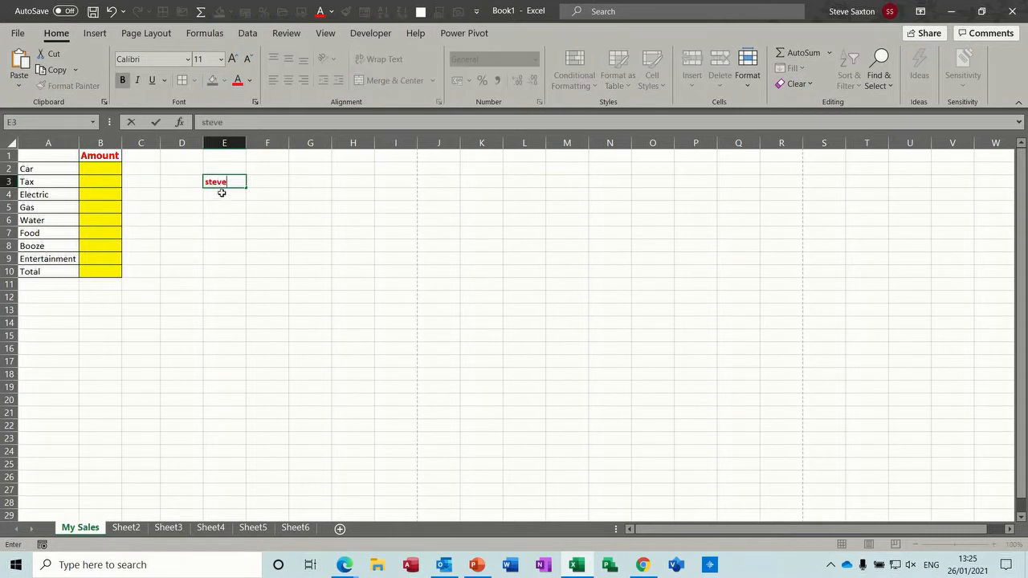
click(221, 193)
click(222, 181)
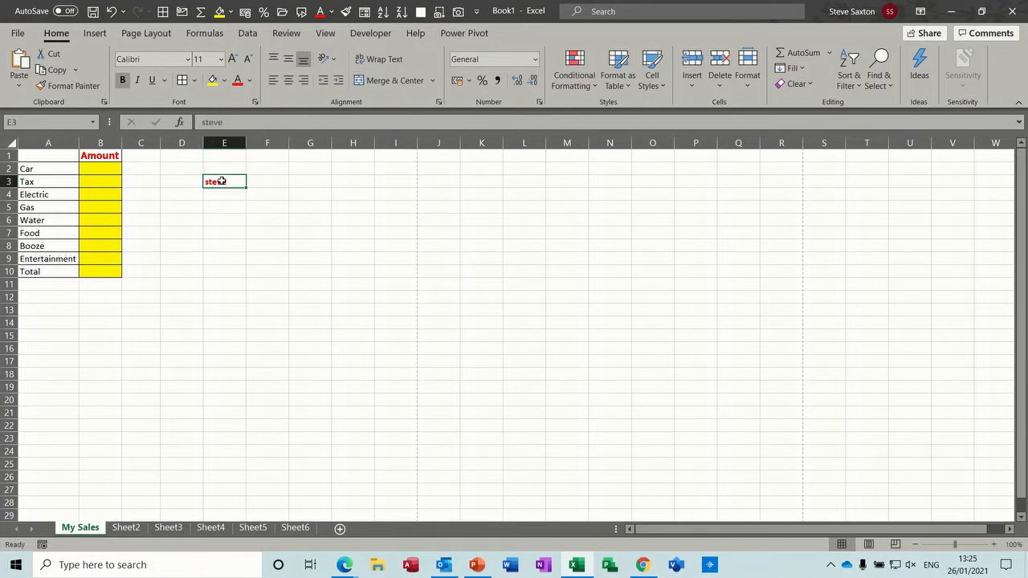
click(221, 195)
text(steve)
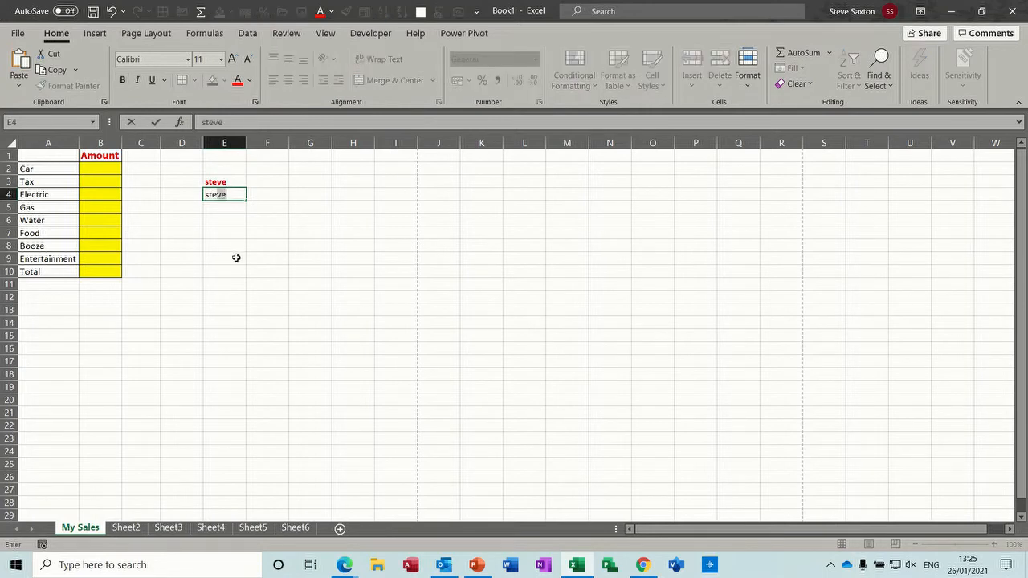
click(224, 208)
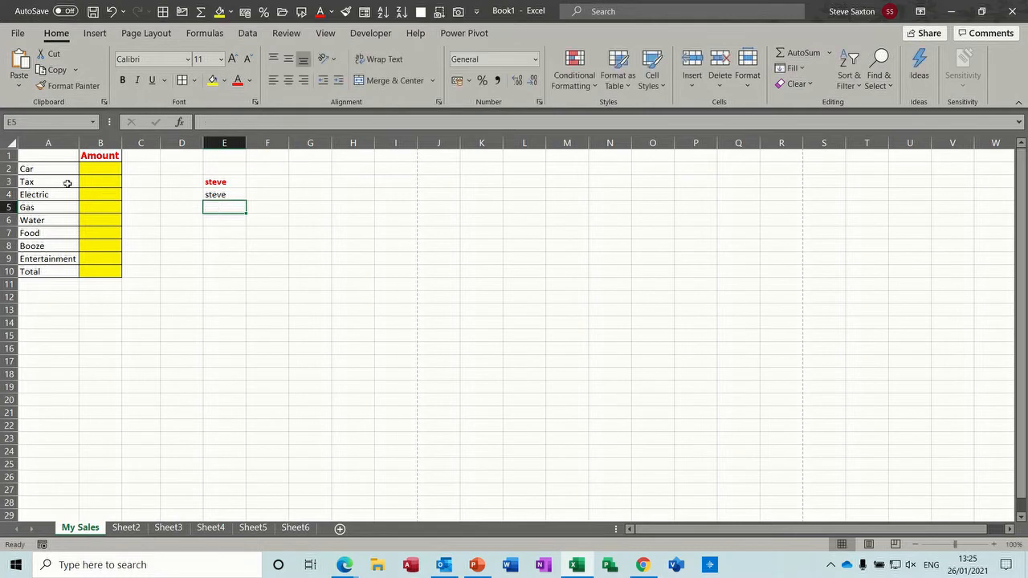
click(217, 182)
click(271, 184)
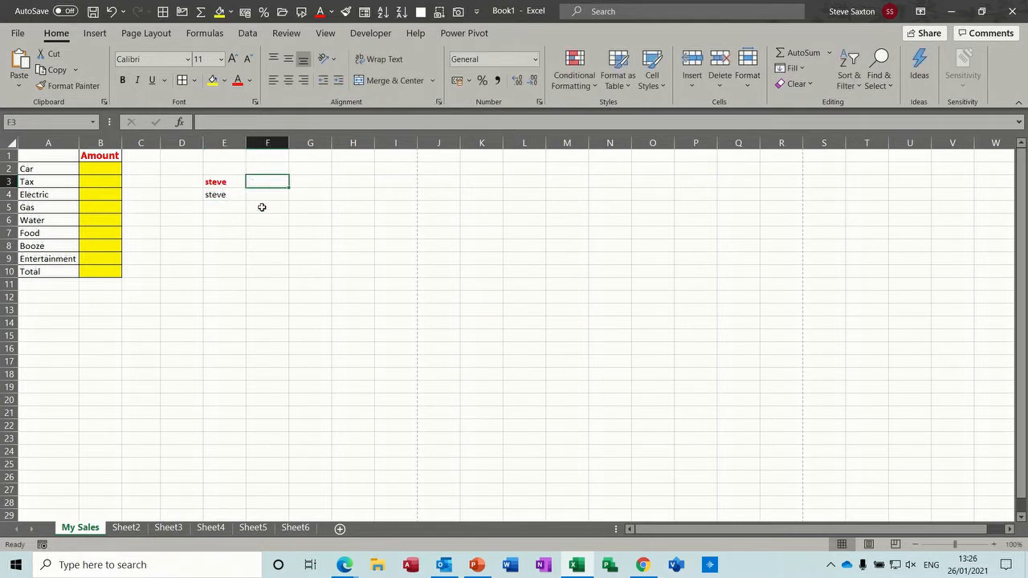
click(220, 234)
Step: Preformat empty cell F5 with a light gold font colour and underline
click(268, 206)
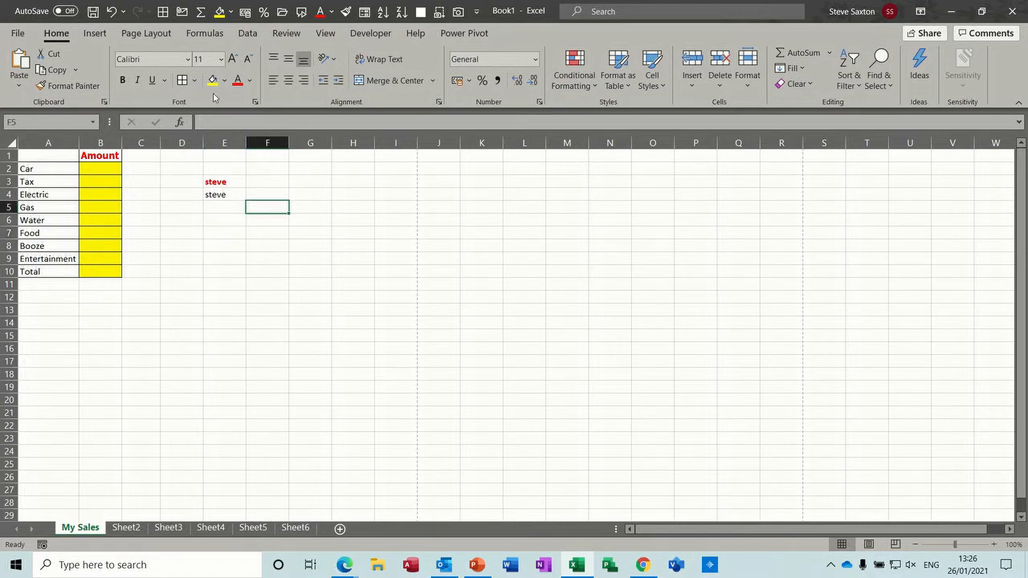
click(250, 81)
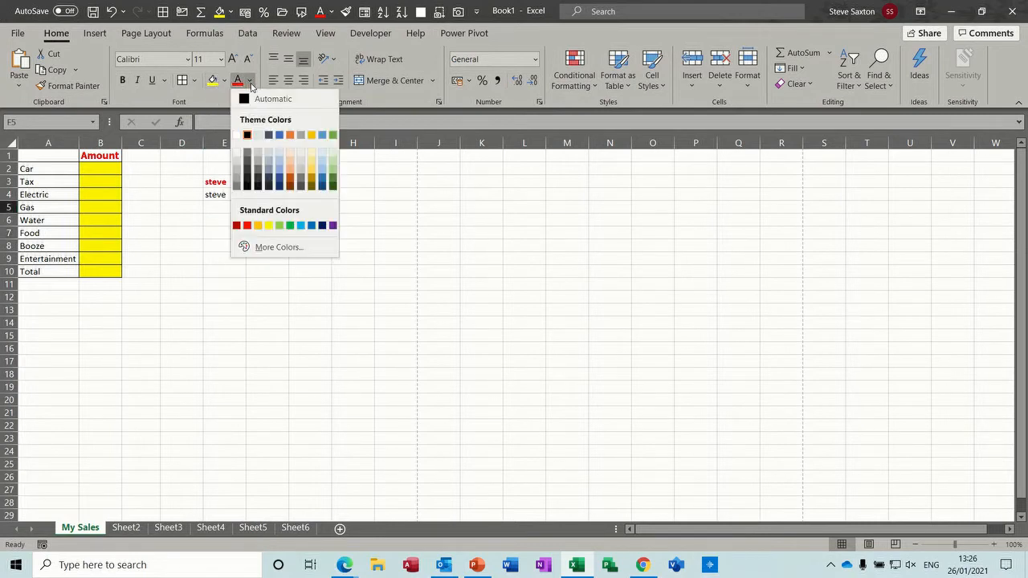
click(312, 175)
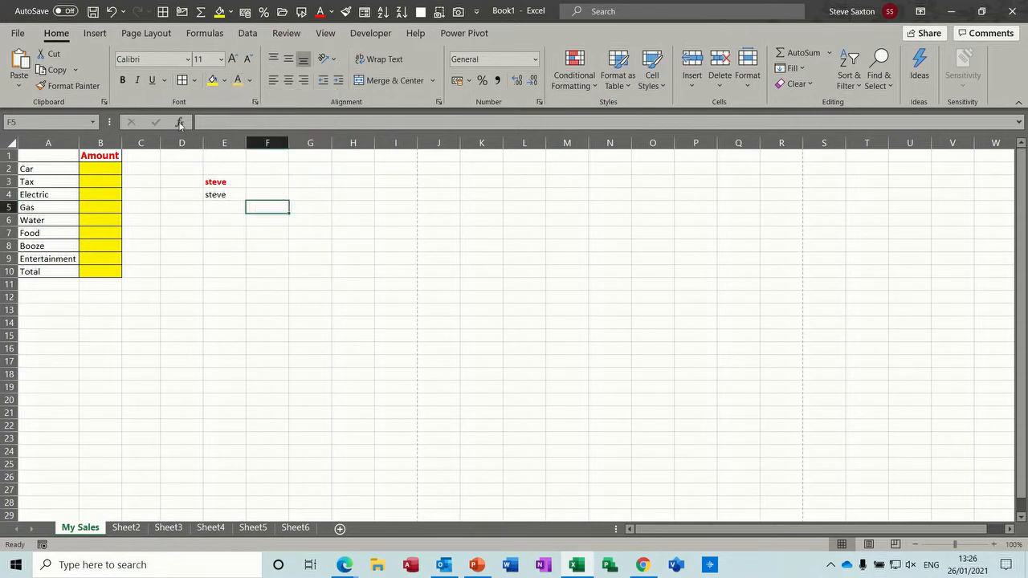
click(155, 84)
Step: Enter the same first name in preformatted cell F5 and in unformatted cell F6
text(steve)
key(Return)
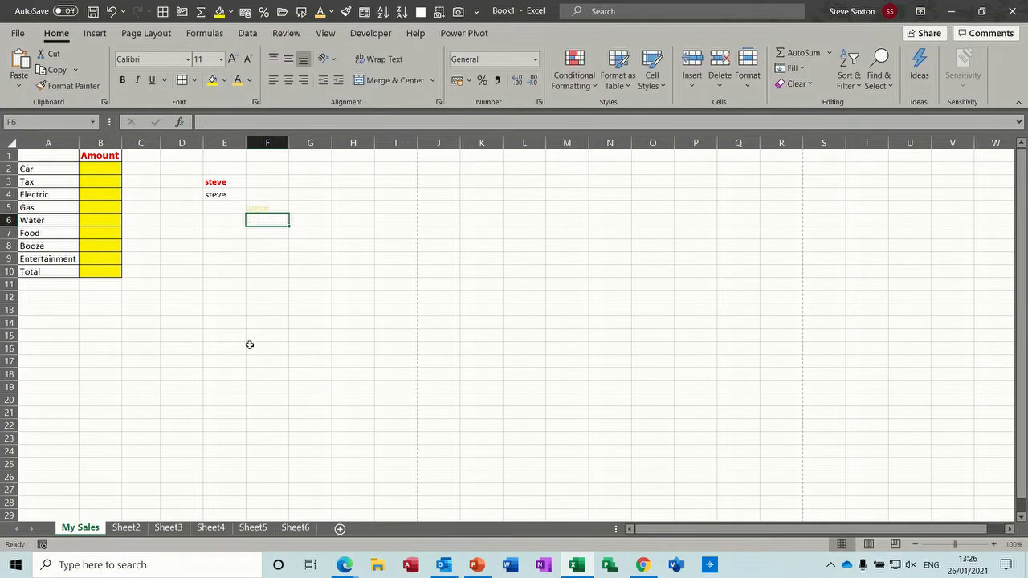
text(steve)
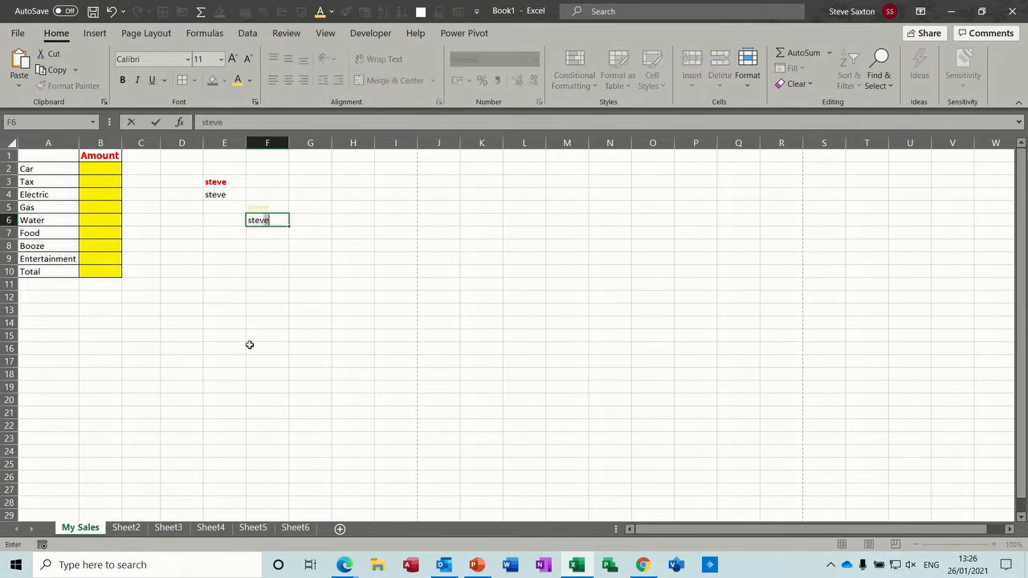
click(250, 284)
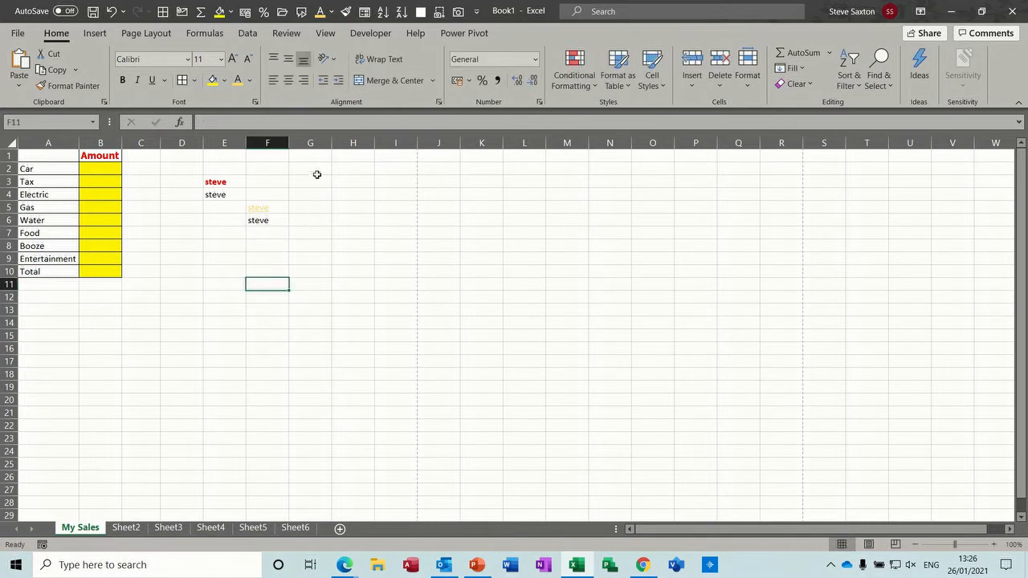
Step: Preformat the empty range G2 to I9 with bold, italic and underlined text
drag(308, 166, 379, 254)
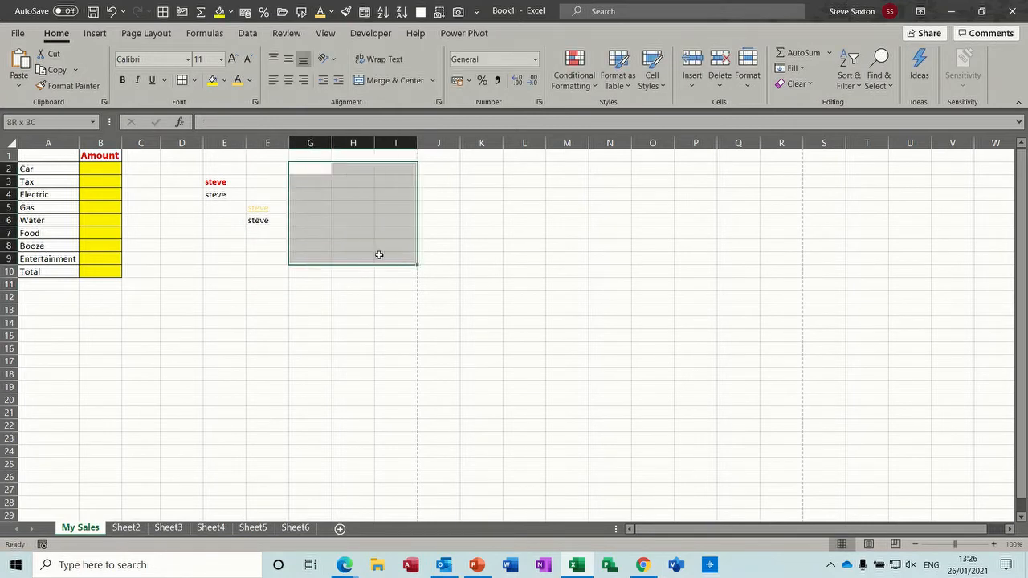
click(128, 84)
click(138, 83)
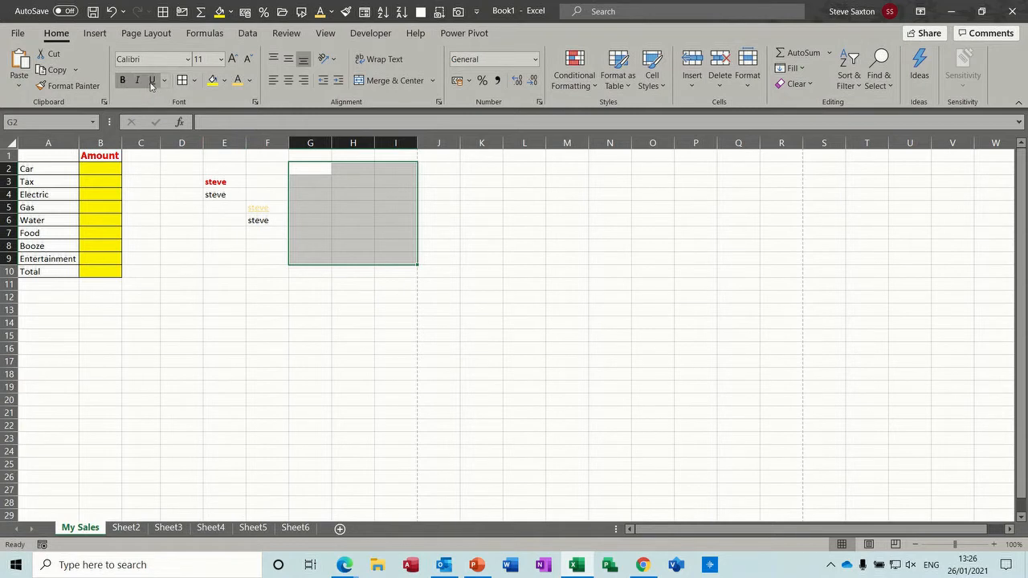
click(153, 84)
Step: Give the range G2 to I9 all borders, a yellow fill and a dark red font colour
click(182, 81)
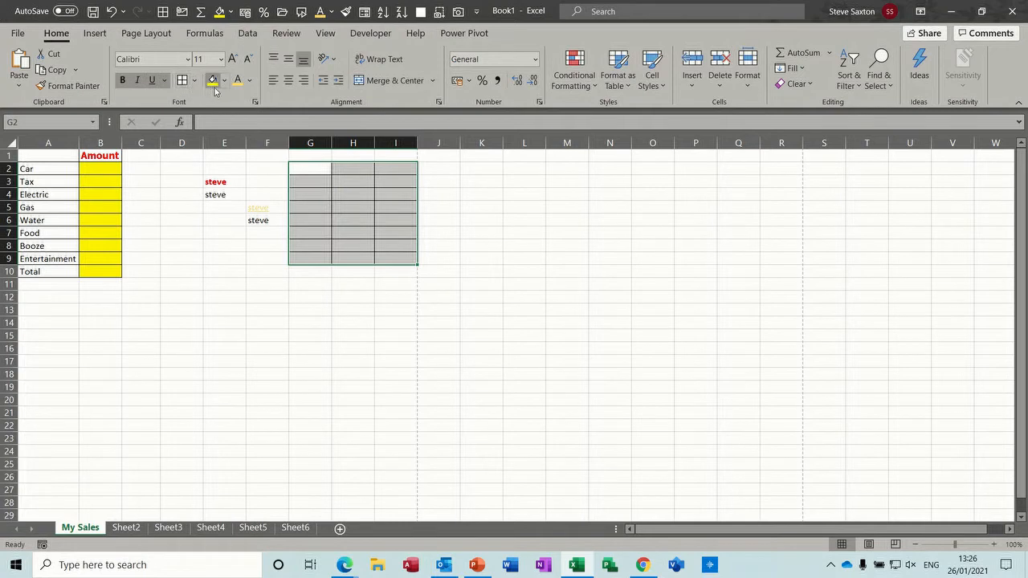
click(213, 82)
click(252, 87)
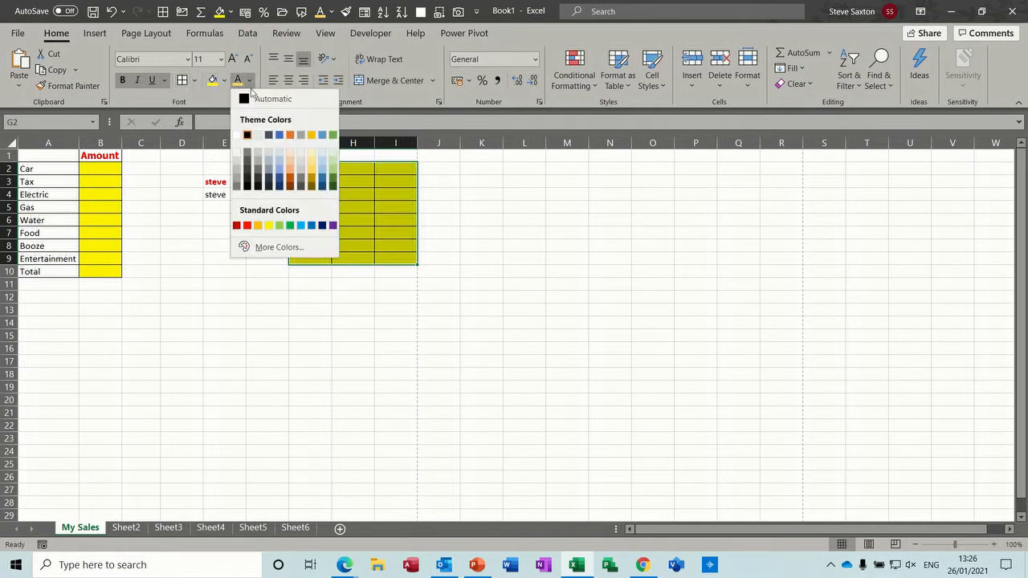
click(241, 226)
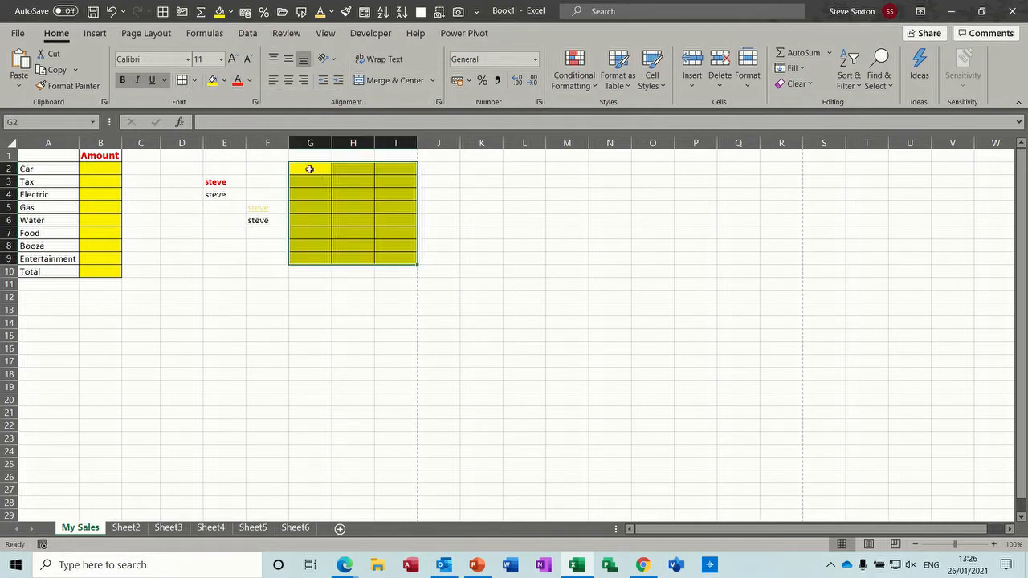
Step: Enter the sample text sdd, ss, sf, sf and sf in cells G2 to G6
click(310, 169)
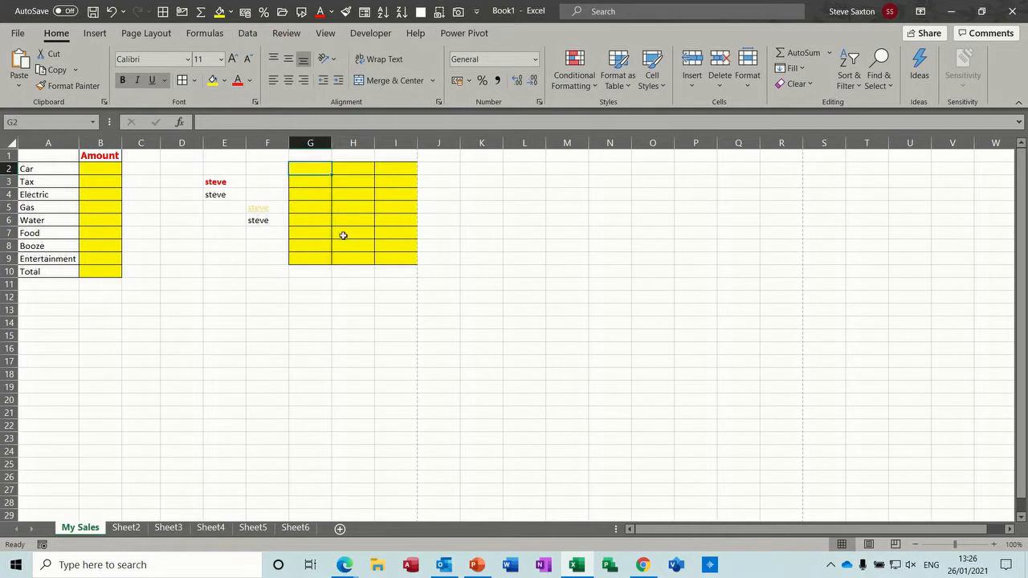
text(sdd)
key(Return)
text(ss)
key(Return)
text(sf)
key(Return)
text(sf)
key(Return)
text(sf)
key(Return)
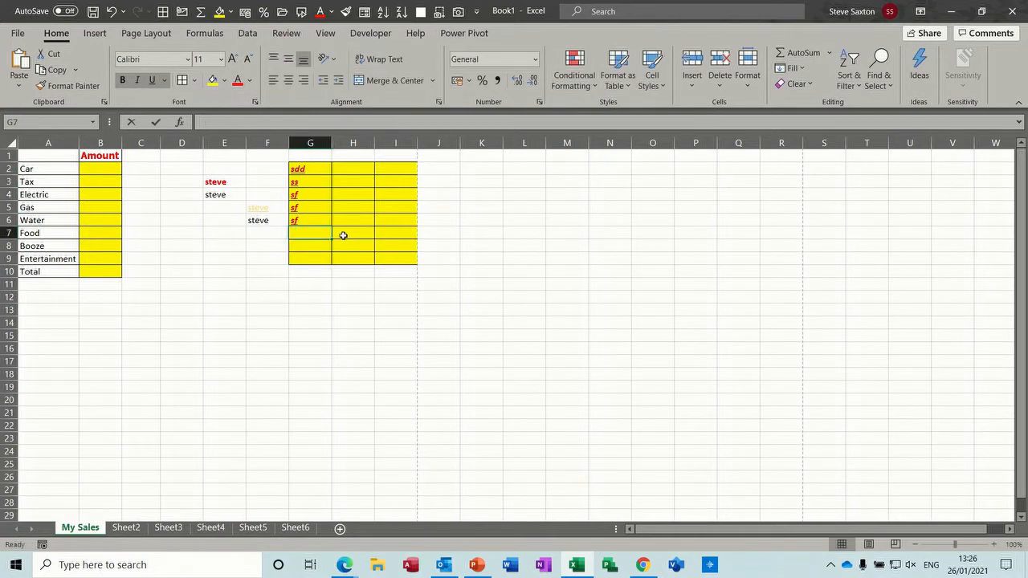
Step: Enter the sample text f in G7, ff in H7, fsf in H8 and sf in H9
text(f)
key(Tab)
text(fsf)
key(Return)
text(fsf)
key(Return)
text(sf)
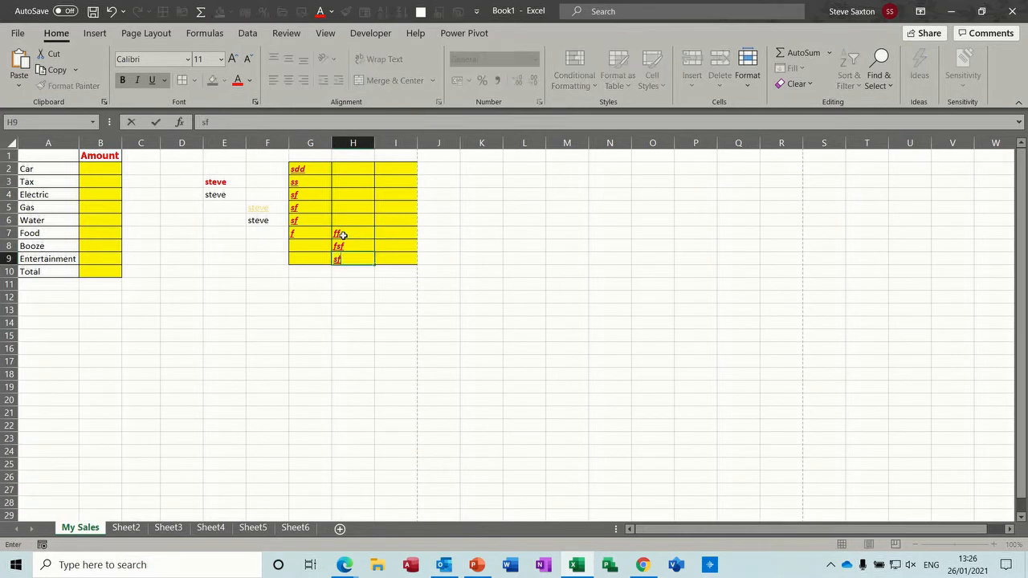
key(Return)
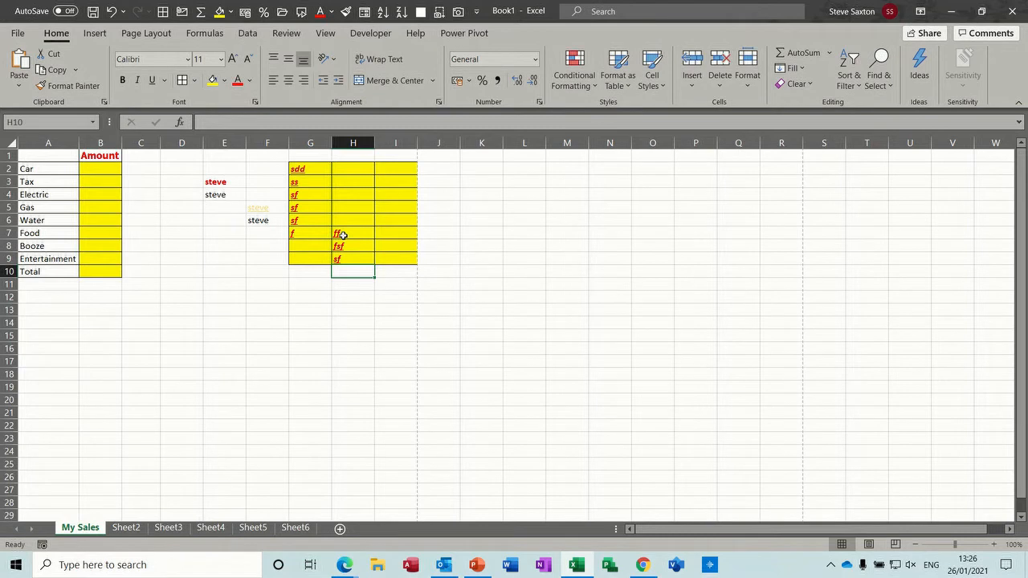
Step: Enter hgdvd in H10 and dsdsd in H13, just below the formatted range, to test automatic format extension
text(hgdvd)
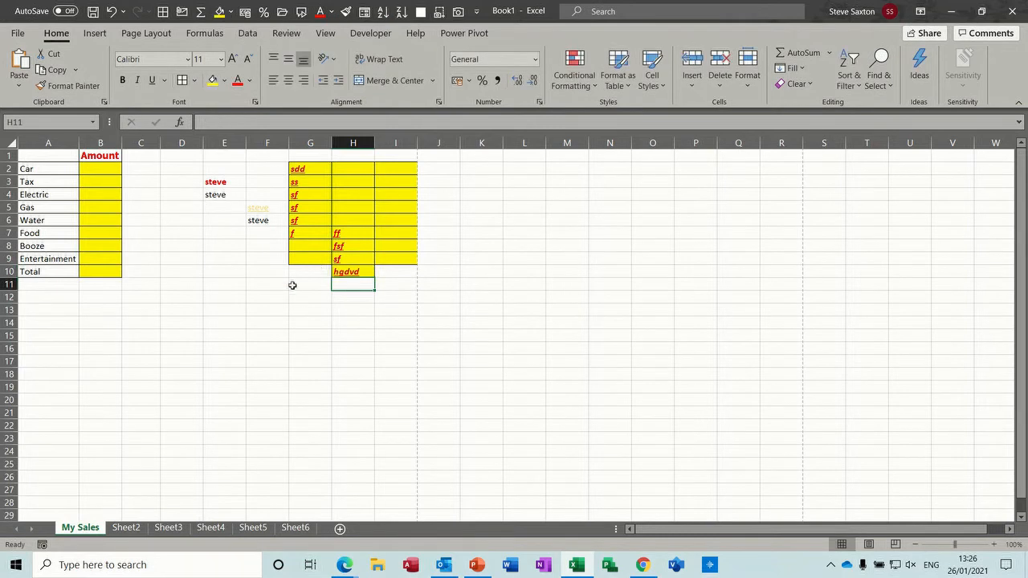
click(347, 310)
text(dsdvd)
key(Return)
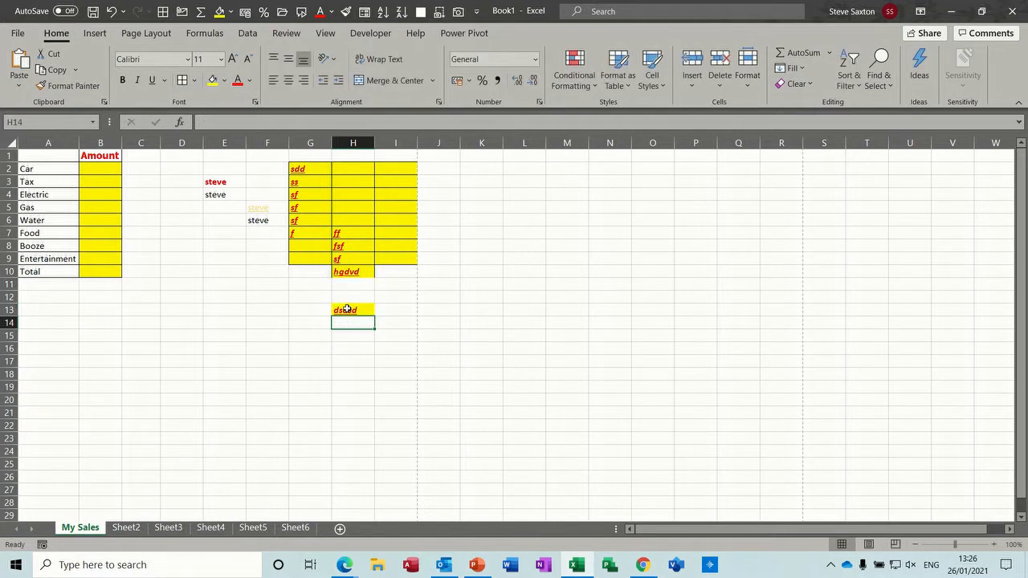
Step: Enter the sample text sdsadsd in cell K9, away from the formatted range
click(482, 255)
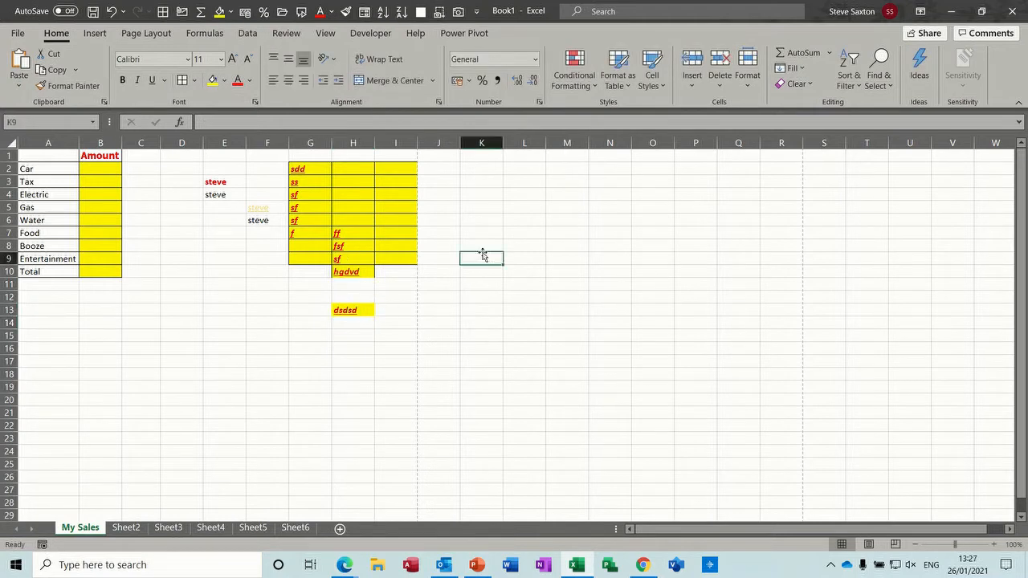
text(sdsadsd)
key(Return)
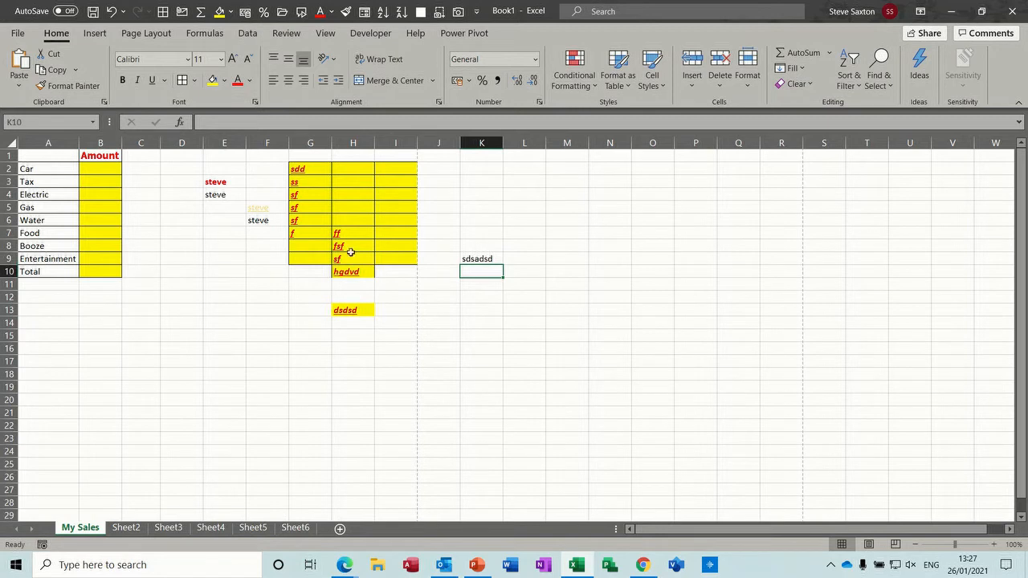
click(217, 261)
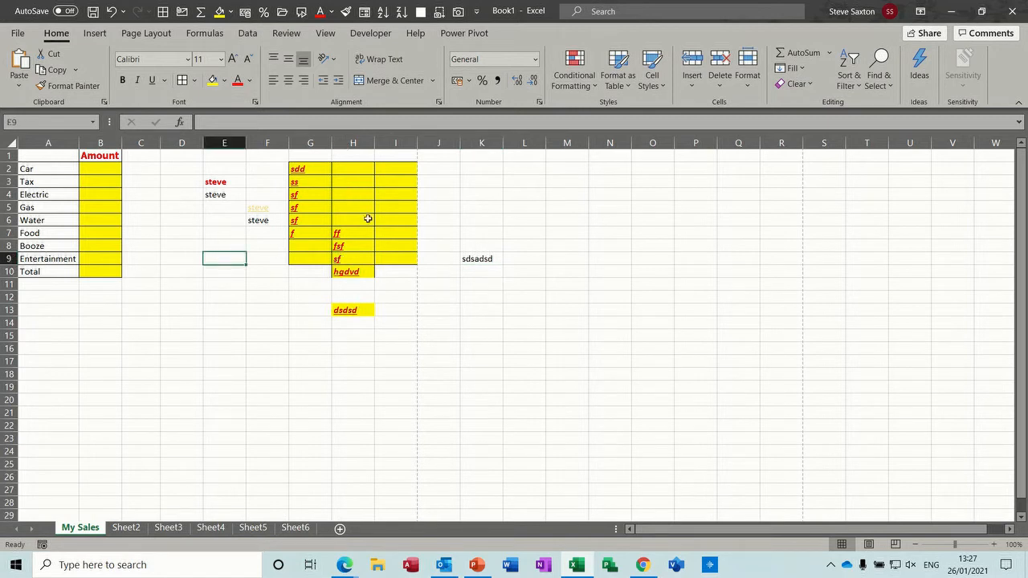
click(352, 312)
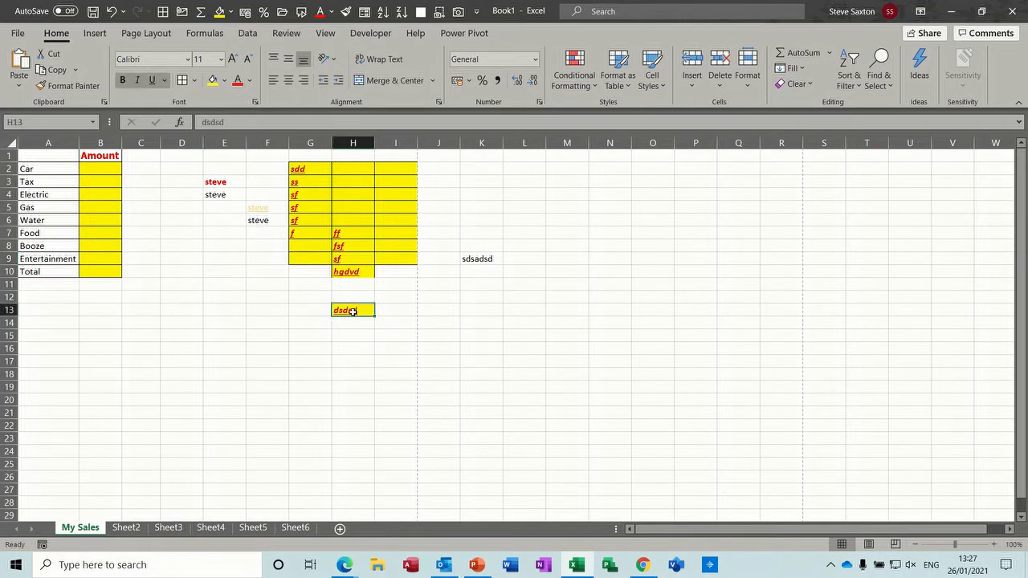
drag(355, 272, 353, 309)
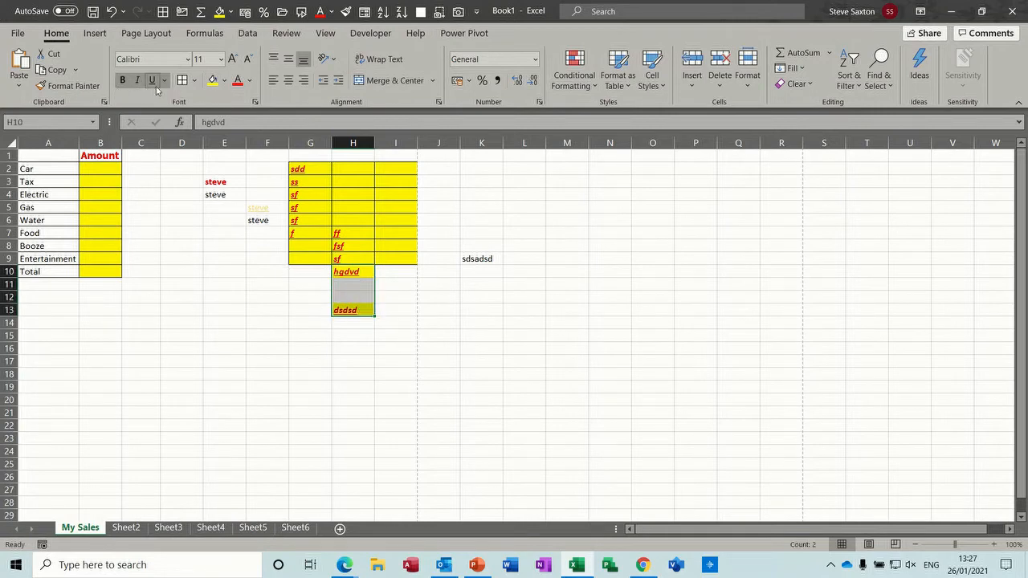
click(225, 88)
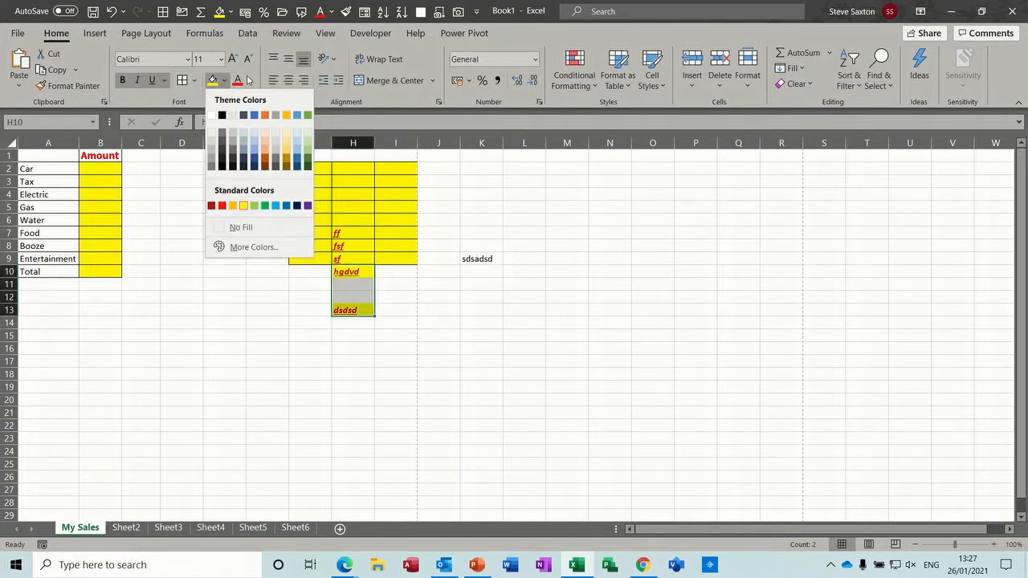
click(188, 276)
click(328, 336)
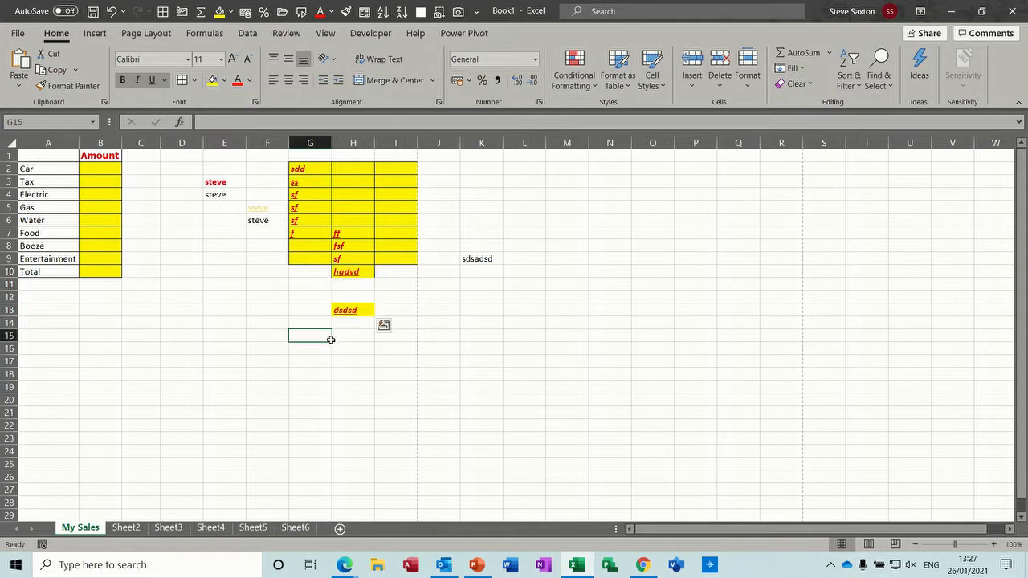
click(223, 285)
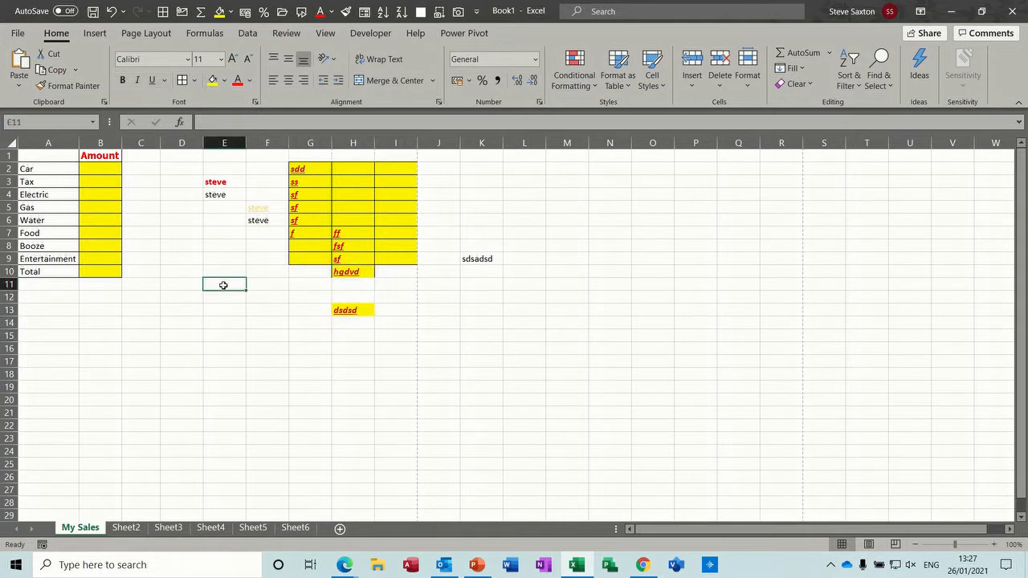
Step: Copy the formatting of the Car cell A2 onto the range G10 to I15 with Format Painter
click(47, 169)
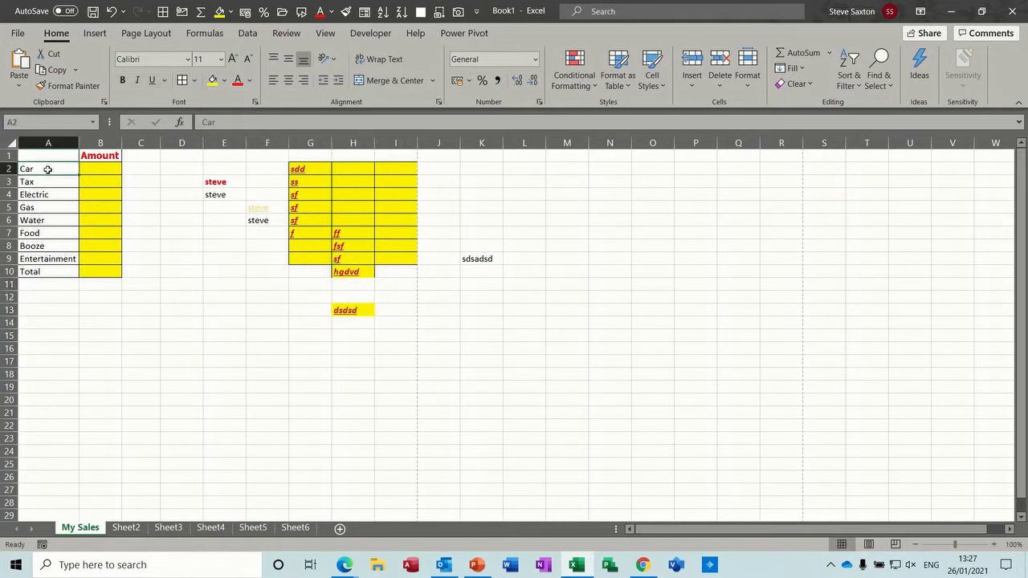
click(73, 86)
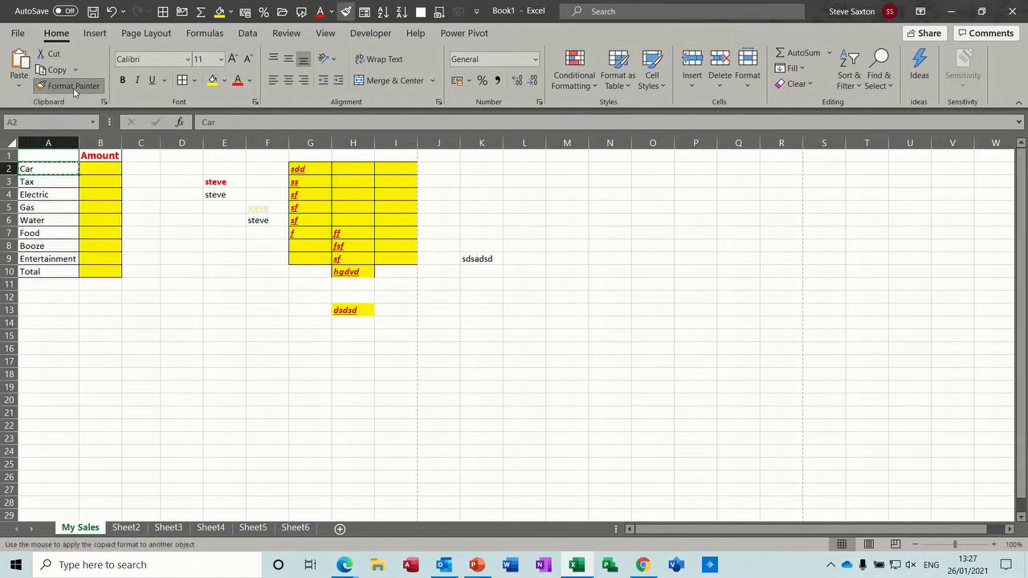
mouse_move(305, 270)
mouse_down()
mouse_move(341, 276)
mouse_move(393, 332)
mouse_up()
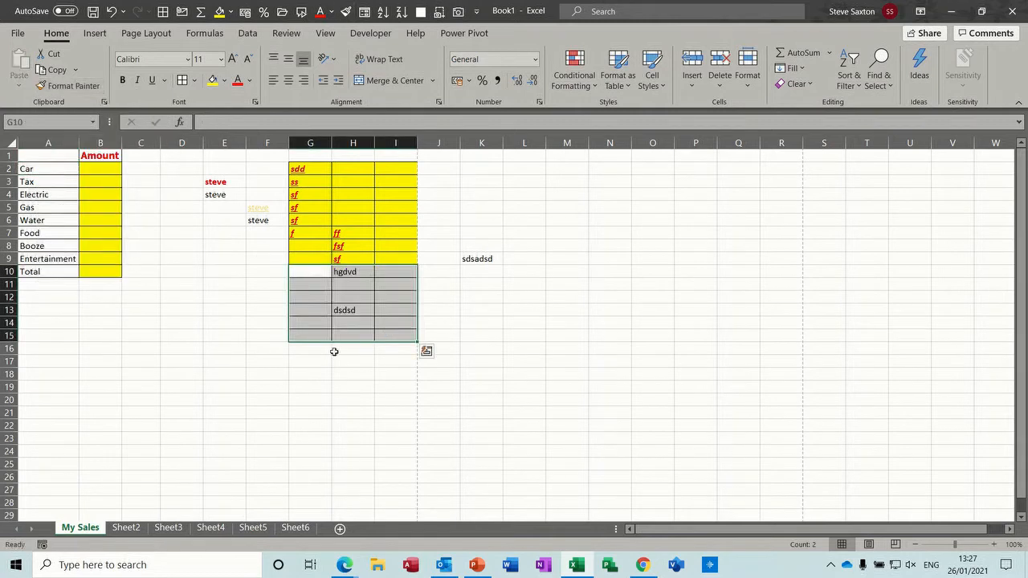
click(256, 340)
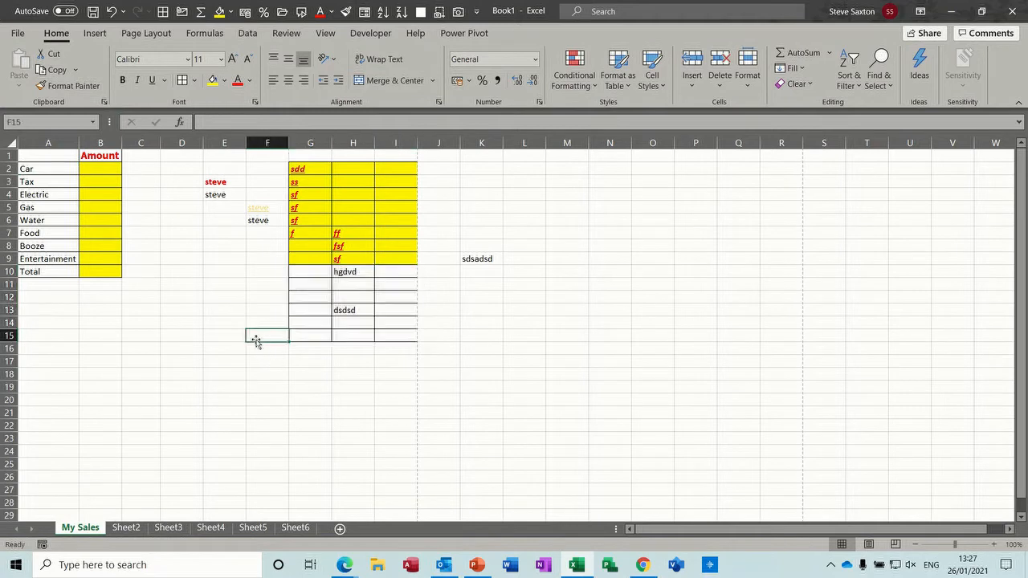
Step: Clear the formatting of G10 to I15 by painting the format of blank cell D14 over it
click(46, 170)
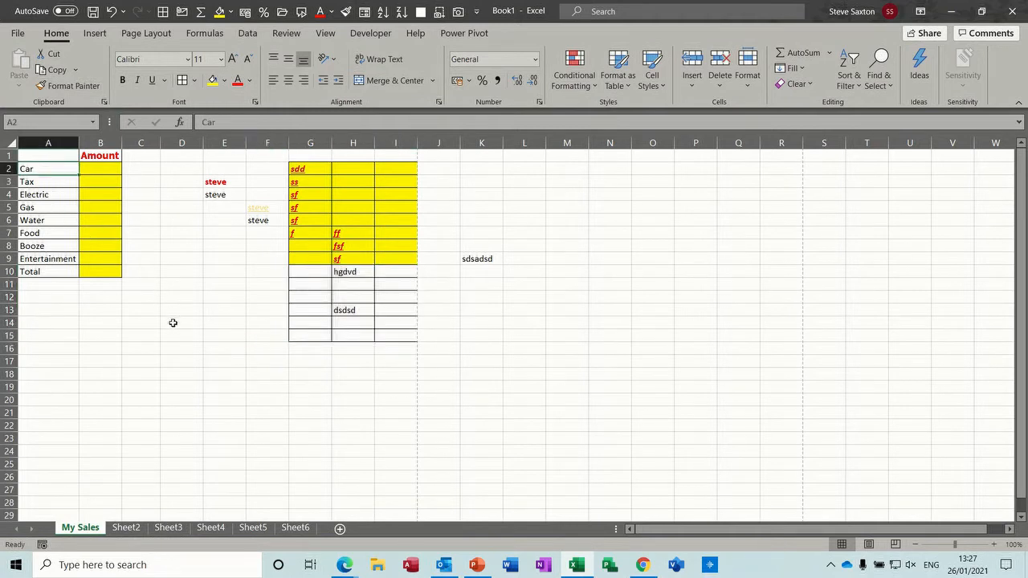
click(173, 326)
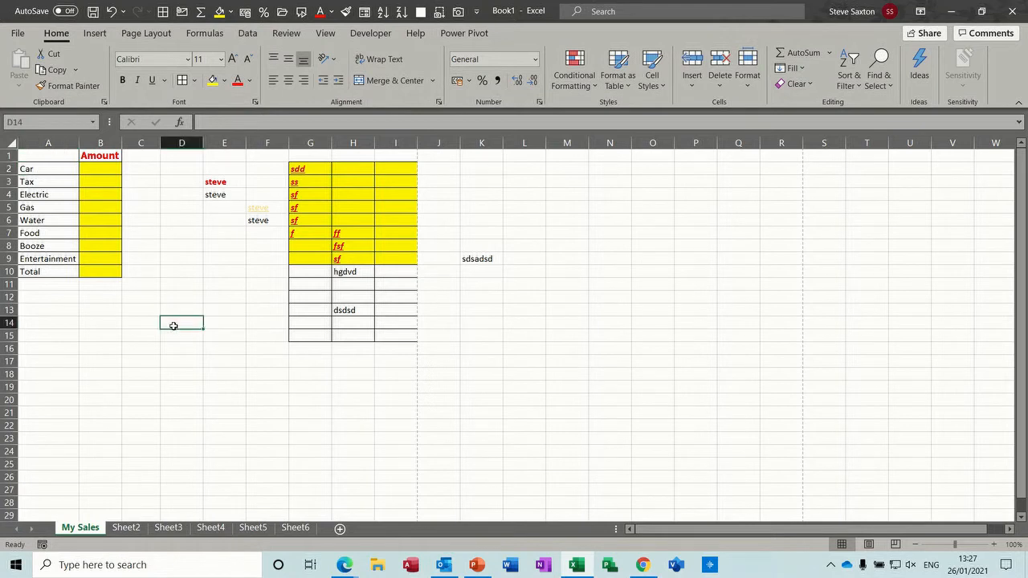
click(69, 85)
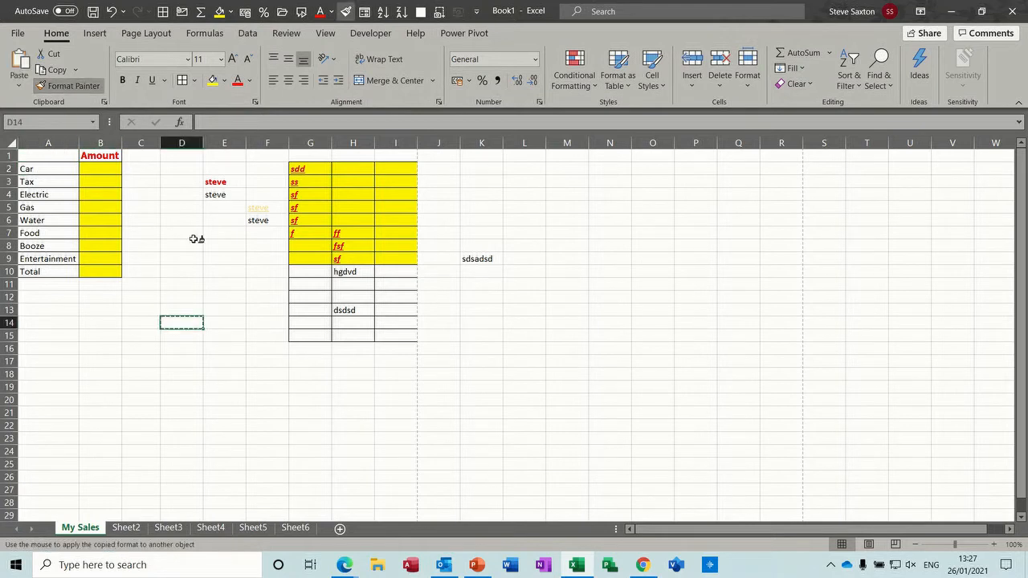
drag(293, 273, 396, 334)
click(244, 347)
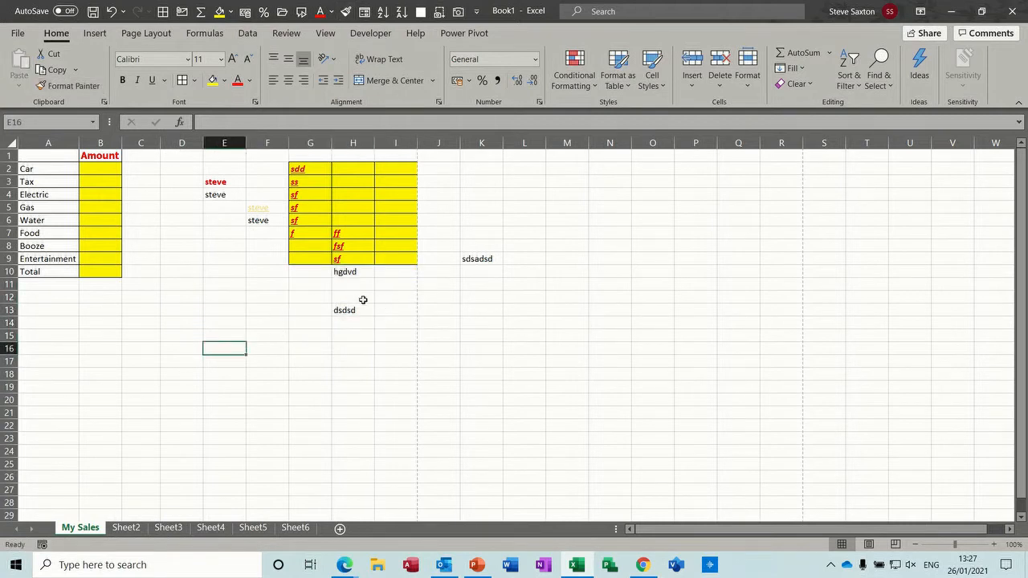
click(222, 321)
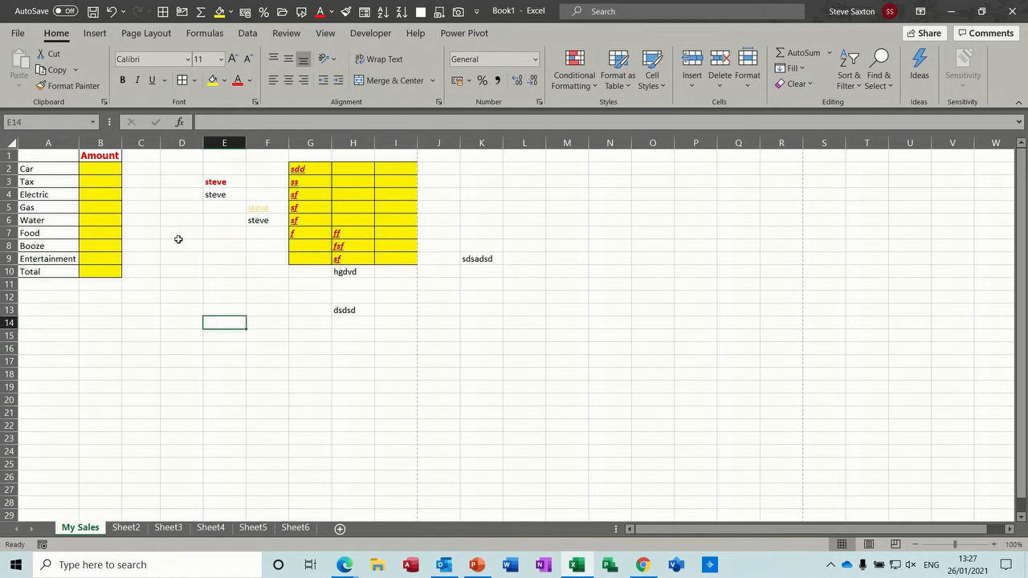
click(217, 182)
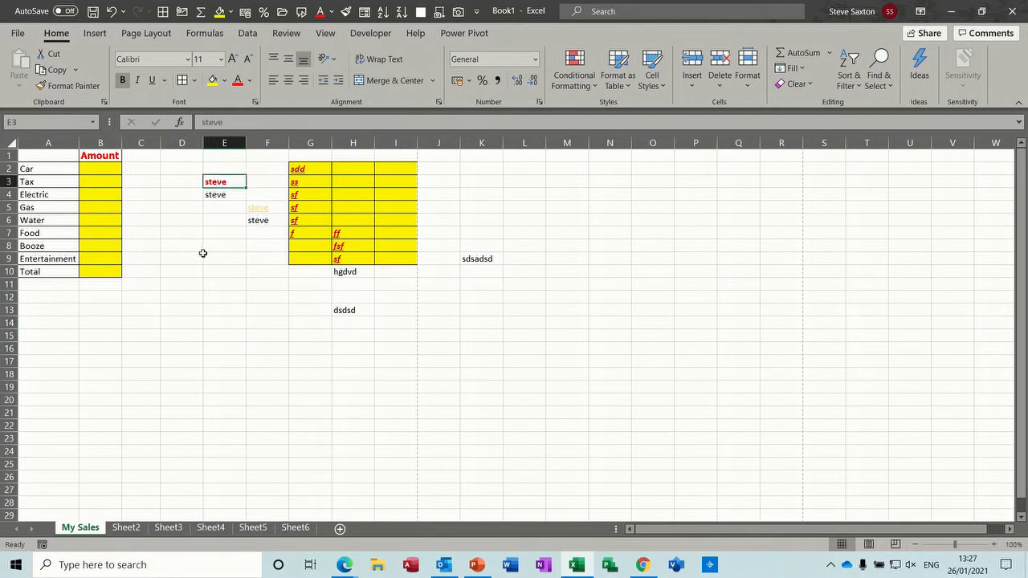
Step: Paint the bold red format of cell E3 onto E4, F5, F6, H10, H13, K9 and the Electric cell A4 with a locked Format Painter
click(73, 86)
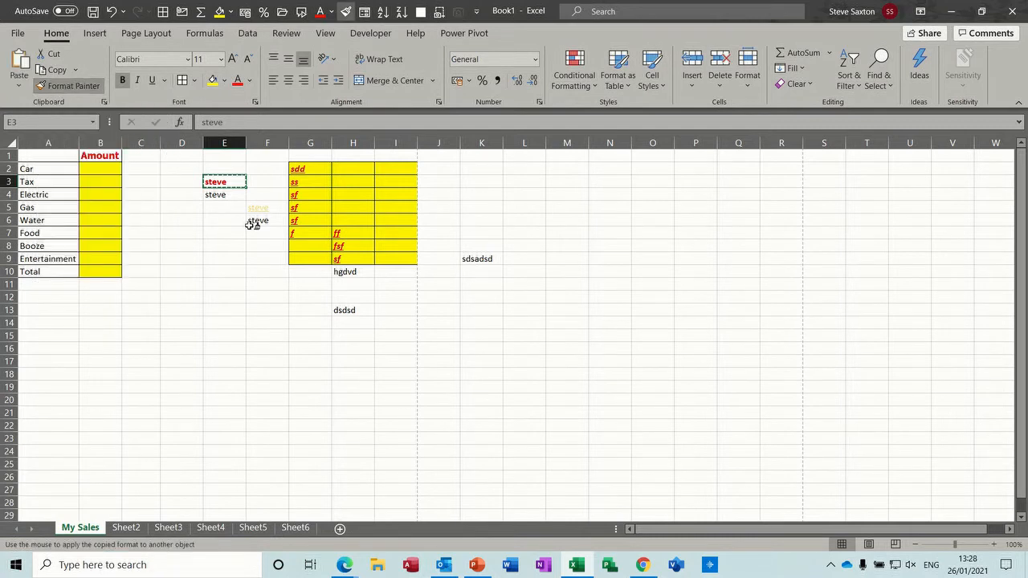
click(222, 197)
click(265, 209)
click(261, 221)
click(351, 272)
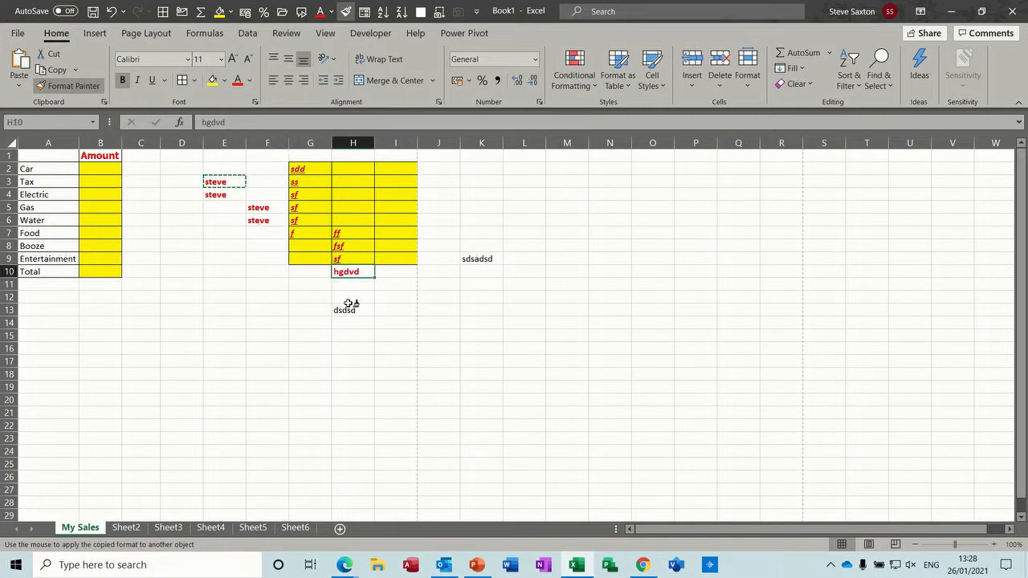
click(347, 307)
click(478, 258)
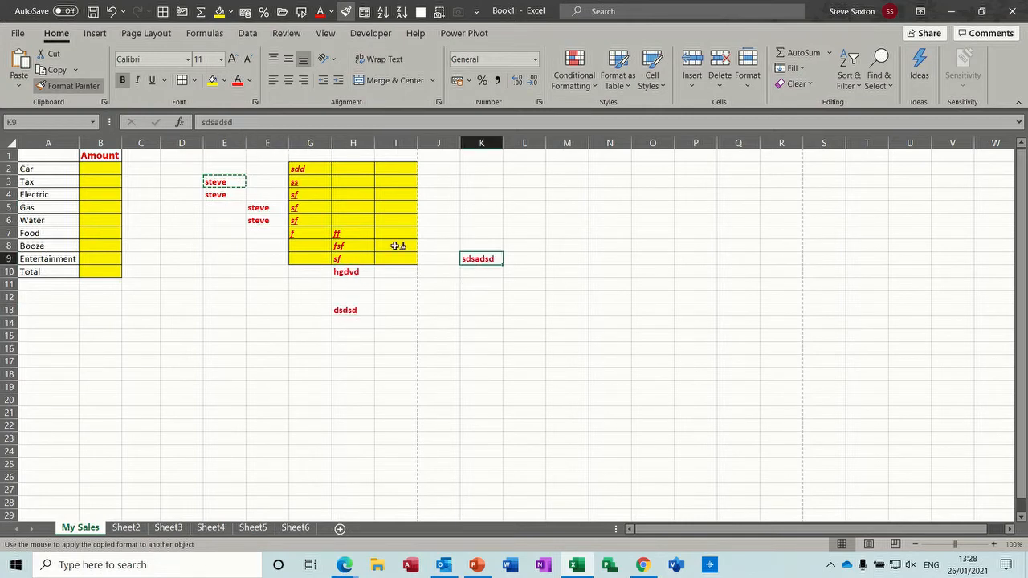
click(39, 194)
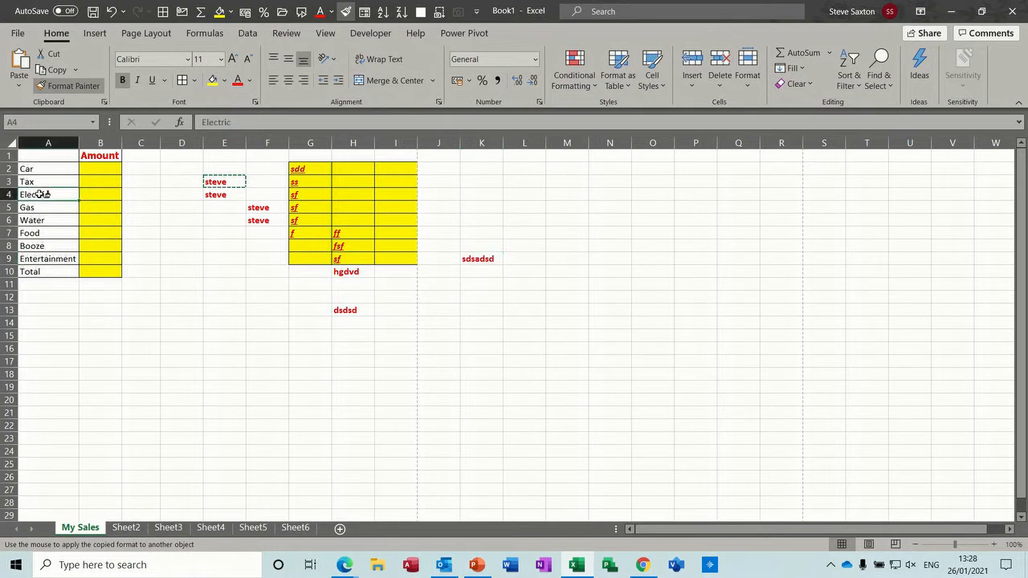
Step: Paint the same bold red format onto blank cells M8 and N1, and enter fdsfsdf in N1
click(580, 241)
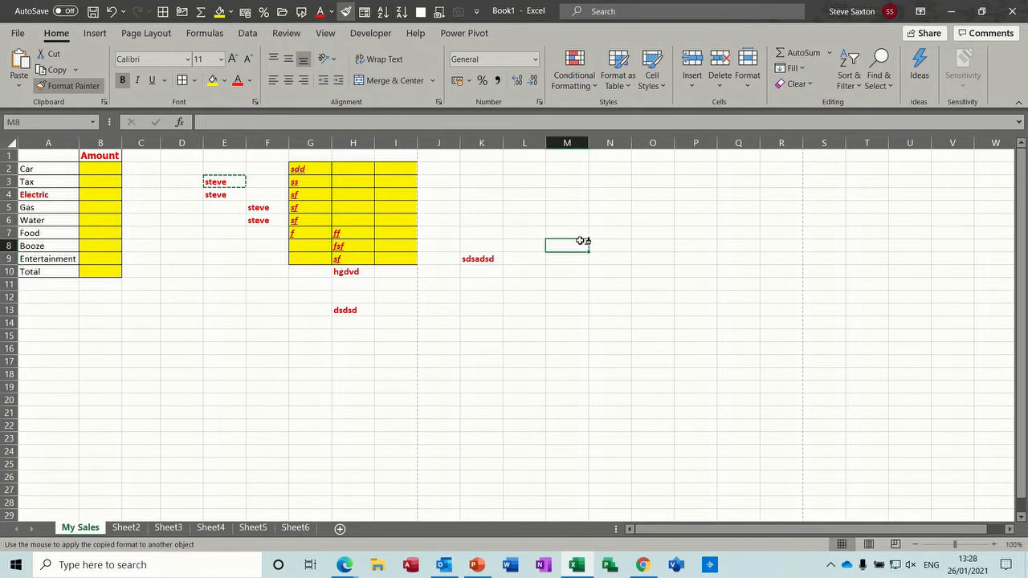
click(607, 156)
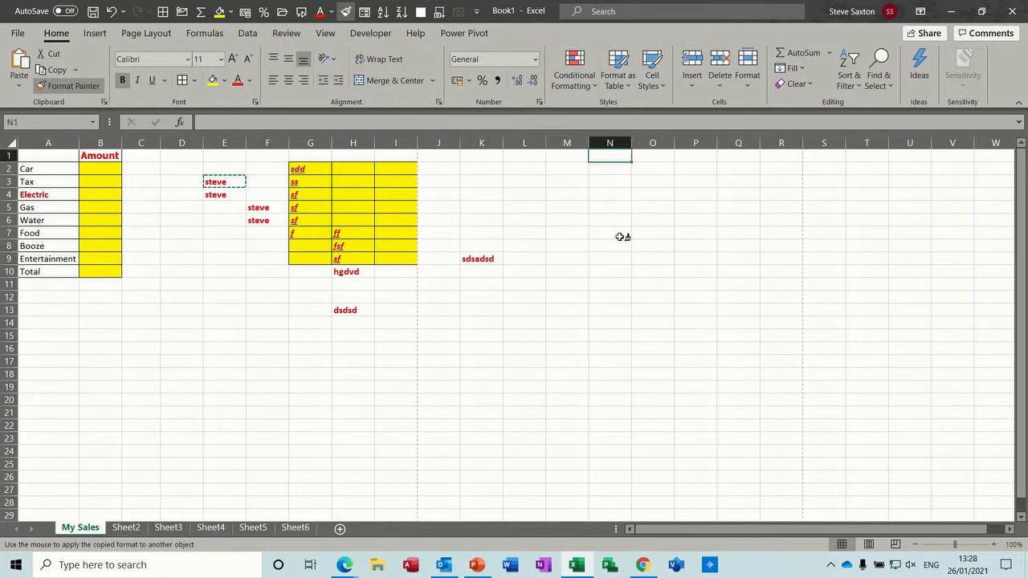
text(fdsfsdf)
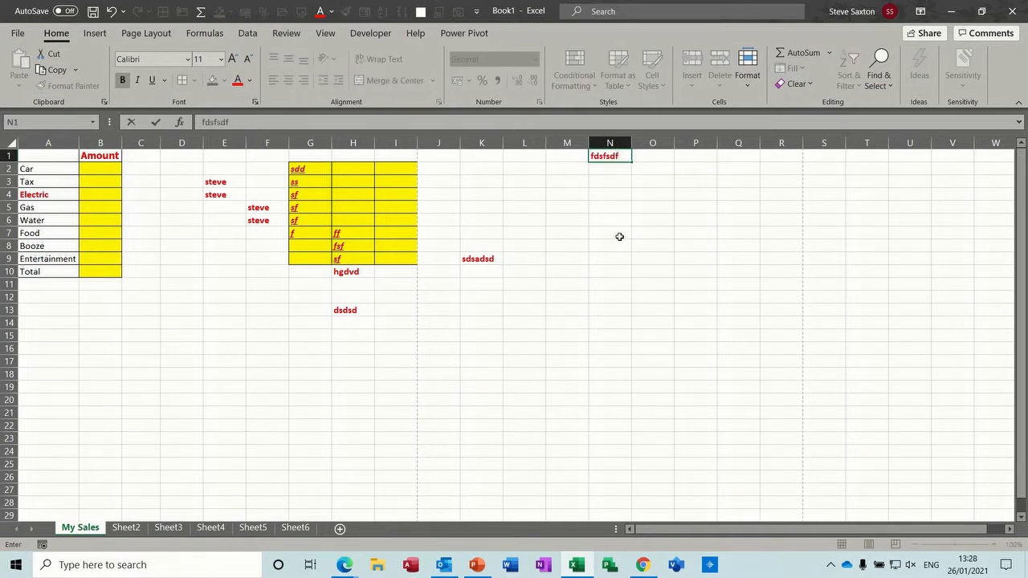
click(619, 237)
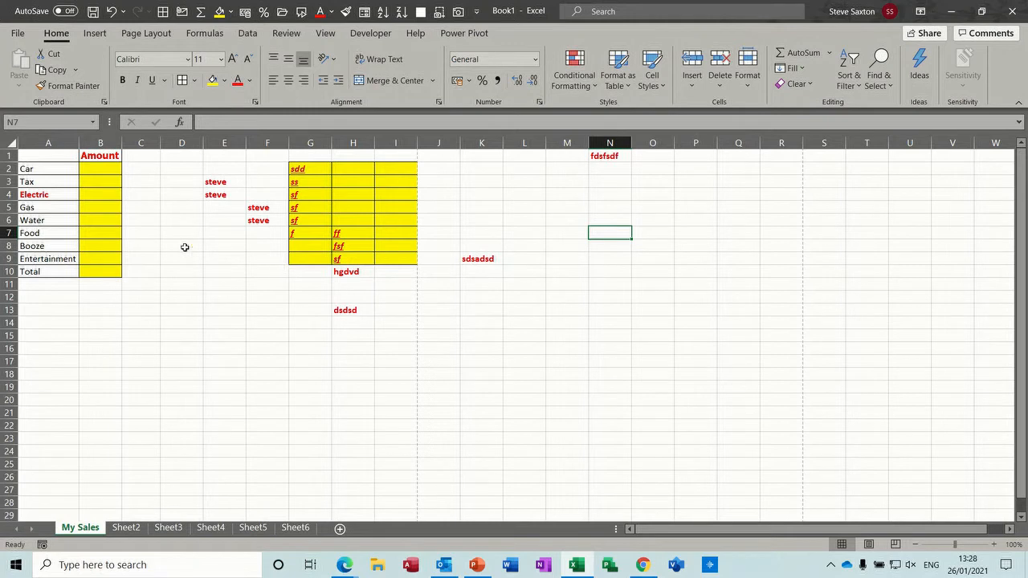
Step: Restore the Electric cell A4 to the list's plain style by copying the format of the Tax cell A3 onto it
click(57, 183)
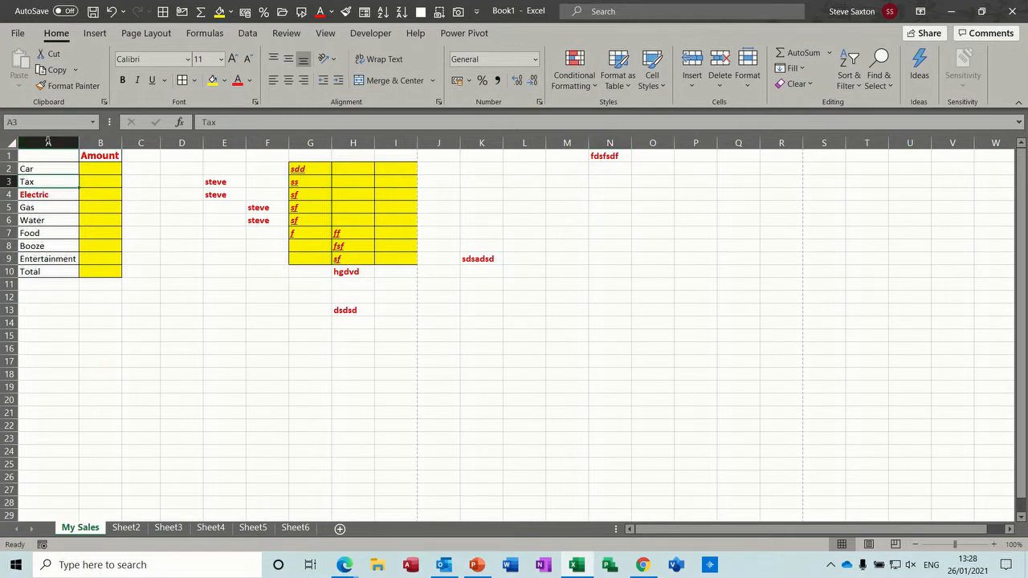
click(71, 87)
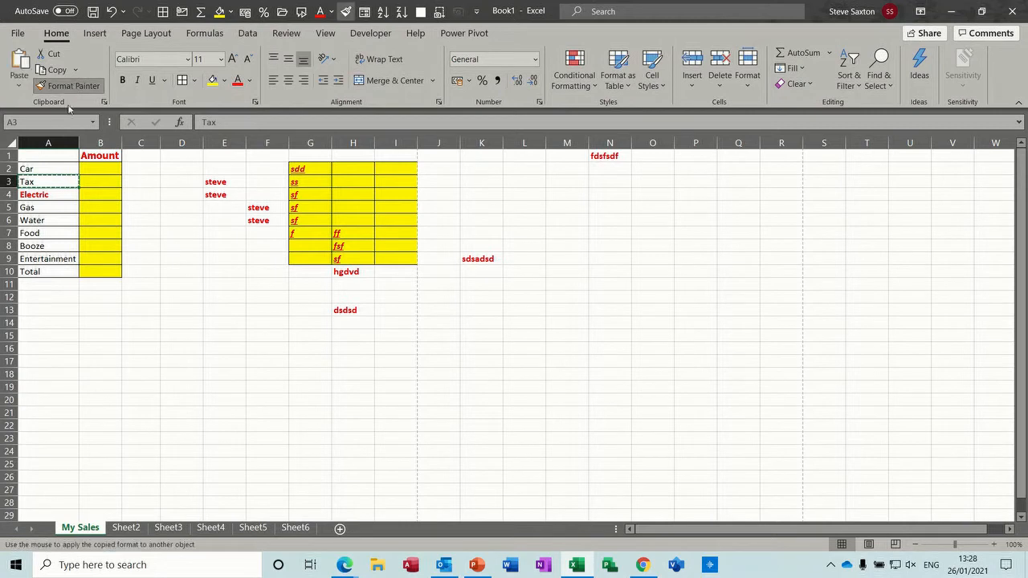
click(45, 195)
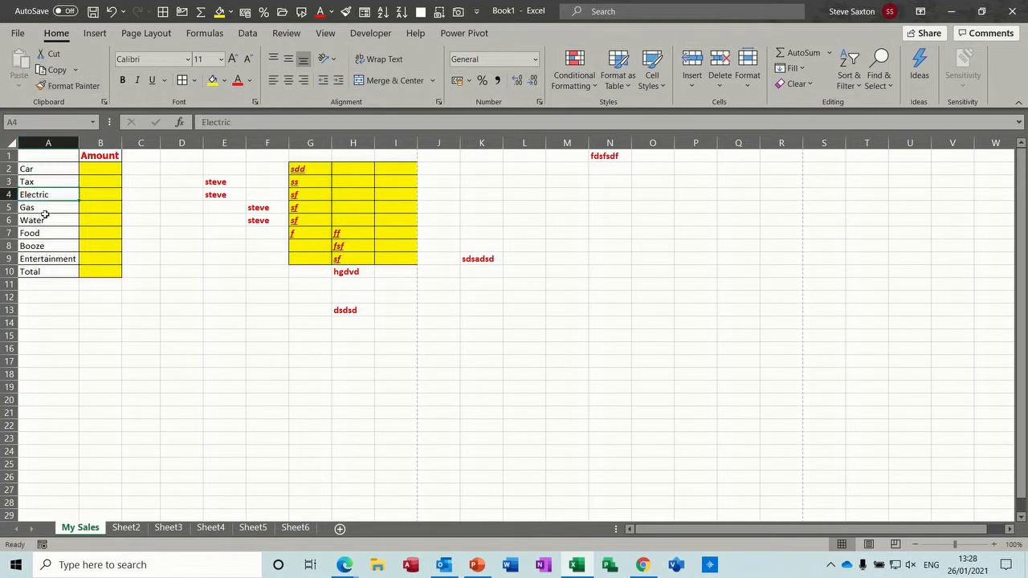
Step: Enter the amounts 1234 for Car, 133 for Tax, 343 for Electric and 224 for Gas in B2 to B5
click(103, 171)
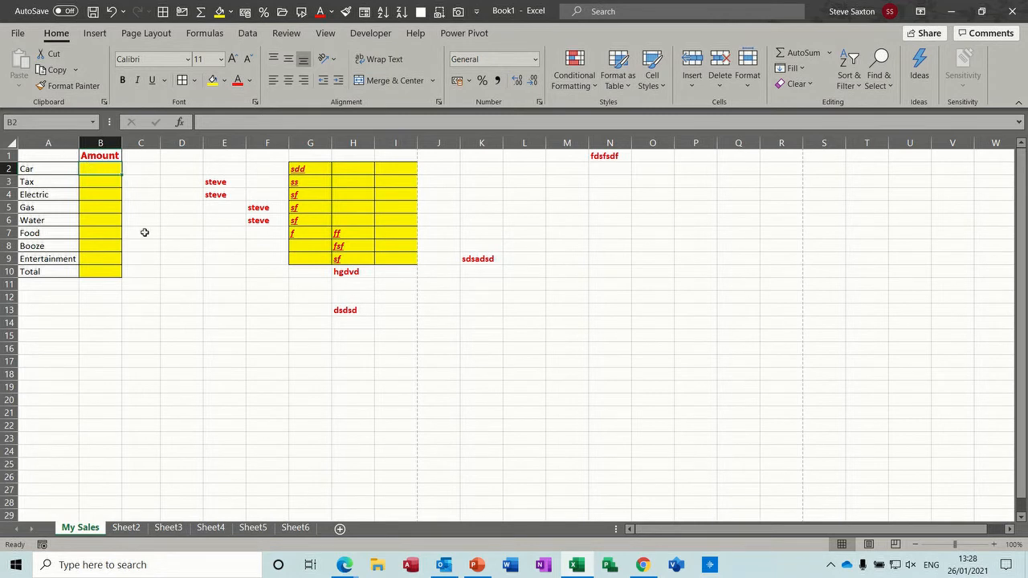
text(1234)
key(Return)
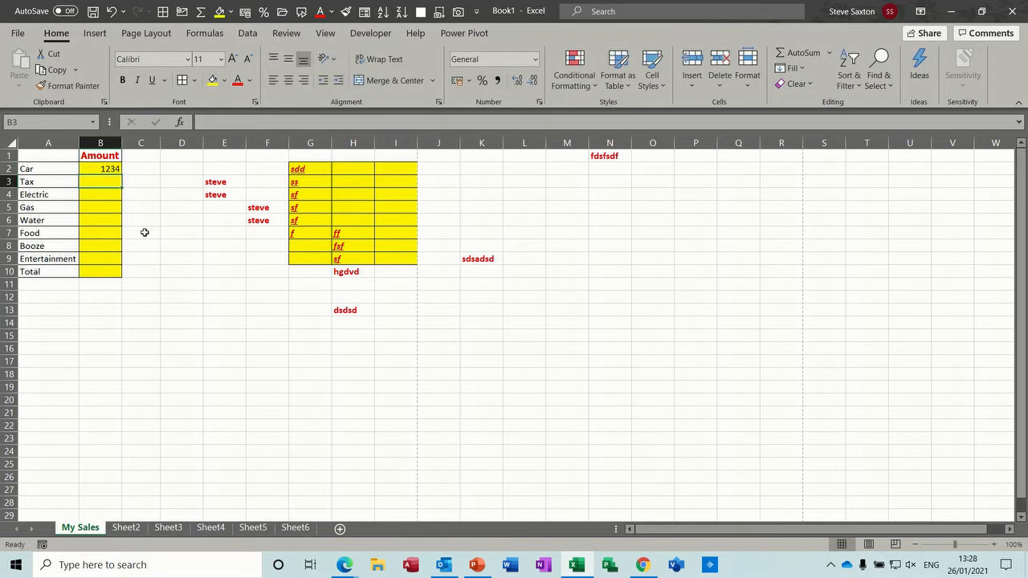
text(133)
key(Return)
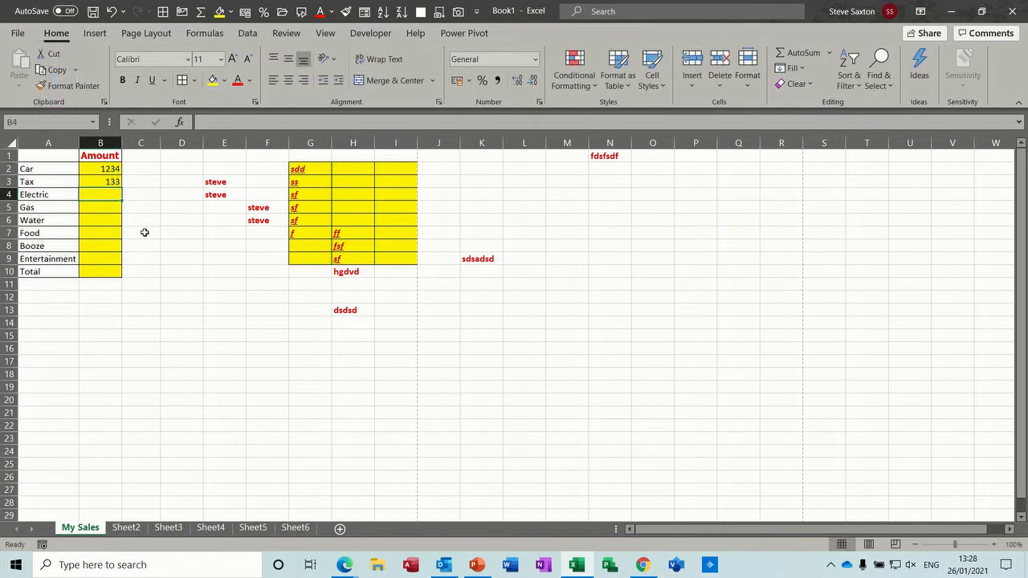
text(343)
key(Return)
text(224)
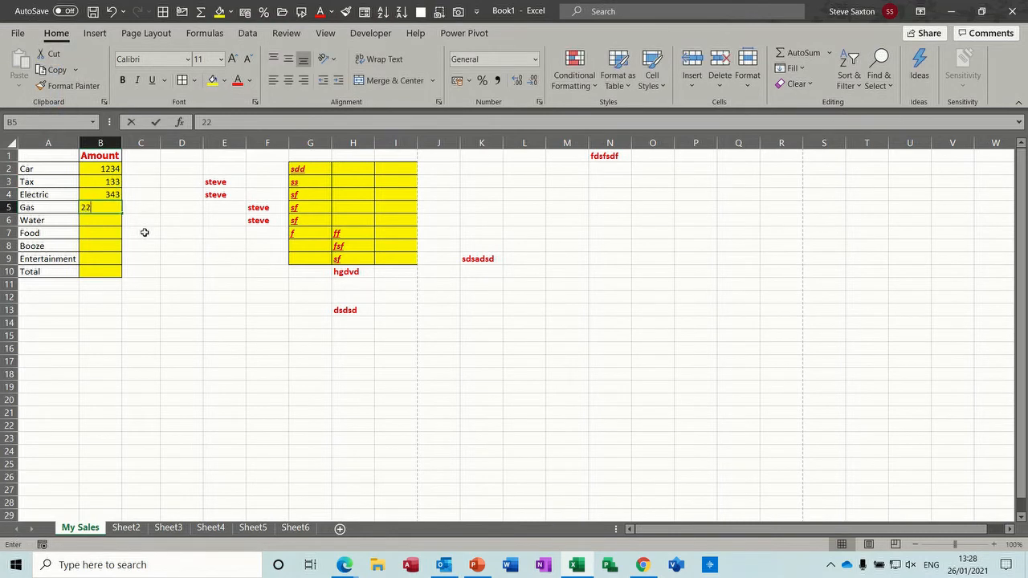
key(Return)
Step: Enter the amounts 444 for Water, 242 for Food, 242 for Booze and 224 for Entertainment in B6 to B9
text(4)
key(Return)
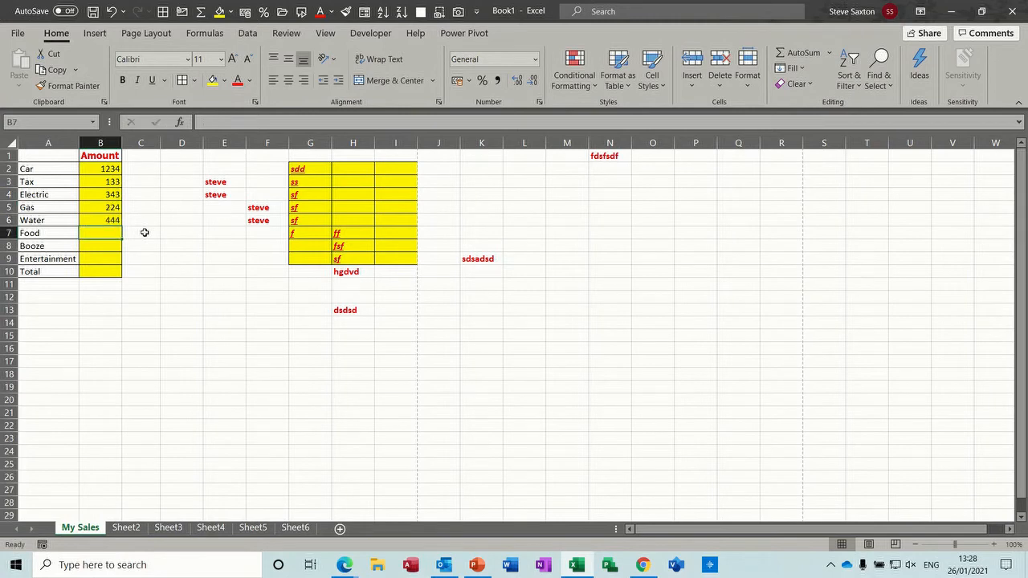
text(242)
key(Return)
text(242)
key(Return)
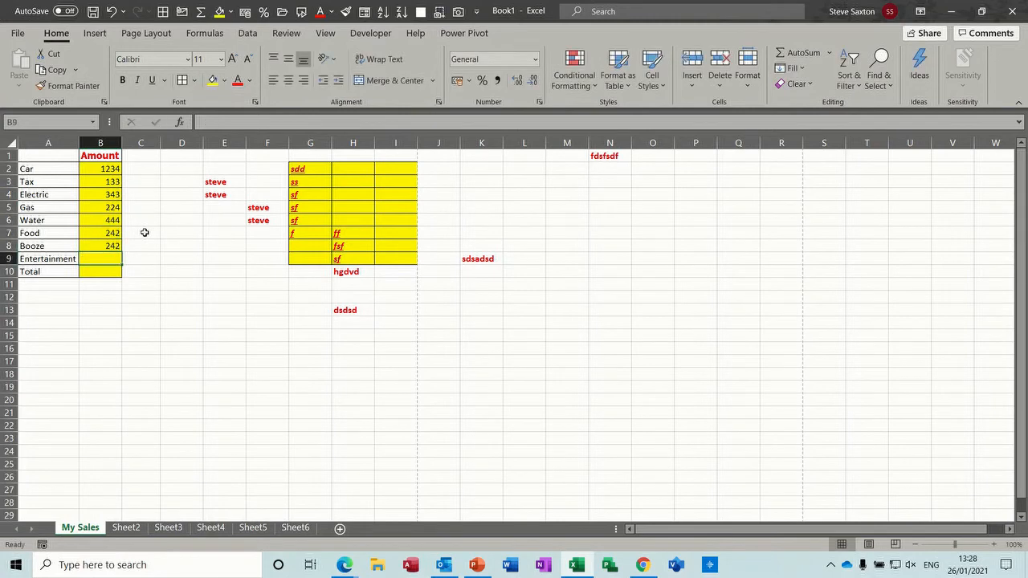
text(224)
key(Return)
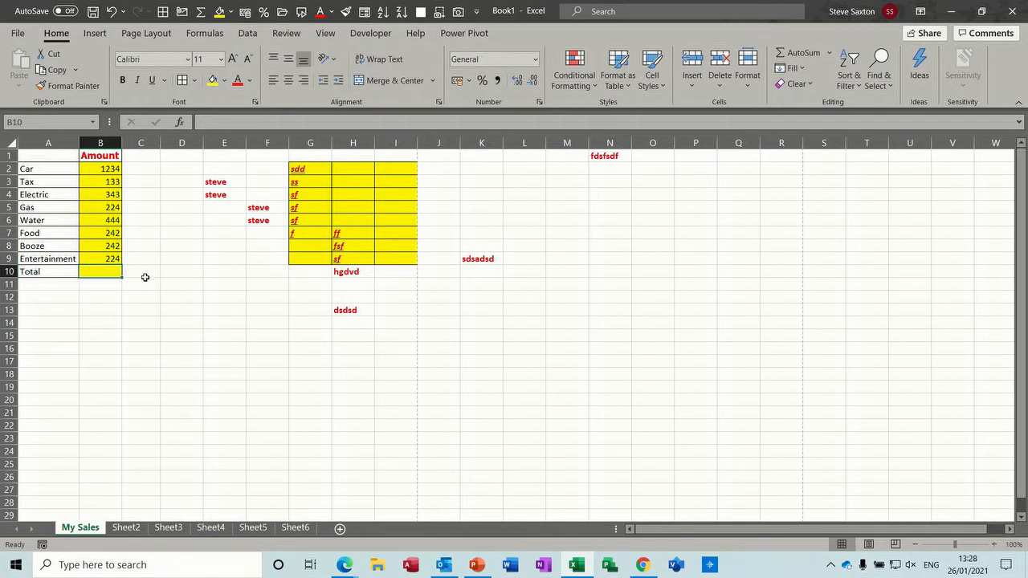
Step: Select the amounts in B2 to B9 and examine the number format choices, including the Accounting options in Format Cells, without applying any
drag(102, 167, 101, 258)
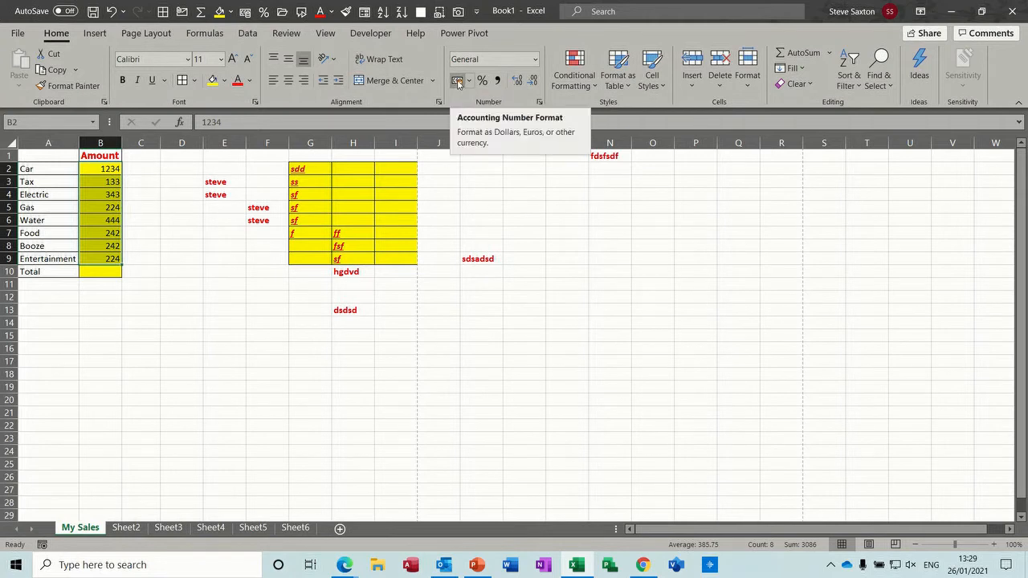
click(535, 60)
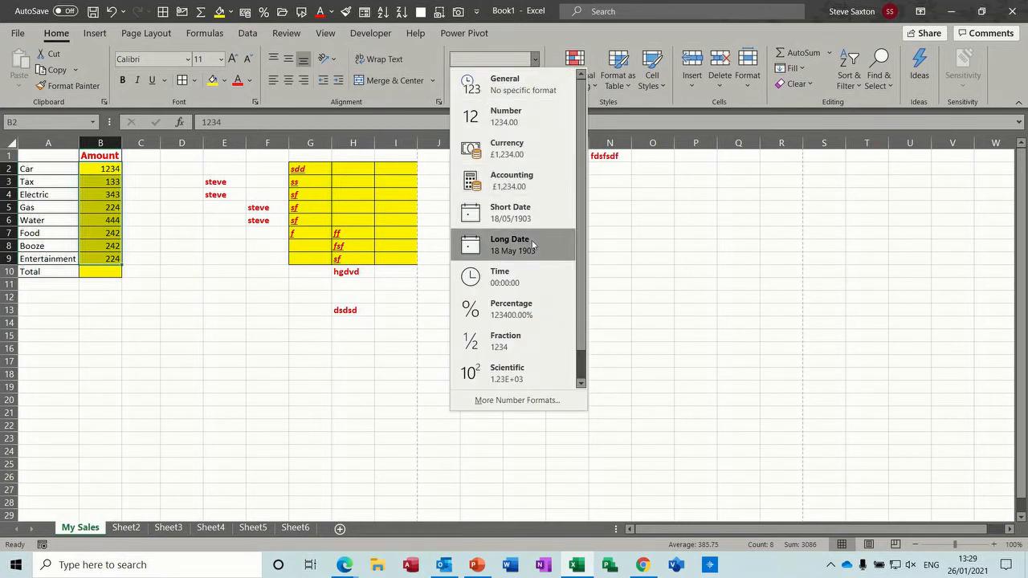
click(504, 400)
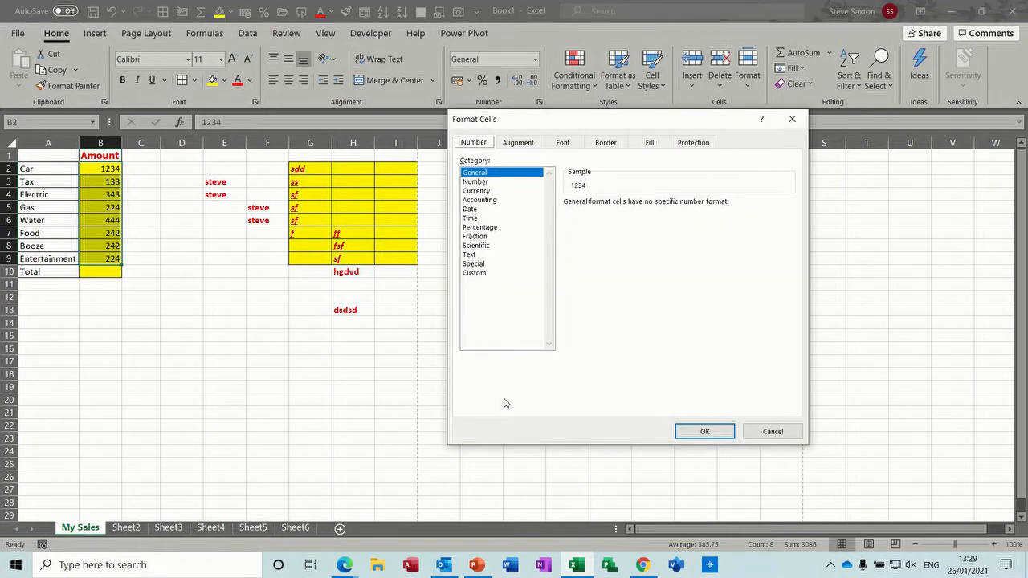
click(493, 200)
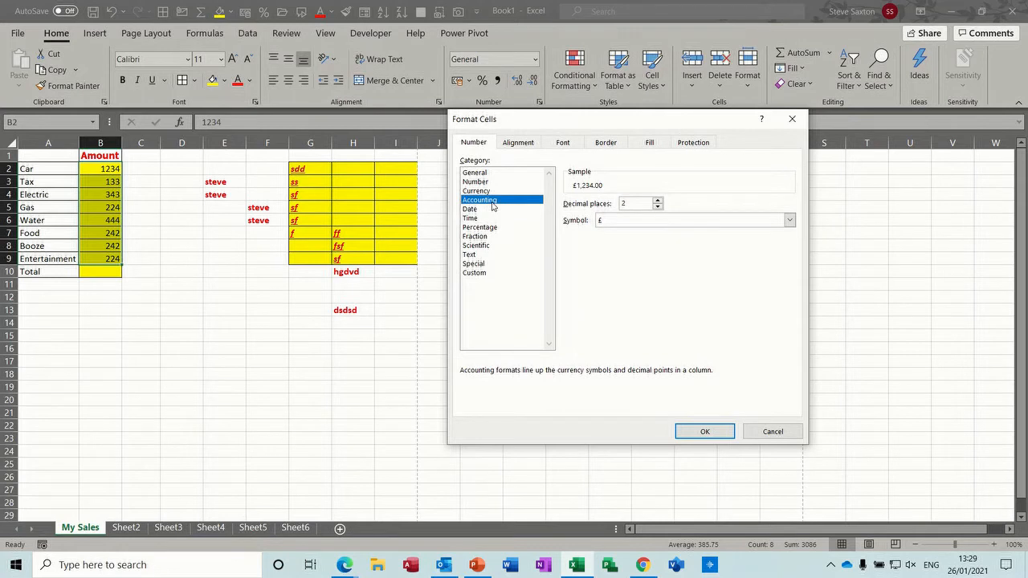
click(792, 119)
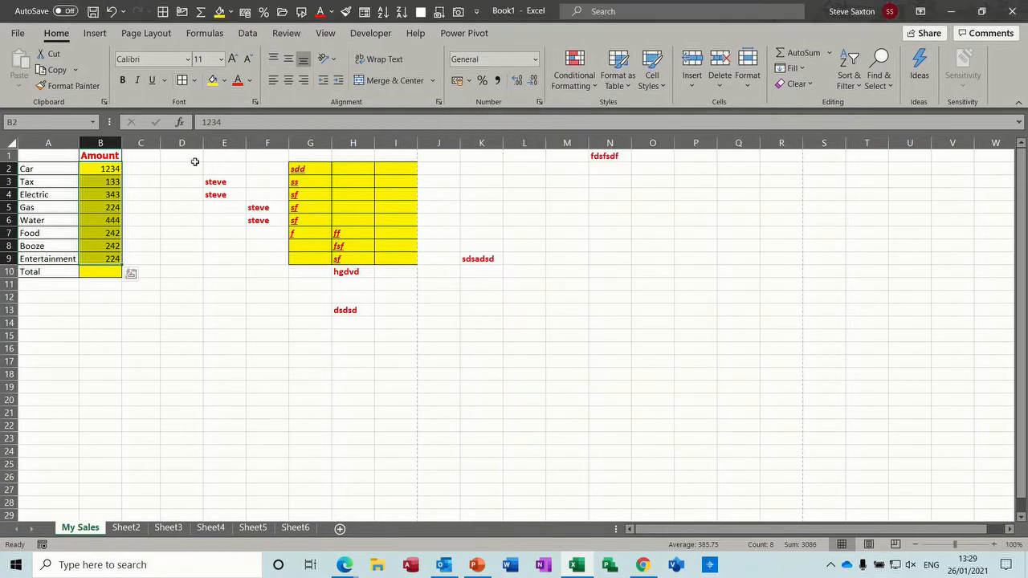
Step: Apply the pound Accounting number format to the selected amounts in B2 to B9
click(464, 84)
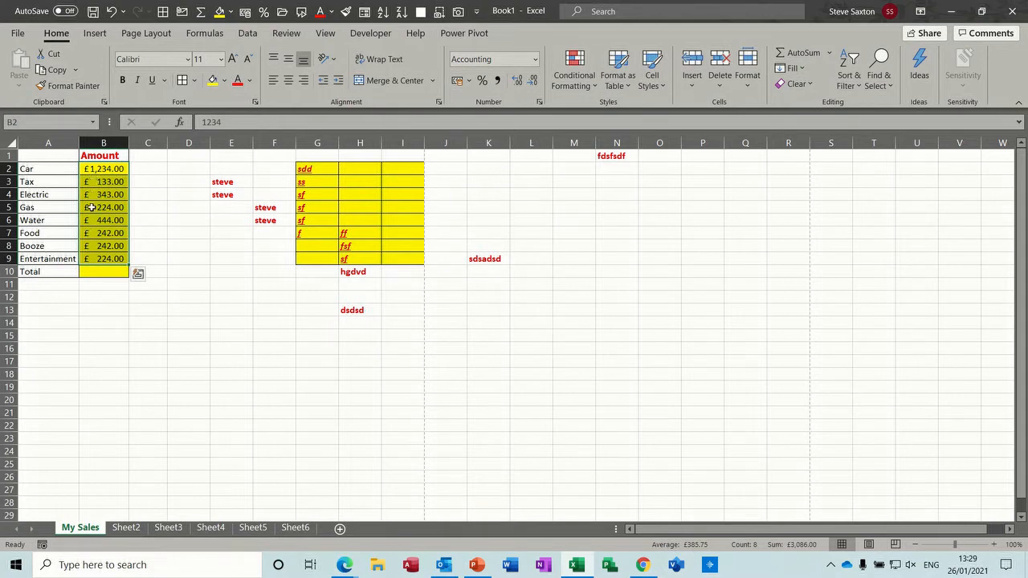
Step: Enter 123 in both D11 and D12 as sample values for comparing number formats
click(187, 284)
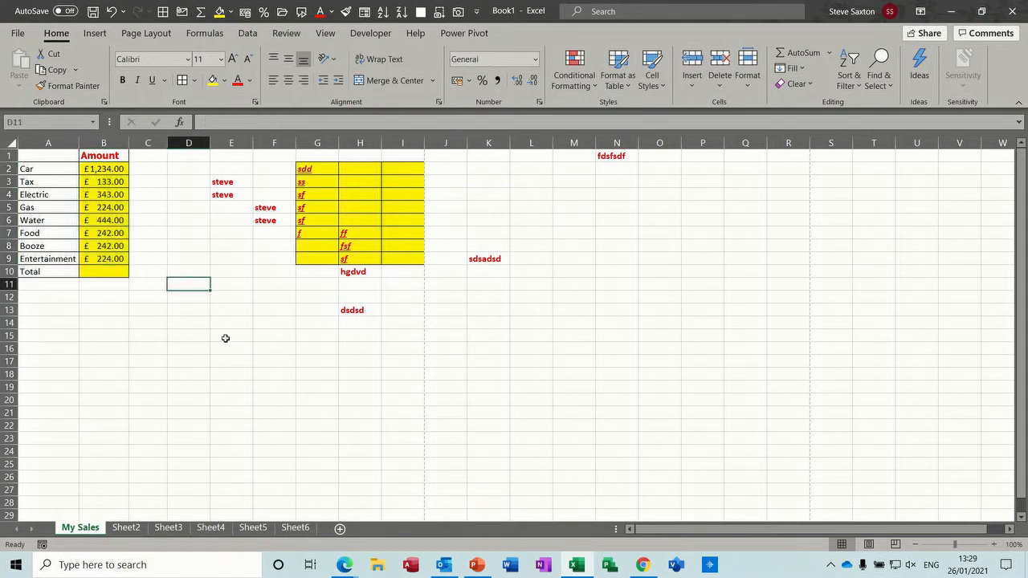
text(123)
key(Return)
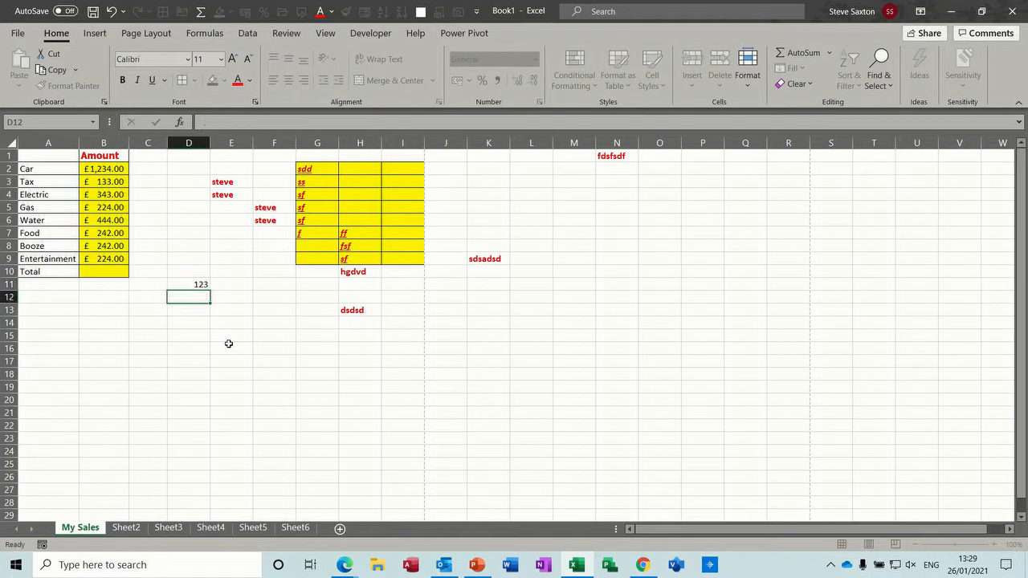
text(123)
key(Return)
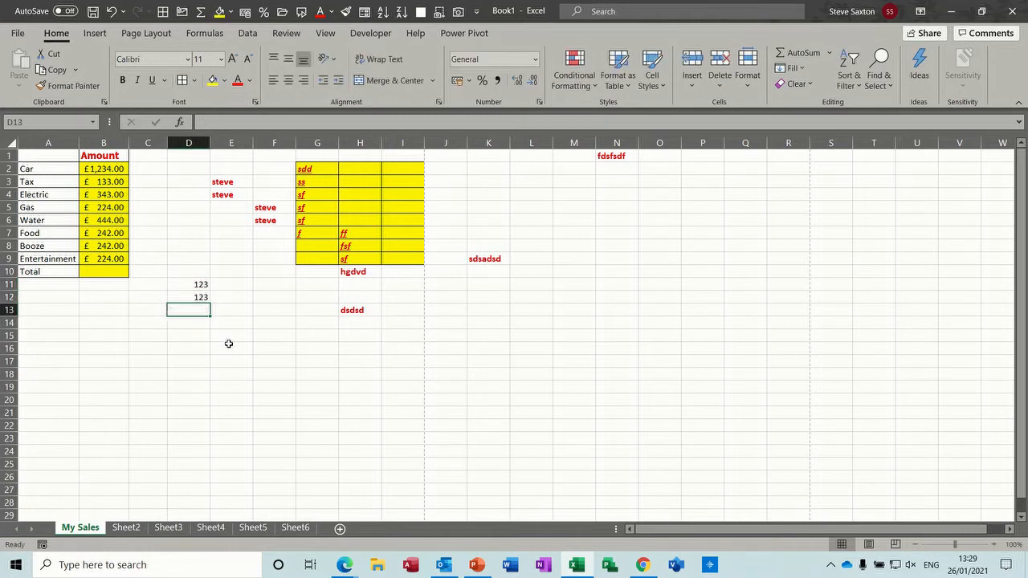
Step: Format cell D11 as Currency and cell D12 as Accounting
click(194, 285)
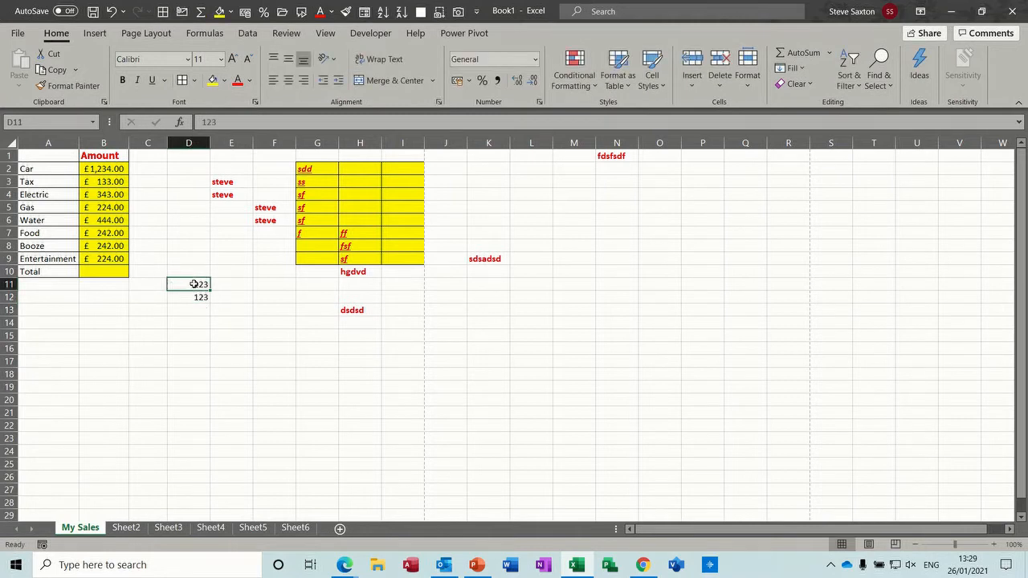
click(536, 60)
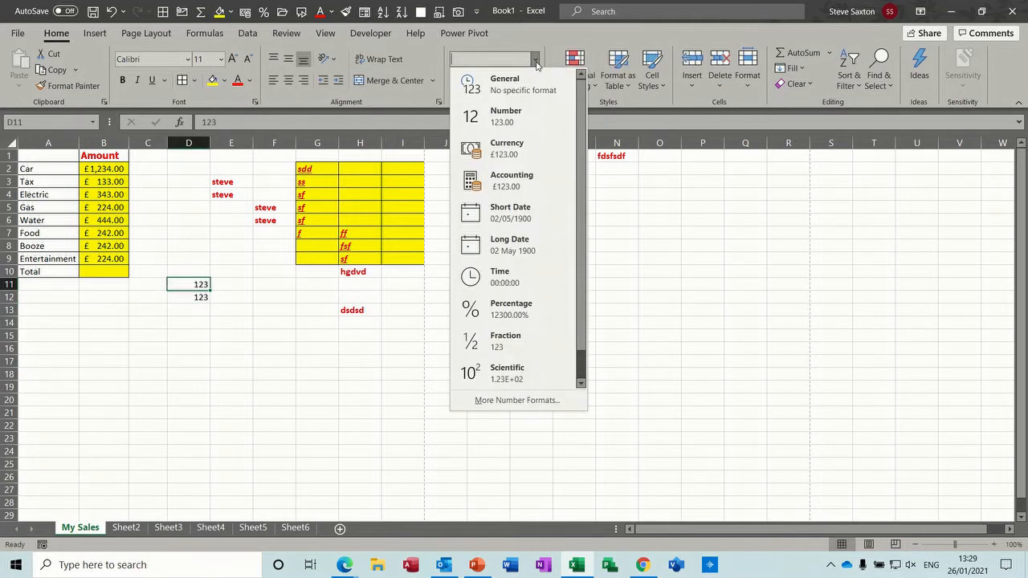
click(504, 154)
click(188, 297)
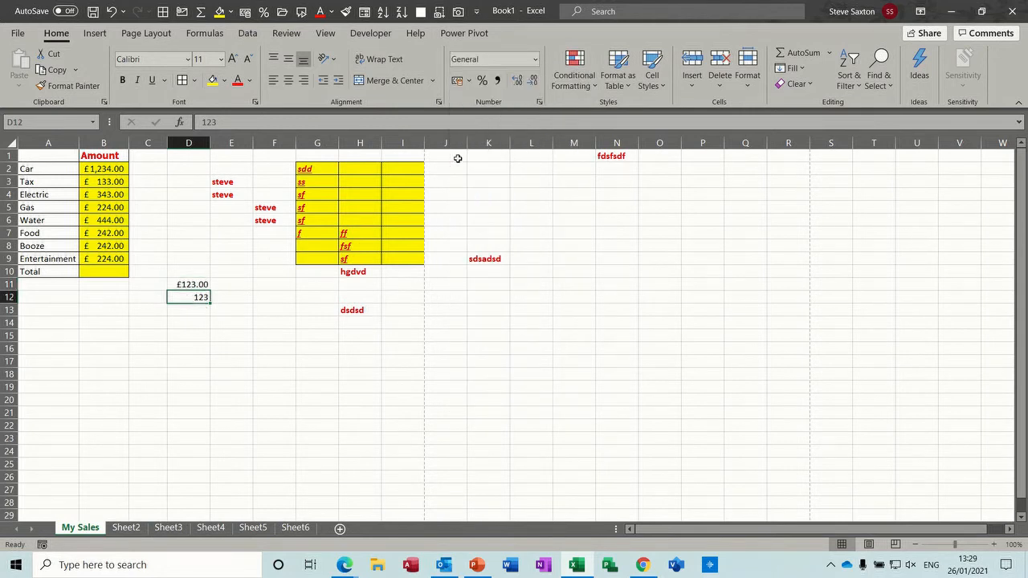
click(535, 59)
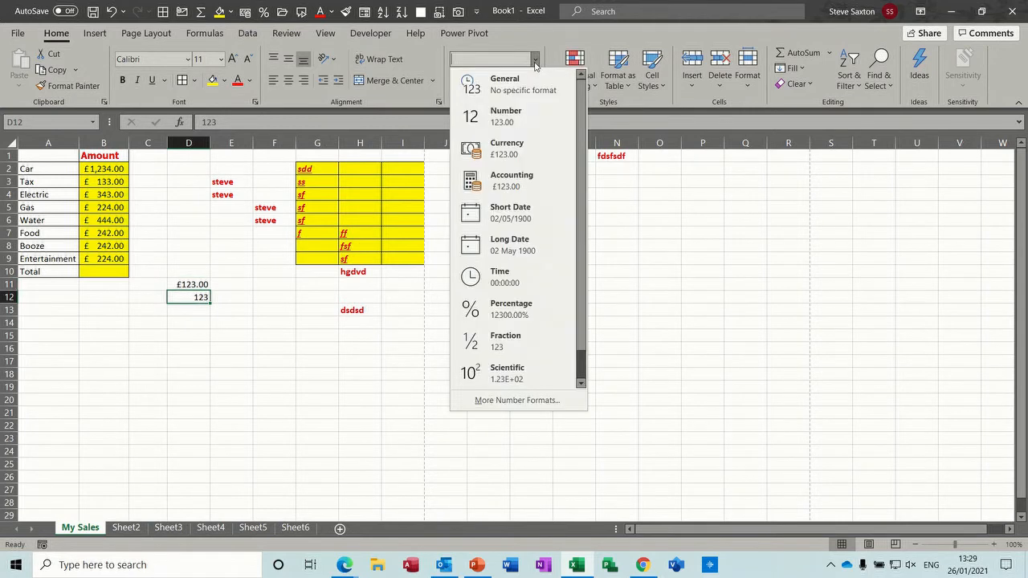
click(497, 186)
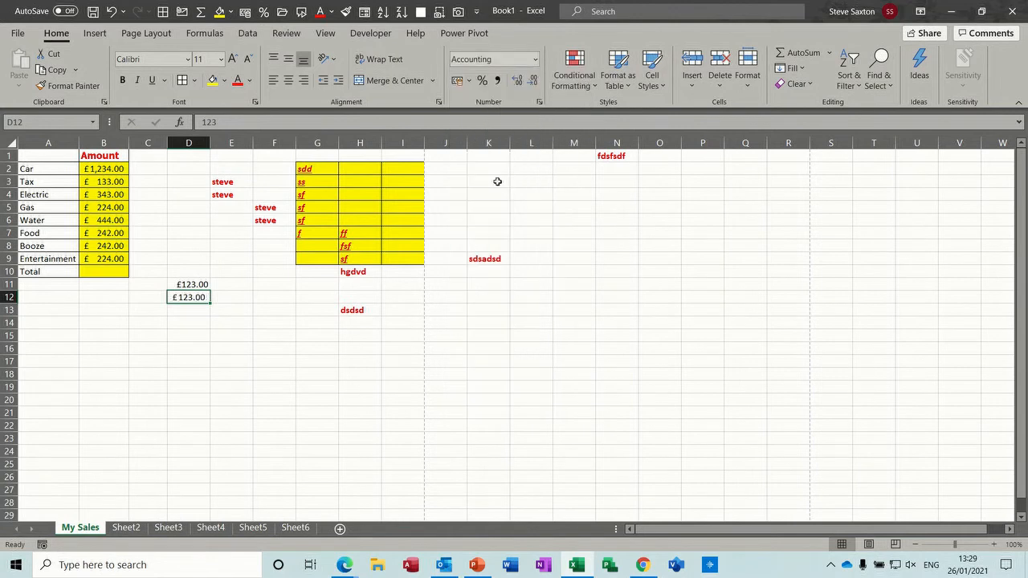
Step: Compare the symbol and digit alignment of Currency cell D11 with Accounting cell D12 and the amounts in B2 to B9
click(188, 285)
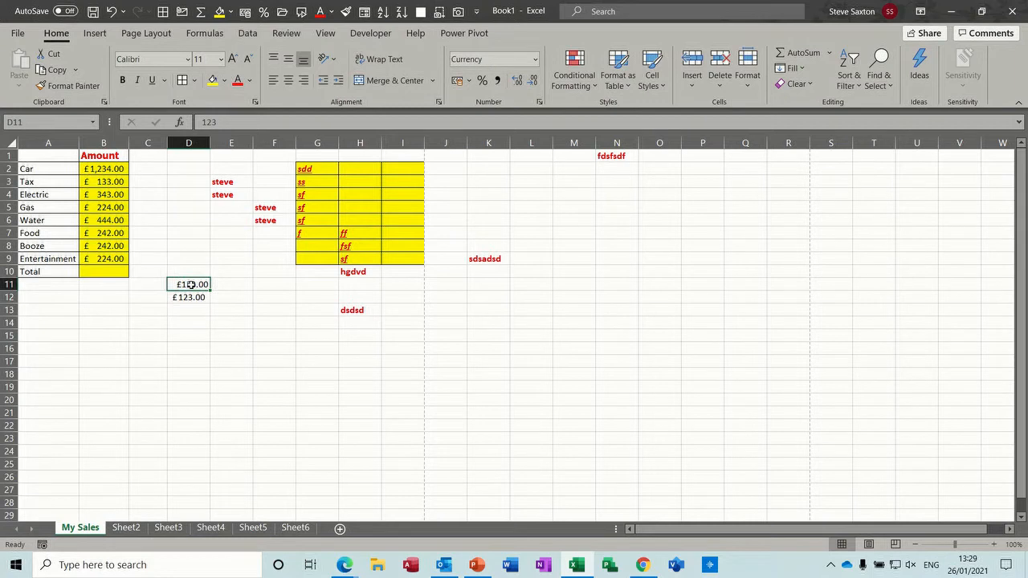
click(188, 296)
click(187, 284)
click(187, 295)
drag(101, 168, 105, 258)
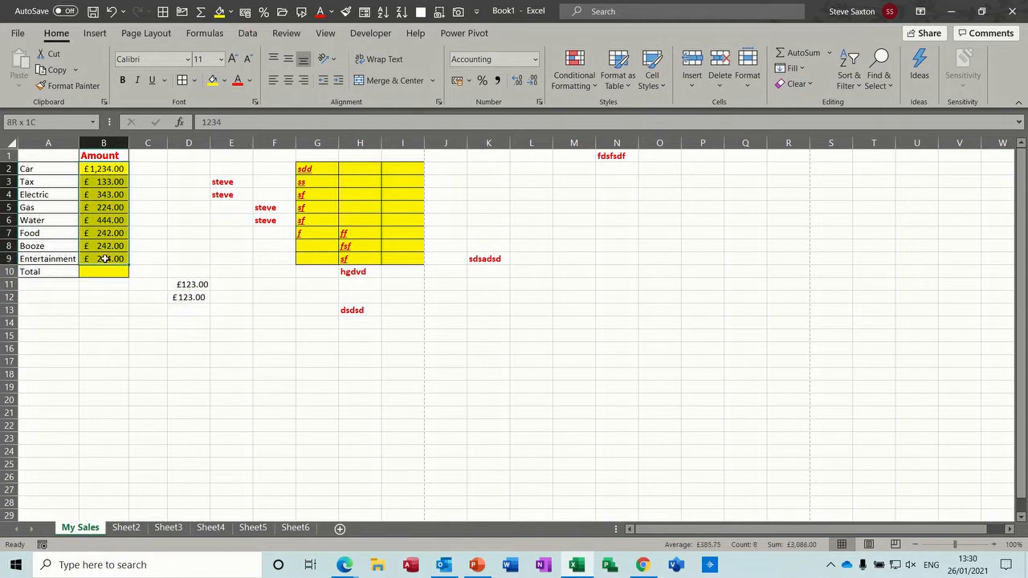
click(199, 259)
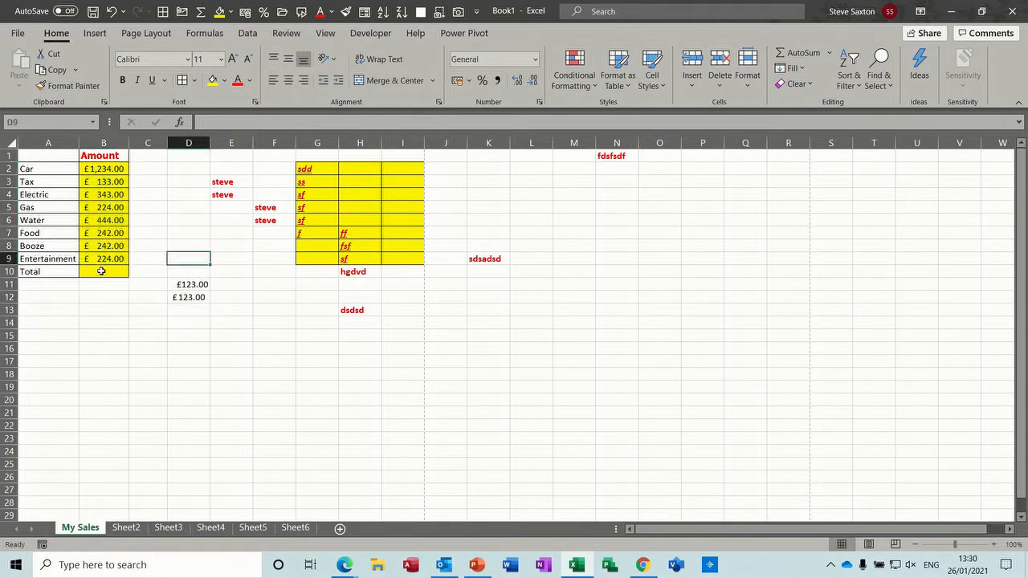
Step: Total the amounts in B2 to B9 in cell B10 with AutoSum
click(101, 271)
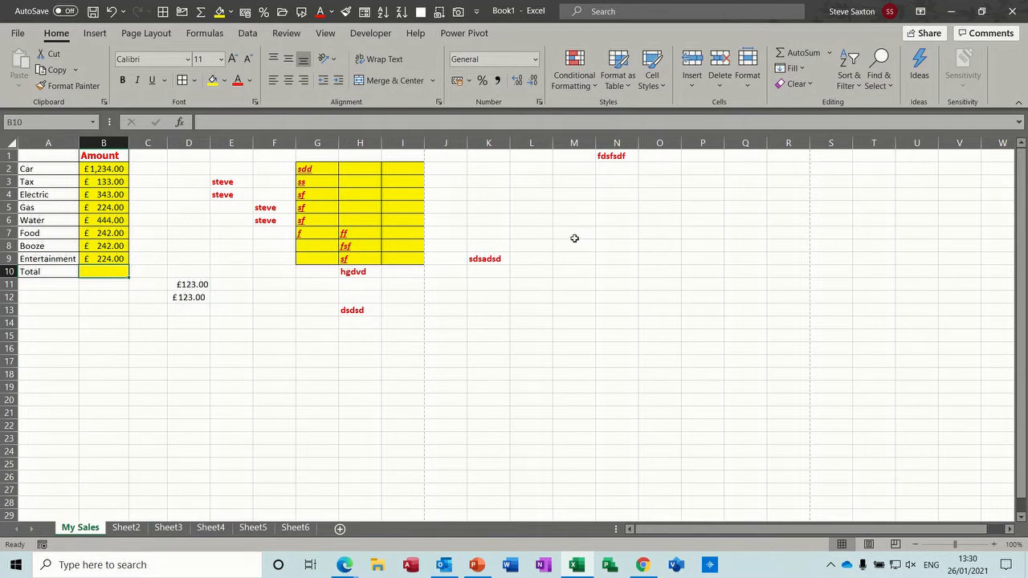
click(830, 55)
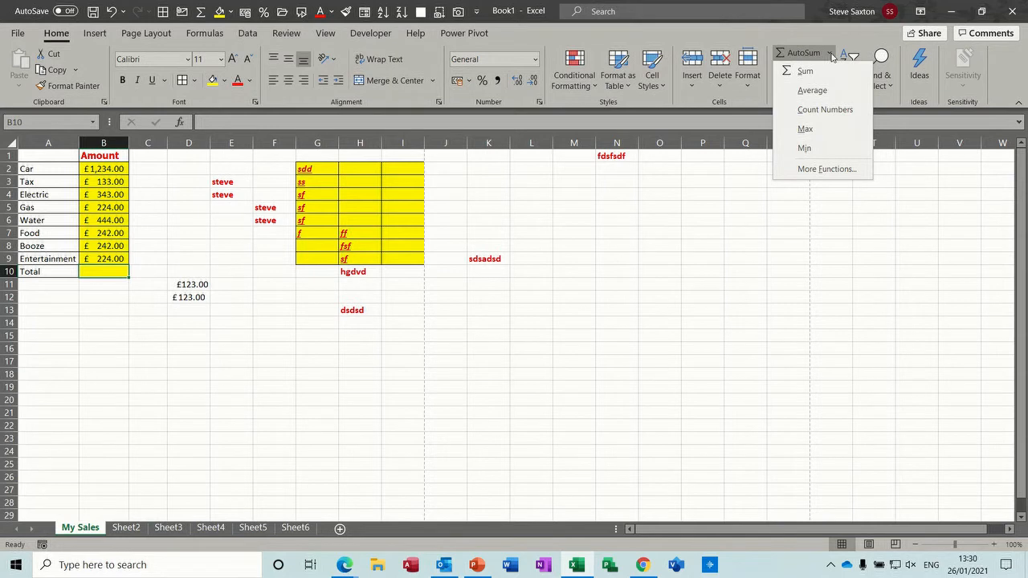
click(830, 55)
click(203, 33)
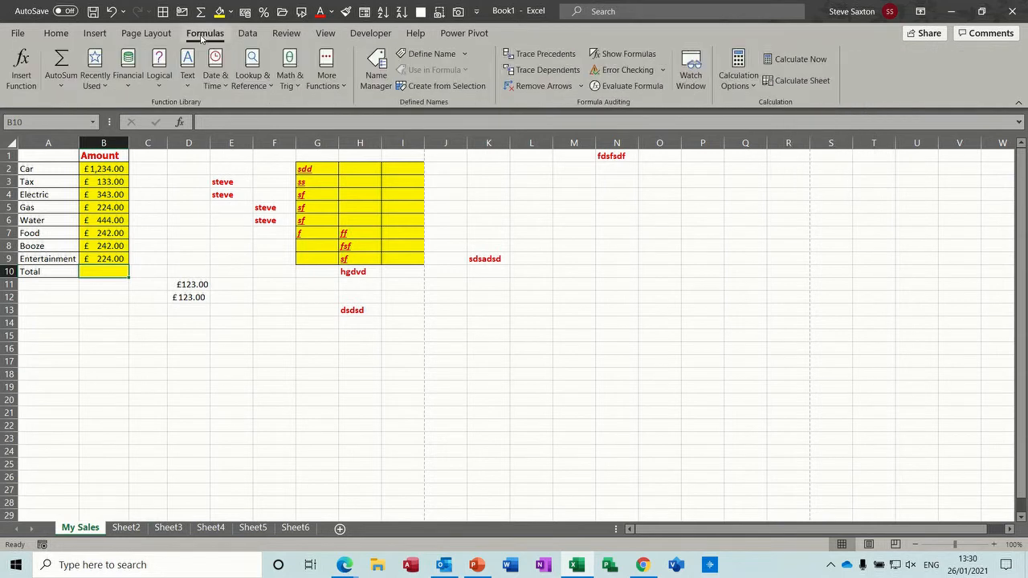
click(61, 87)
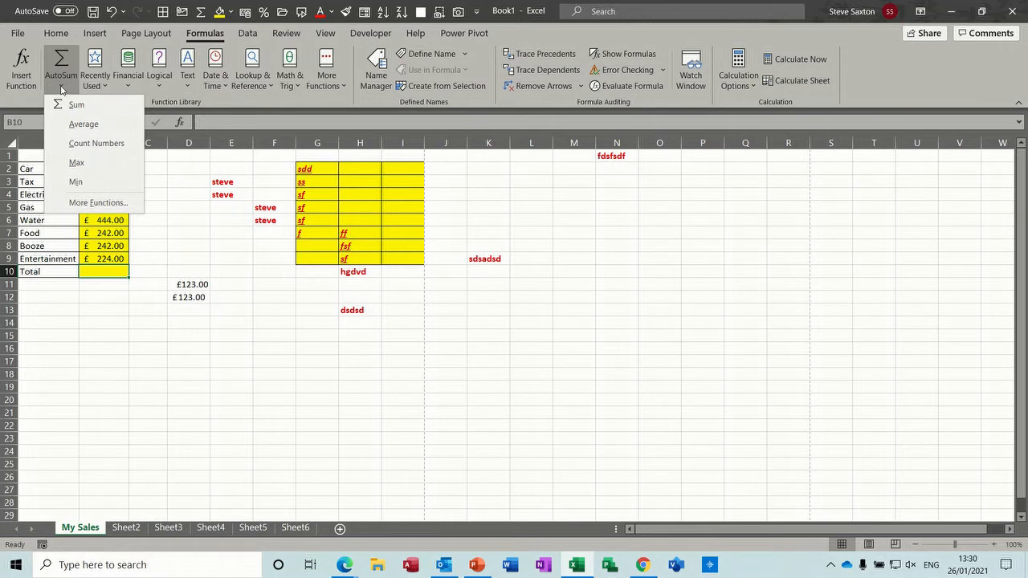
click(61, 86)
click(55, 34)
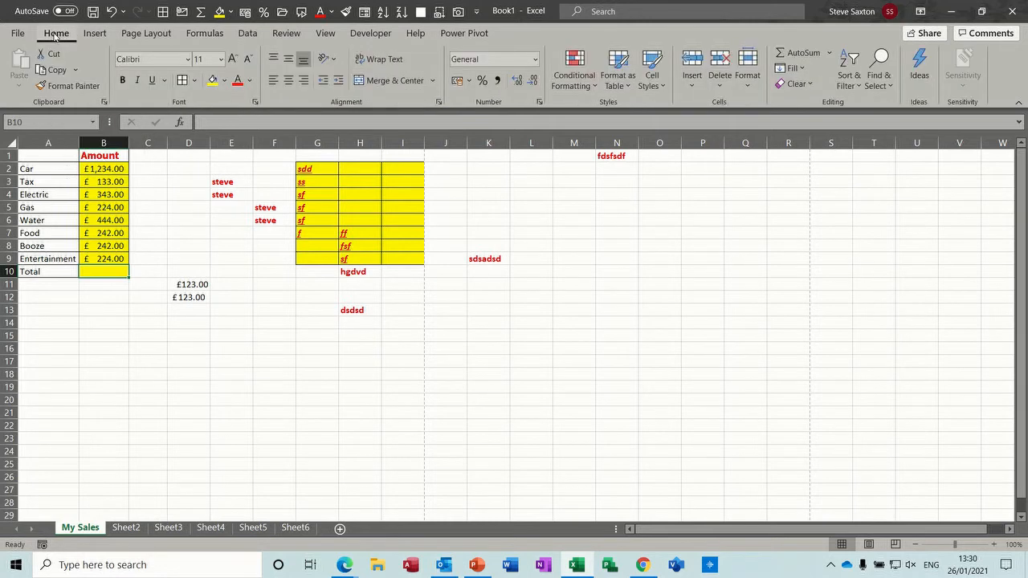
click(794, 54)
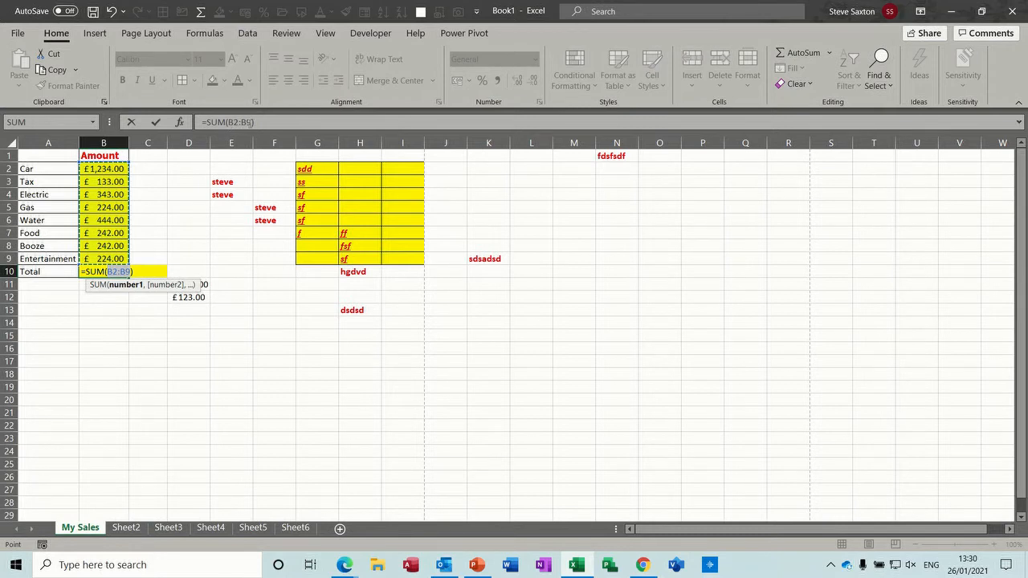
click(158, 125)
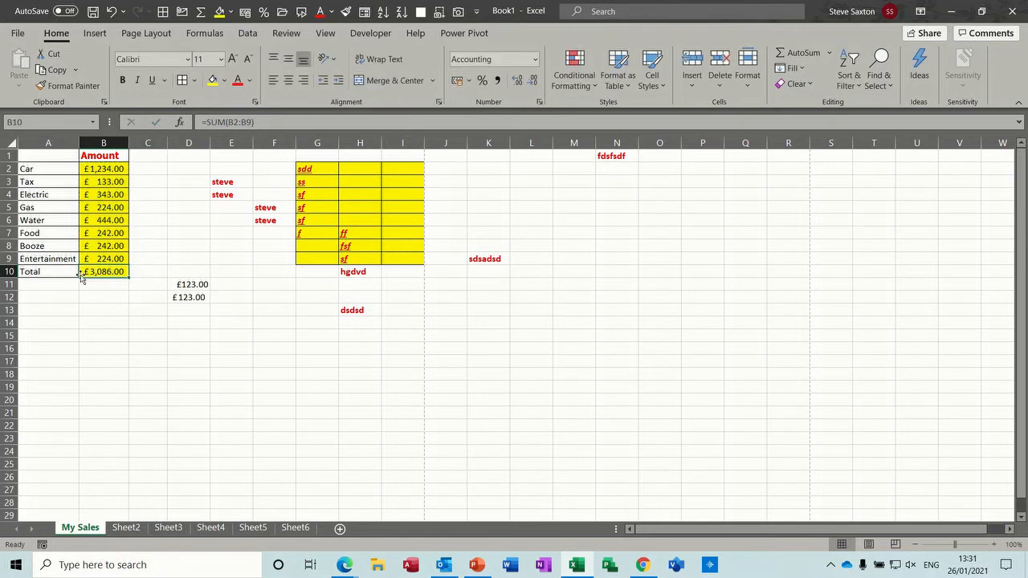
Step: Set the Car amount in B2 to 1 and check the Total in B10
click(109, 172)
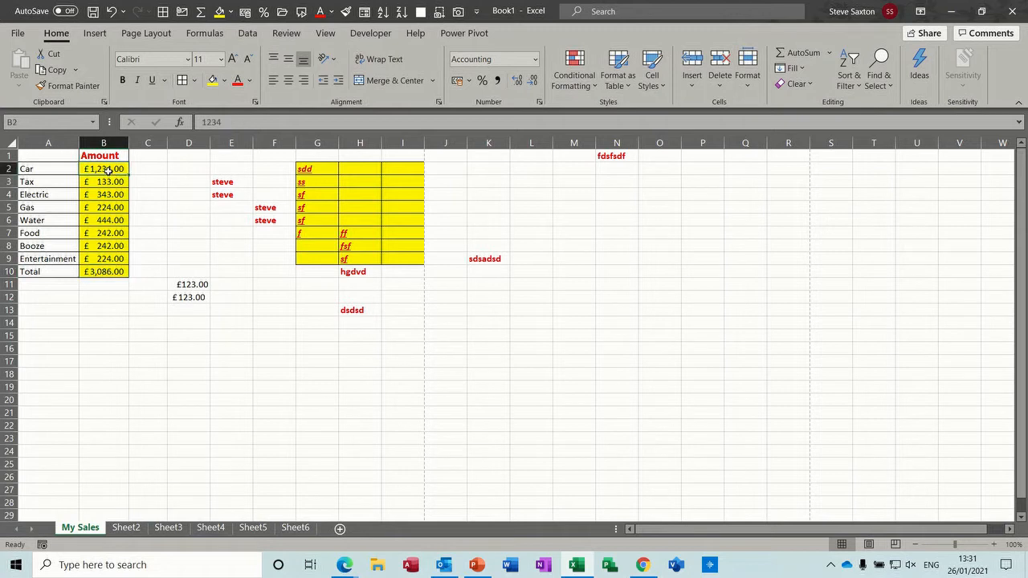
text(1)
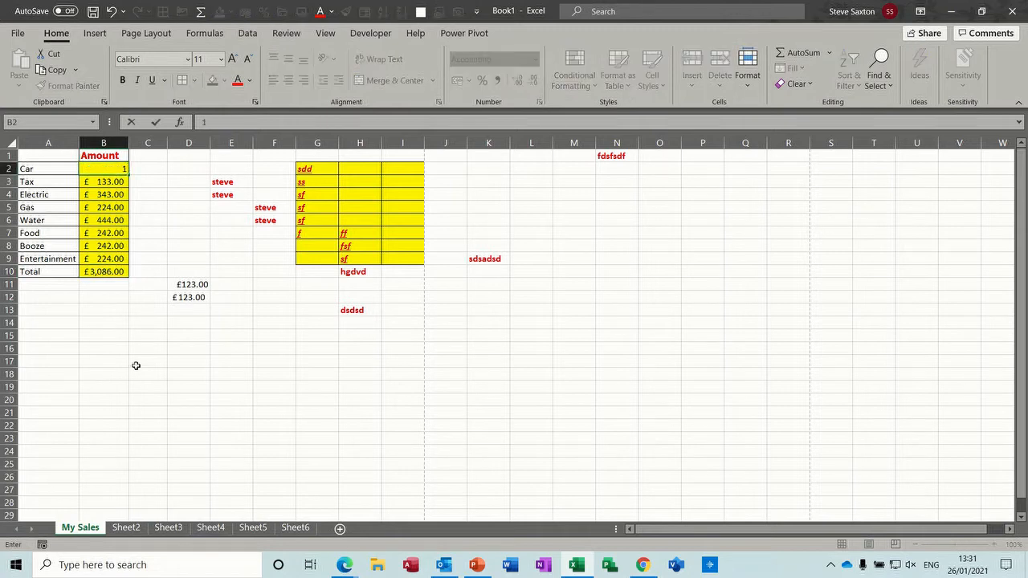
key(Return)
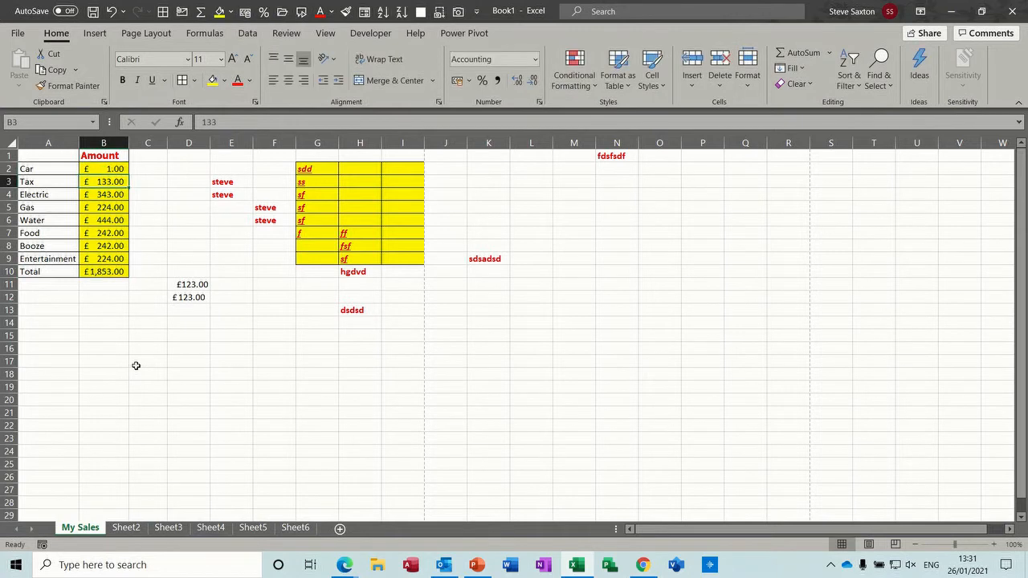
click(106, 273)
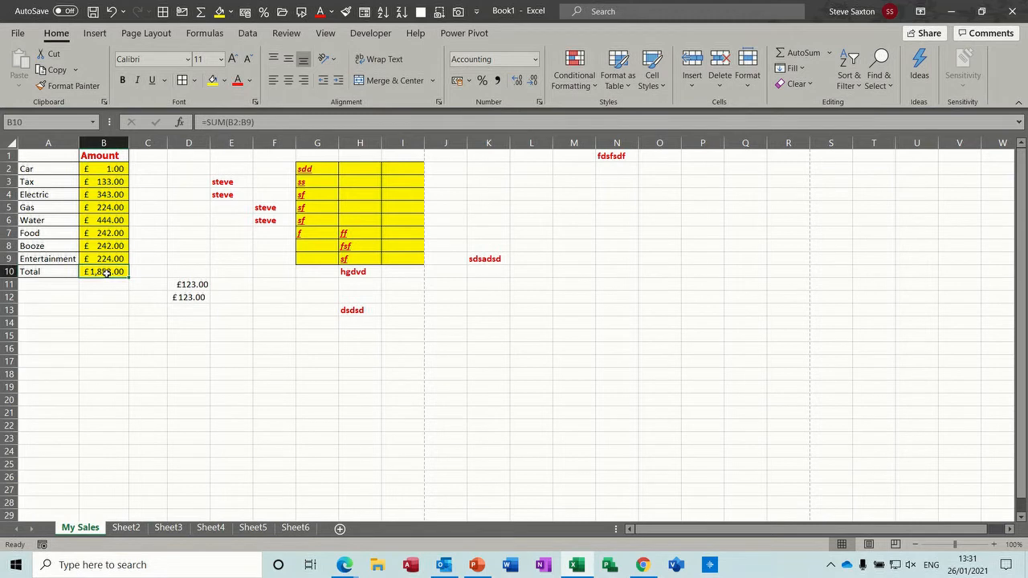
Step: Set the Car amount in B2 to 234 and check the Total in B10
click(103, 168)
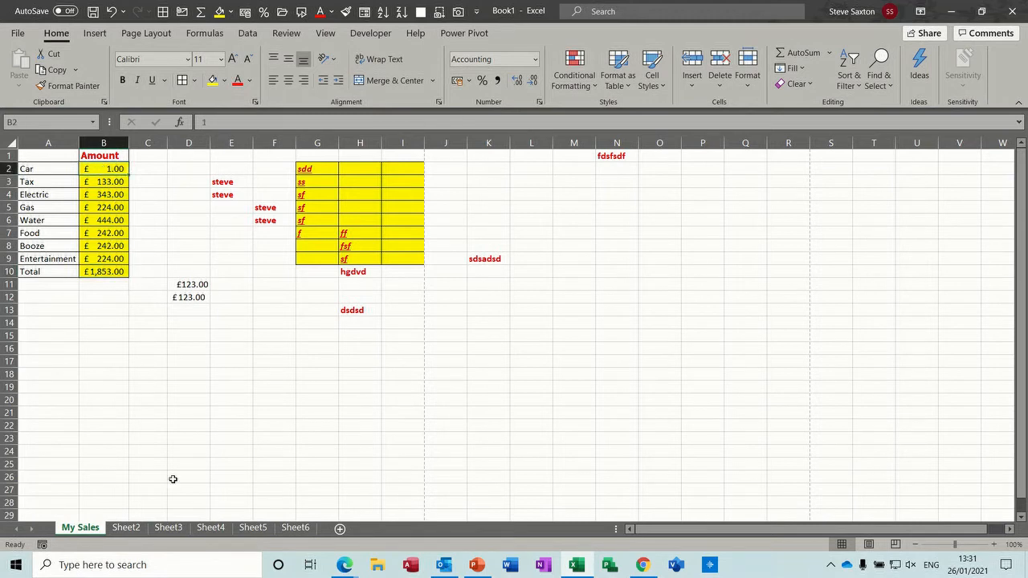
text(234)
key(Return)
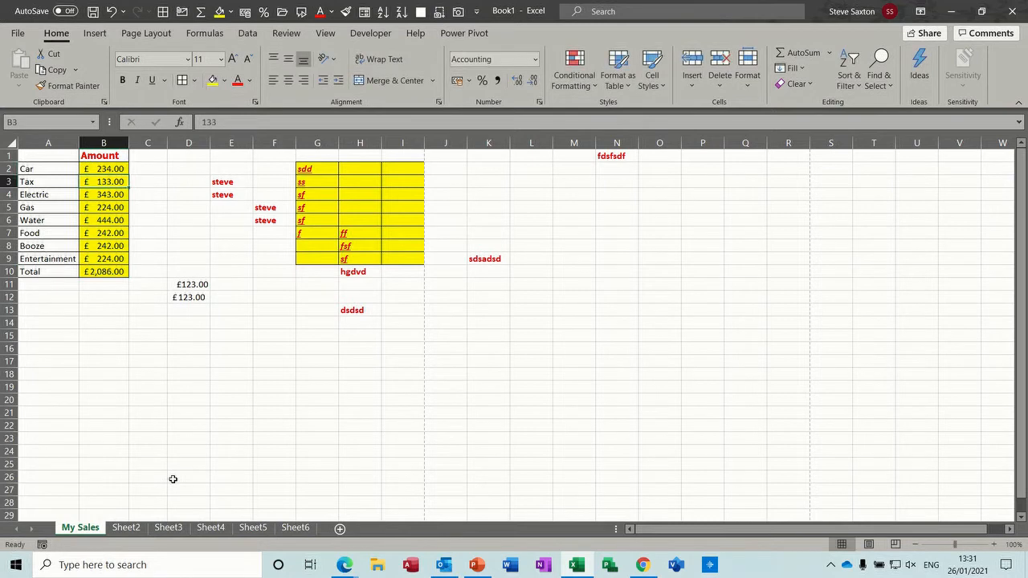
click(104, 273)
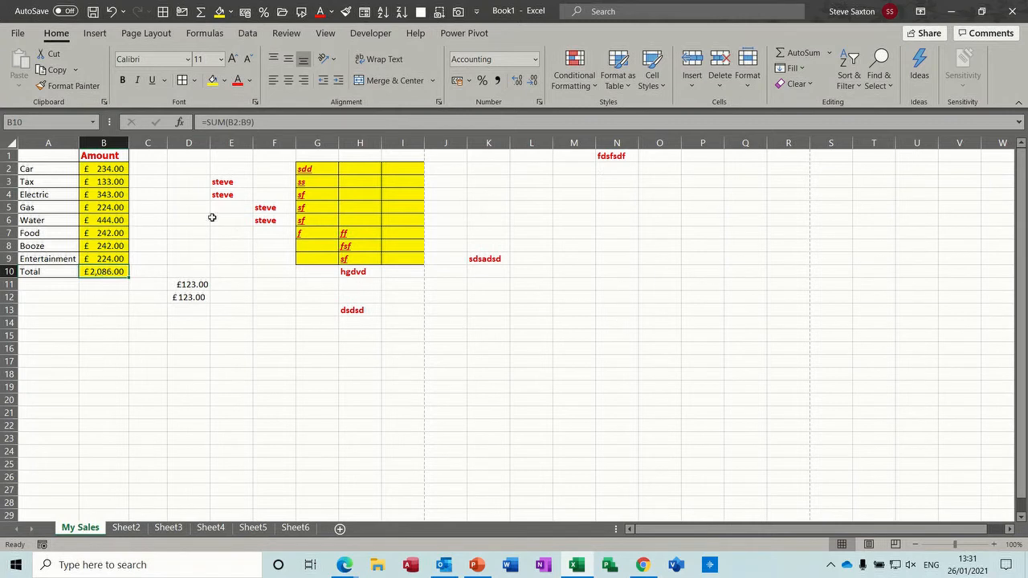
Step: Clear the contents and the fill colour of columns D to N
click(181, 141)
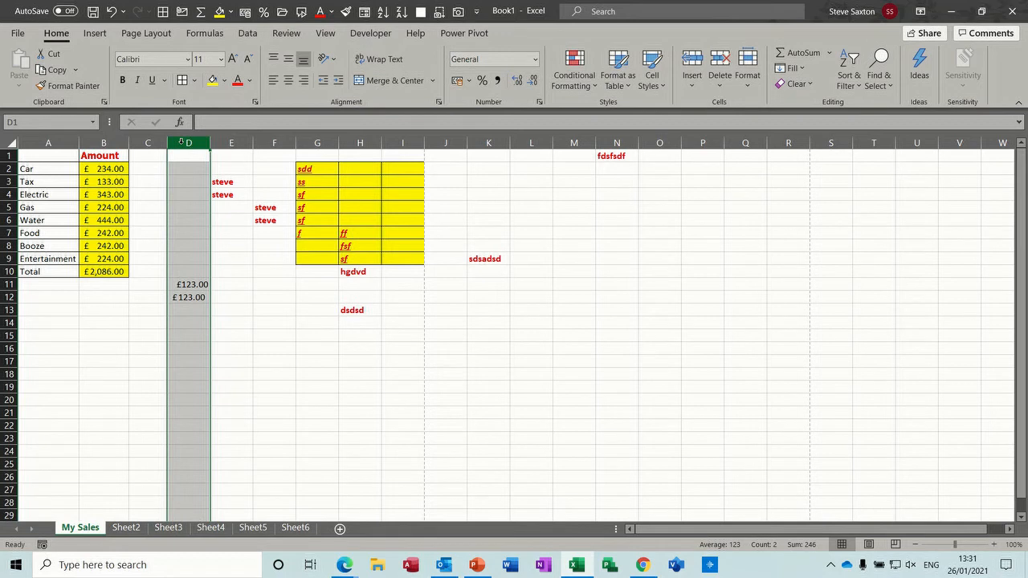
drag(181, 143, 611, 160)
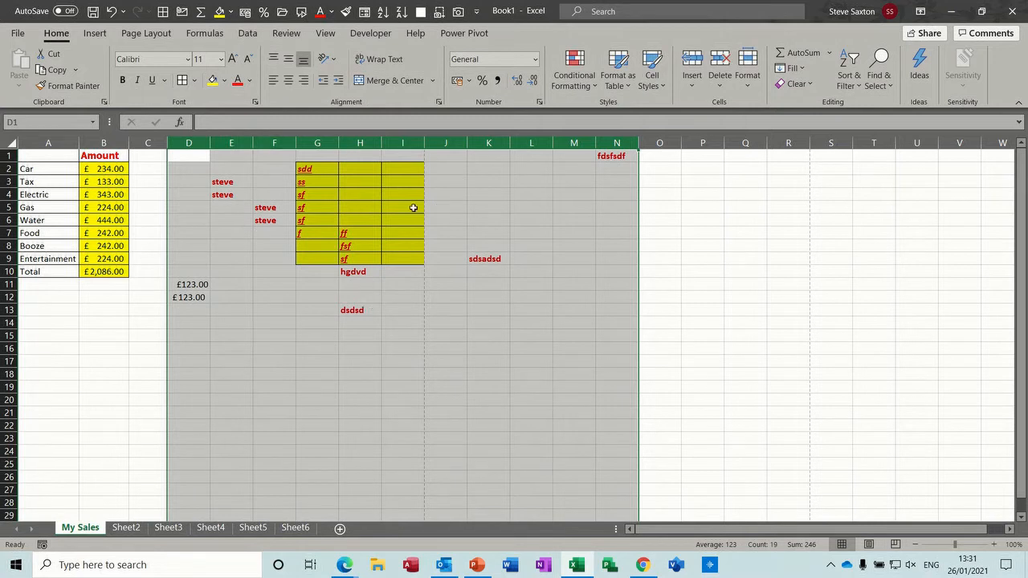
key(Delete)
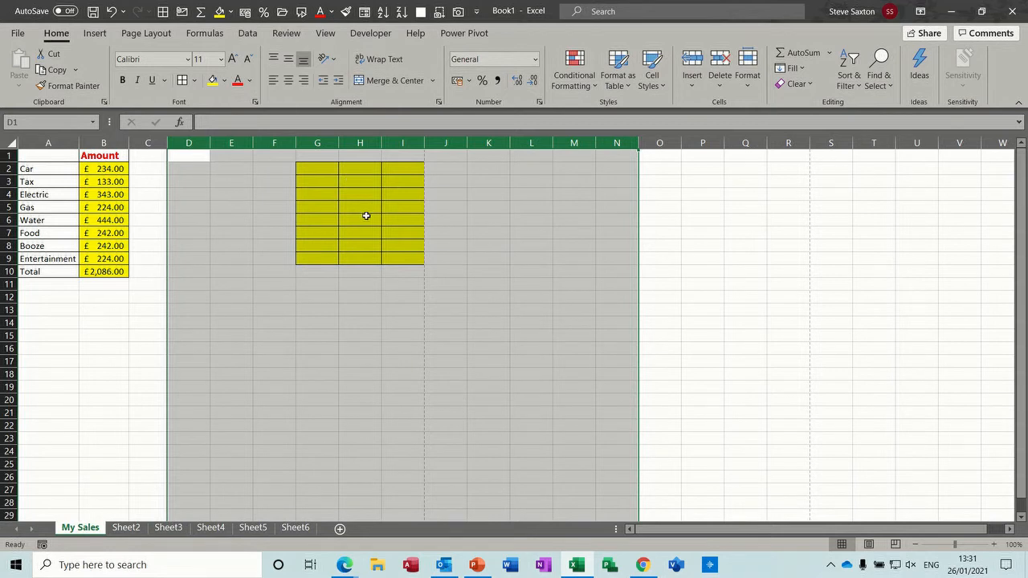
click(224, 81)
click(227, 228)
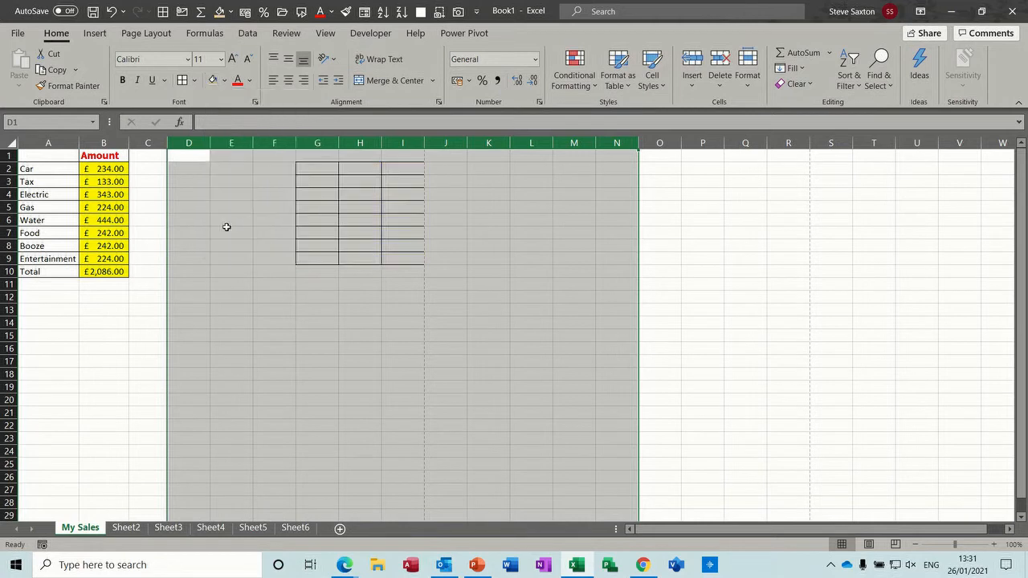
Step: Set the font colour of columns D to N to Automatic and remove all their borders
click(250, 80)
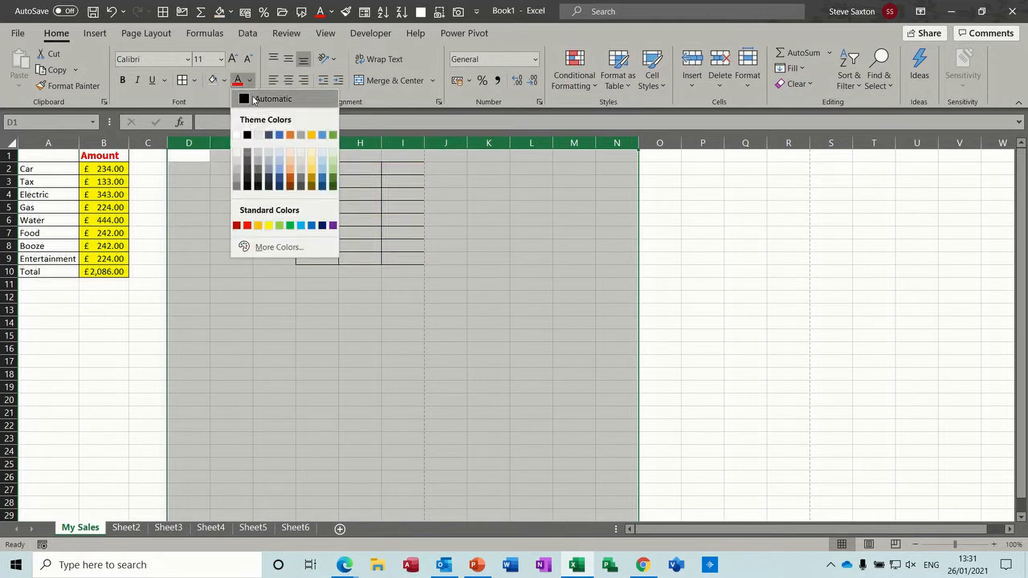
click(271, 99)
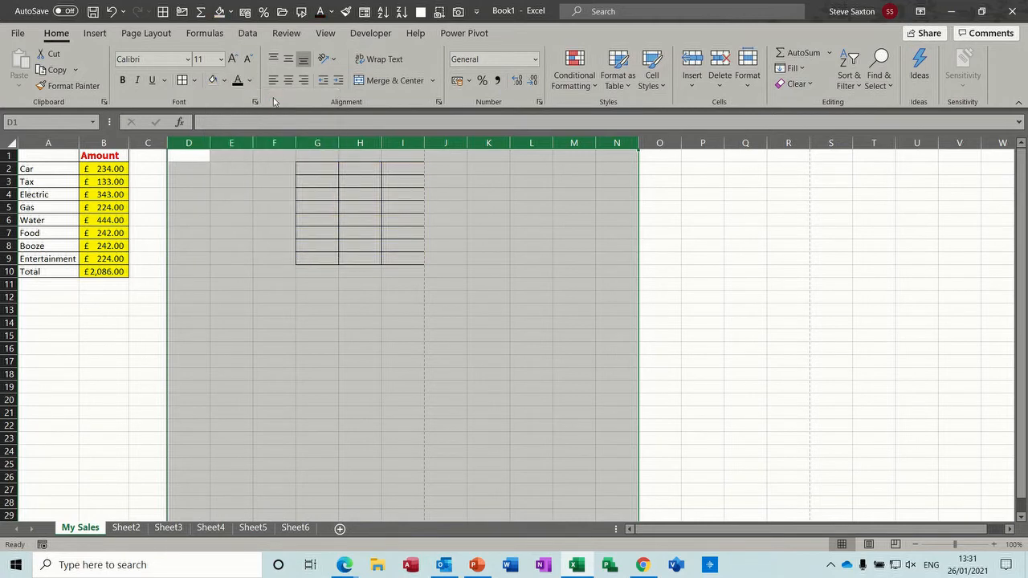
click(194, 81)
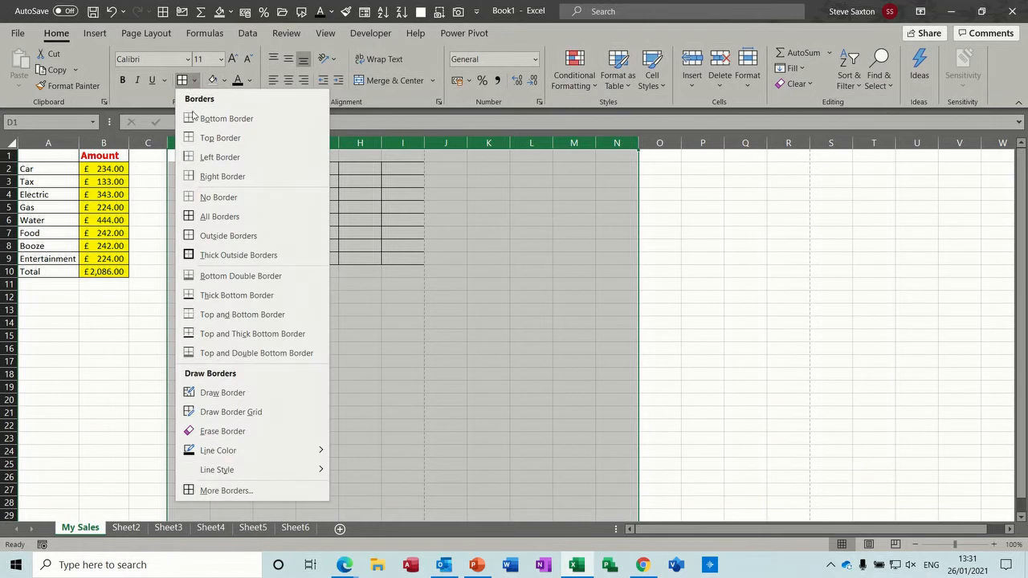
click(204, 199)
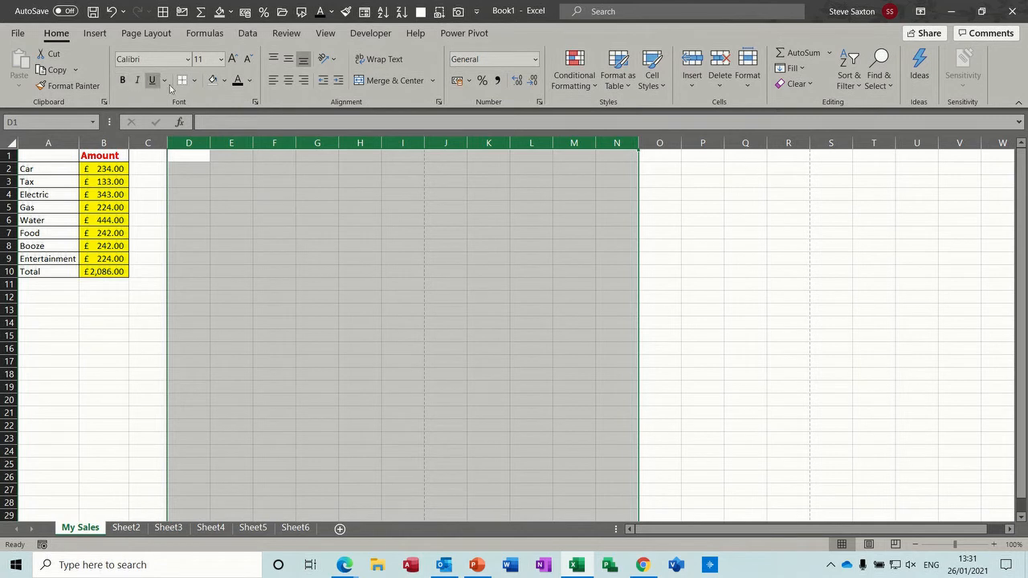
click(324, 234)
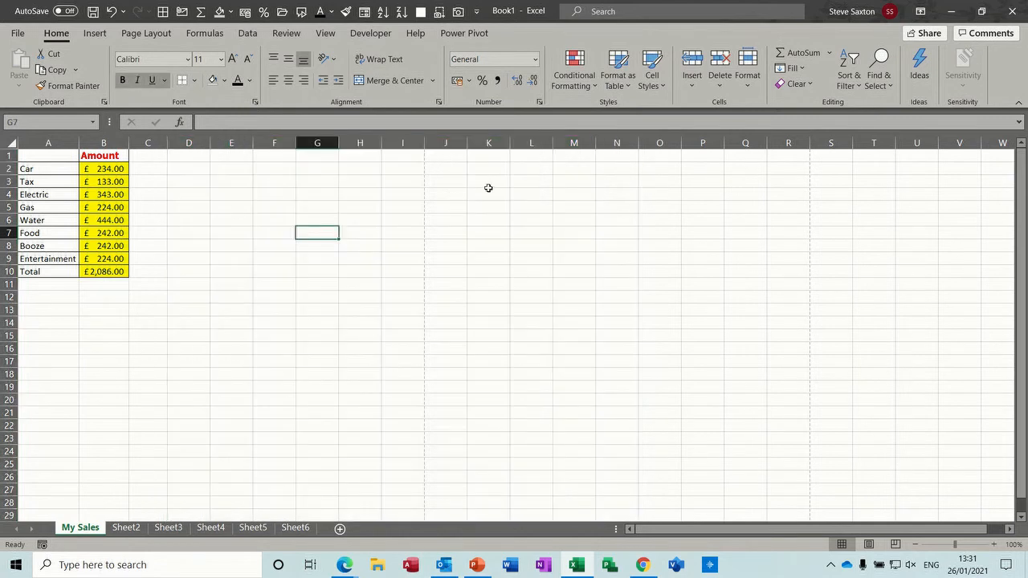
click(322, 197)
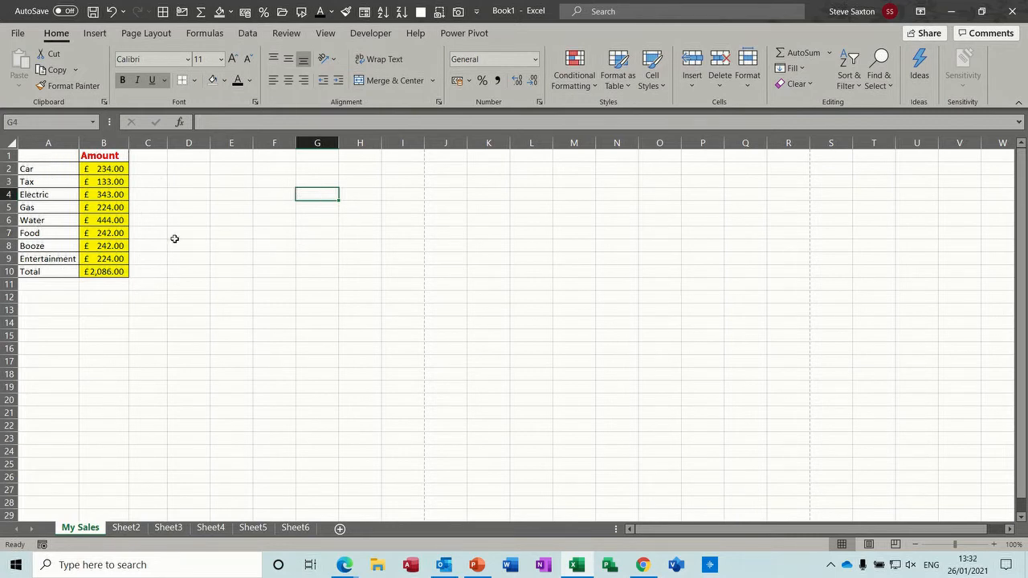
Step: Insert a 3-D pie chart from the expense names and amounts in A2 to B9, leaving out the Total row
drag(37, 170, 110, 257)
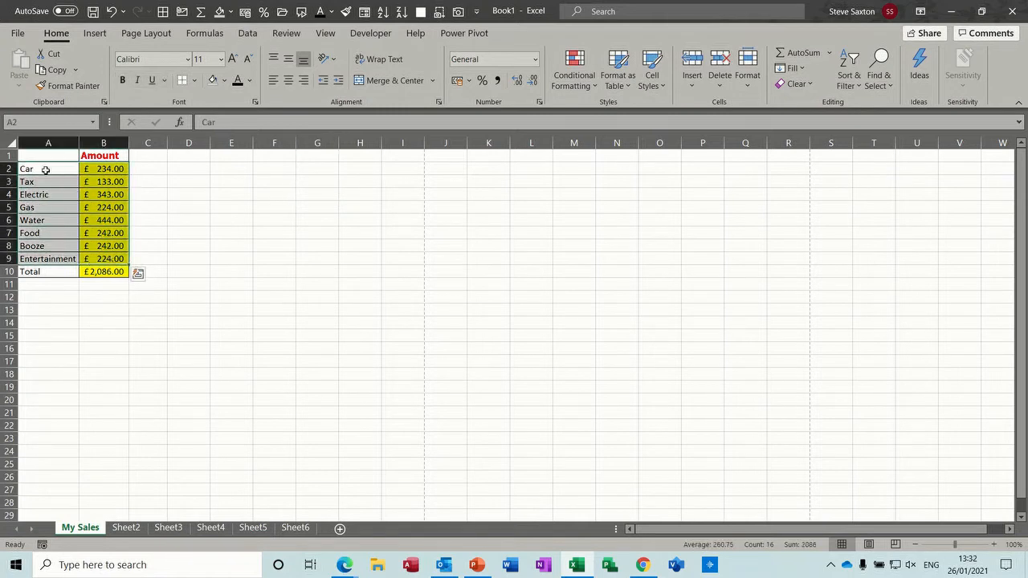
click(244, 225)
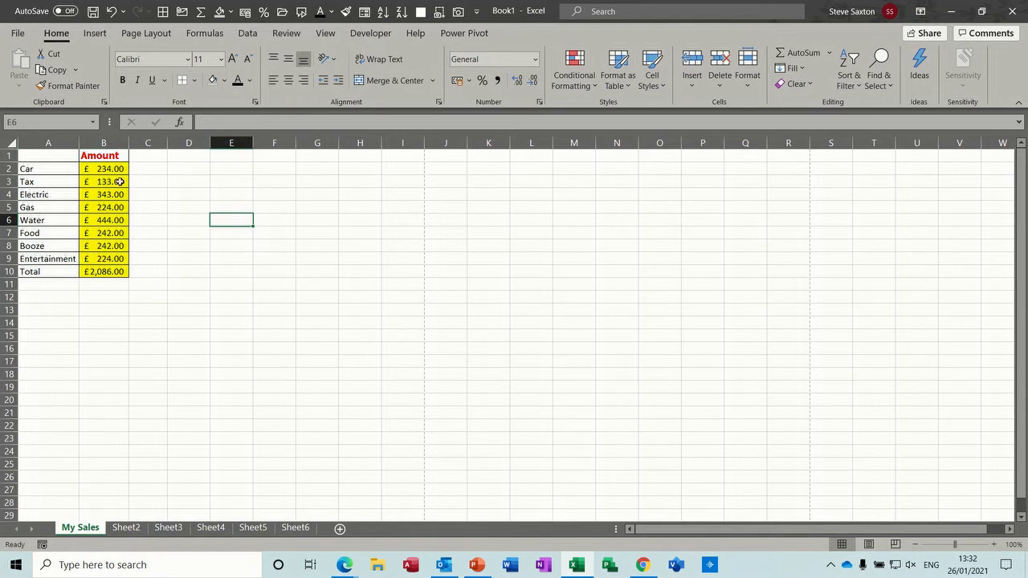
drag(48, 169, 108, 257)
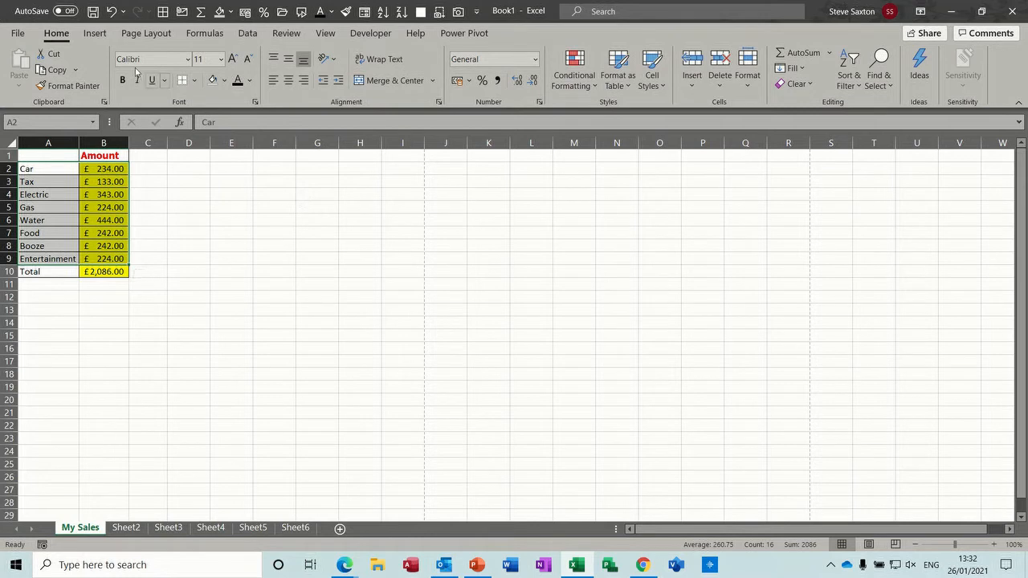
click(95, 33)
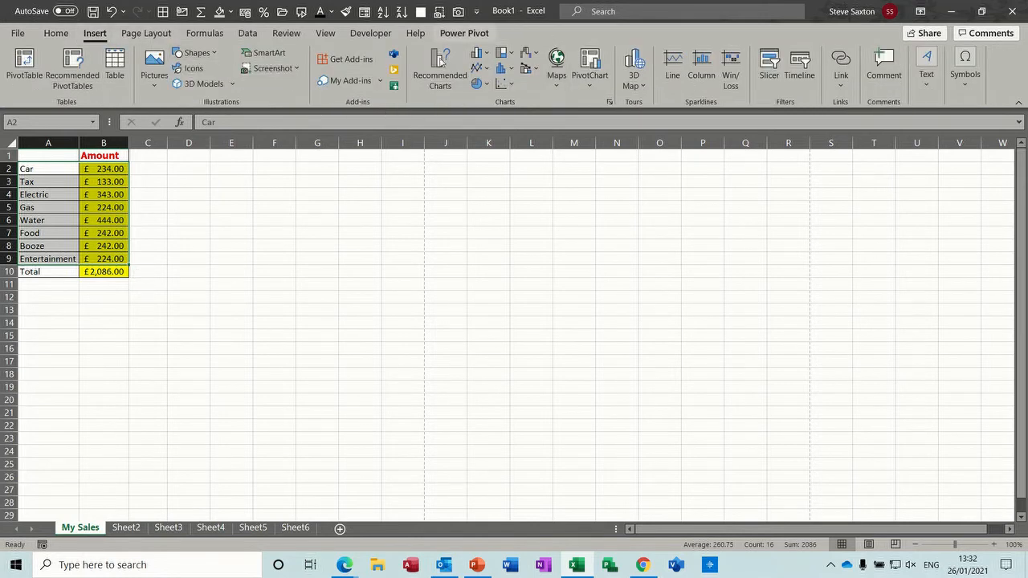
click(485, 85)
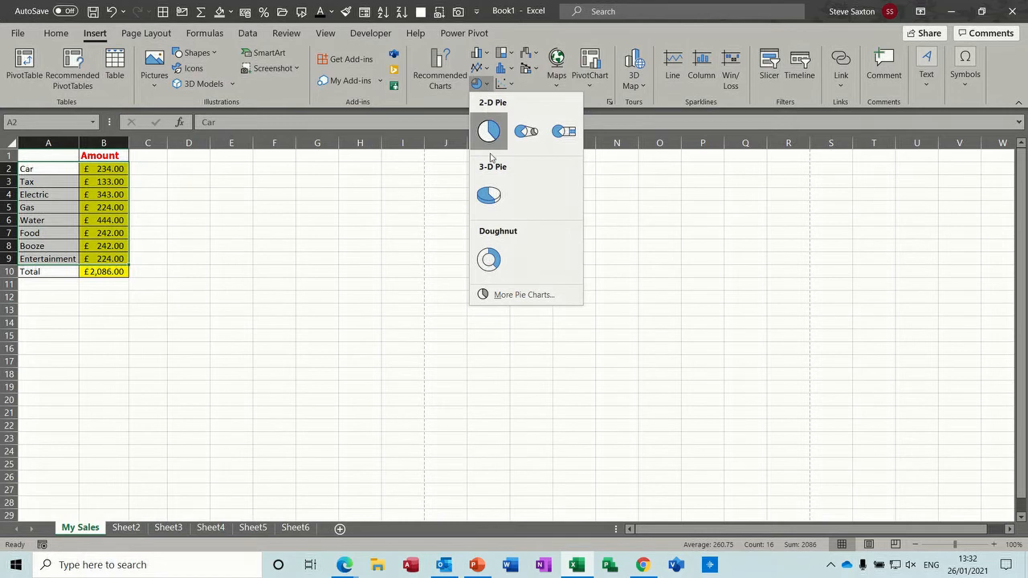
click(490, 198)
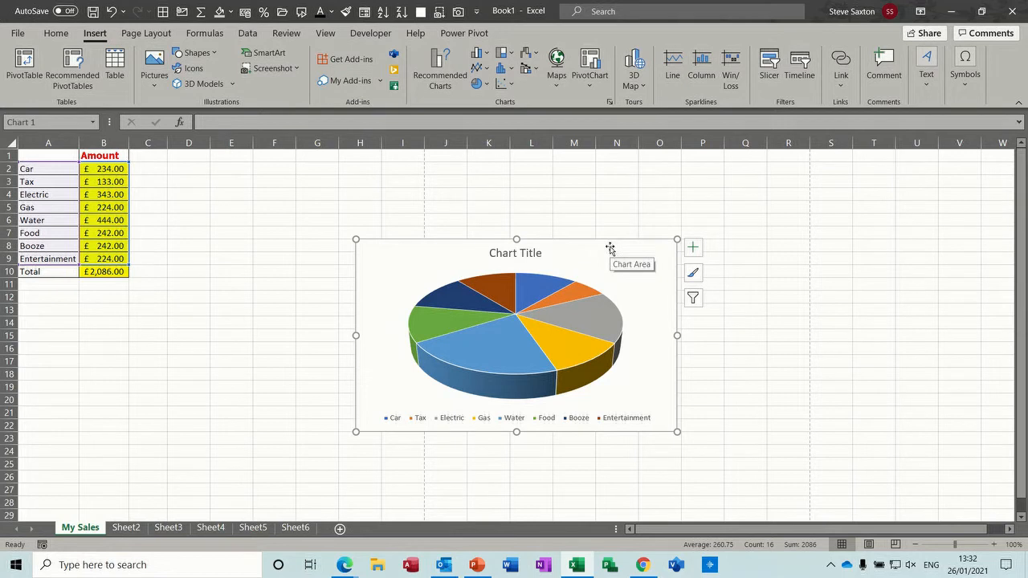
Step: Move the pie chart beside the expense list, with its upper corner at cell D2
click(586, 280)
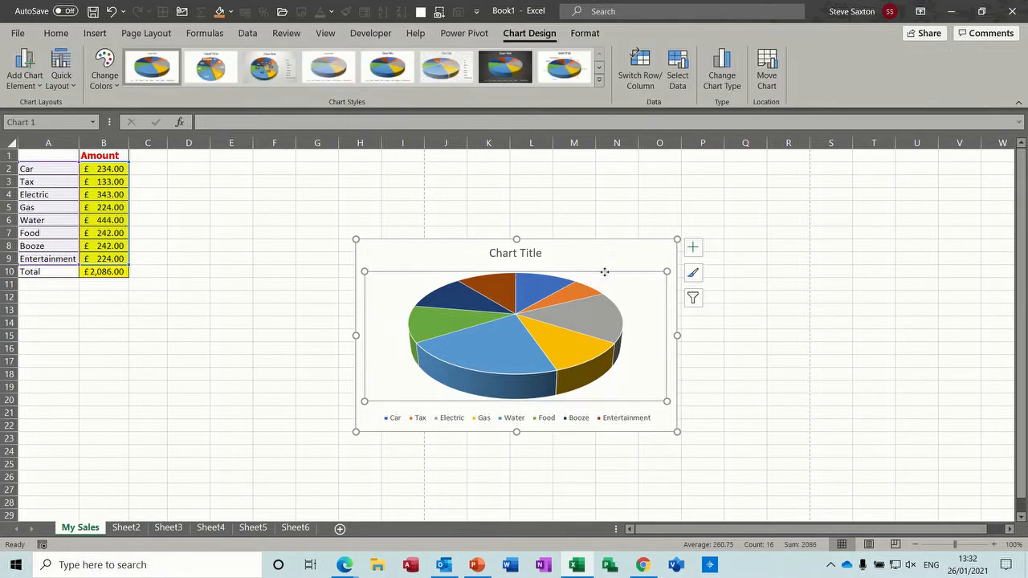
mouse_move(620, 284)
mouse_down()
mouse_move(607, 239)
mouse_move(607, 309)
mouse_move(613, 281)
mouse_up()
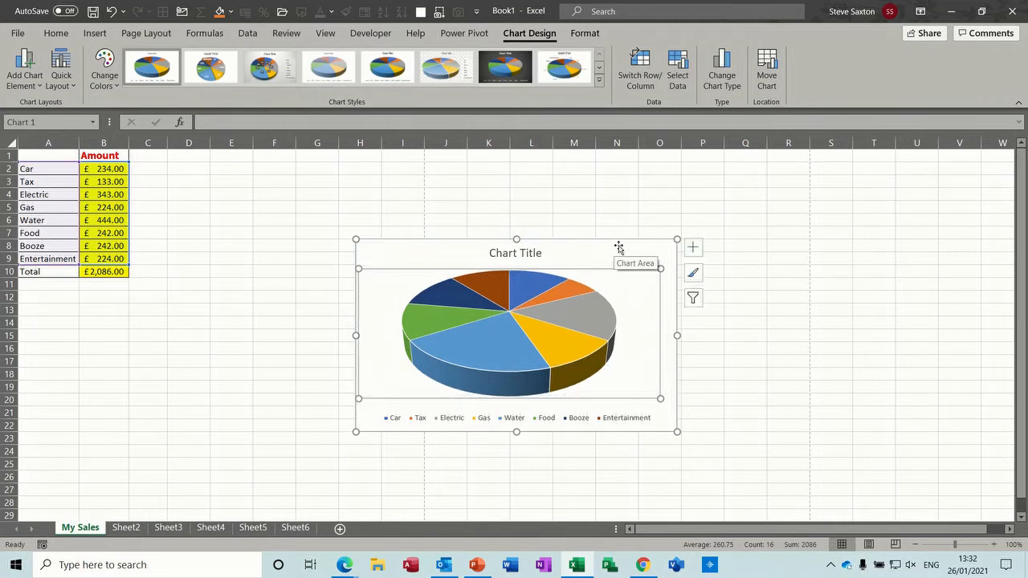
drag(615, 251, 422, 171)
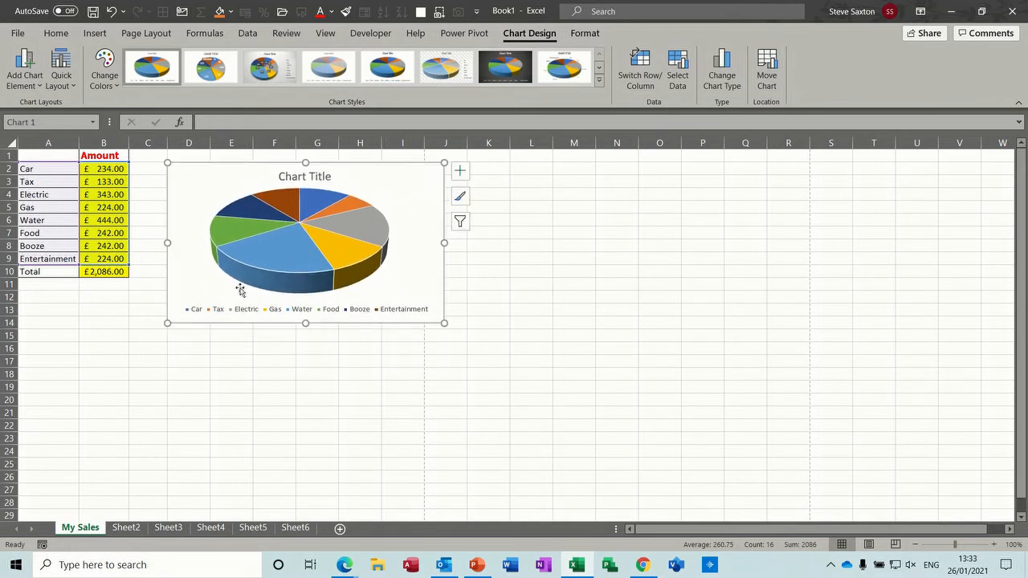
Step: Shrink the pie chart to cover about columns D to I and rows 2 to 10
drag(169, 322, 194, 279)
drag(422, 174, 396, 174)
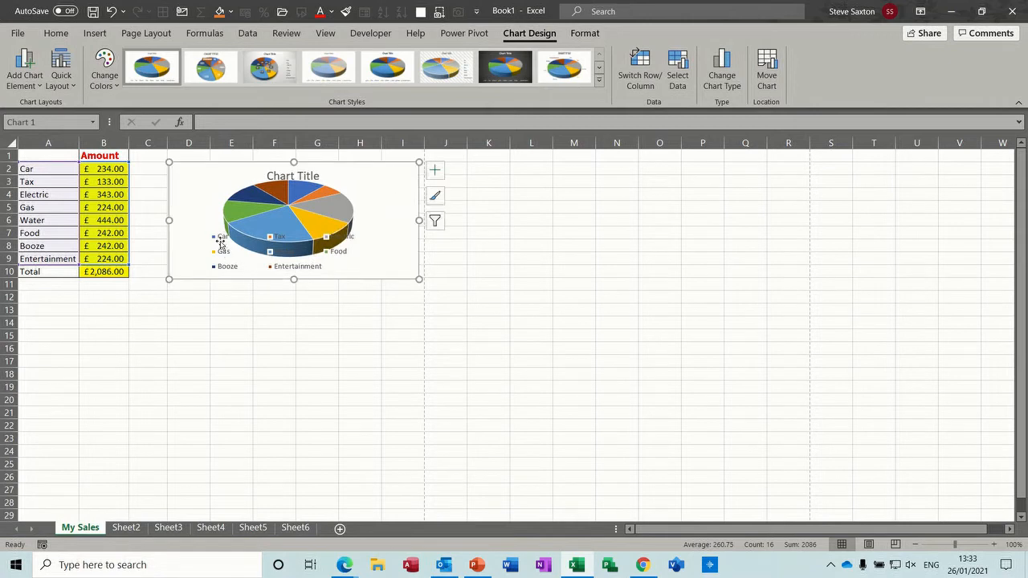
Step: Delete the pie chart's legend and title, and extend the chart upward to the top of row 1
click(222, 269)
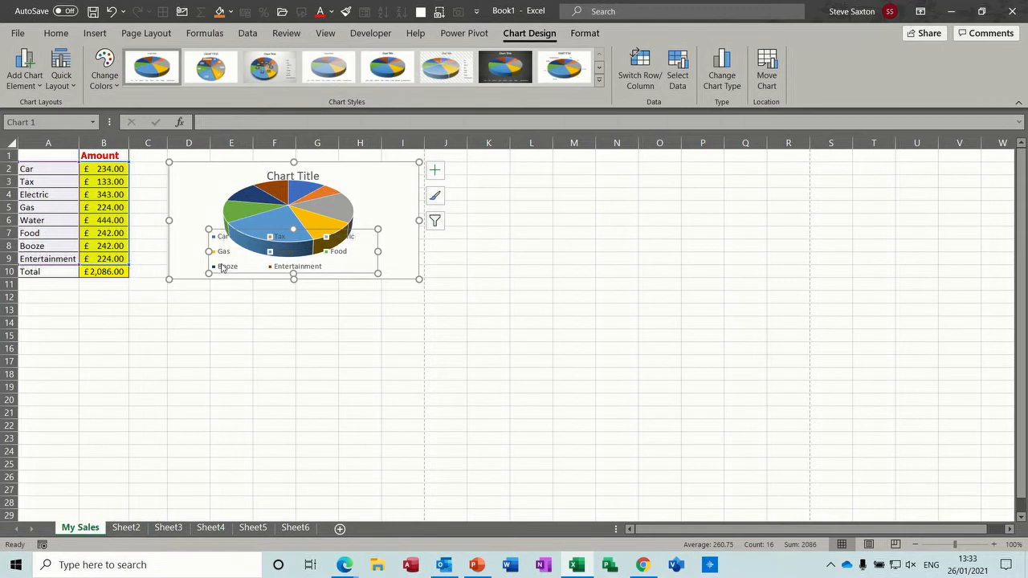
key(Delete)
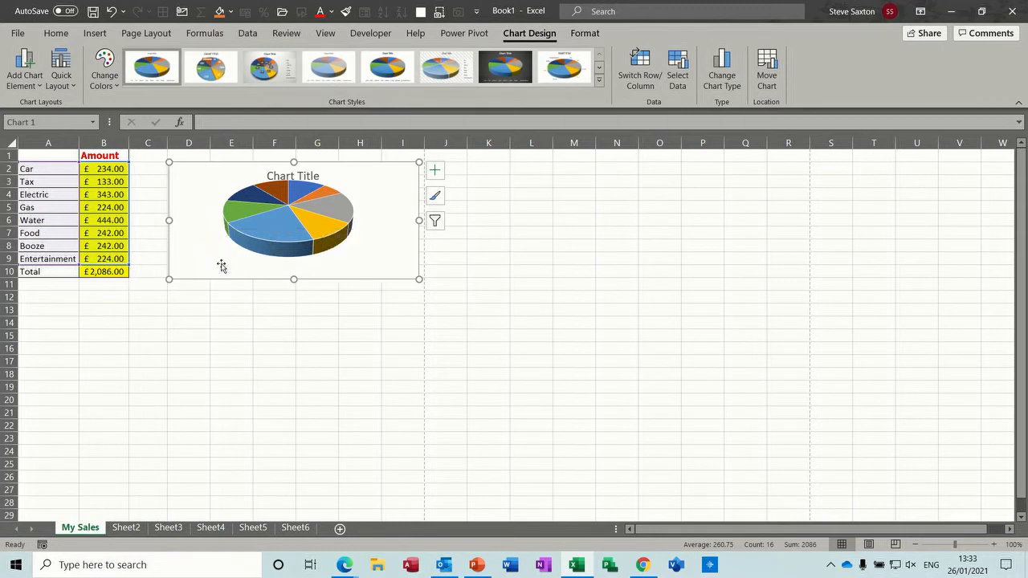
click(288, 176)
key(Delete)
drag(169, 162, 167, 153)
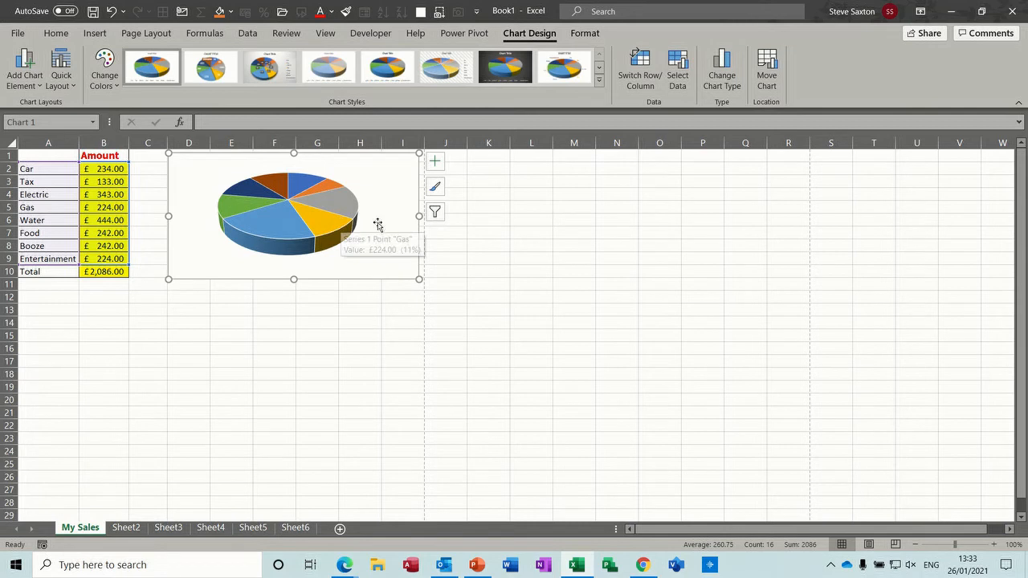
Step: Add data labels to the pie slices and include the percentage in them alongside the value
right_click(277, 211)
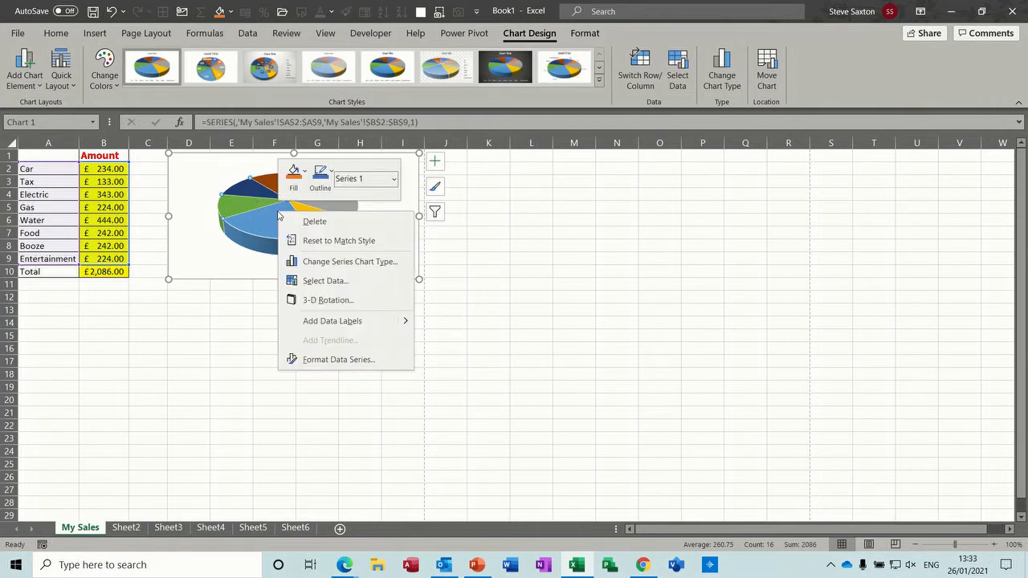
click(328, 321)
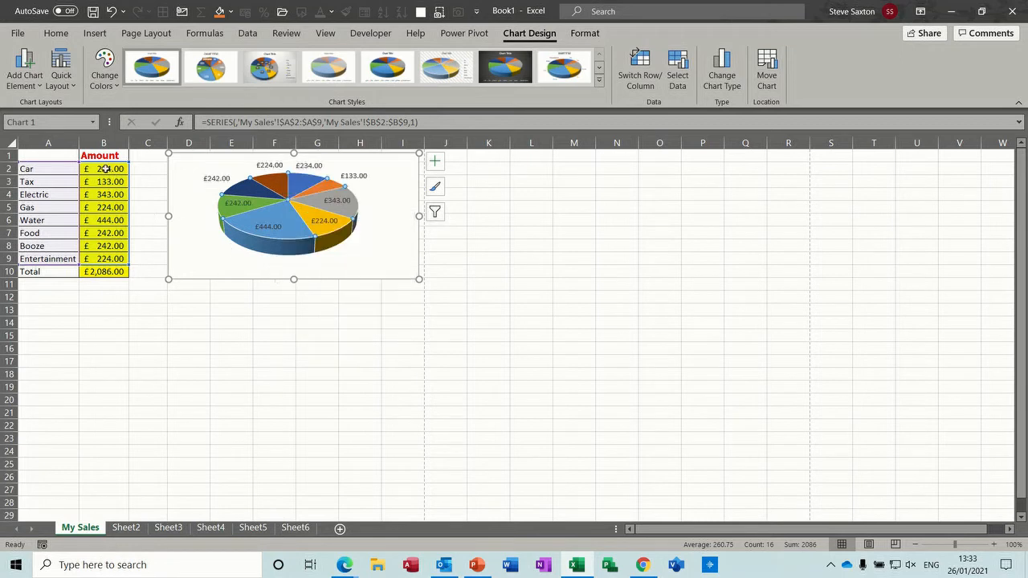
right_click(278, 219)
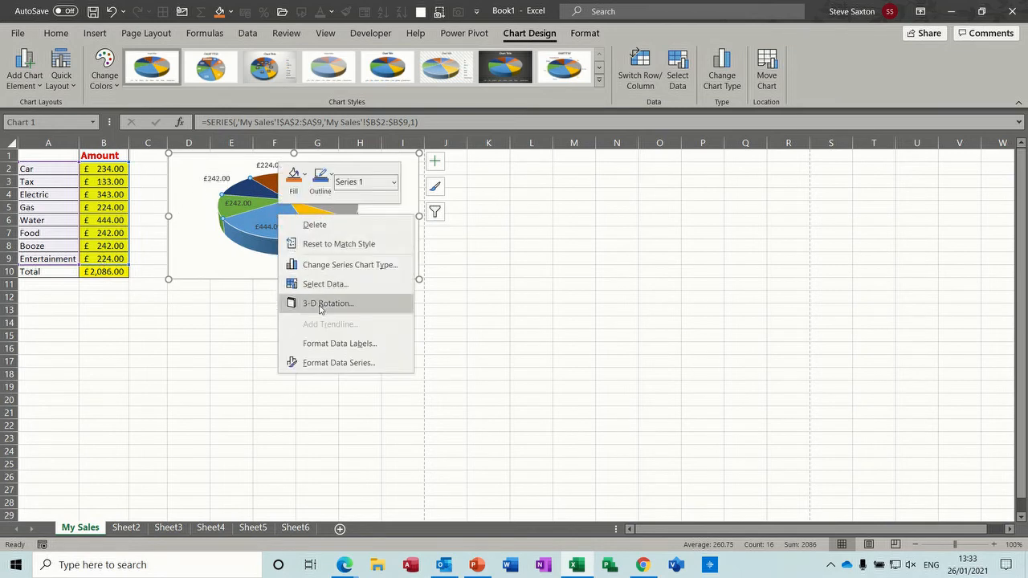
click(339, 343)
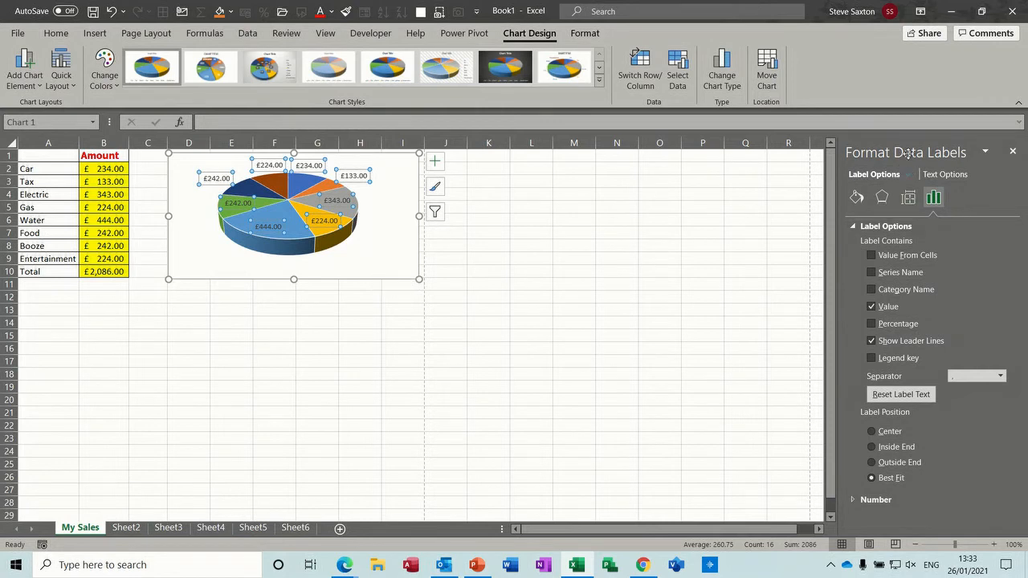
click(871, 324)
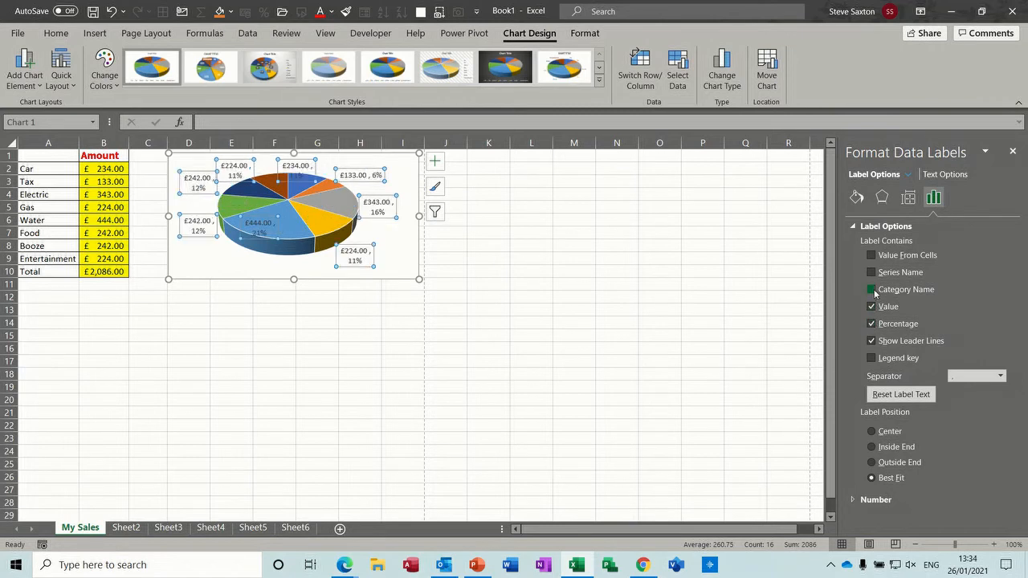
Step: Show category names instead of amounts in the pie's data labels and enlarge the chart to cover about C1 to I15 beside the table
click(871, 290)
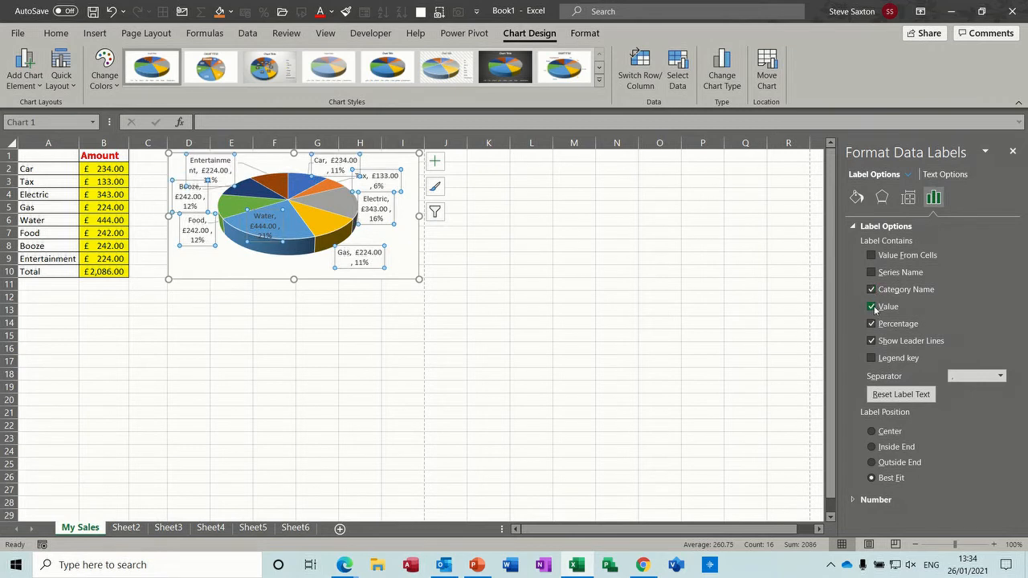
click(872, 307)
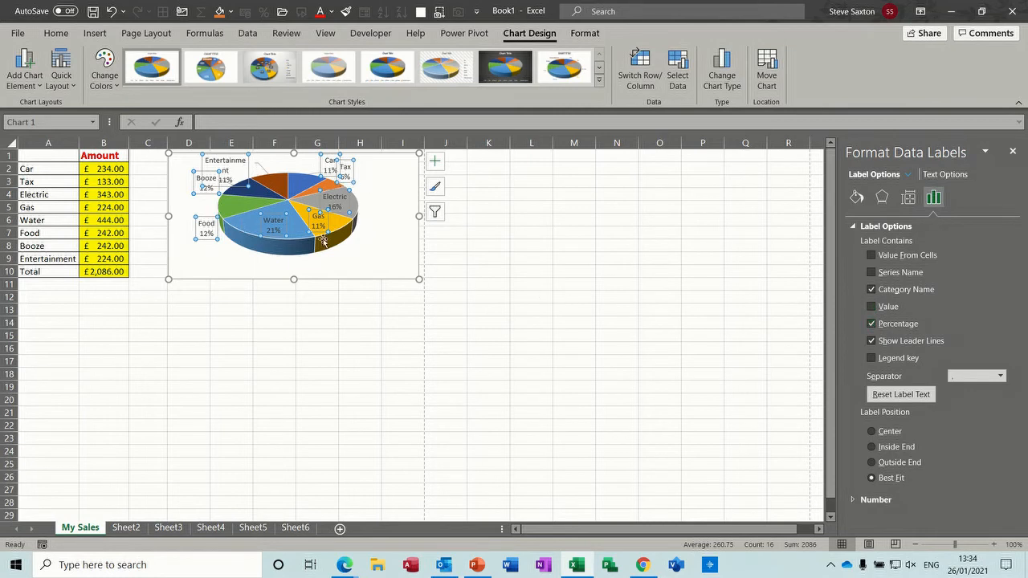
drag(418, 280, 454, 346)
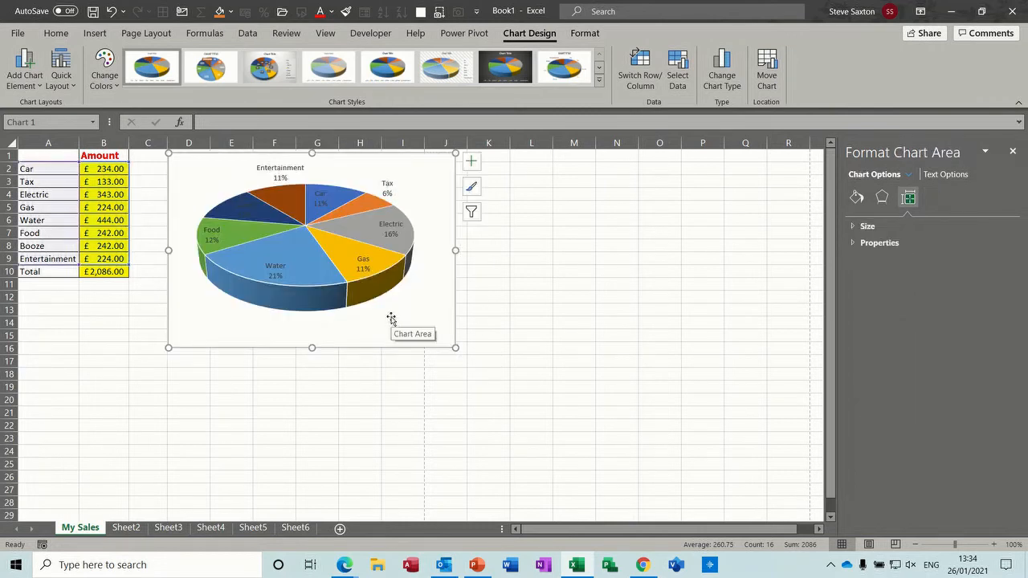
drag(390, 319, 352, 310)
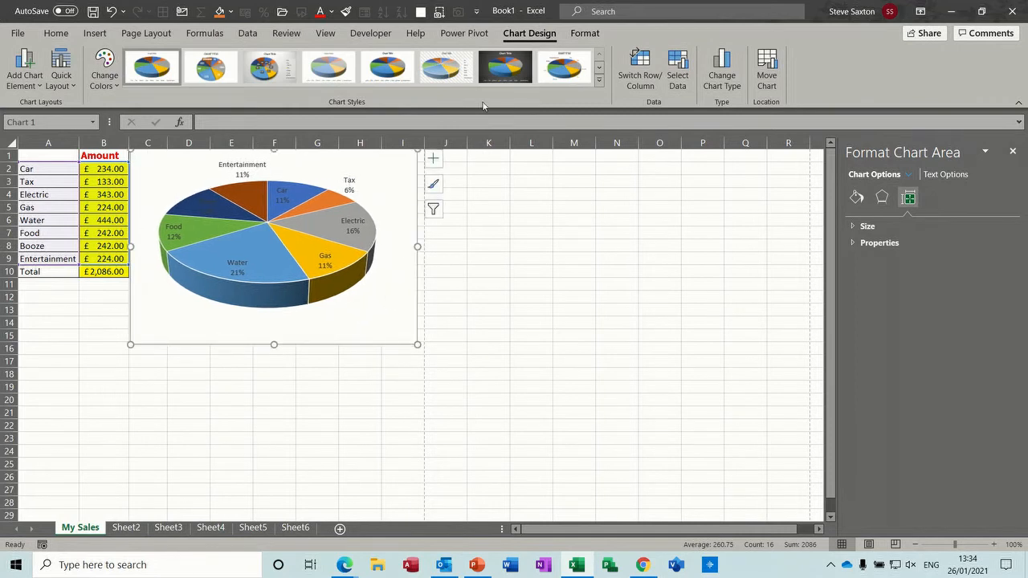
Step: Apply the dark background chart style to the pie chart and delete its legend
click(526, 61)
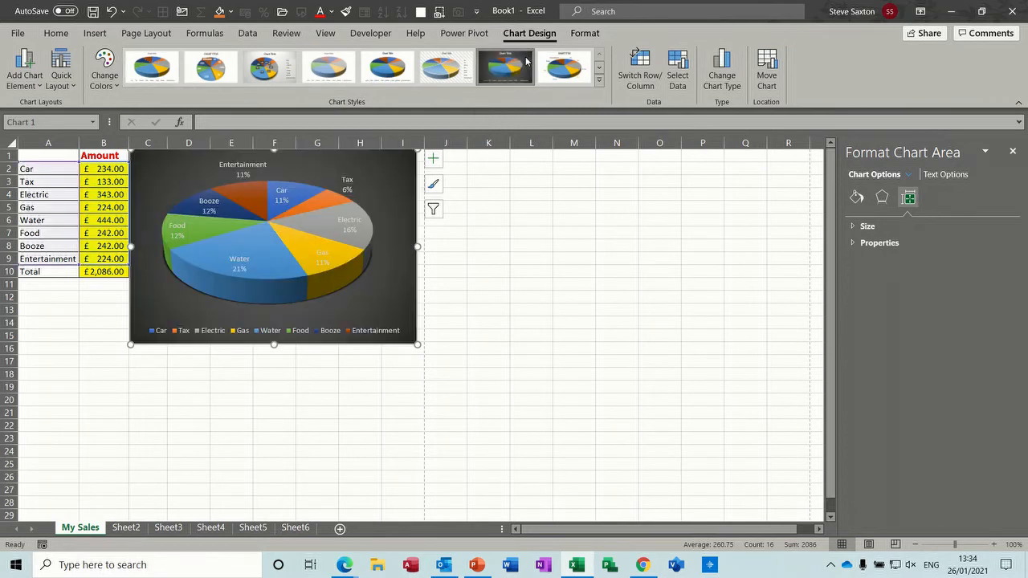
click(327, 332)
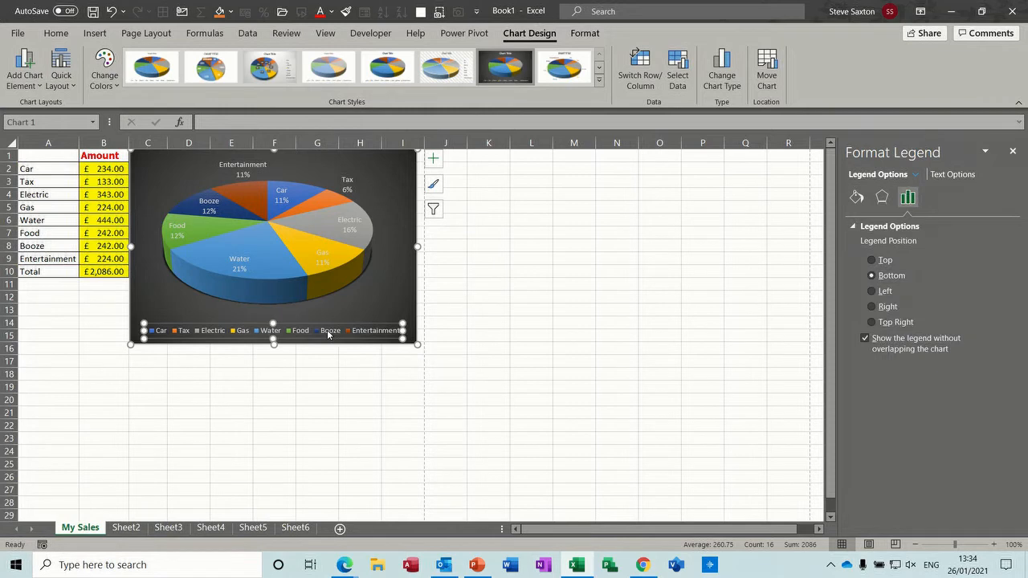
key(Delete)
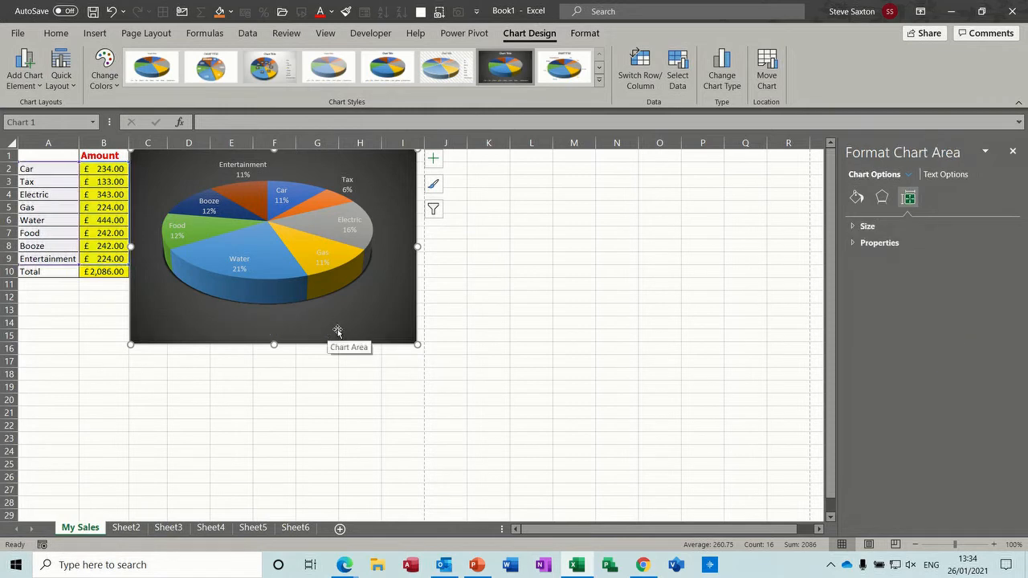
Step: Enlarge the pie's plot area so it fills more of the chart
click(353, 288)
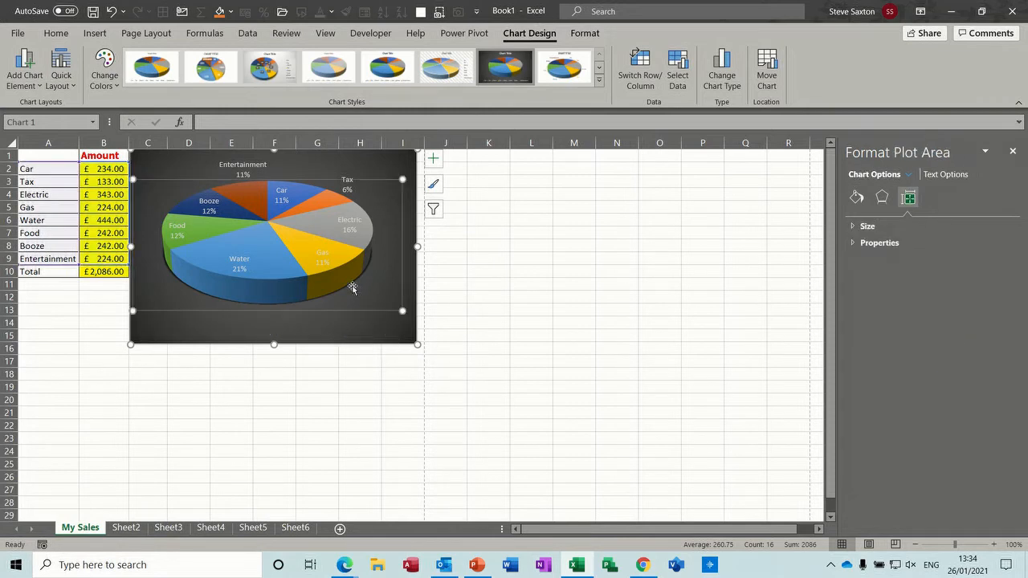
drag(403, 311, 415, 328)
click(468, 272)
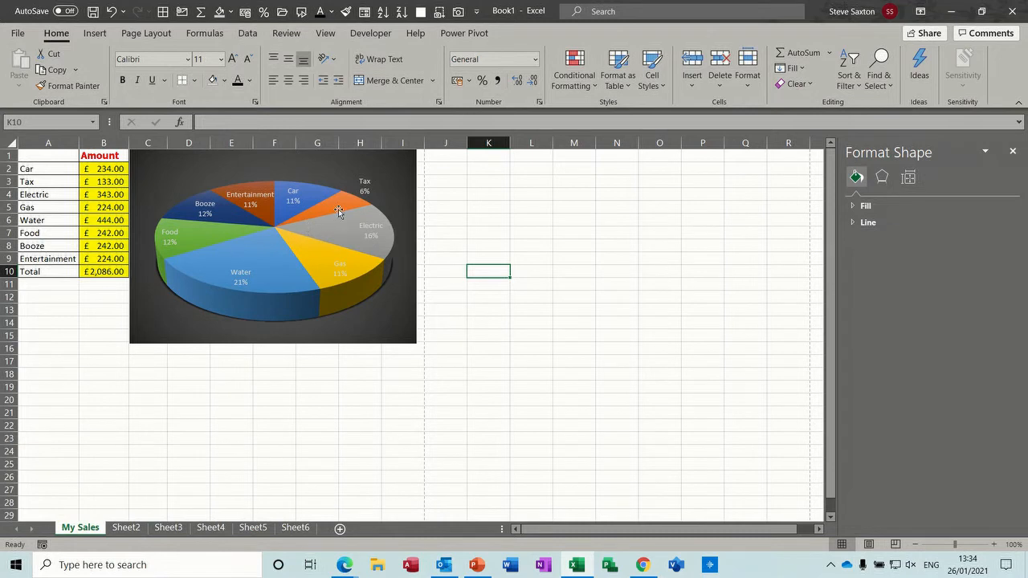
Step: Select only the Tax slice and pull it out of the pie to a point explosion of about 23%
mouse_move(258, 279)
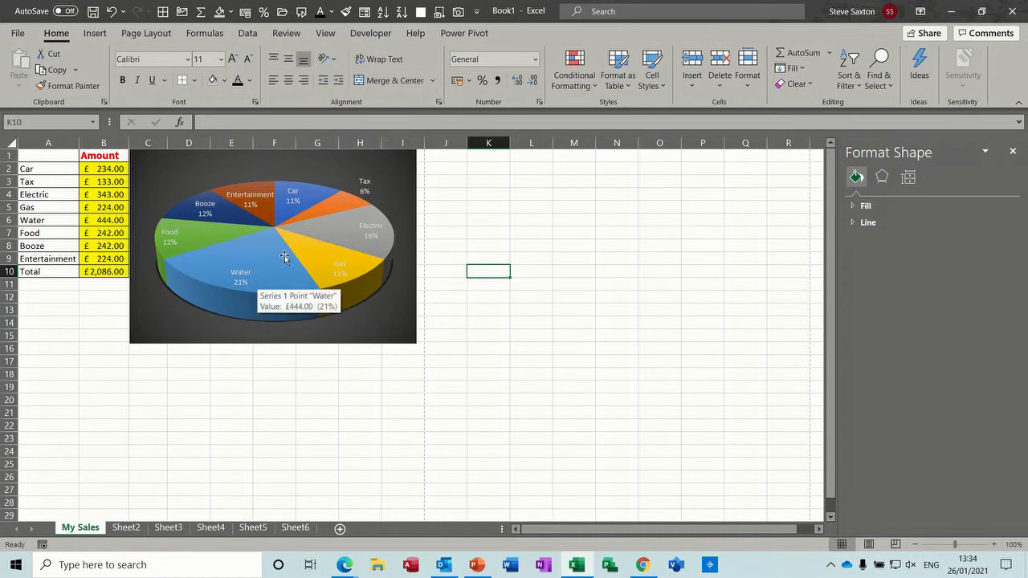
click(330, 207)
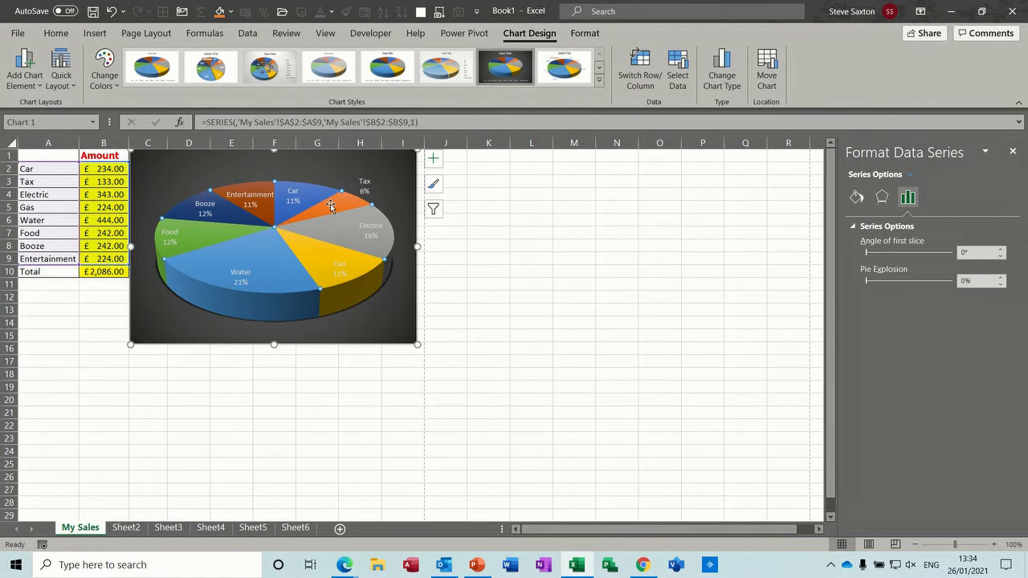
click(330, 207)
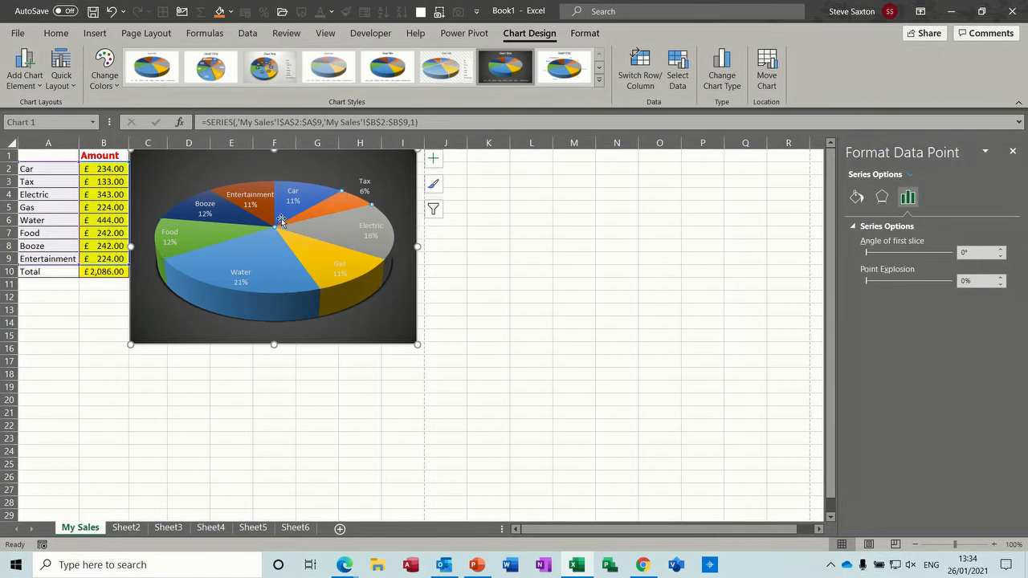
click(496, 283)
click(330, 231)
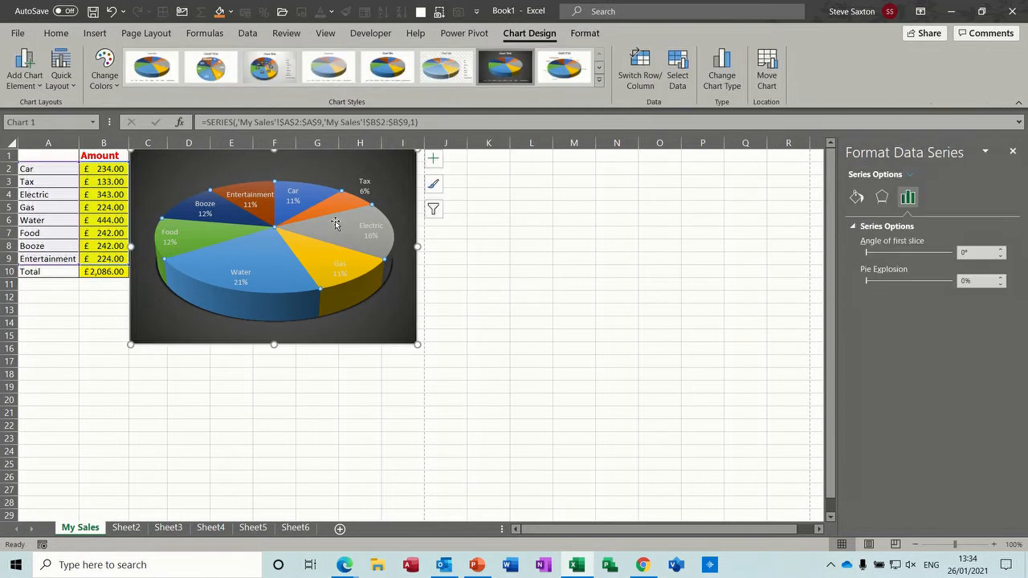
click(337, 207)
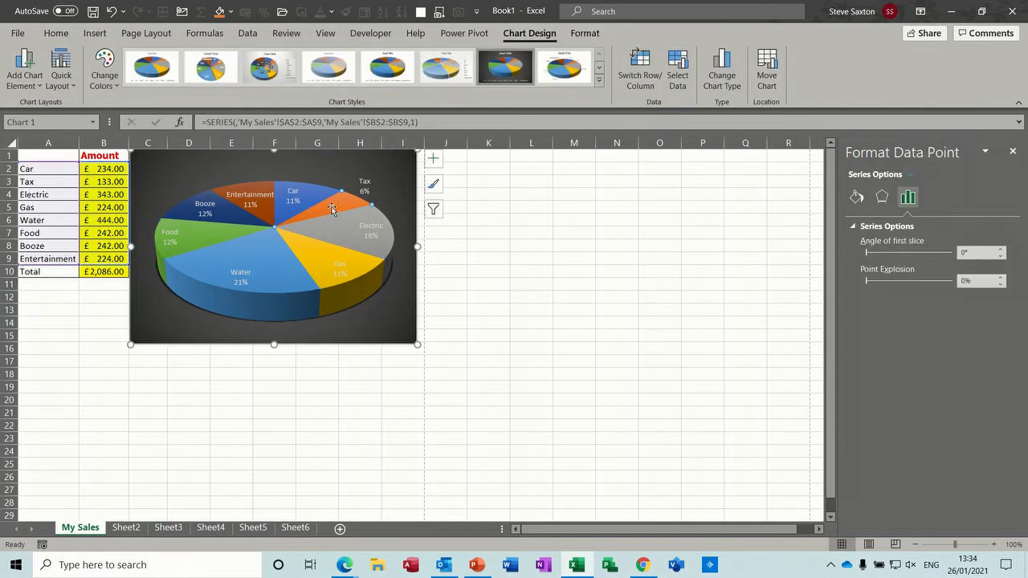
drag(332, 207, 351, 198)
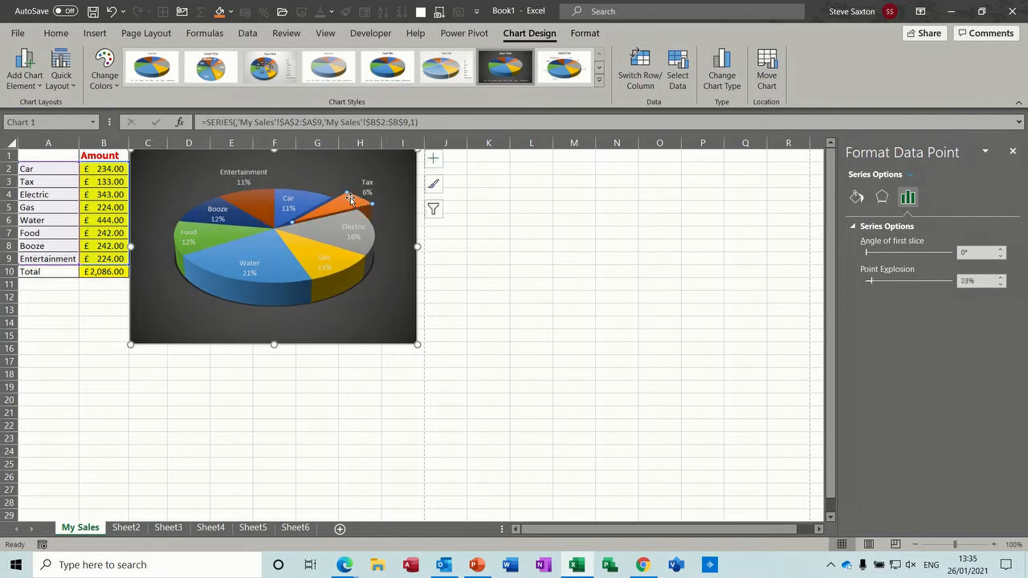
click(479, 243)
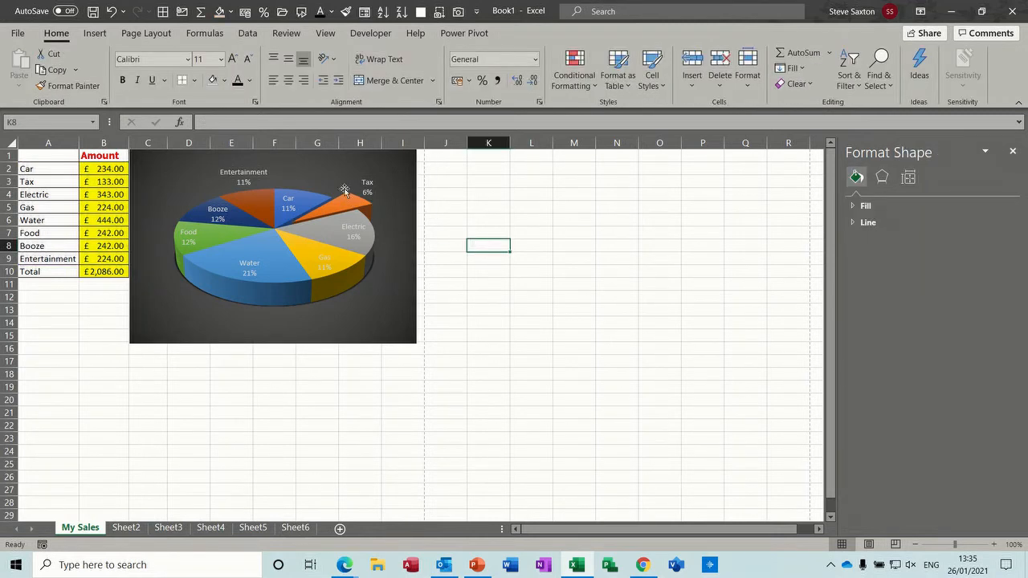
Step: Change the Tax amount in cell B3 to 1234
click(98, 181)
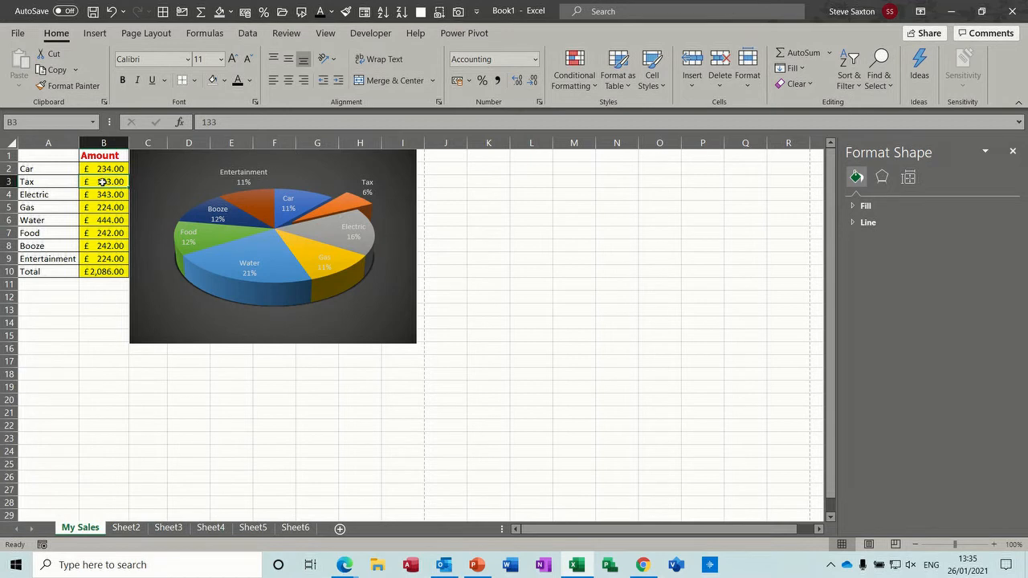
text(1234)
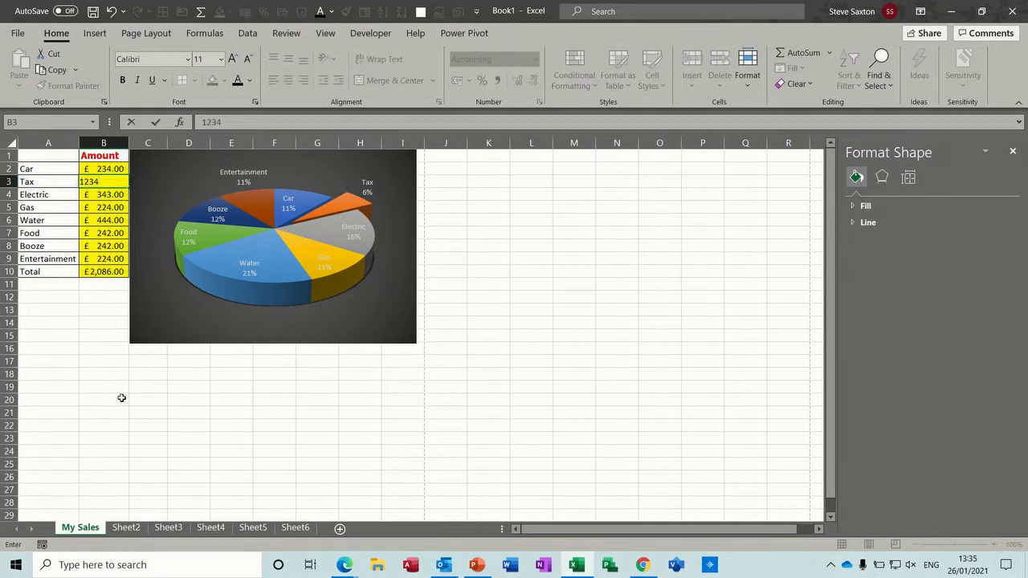
key(Return)
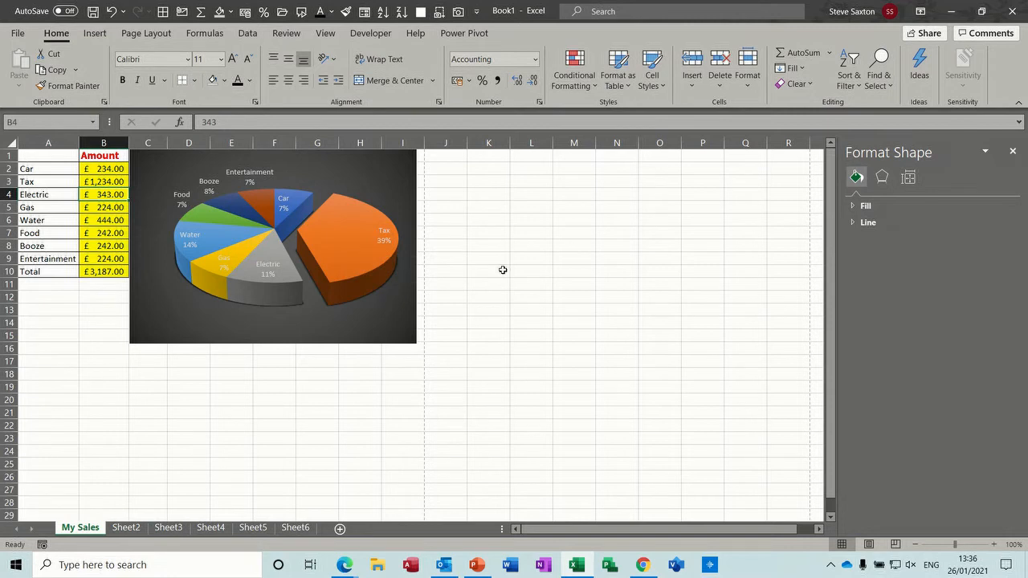
click(103, 180)
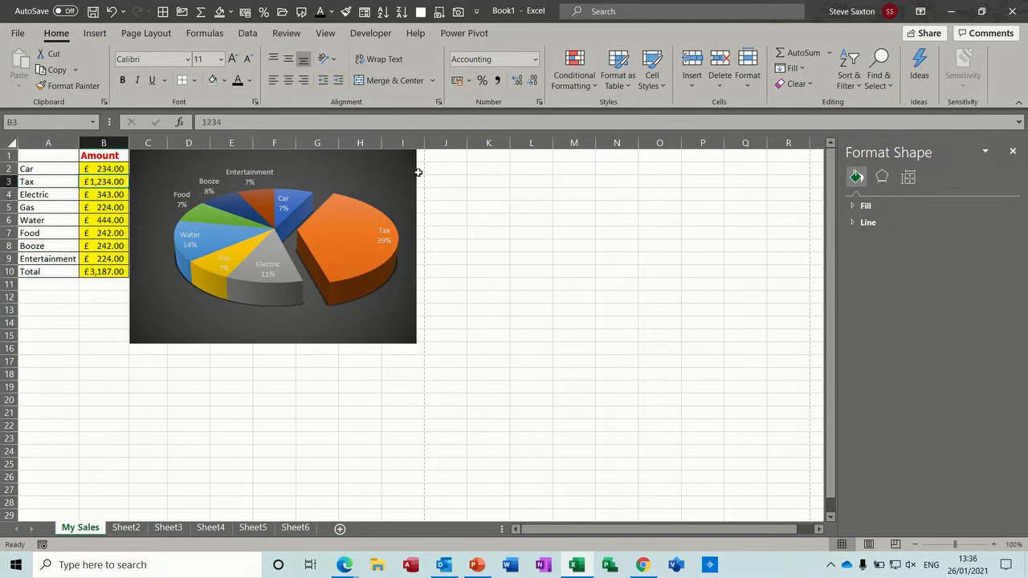
Step: Enter Mon in cell K1
click(479, 155)
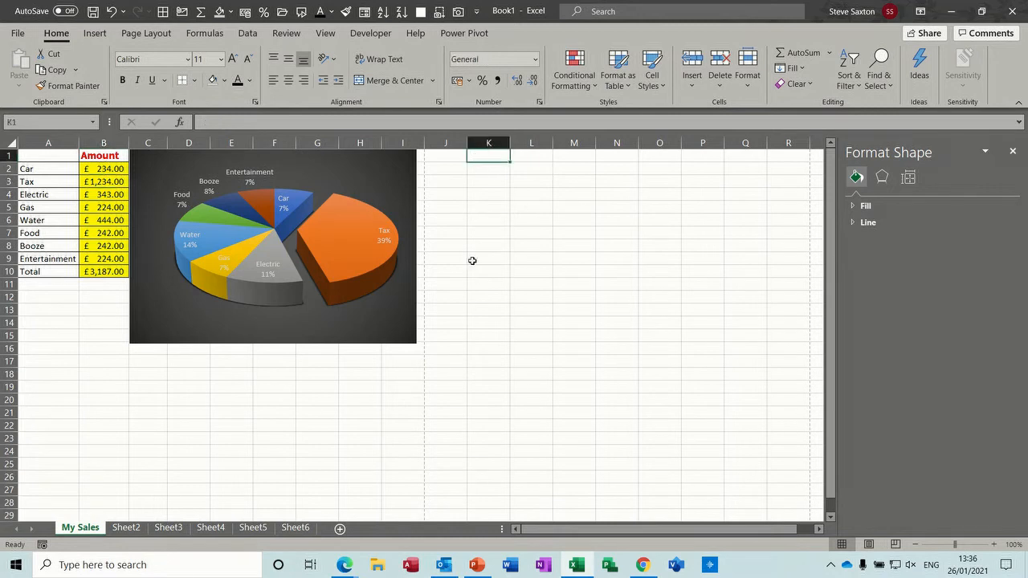
text(Mon)
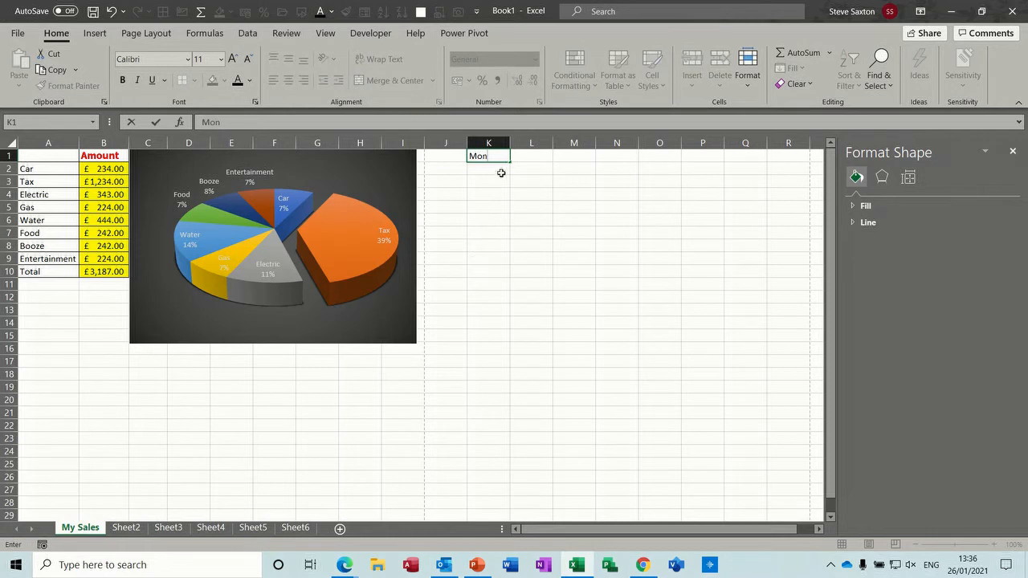
key(Return)
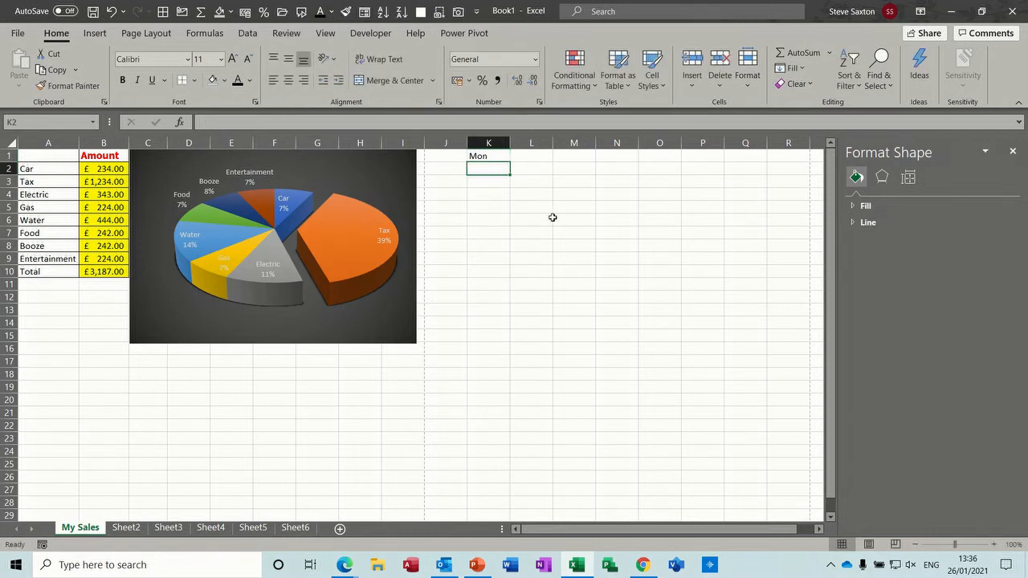
Step: Enter Tue and Wed in cells K2 and K3, and clear both cells again
text(Tue)
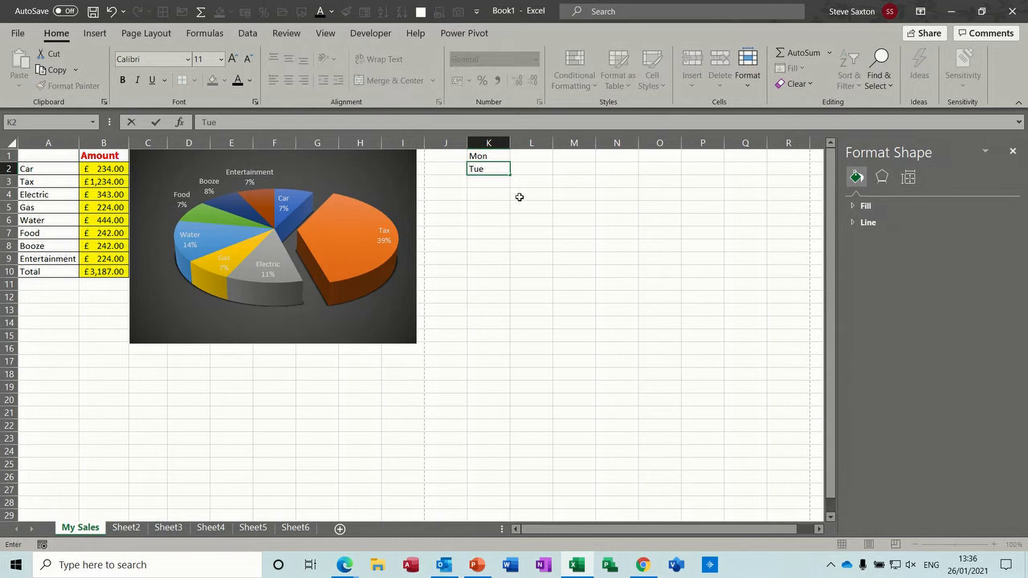
click(498, 185)
text(Wed)
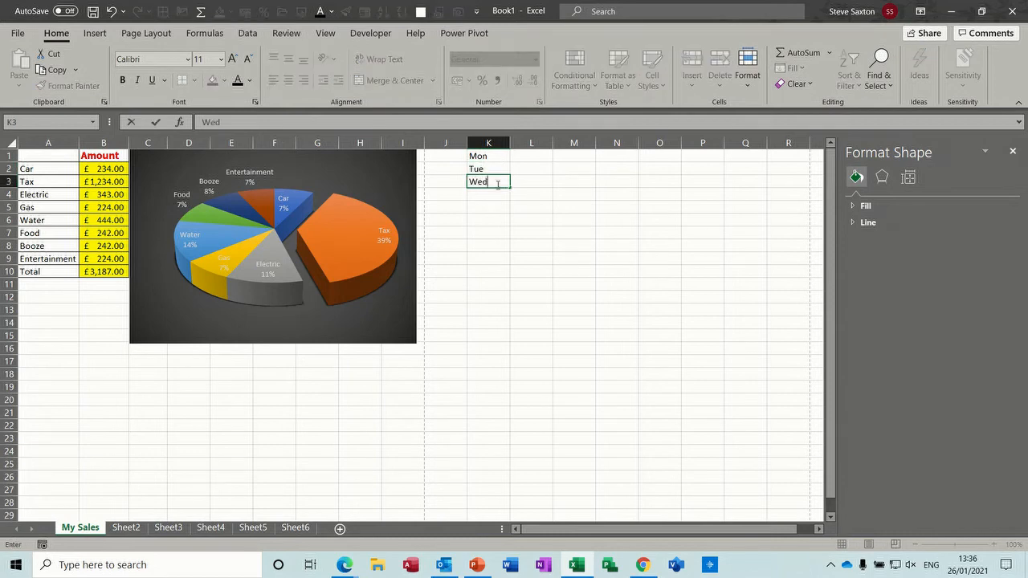
drag(483, 166, 487, 183)
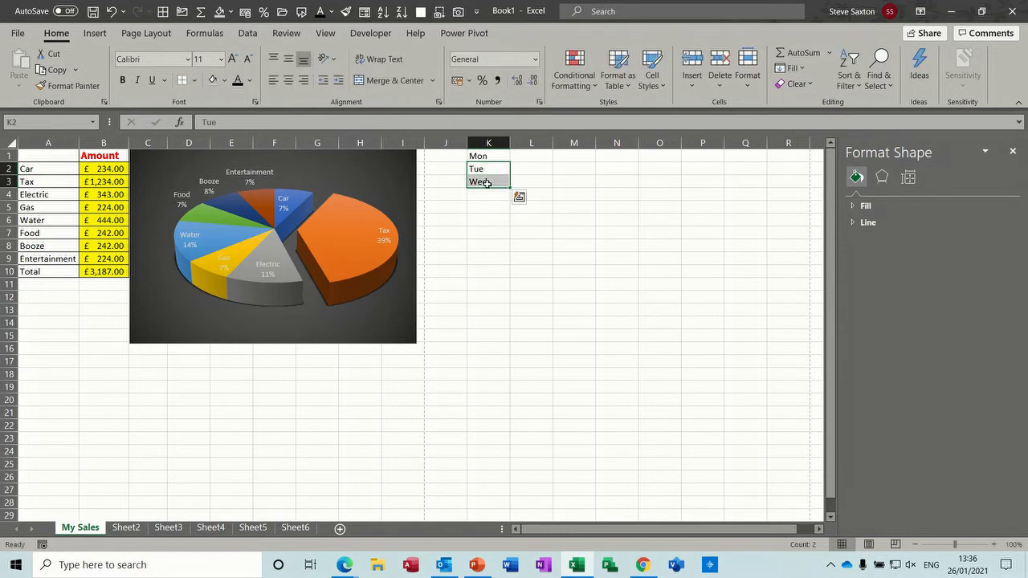
key(Delete)
Step: AutoFill the weekdays from Mon in K1 across the row to Sun in Q1, and close the formatting pane
click(484, 156)
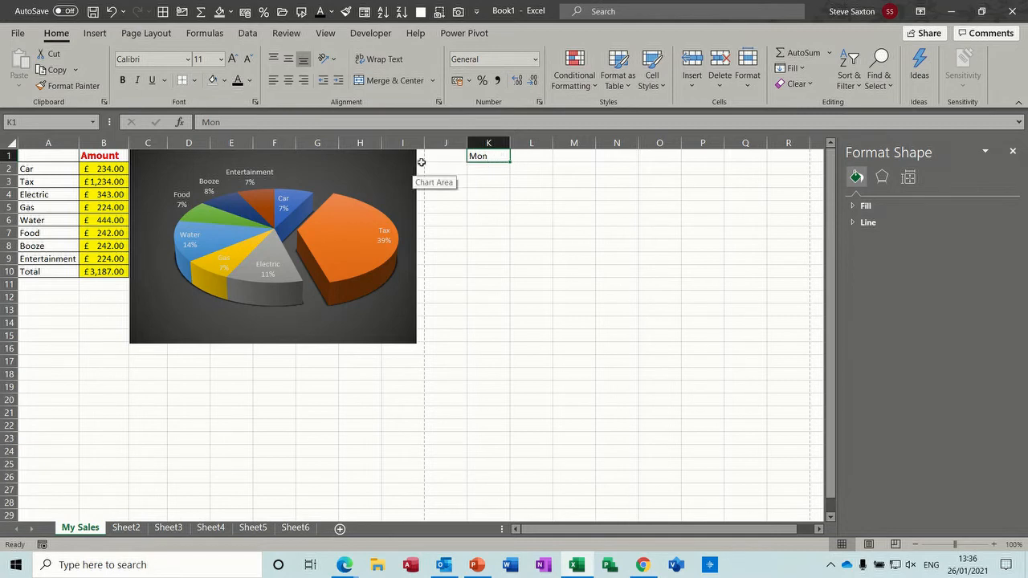
mouse_move(487, 161)
mouse_down()
mouse_move(493, 223)
mouse_move(536, 210)
mouse_move(496, 196)
mouse_move(492, 156)
mouse_up()
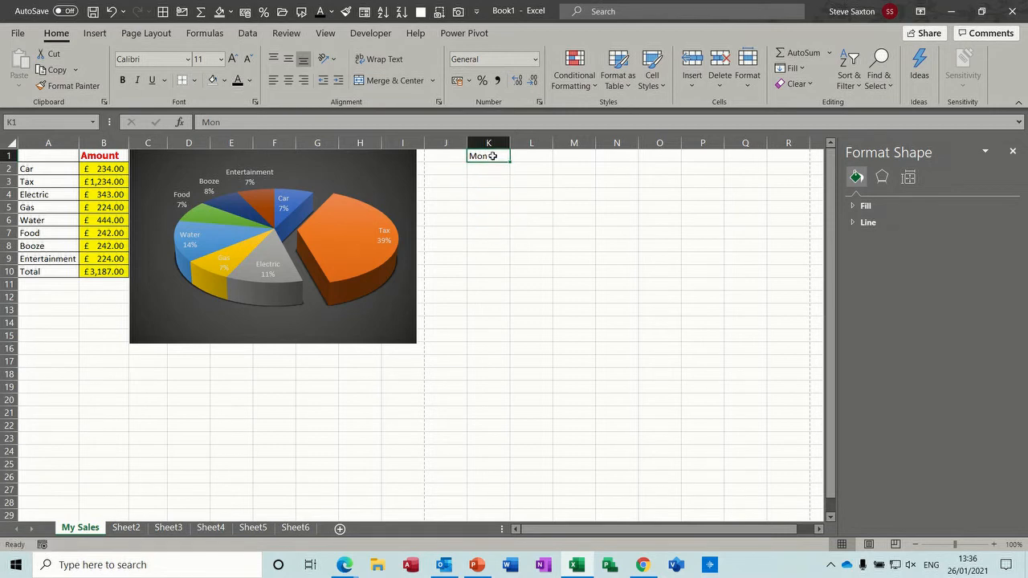
click(558, 216)
drag(581, 228, 493, 201)
drag(511, 162, 665, 156)
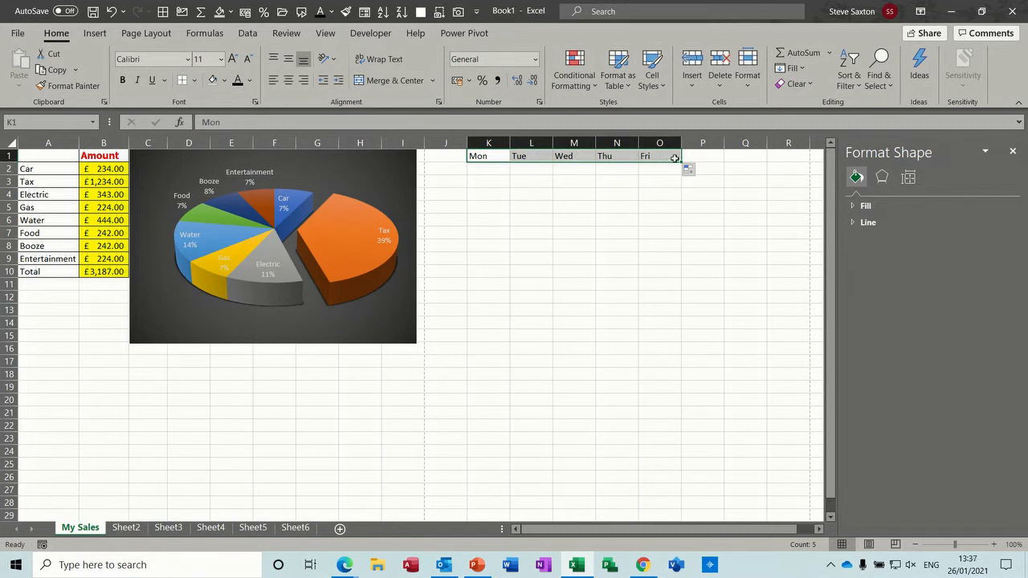
drag(679, 161, 769, 163)
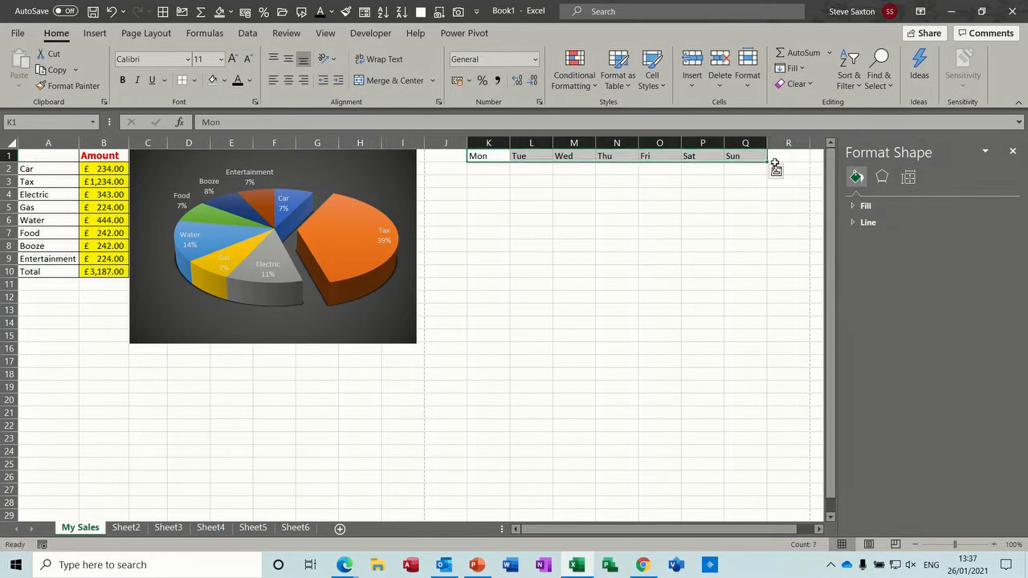
click(1013, 152)
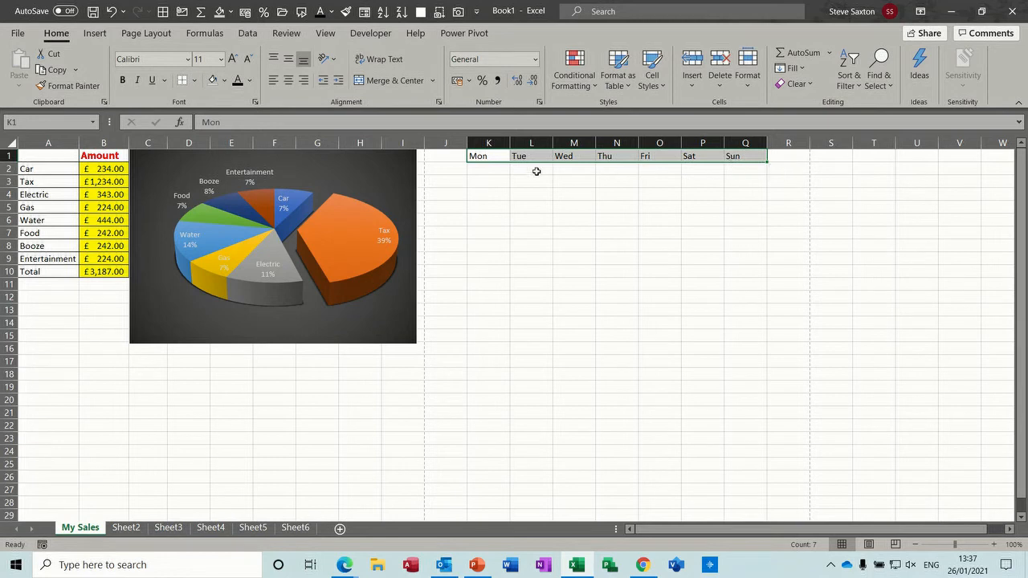
Step: Enter Week 1 in cell K4 and AutoFill the series down to Week 8 in K11
click(486, 169)
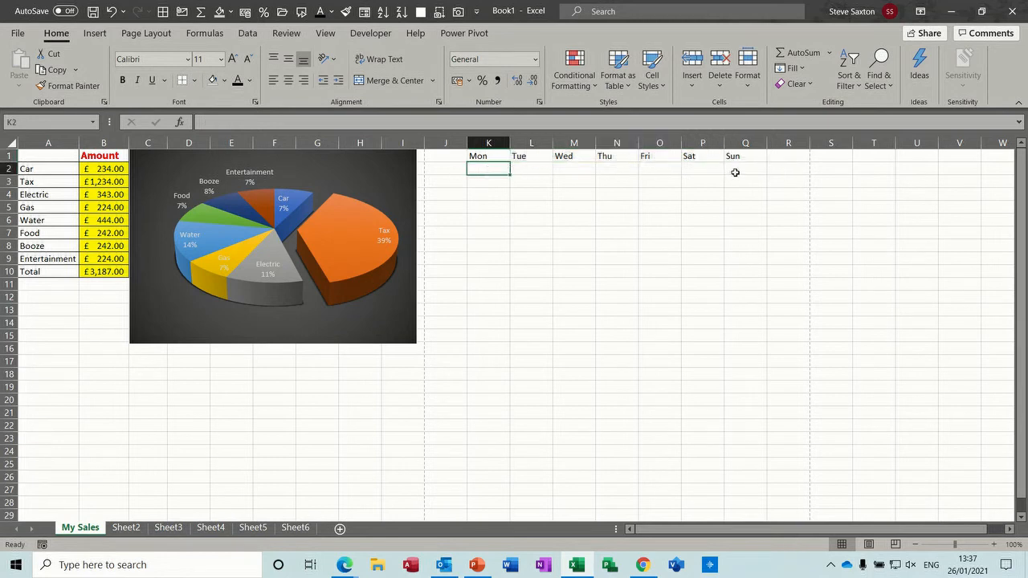
click(495, 195)
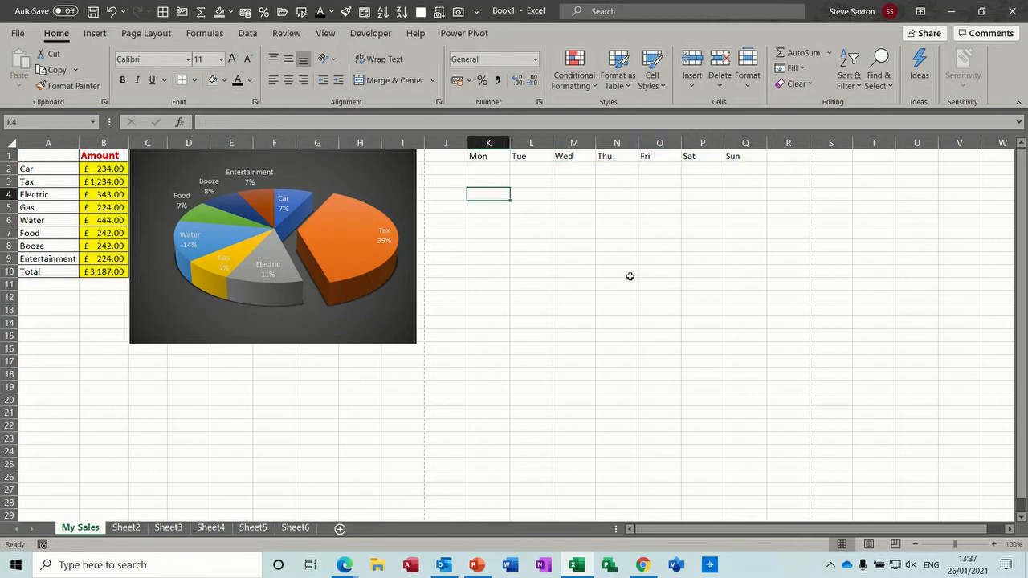
text(Week 1)
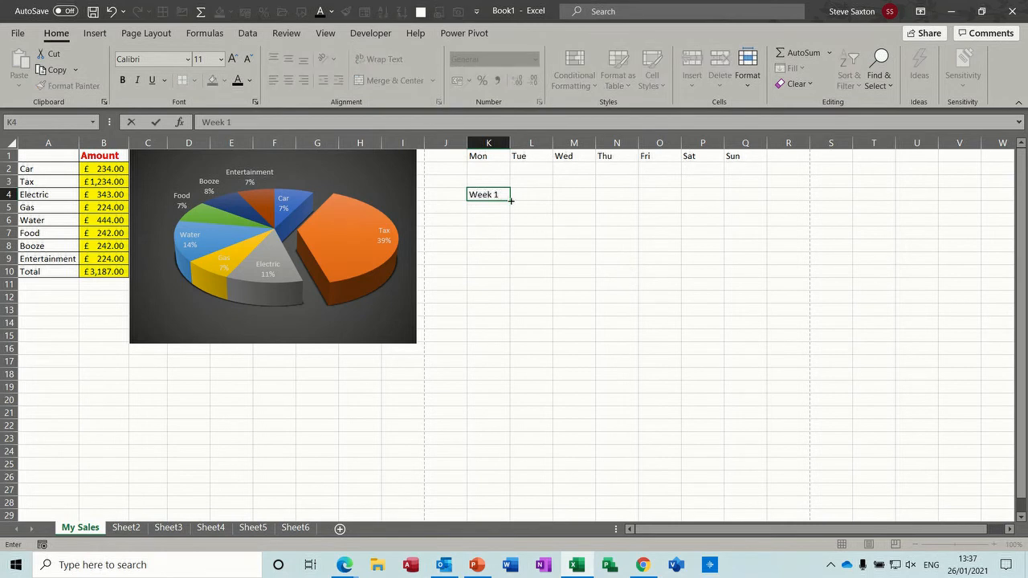
drag(511, 201, 515, 297)
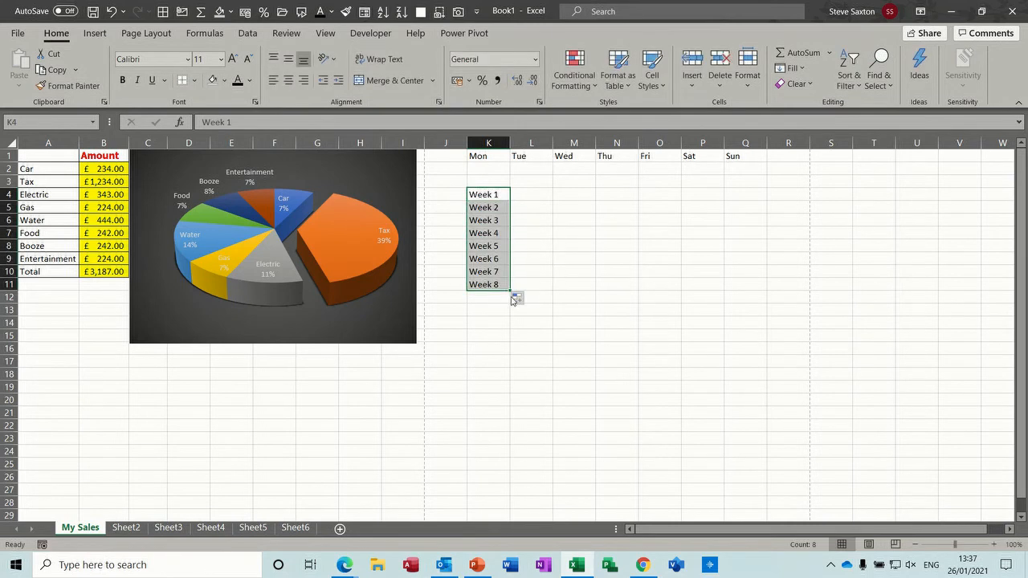
Step: Enter Qtr 1 in cell L4 and AutoFill the quarter series down to L11
click(540, 194)
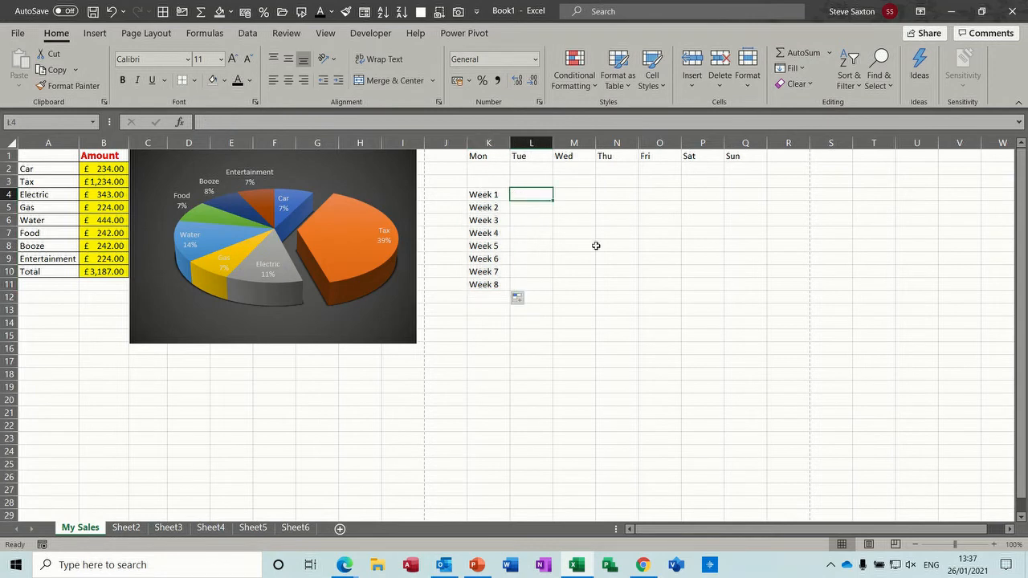
text(Qtr 1)
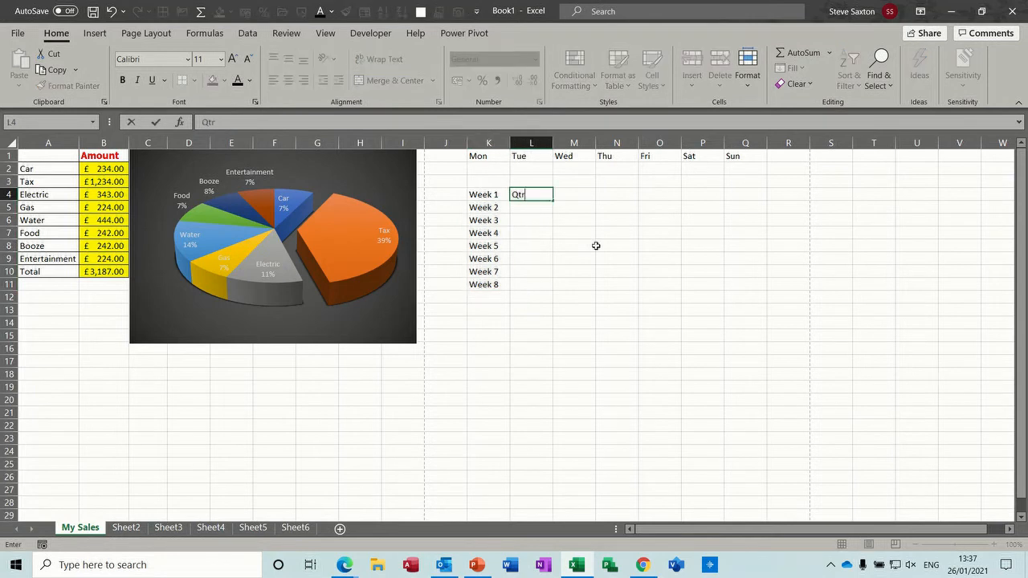
drag(553, 200, 552, 289)
Step: Enter a first name followed by 1 in cell M4 and AutoFill the numbered series down to M14
click(575, 196)
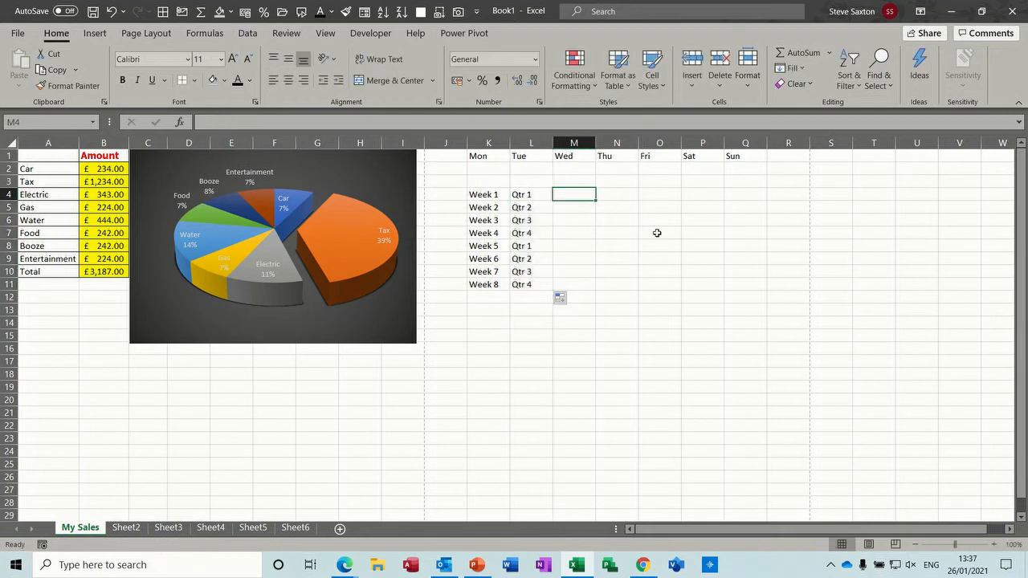
text(steve 1)
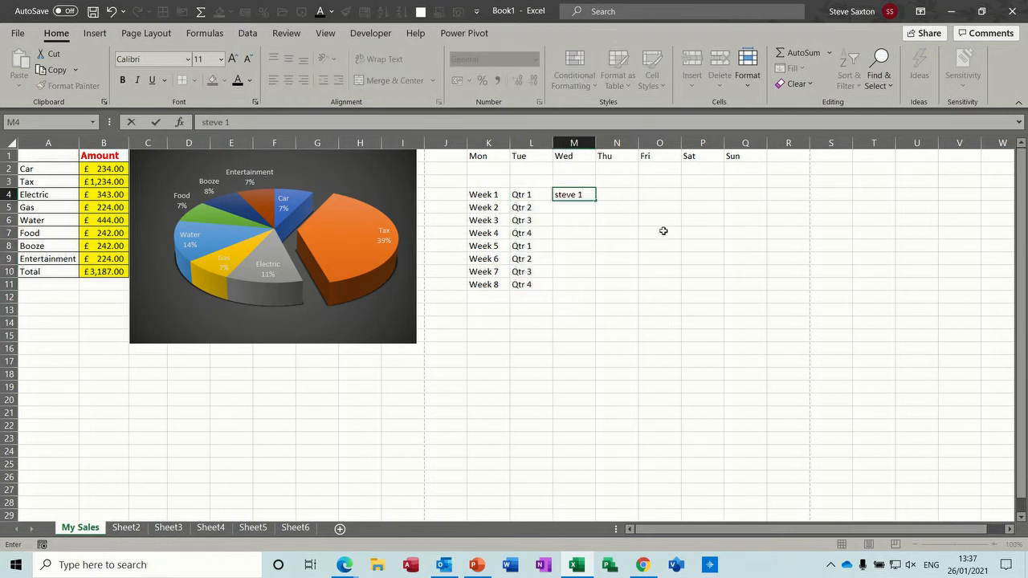
drag(597, 200, 597, 324)
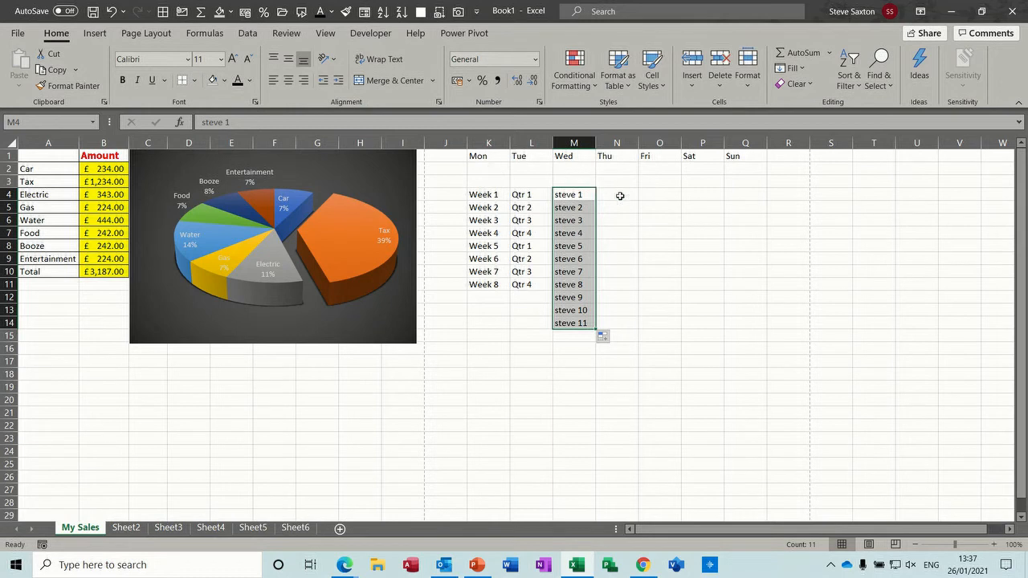
Step: Enter the date 26/1/21 in cell O3 and AutoFill consecutive dates down to O10
click(659, 182)
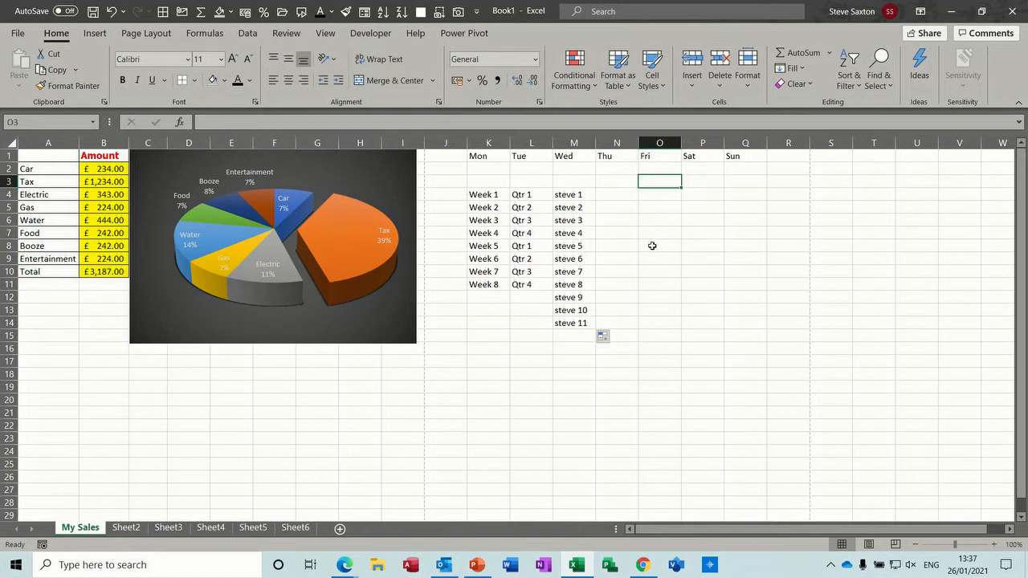
text(26/1/21)
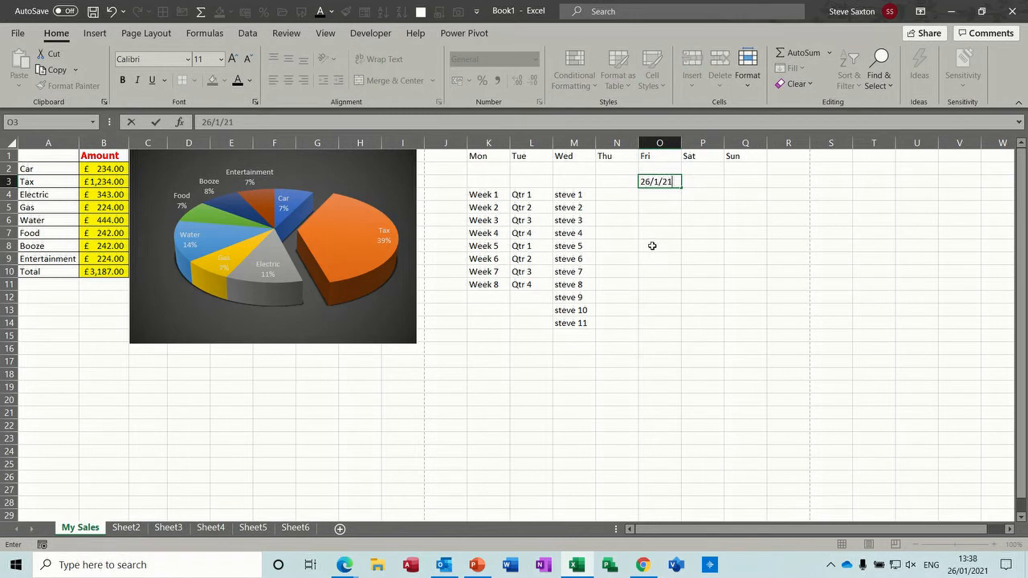
key(Return)
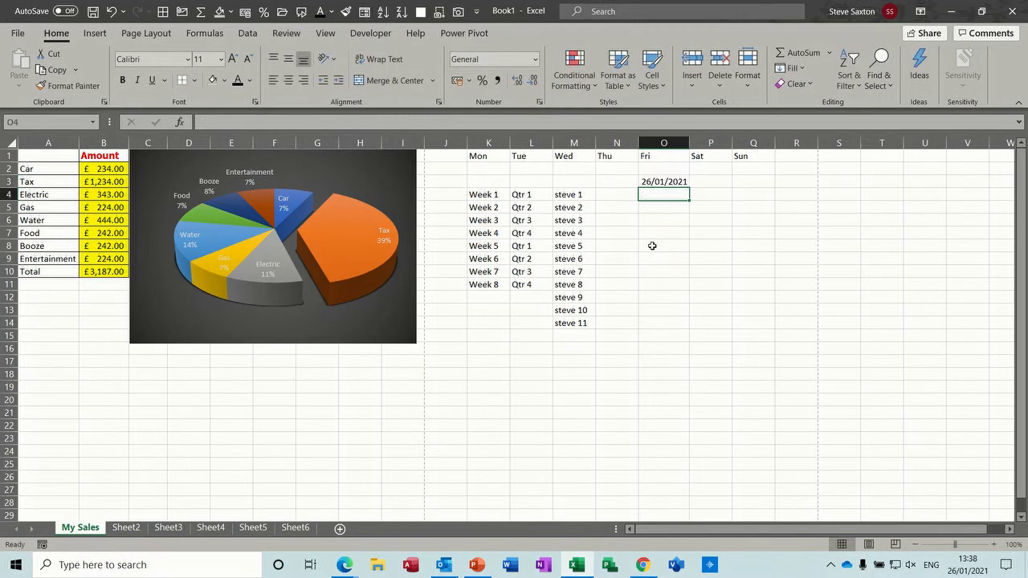
click(667, 183)
drag(689, 187, 689, 285)
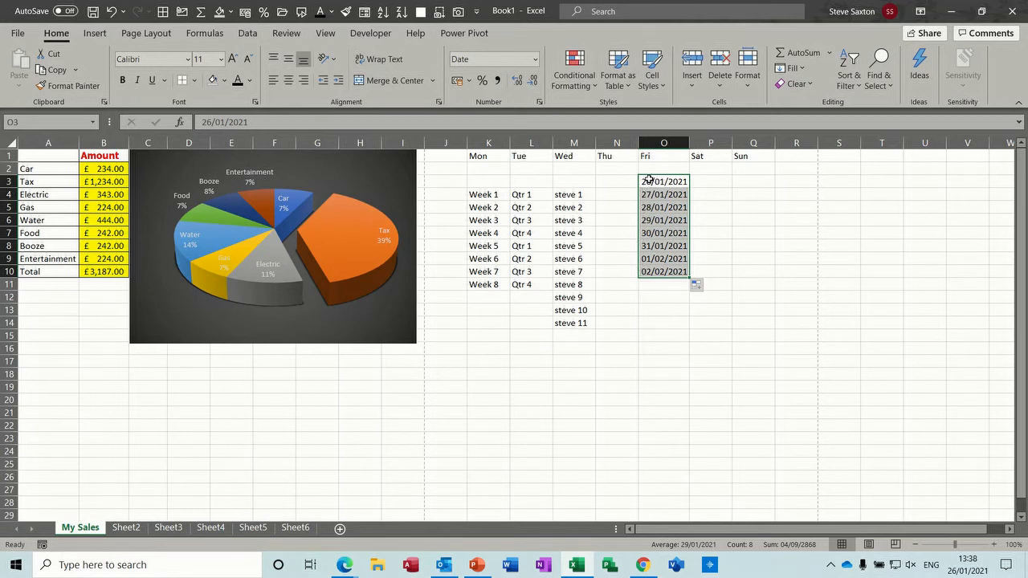
Step: Fill the date cells O3:O10 with yellow
click(224, 80)
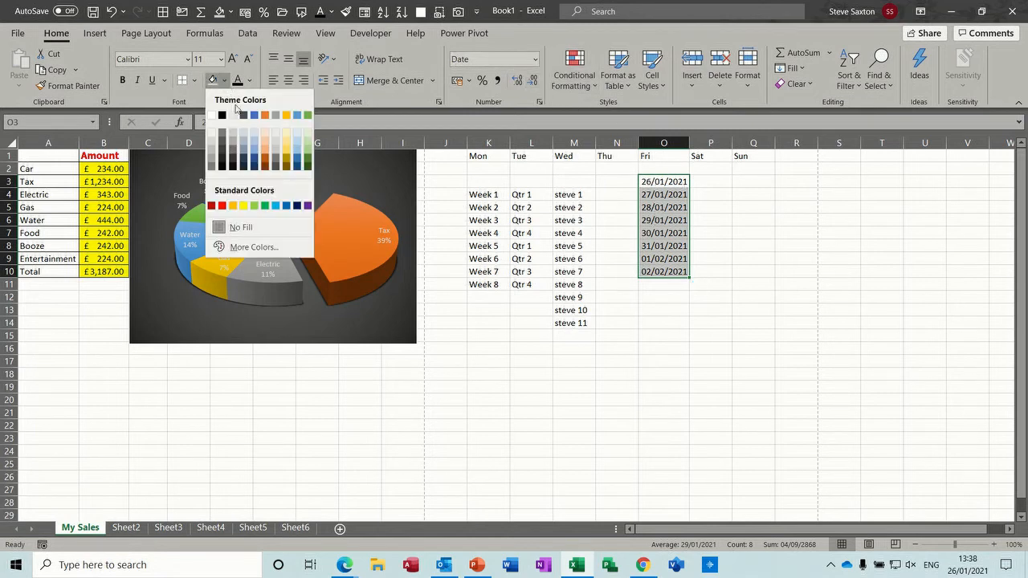
click(243, 208)
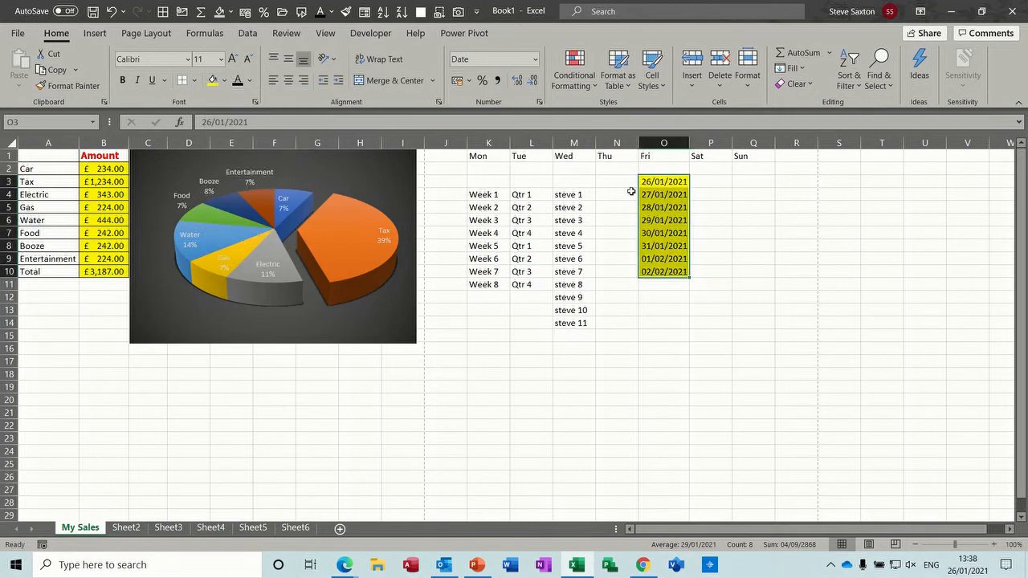
click(659, 284)
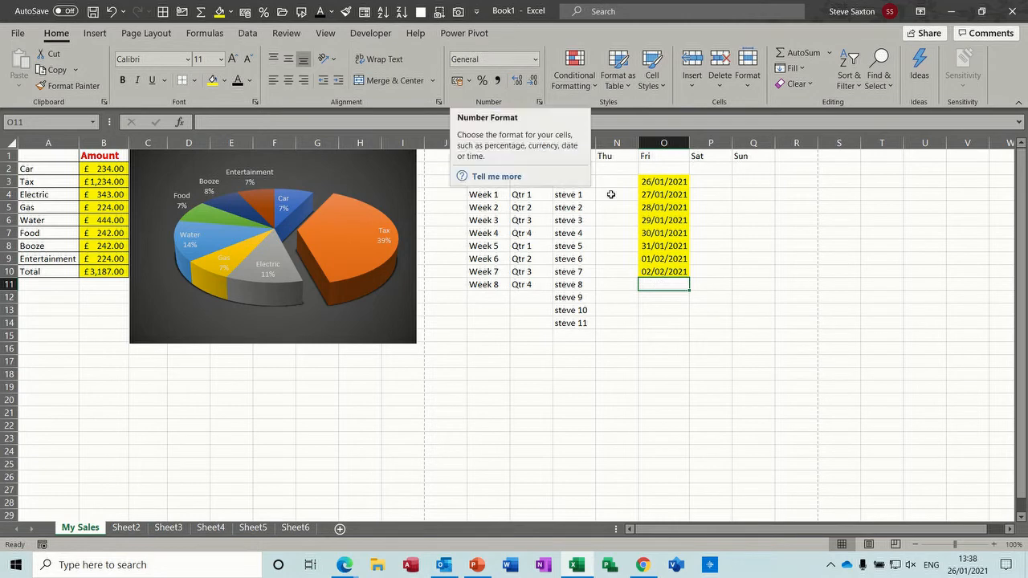
Step: Switch the number format of cell O3 to General and back to Short Date
click(650, 271)
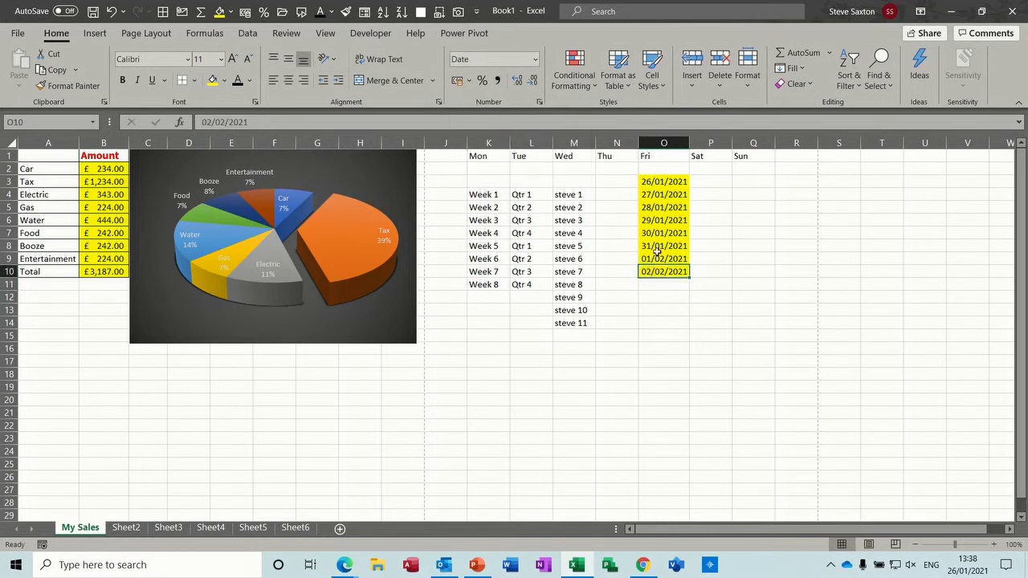
click(659, 180)
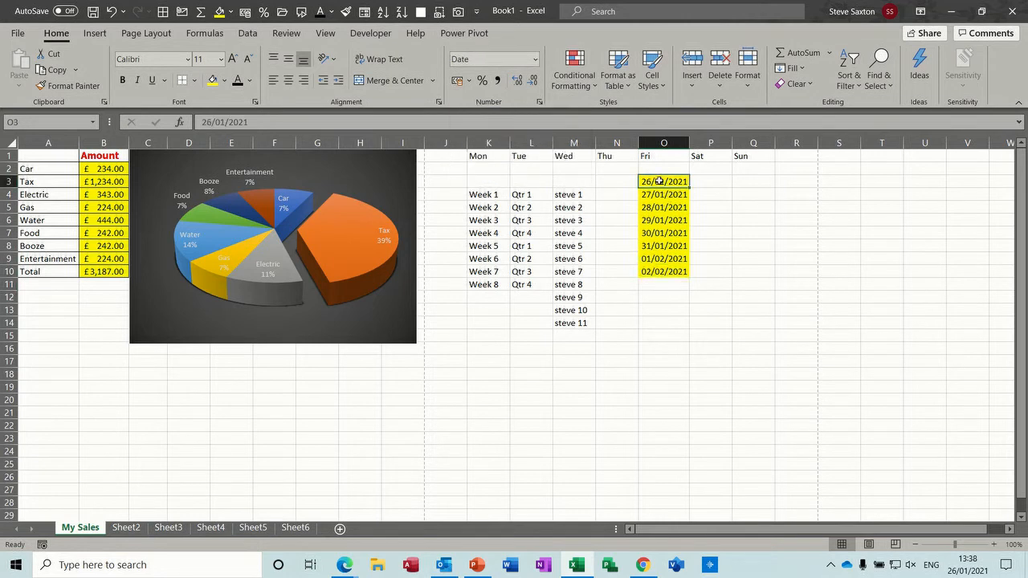
click(534, 59)
click(511, 81)
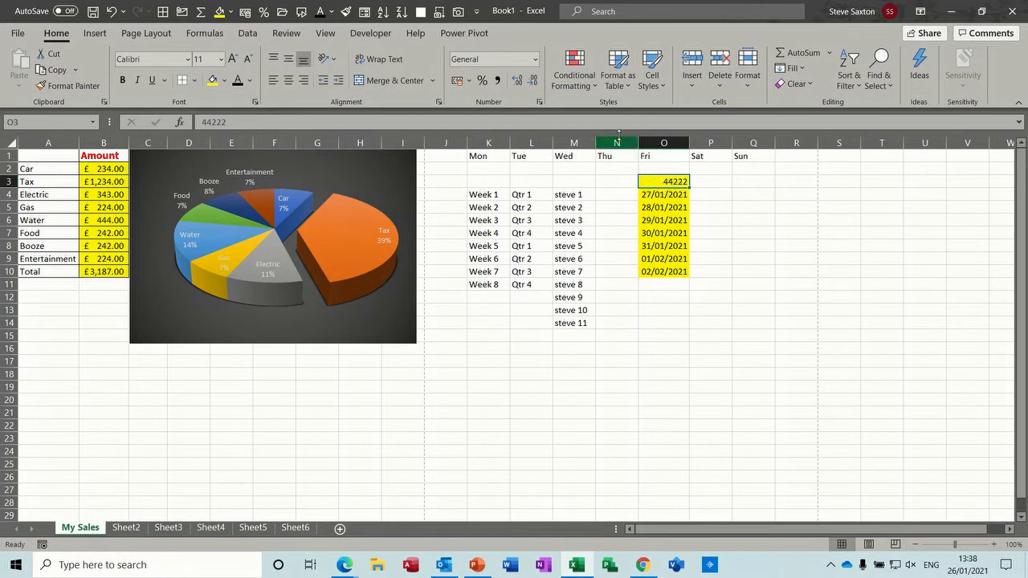
click(535, 64)
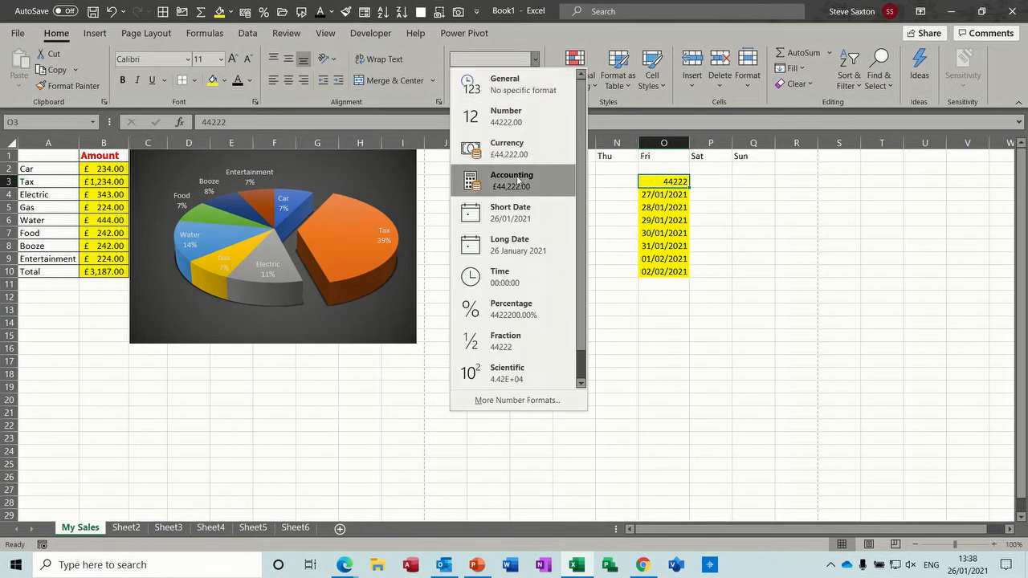
click(516, 210)
Step: Enter the numbers 1, 2, 3 and 4 in cells Q3 to Q6
click(750, 183)
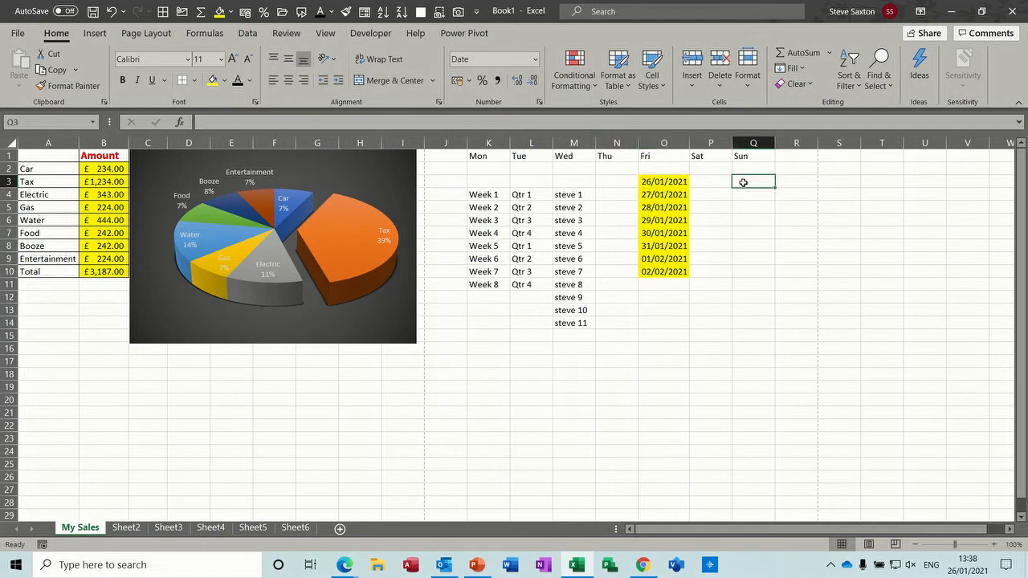
text(1)
key(Return)
text(2)
key(Return)
text(3)
key(Return)
text(4)
key(Return)
Step: Format the numbers in Q3:Q6 as Short Date
drag(756, 184, 755, 218)
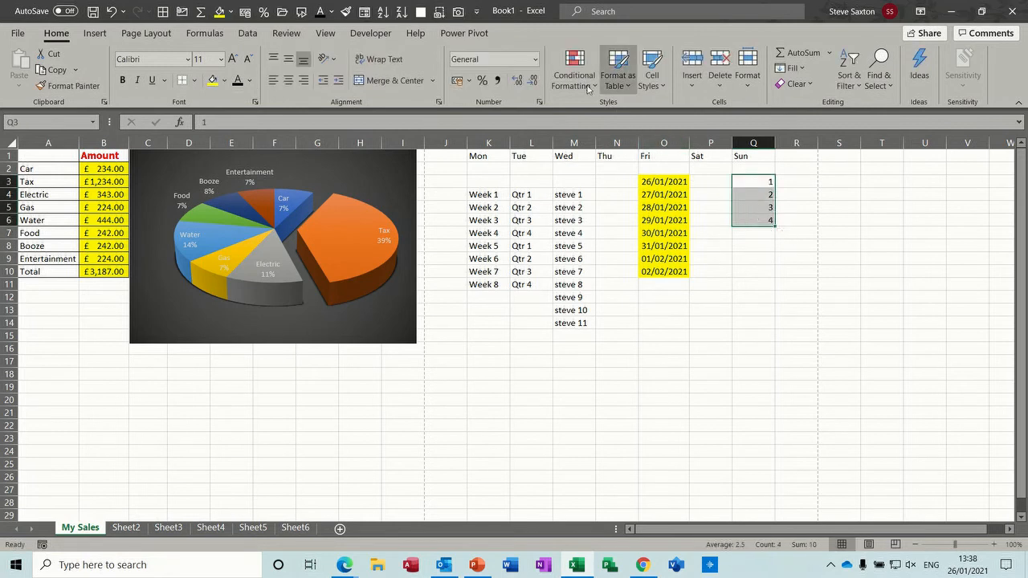
click(534, 59)
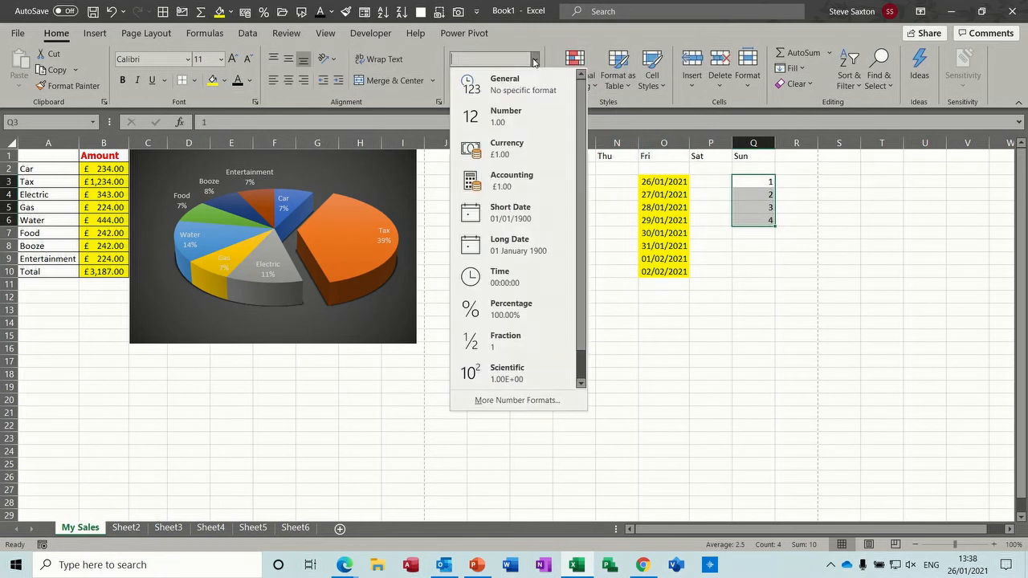
click(498, 216)
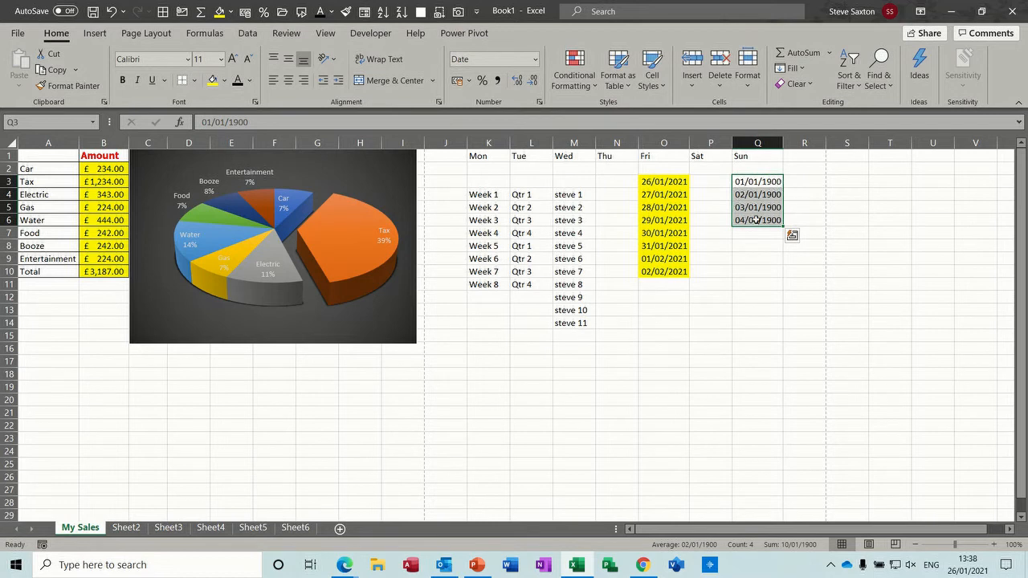
Step: Set the number format of cells O3 and Q3 to General
click(657, 182)
click(536, 60)
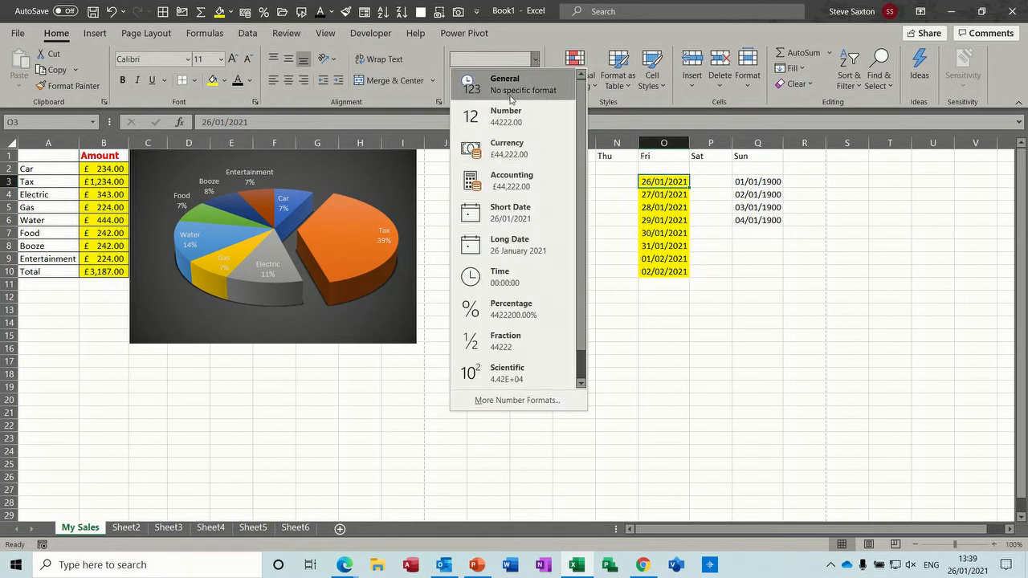
key(Escape)
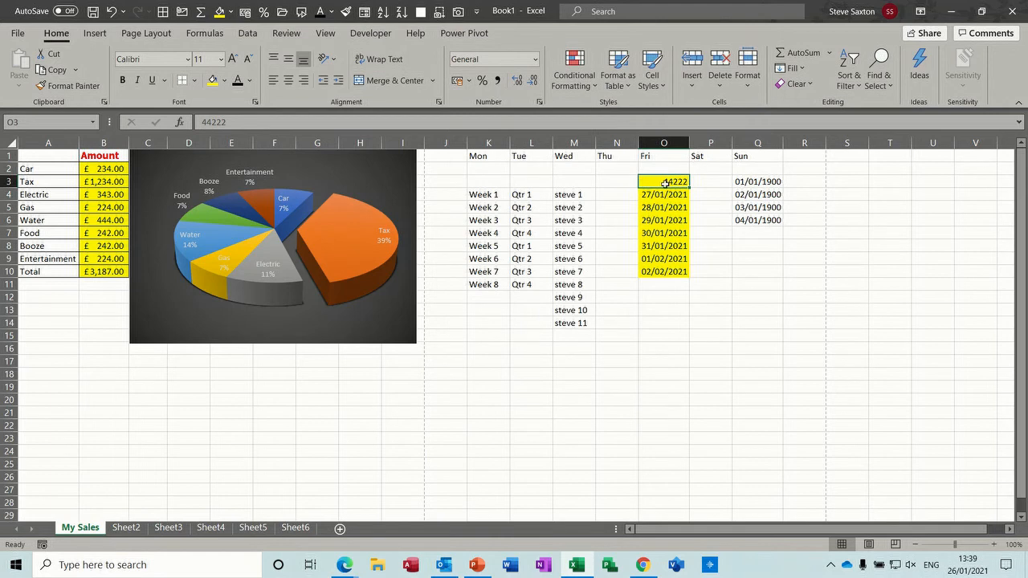
click(748, 183)
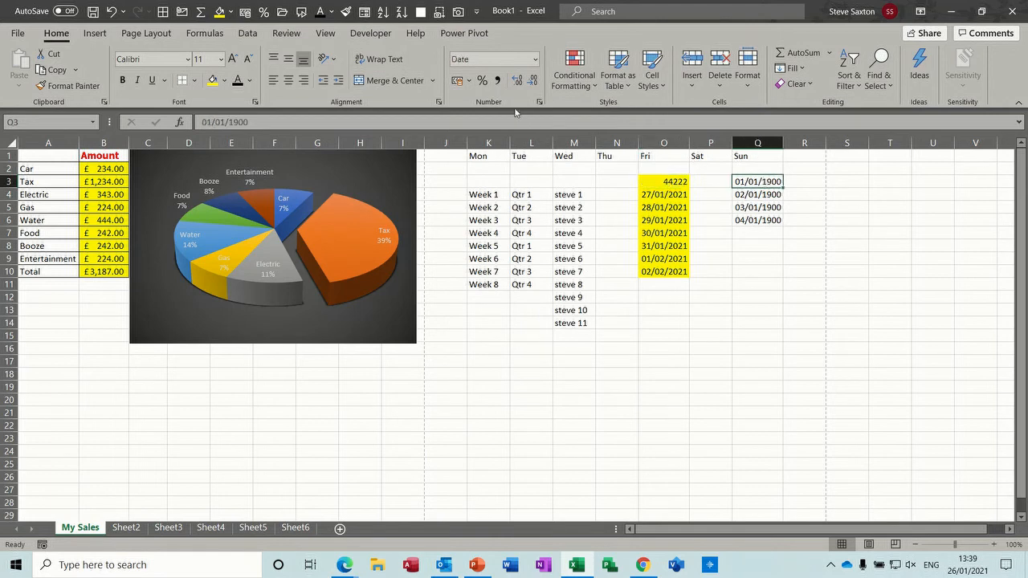
click(536, 63)
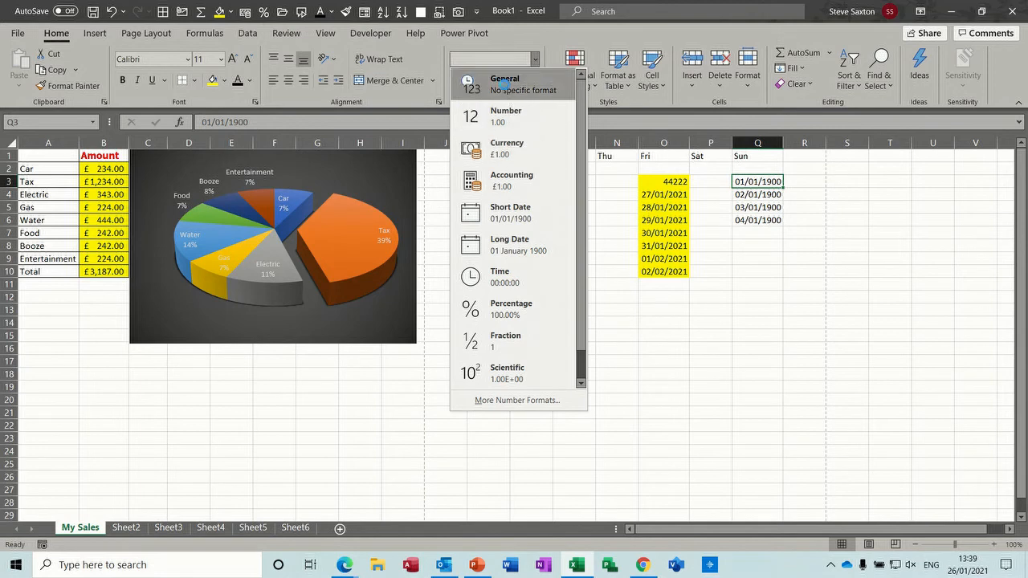
click(503, 84)
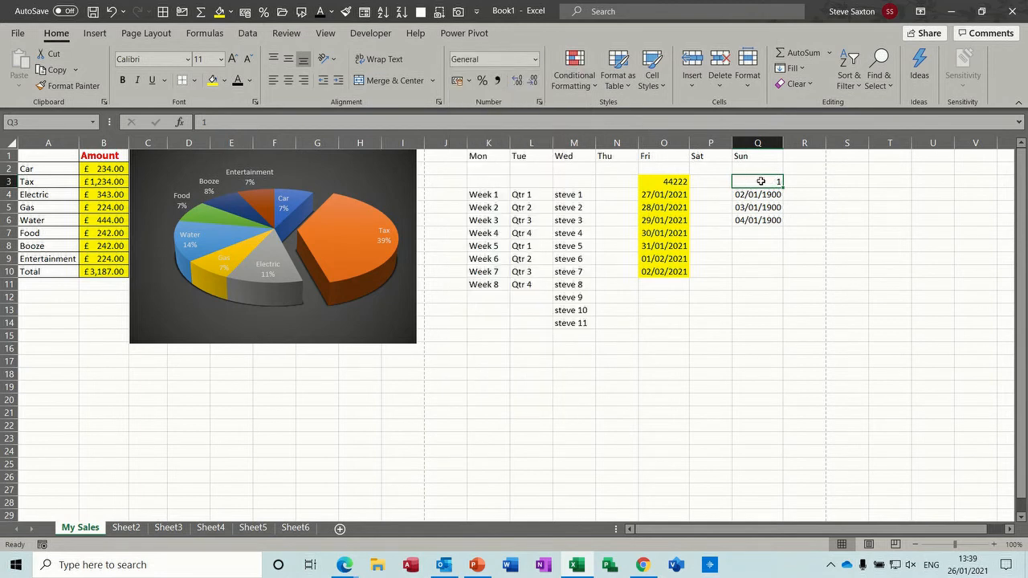
Step: Set the number format of cell O3 back to Short Date
click(661, 184)
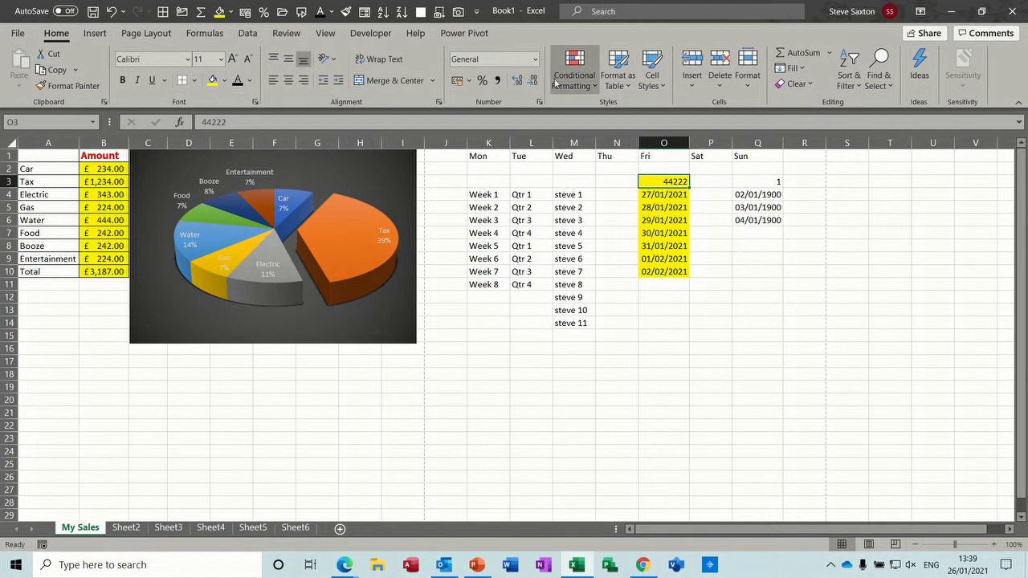
click(535, 59)
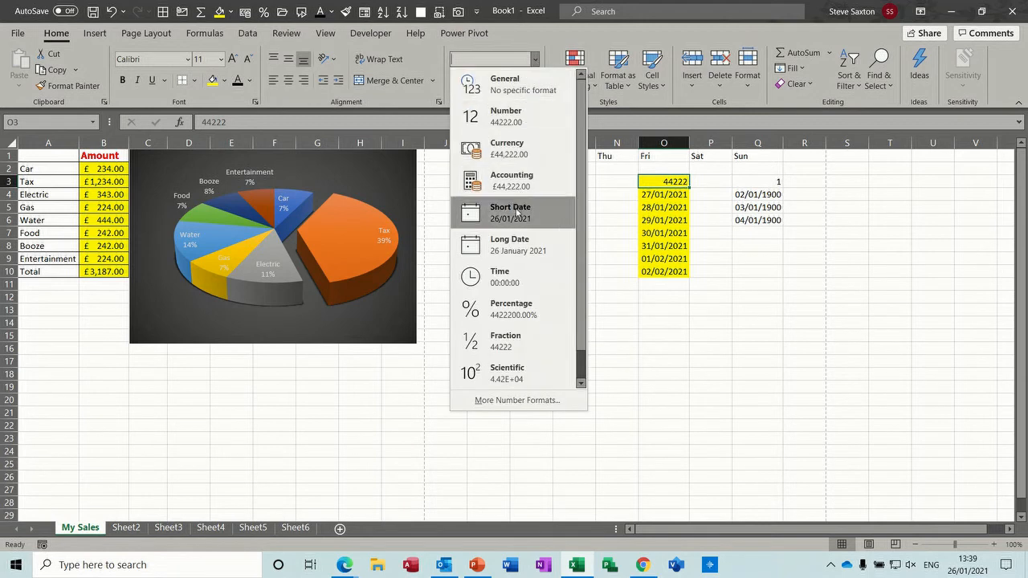
click(518, 214)
Step: Clear the contents of Q3:Q7 and set the range's number format to General
drag(765, 185, 774, 234)
key(Delete)
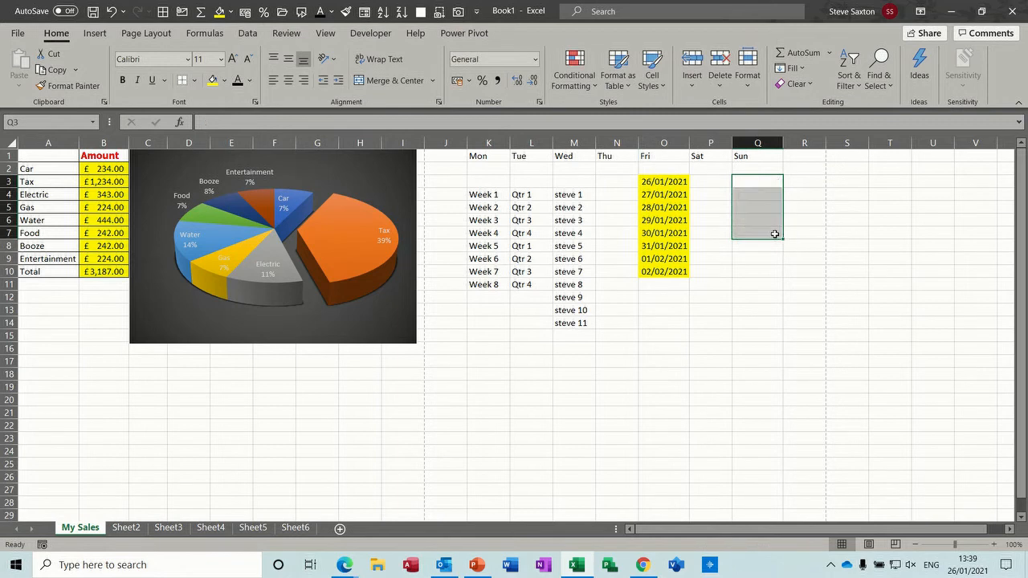
click(534, 60)
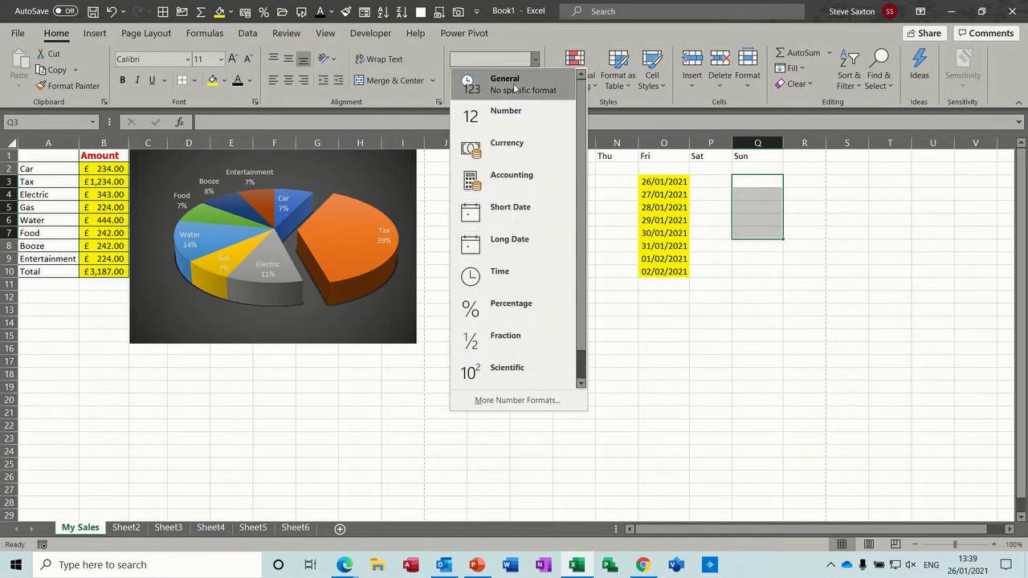
click(510, 80)
click(761, 194)
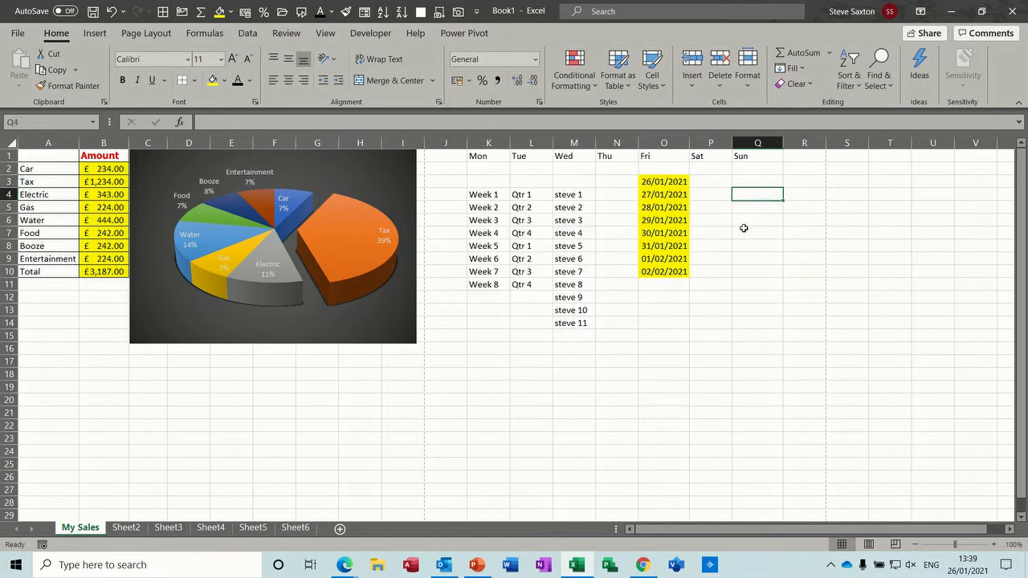
Step: Enter the formula =O3+10 in cell P3 to add ten days to the first date
click(651, 185)
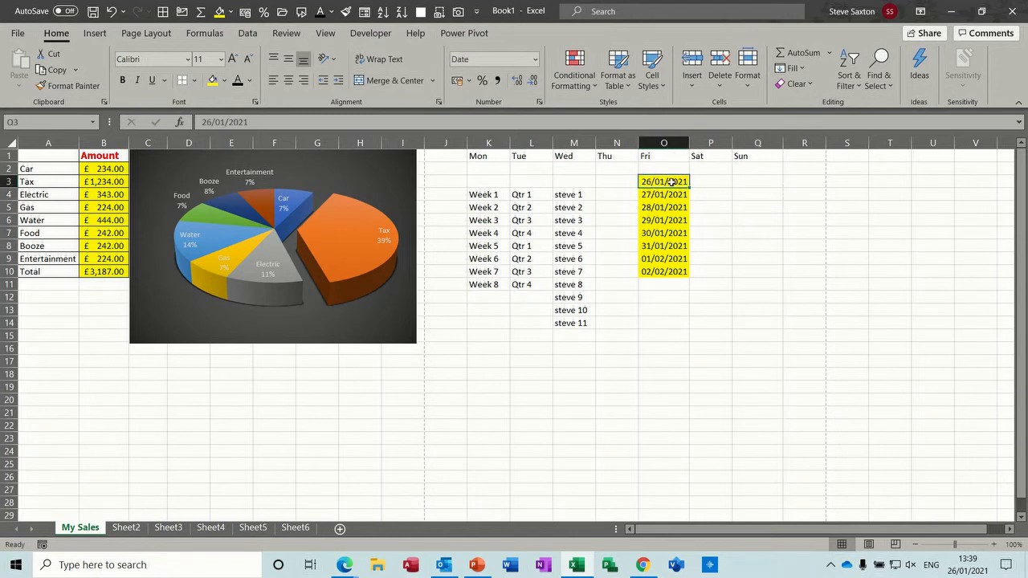
click(709, 182)
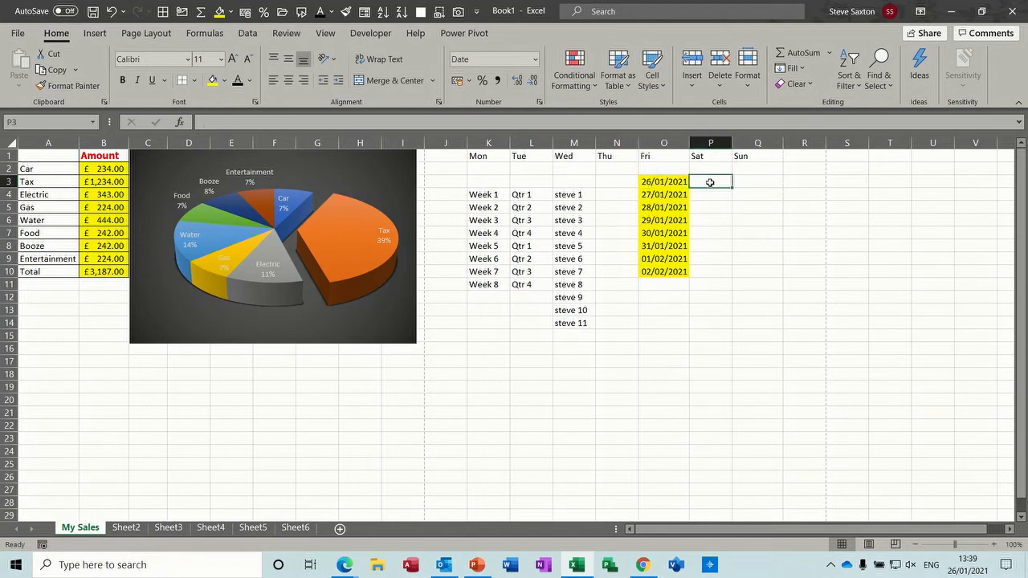
text(=)
click(667, 182)
text(+10)
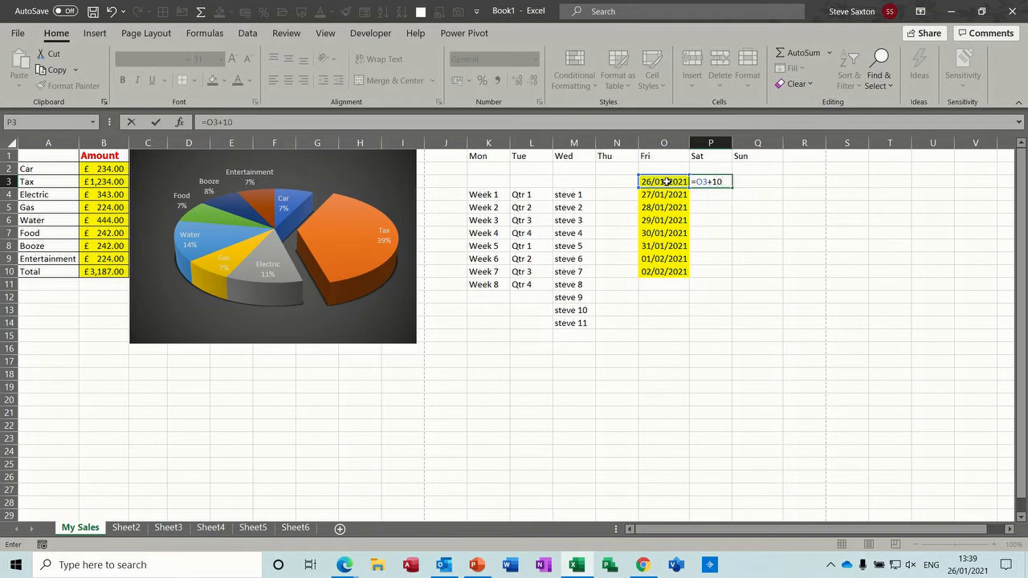
click(155, 123)
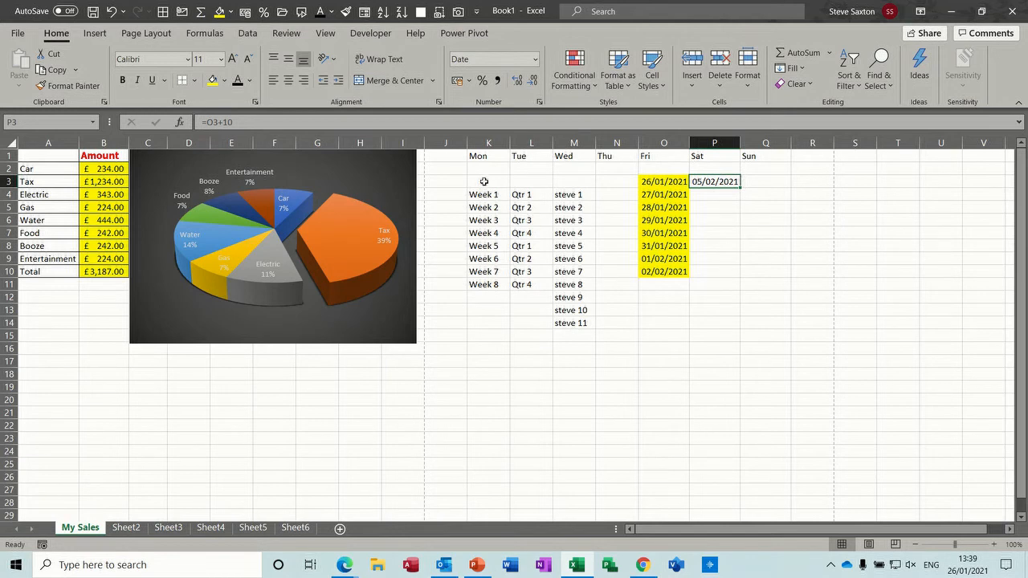
Step: Reset range K3:Q15 by clearing its contents and fill colour and applying the General number format
drag(488, 184, 741, 333)
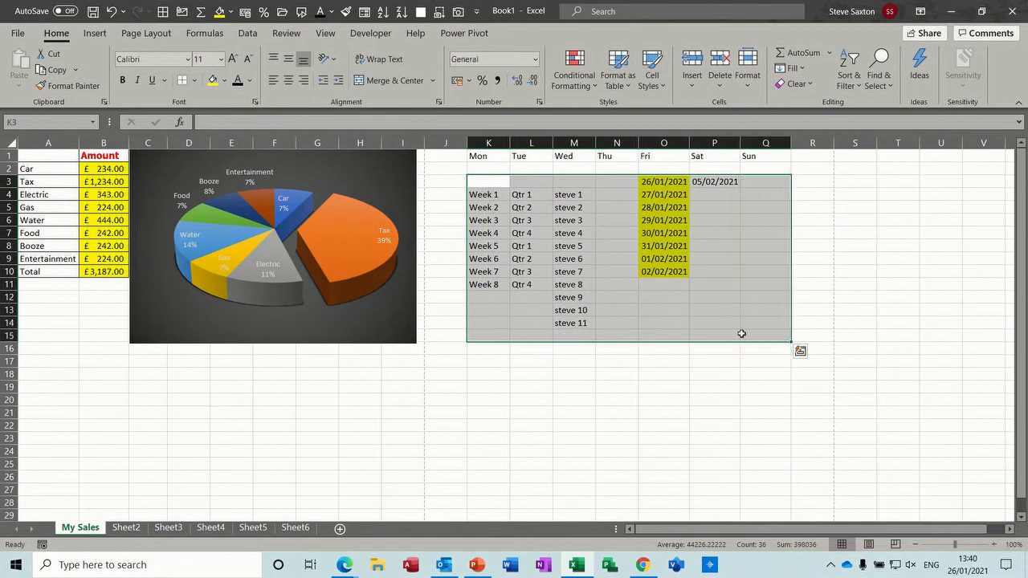
key(Delete)
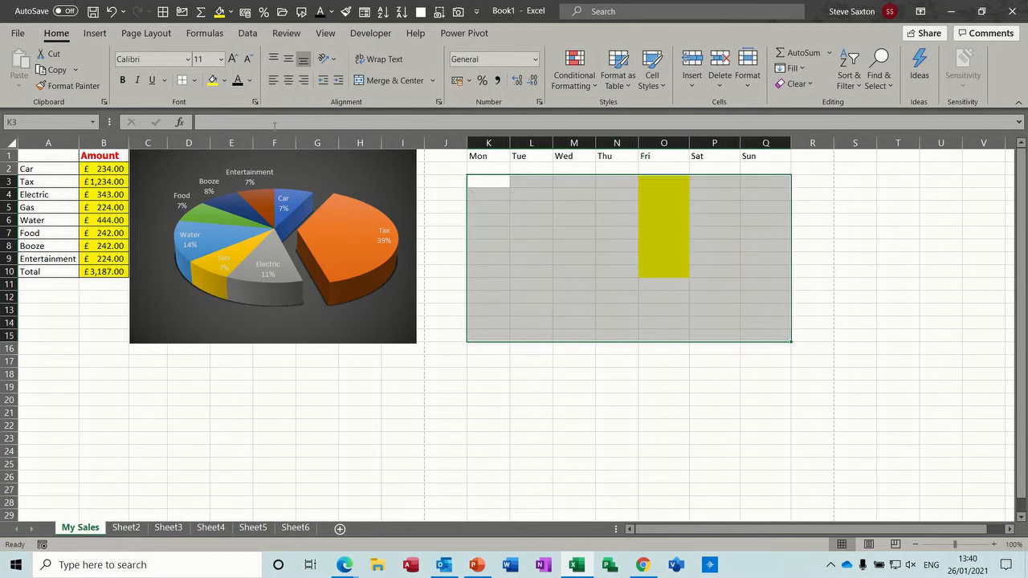
click(224, 80)
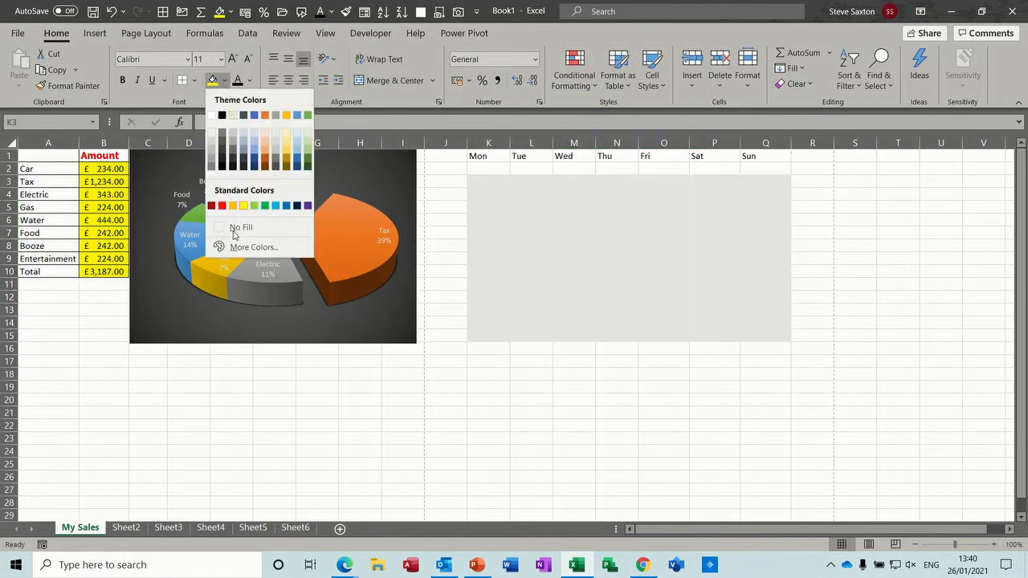
click(233, 228)
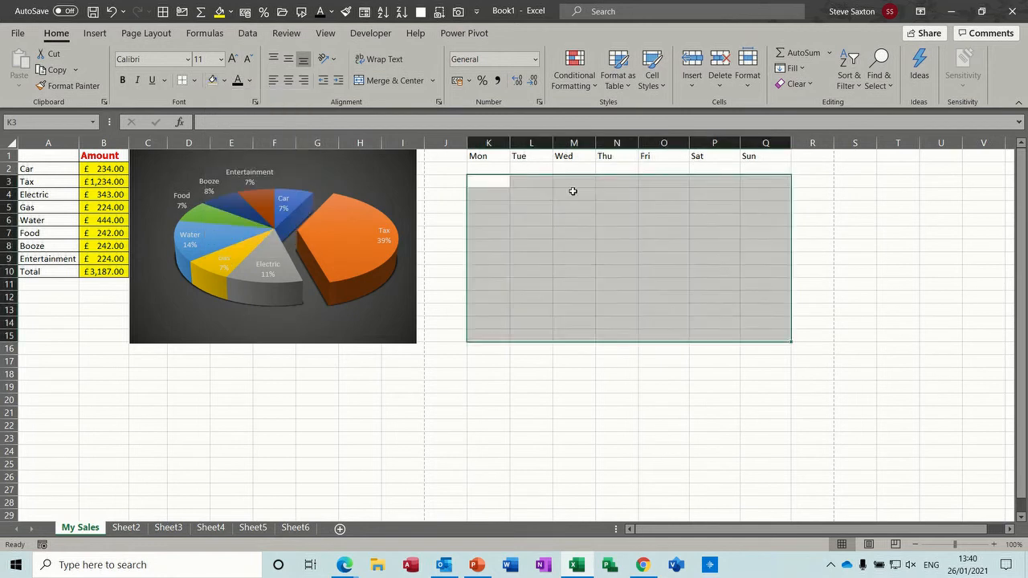
click(535, 59)
click(514, 86)
Step: Insert the current date in cell M6 and fill the cell yellow
click(573, 220)
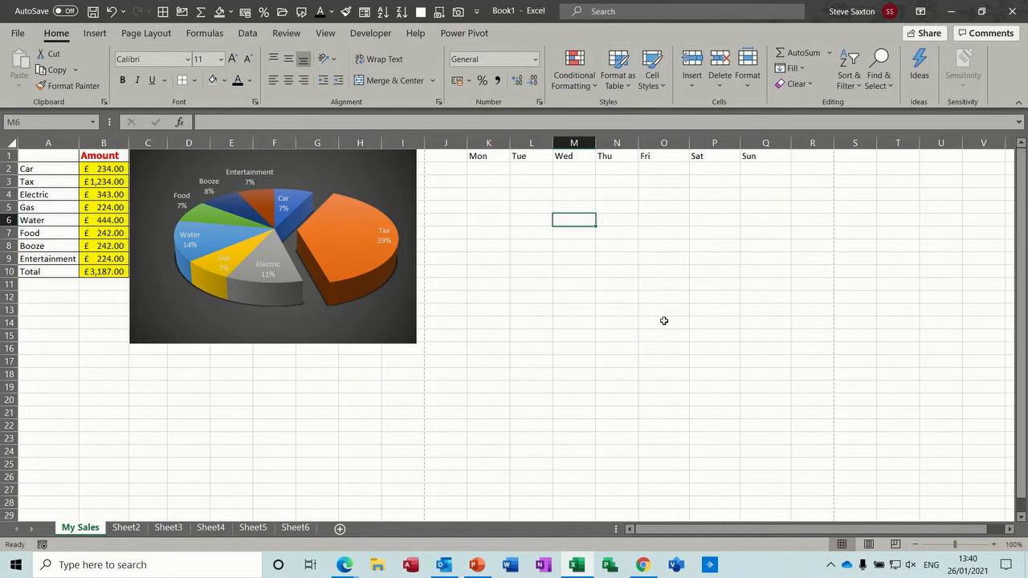
key(ctrl+semicolon)
key(Return)
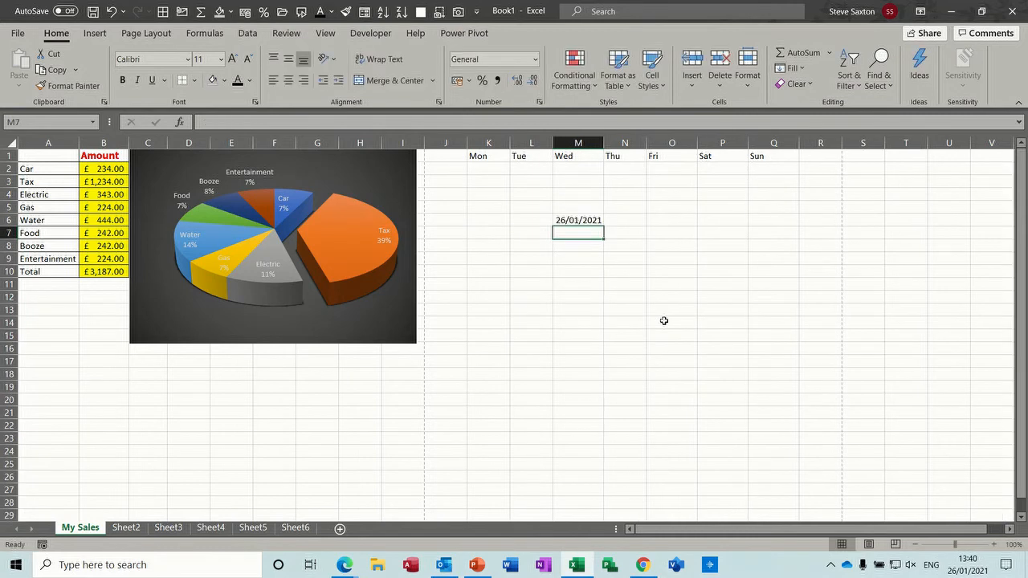
click(584, 222)
click(224, 80)
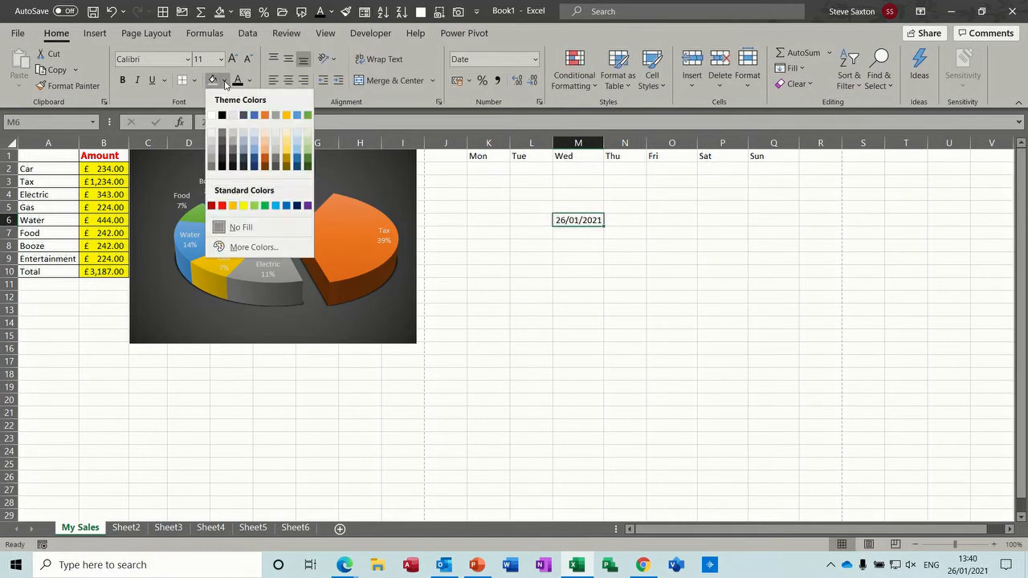
click(246, 205)
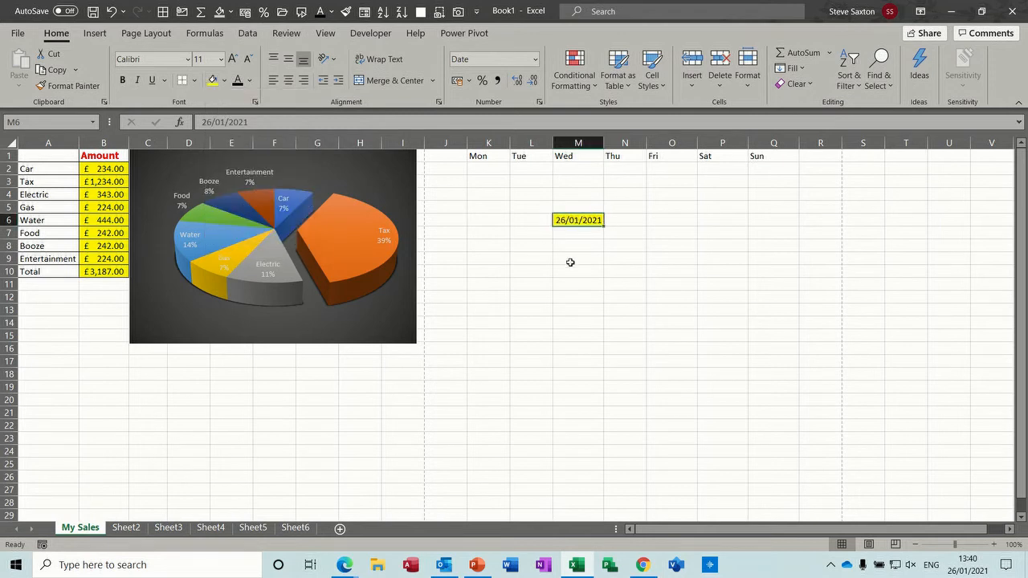
Step: Clear the date from cell M6 and enter 123 in both M5 and M6
key(Delete)
click(667, 268)
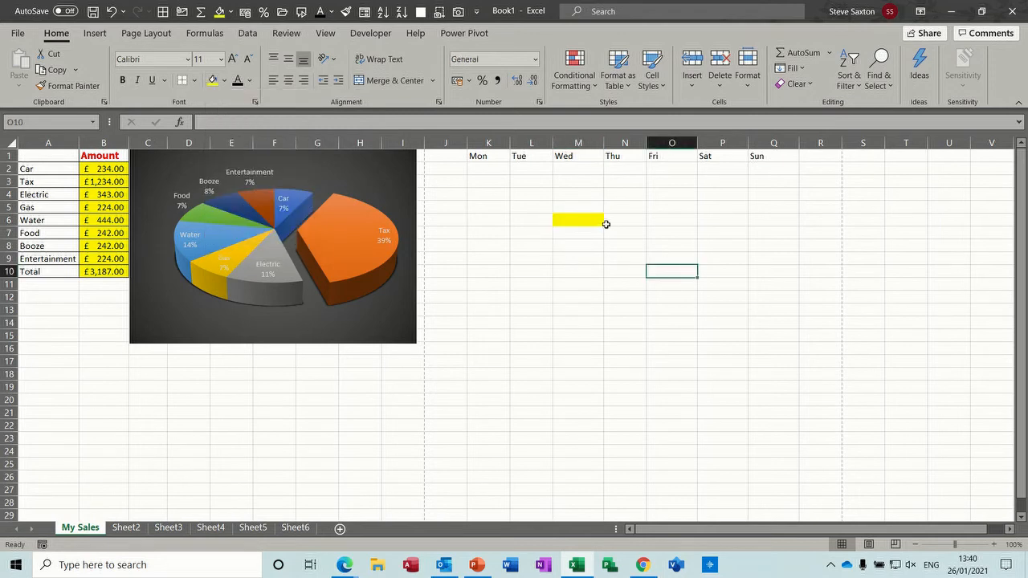
click(557, 206)
text(123)
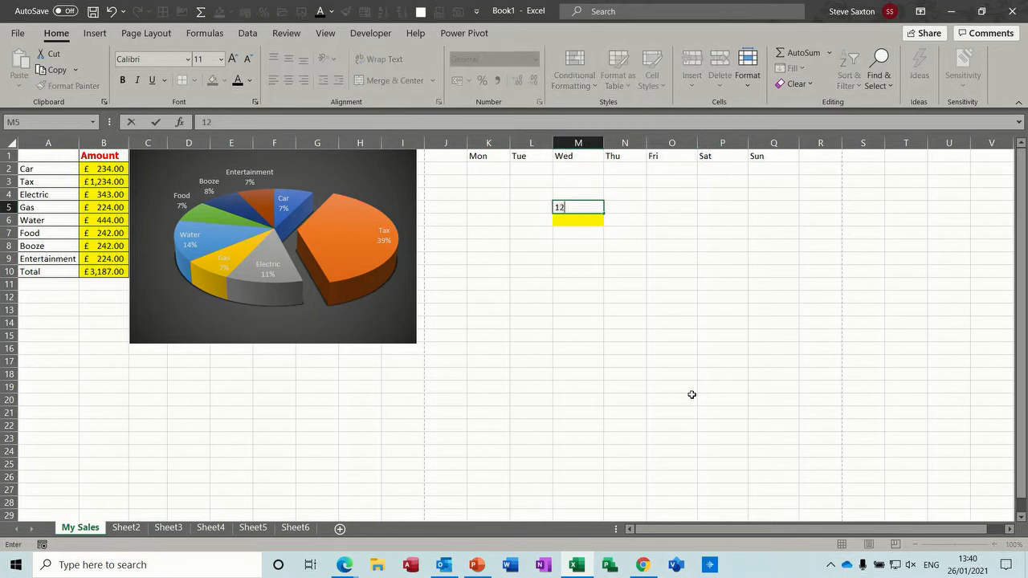
key(Return)
text(123)
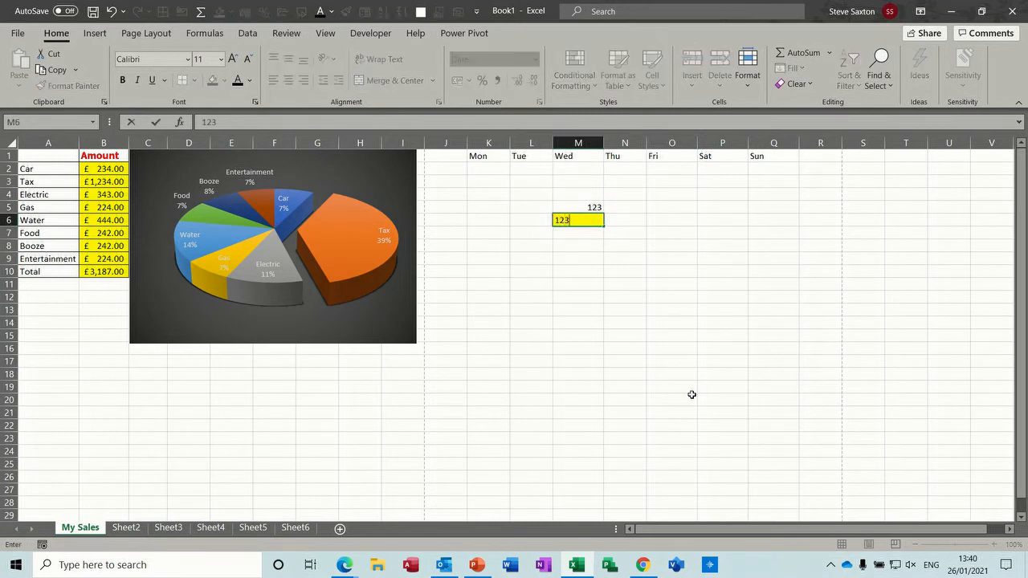
key(Return)
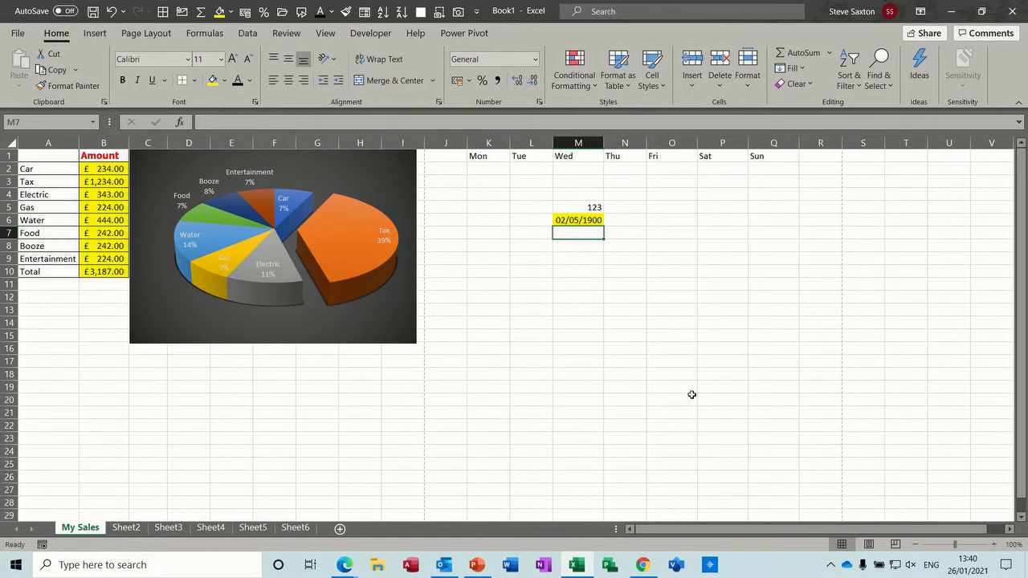
Step: Set the number format of cell M6 to General
click(594, 219)
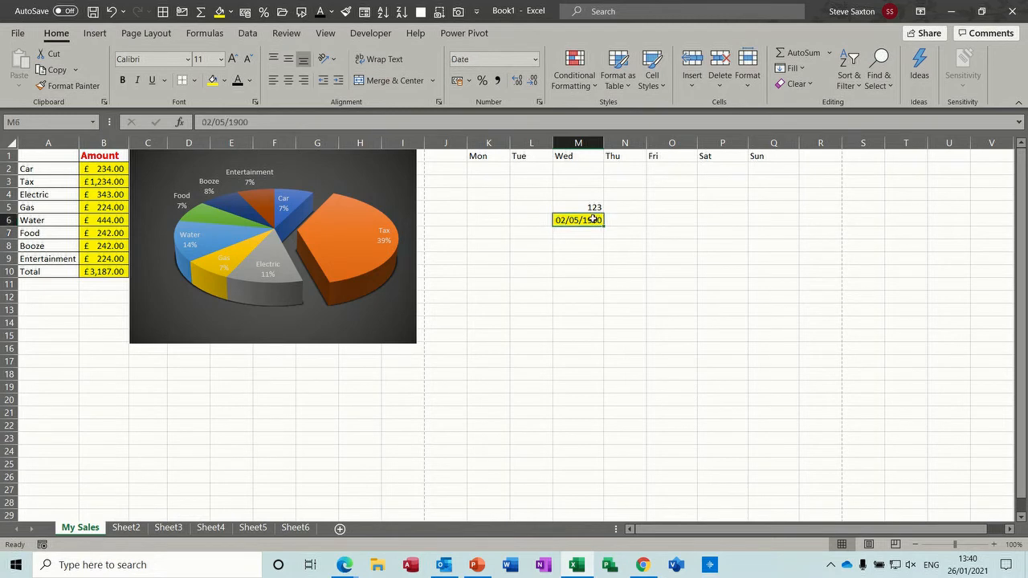
click(535, 59)
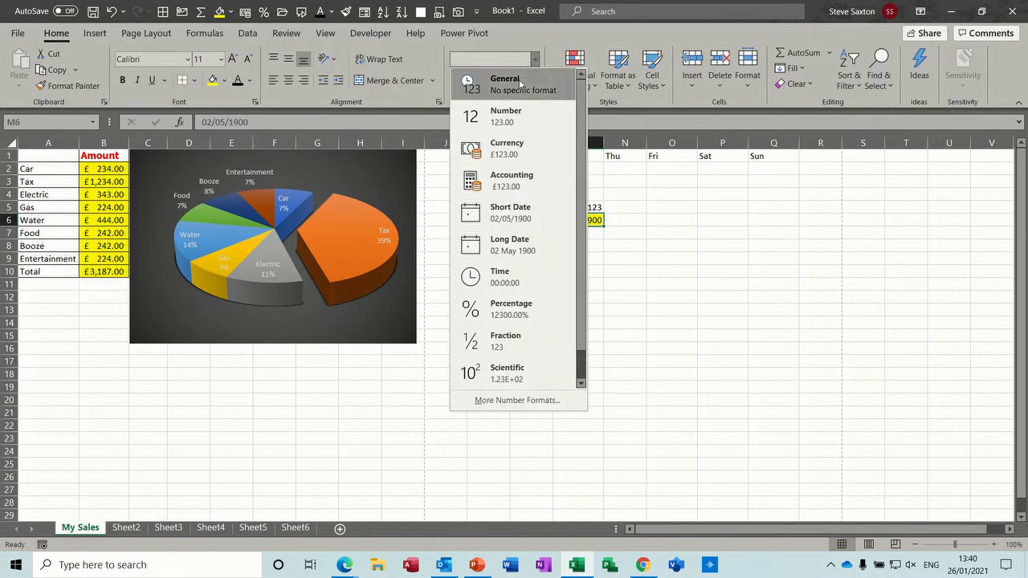
click(494, 81)
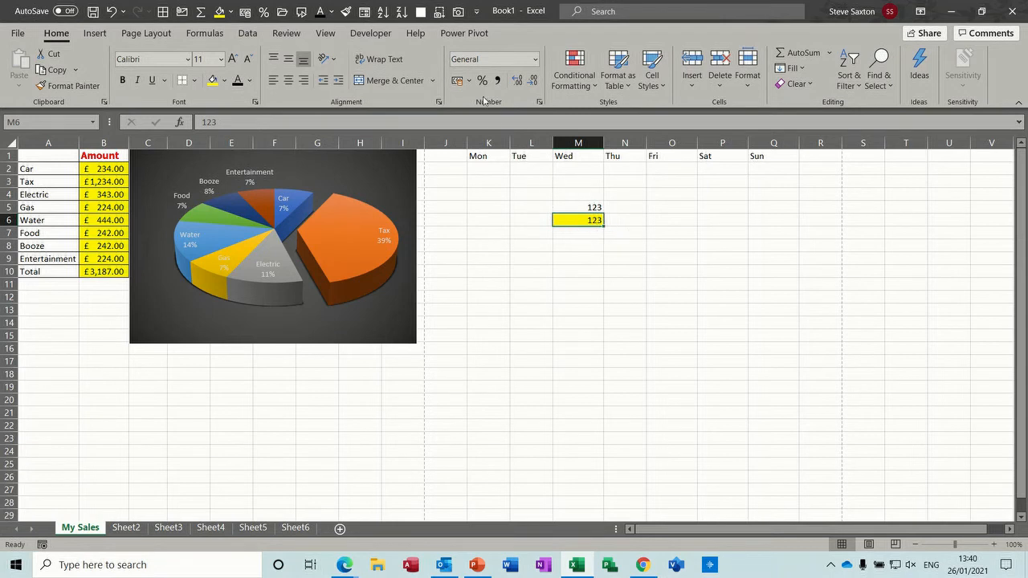
click(536, 60)
click(536, 61)
click(536, 61)
click(535, 61)
Step: Clear the contents of M5:M8 and remove the range's fill colour
drag(570, 206, 570, 246)
key(Delete)
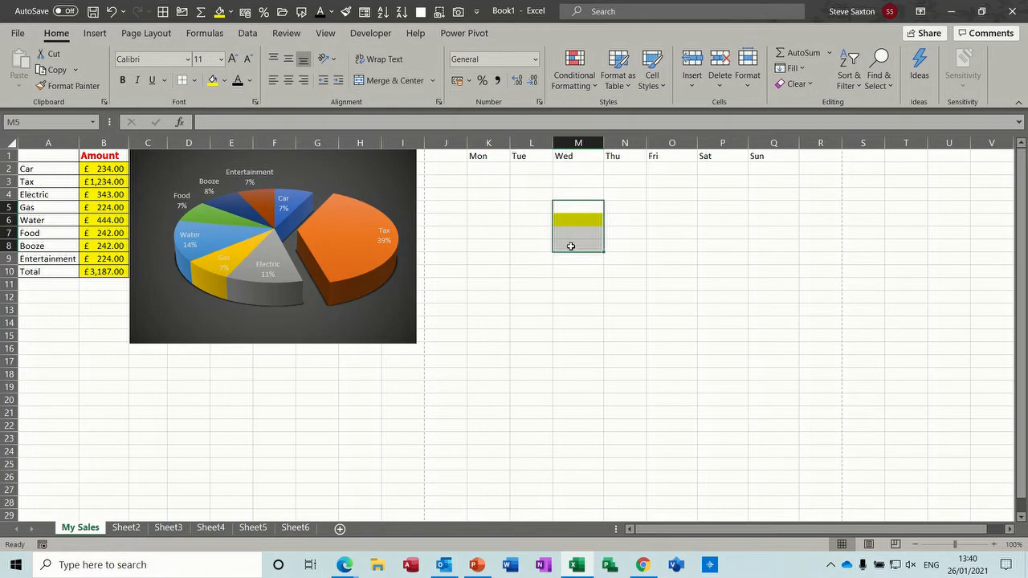
click(224, 81)
click(238, 227)
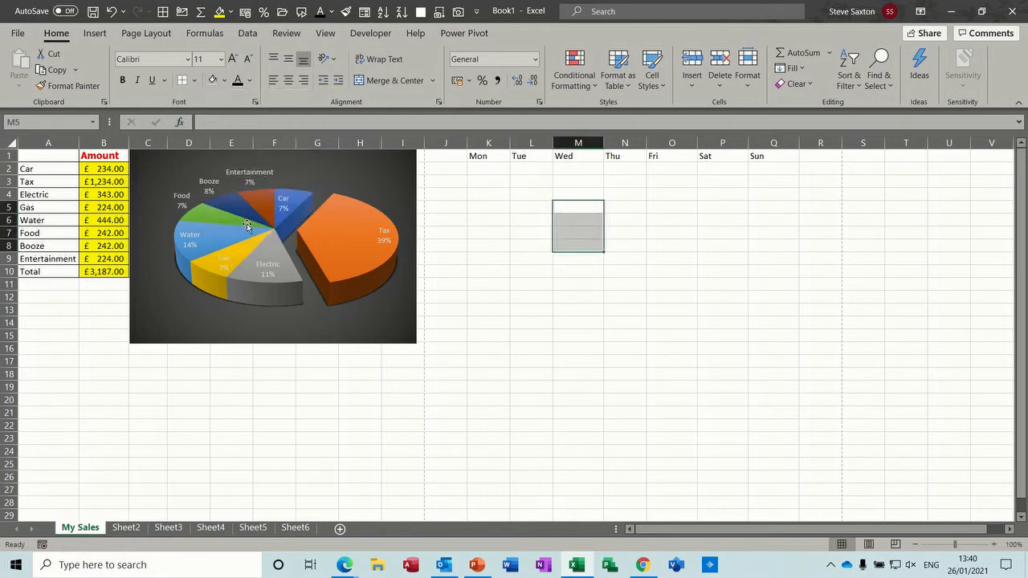
Step: Enter the values 12, 45, 5, 44, 66, 77 and 77 in K2:Q2 below the weekday headings Mon to Sun
click(480, 170)
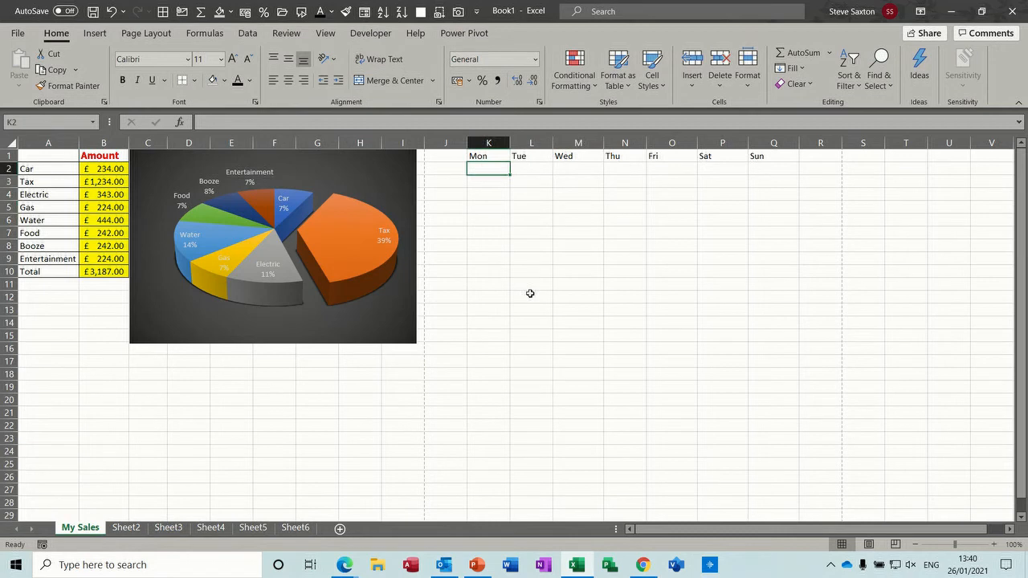
text(12)
key(Return)
text(3)
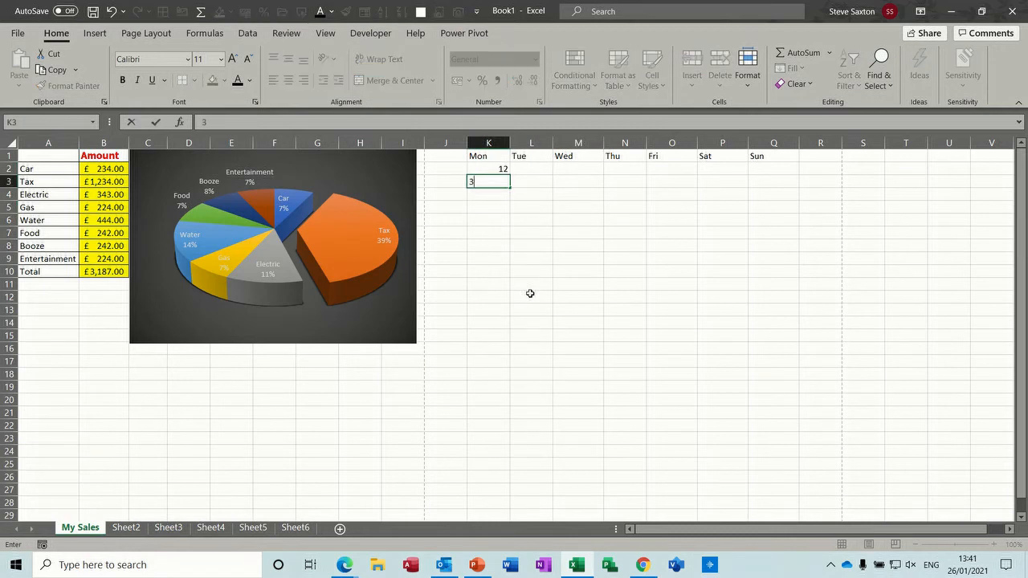
key(ctrl+Return)
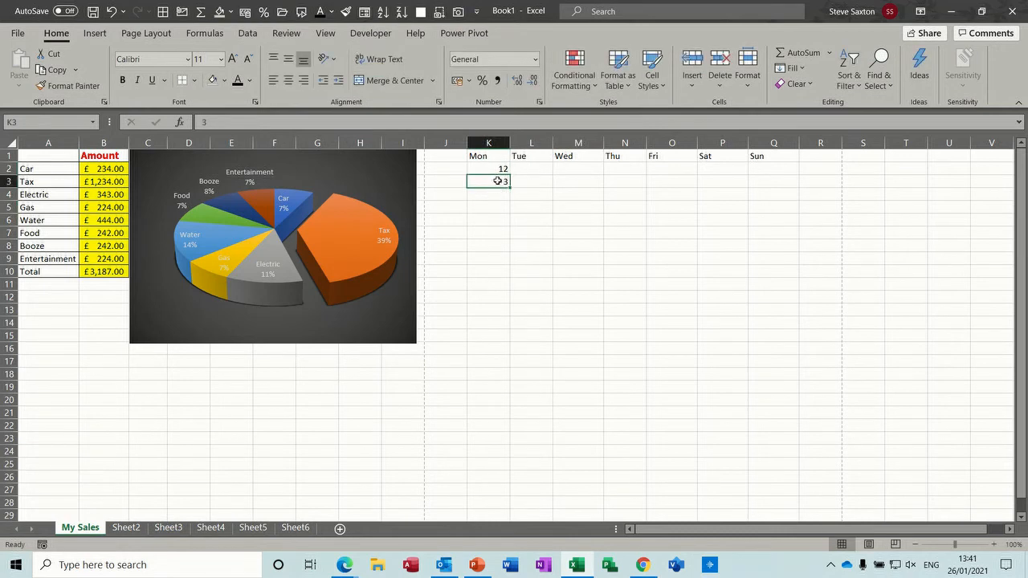
click(533, 170)
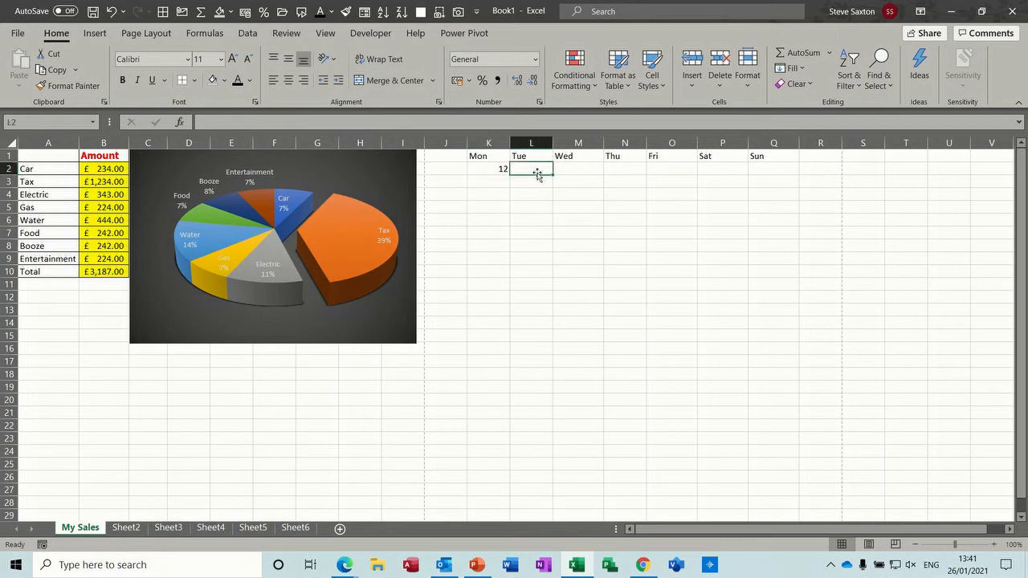
text(45)
key(Tab)
text(5)
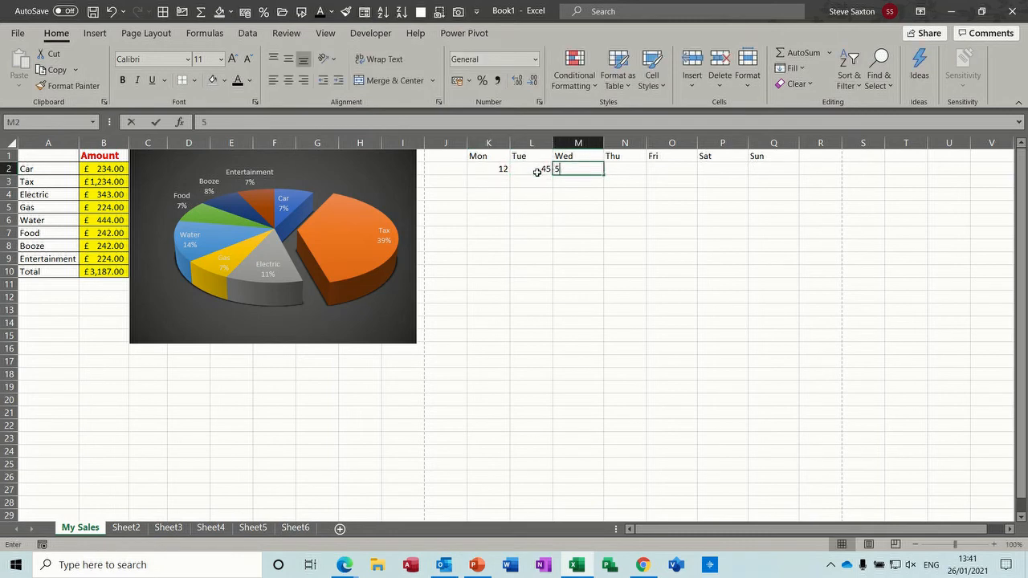
key(Tab)
text(44)
key(Tab)
text(66)
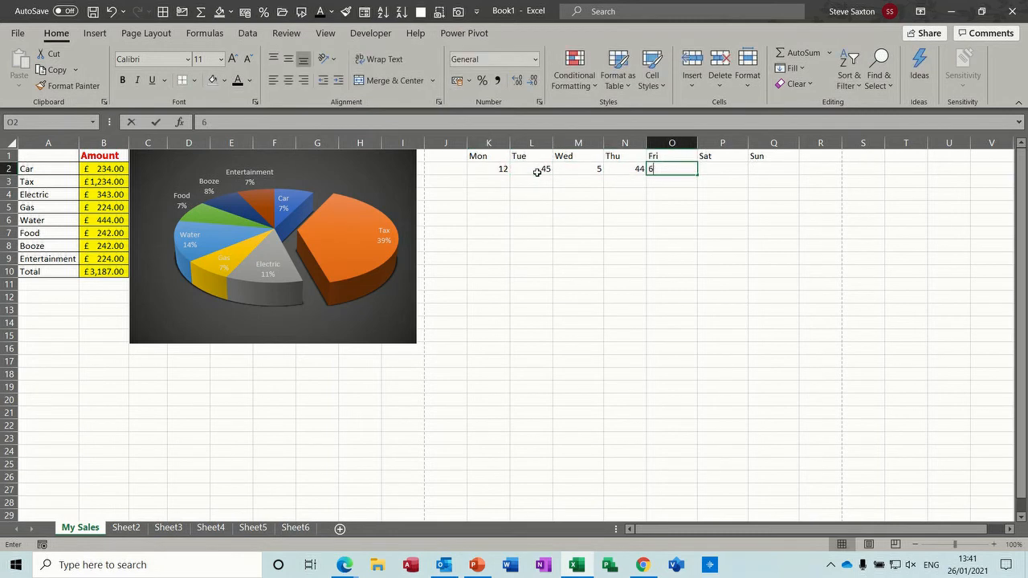
key(Tab)
text(77)
key(Tab)
text(77)
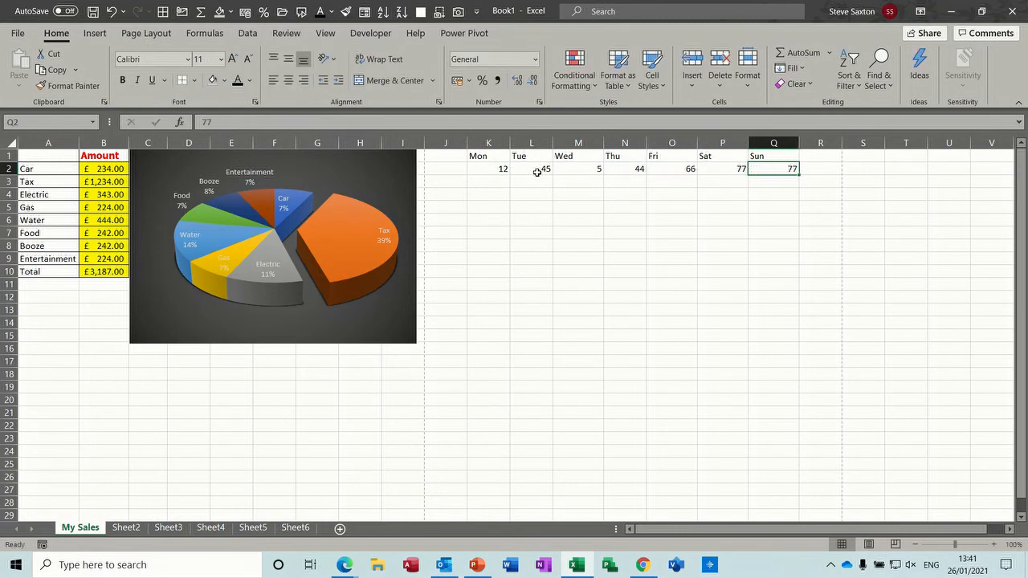
key(Tab)
Step: Enter the formula =K2+L2 in cell K5 and check it against the sum of the selected cells K2:L2
click(492, 210)
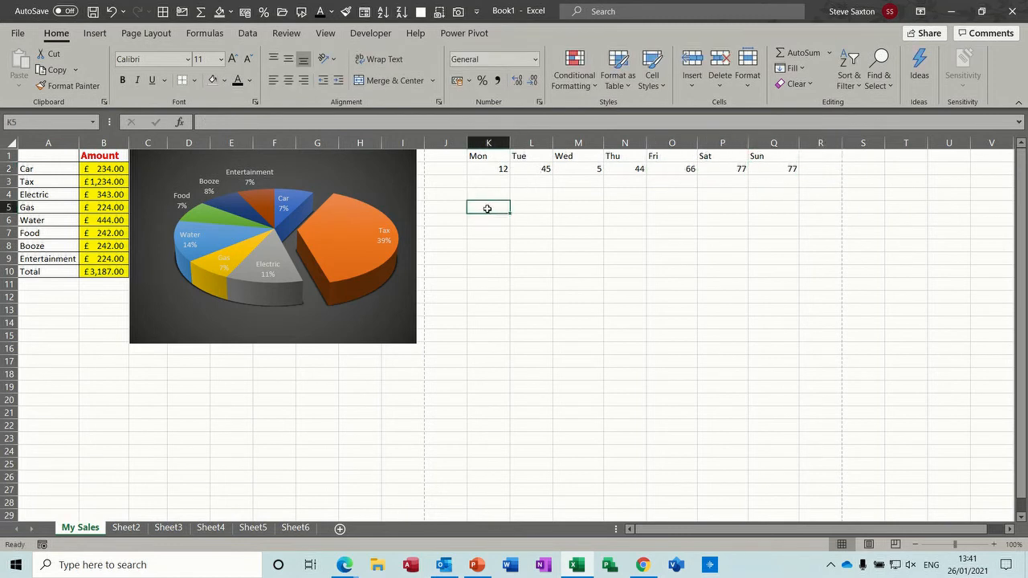
click(89, 270)
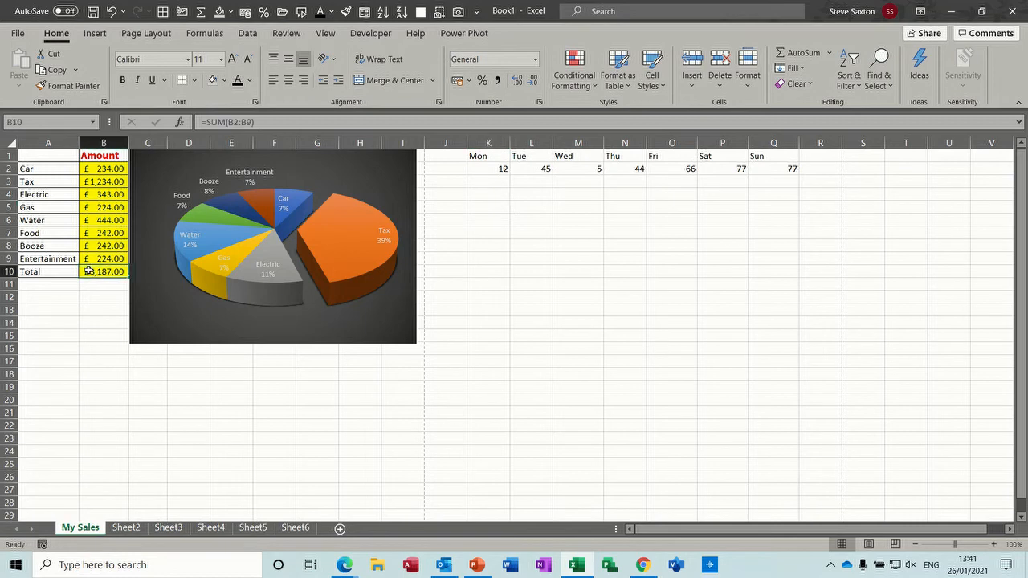
click(487, 208)
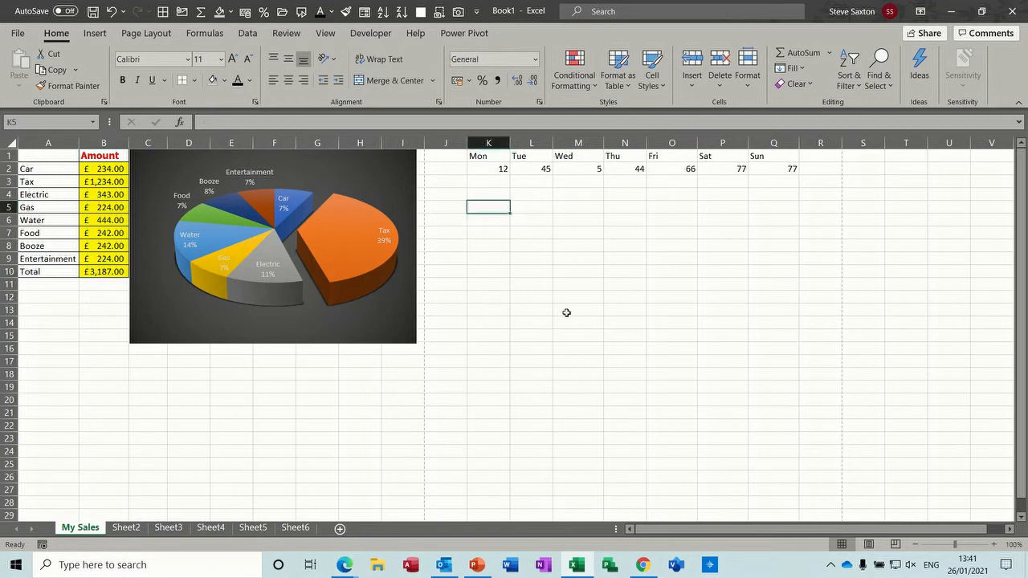
text(=)
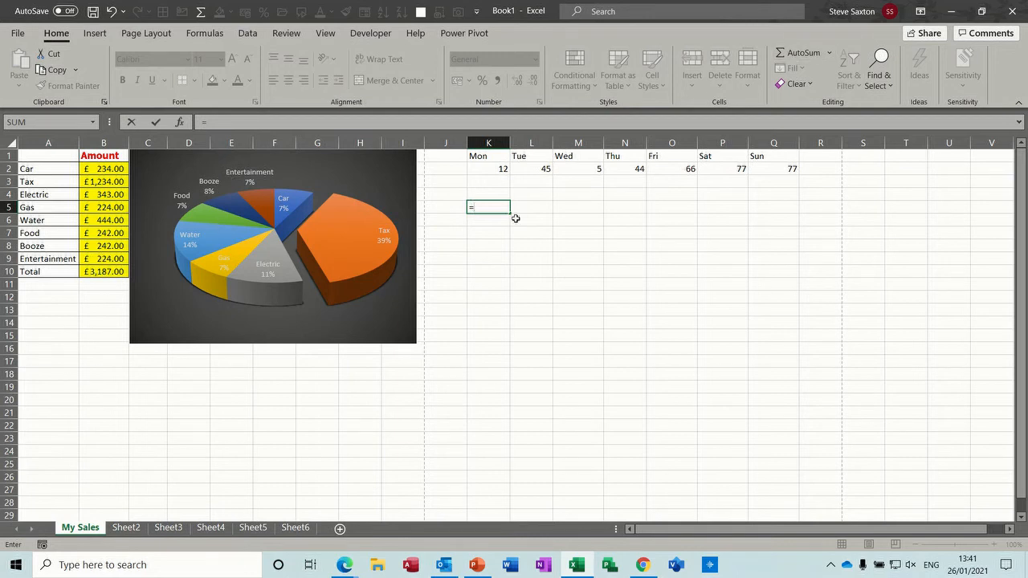
click(484, 165)
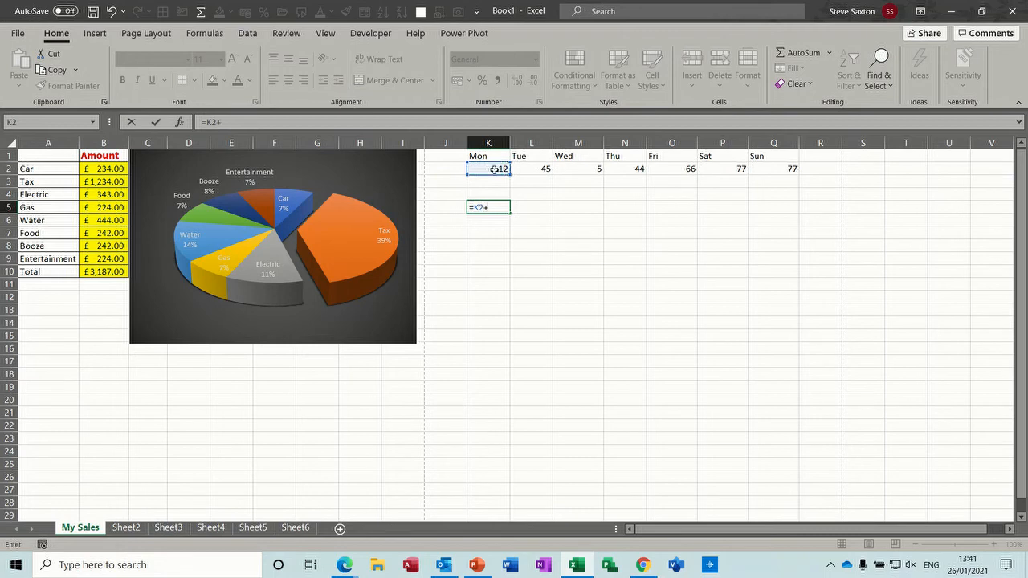
text(+)
click(536, 168)
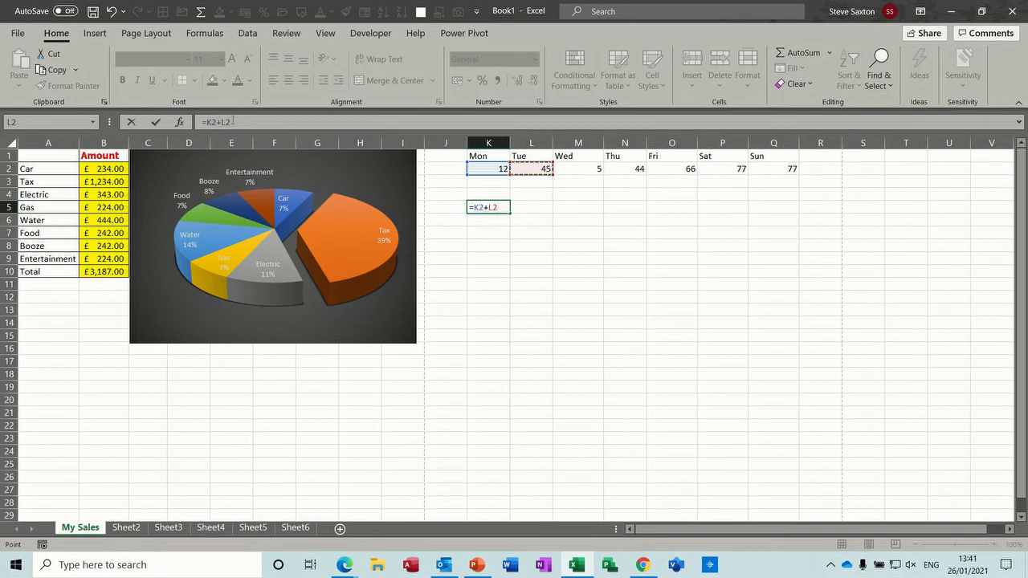
click(155, 122)
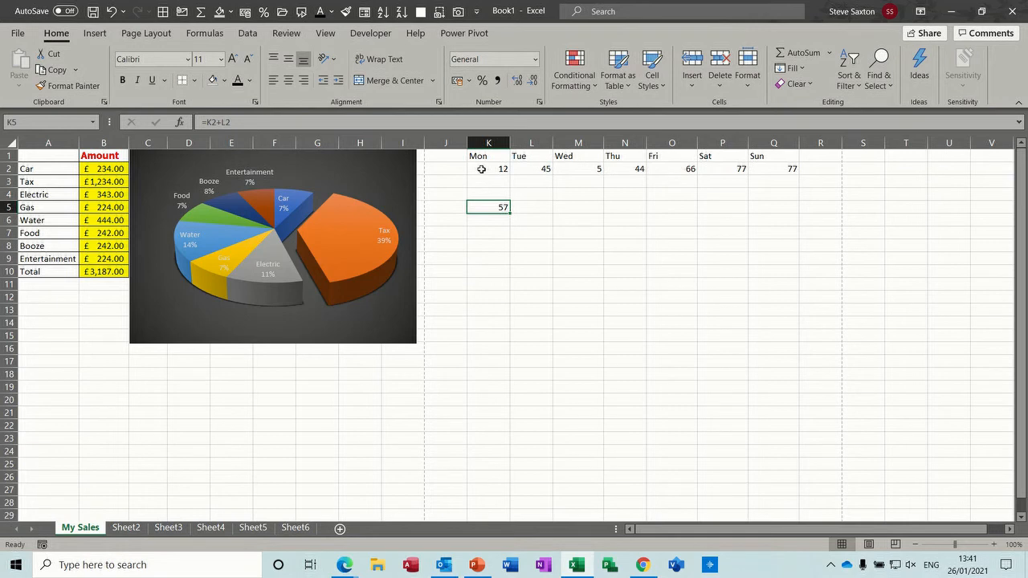
drag(481, 169, 522, 166)
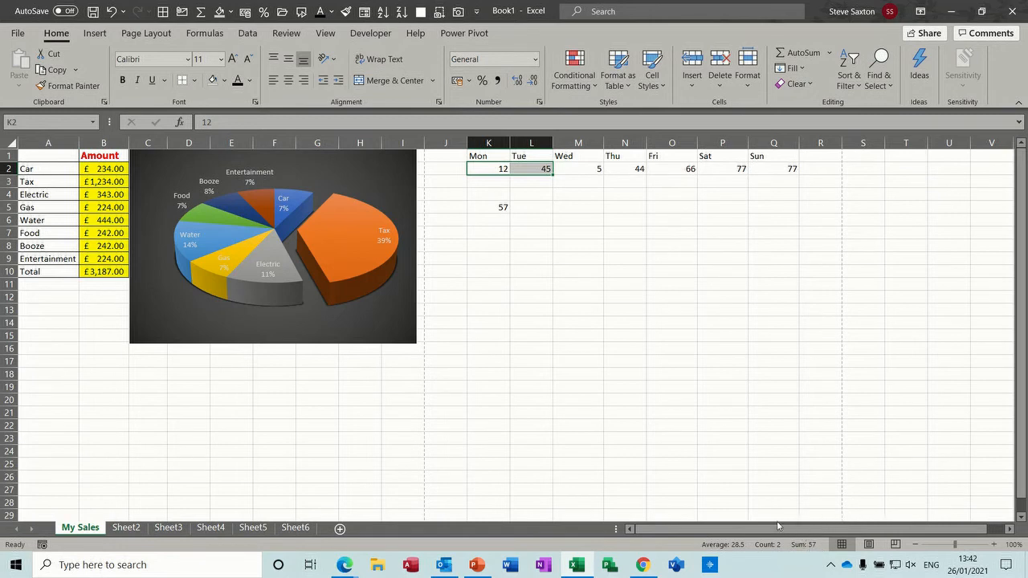
click(540, 169)
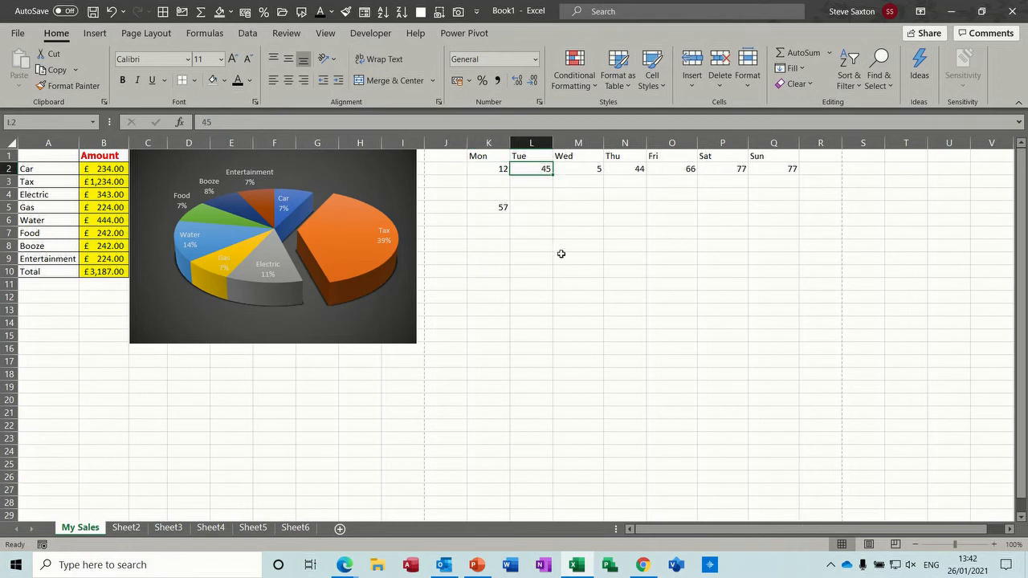
Step: Replace the formula in cell K5 with =K2*L2 to multiply the Mon and Tue values
click(497, 207)
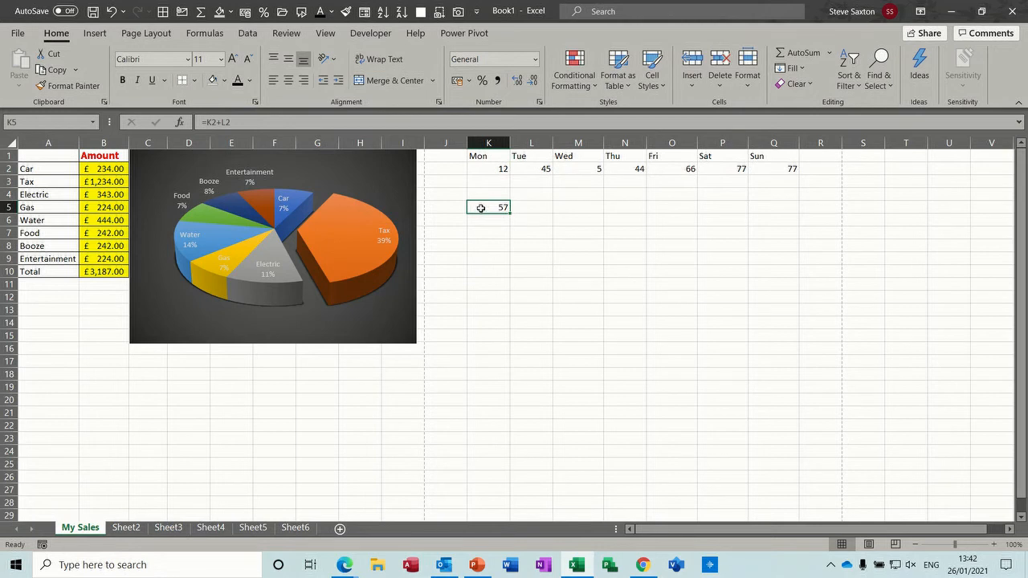
text(=)
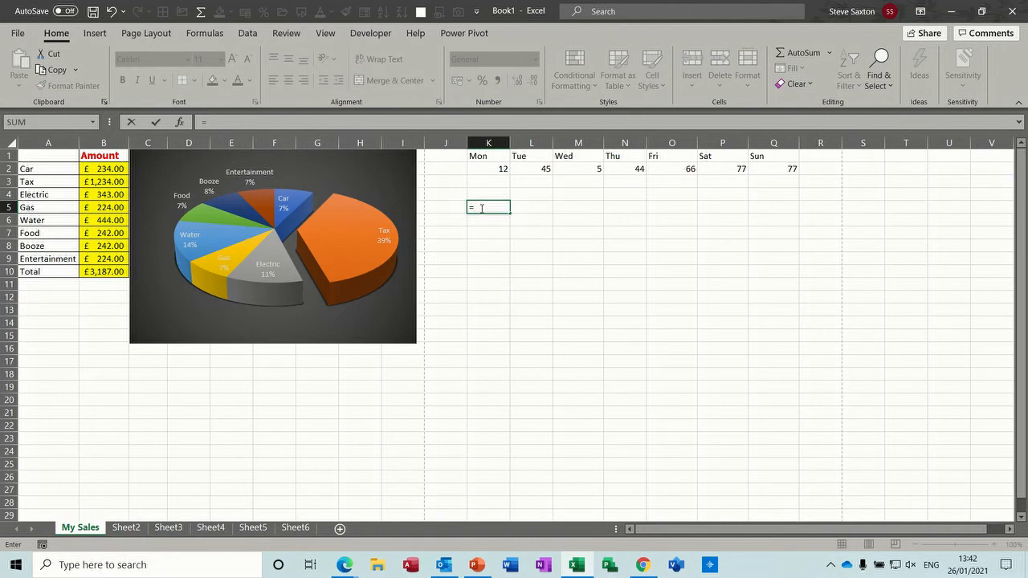
click(480, 169)
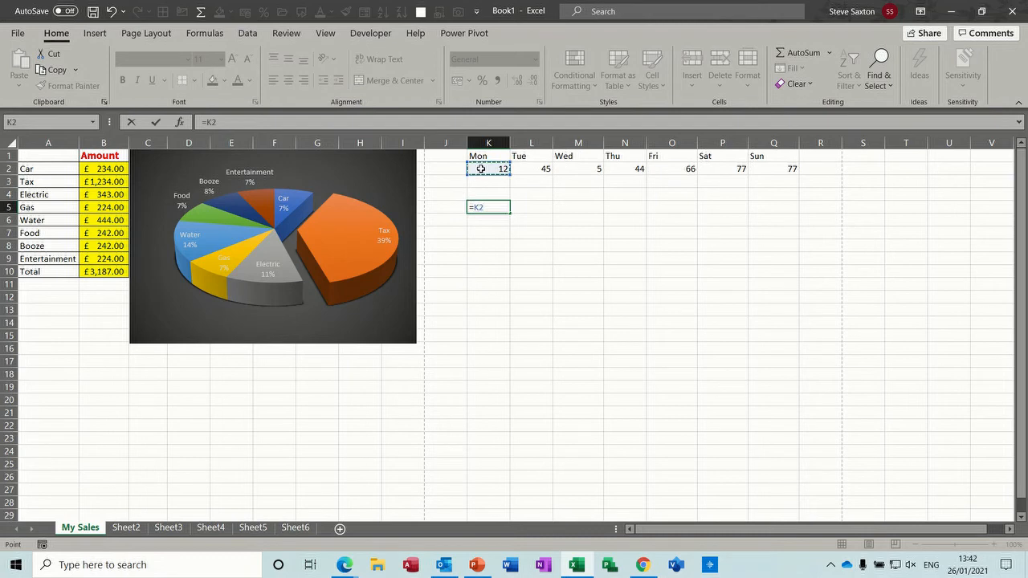
text(*)
click(537, 171)
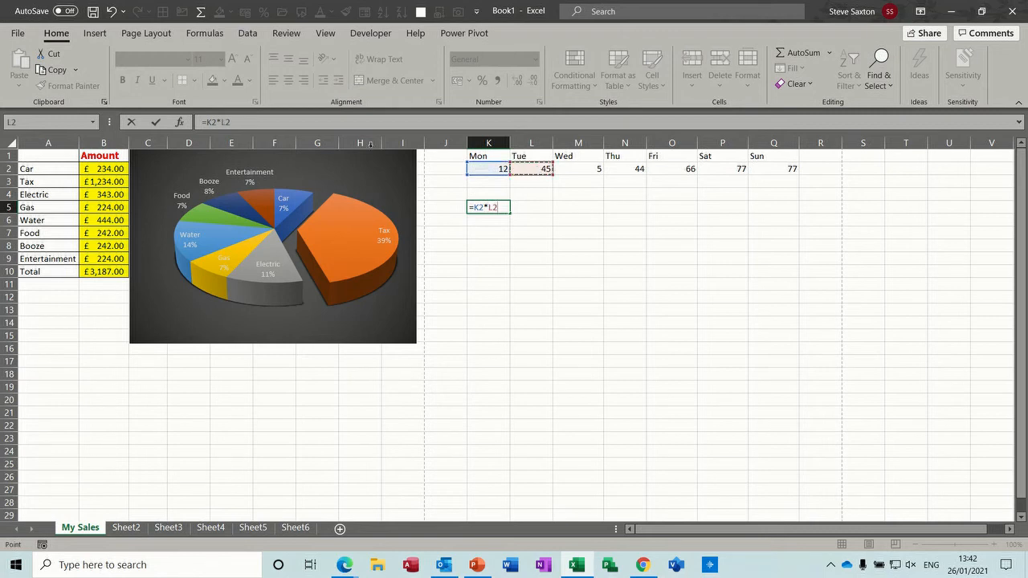
click(158, 122)
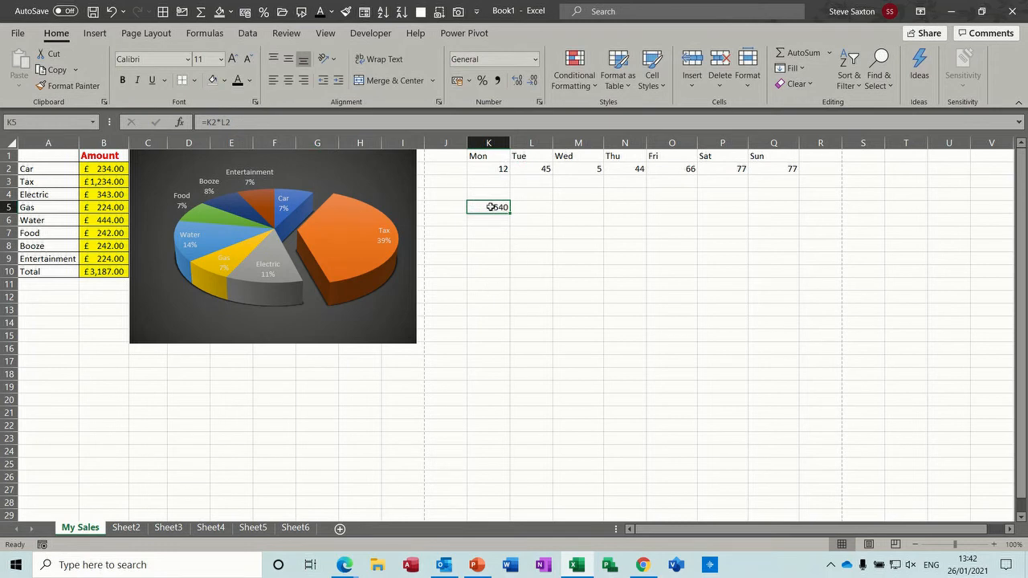
Step: Replace the formula in cell K5 with =K2/L2 to divide the Mon value by the Tue value
text(=)
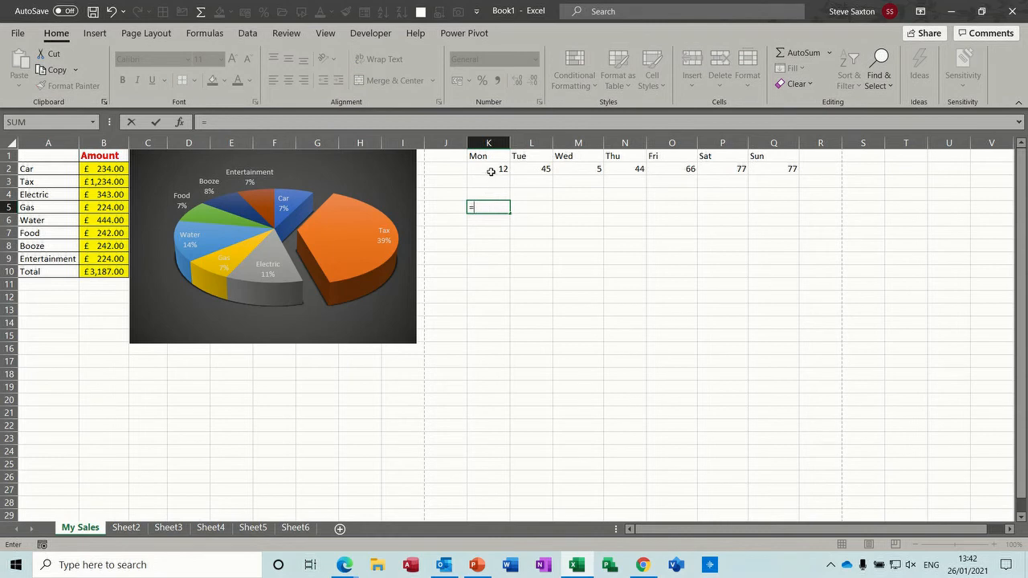
click(489, 168)
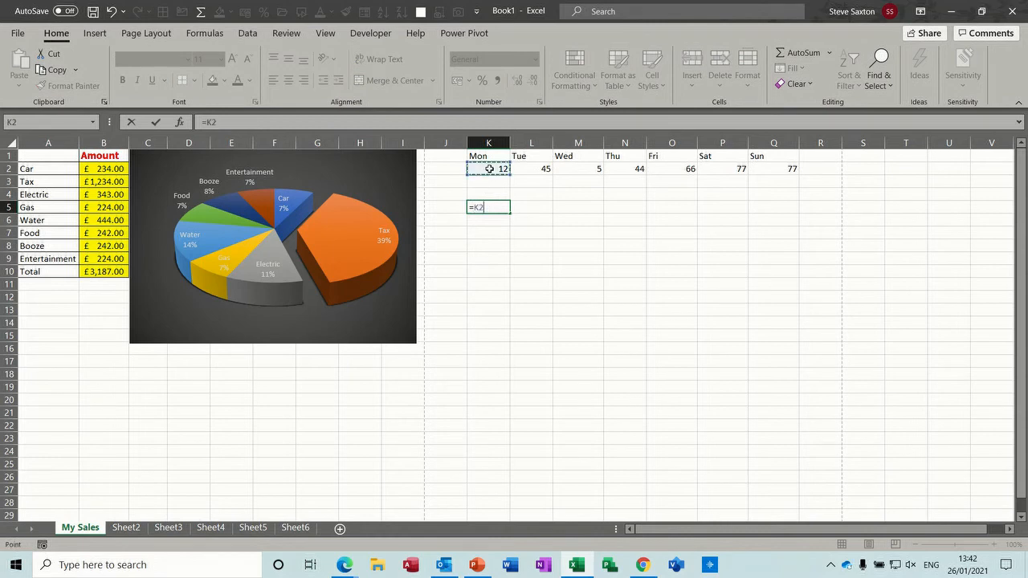
text(/)
click(538, 167)
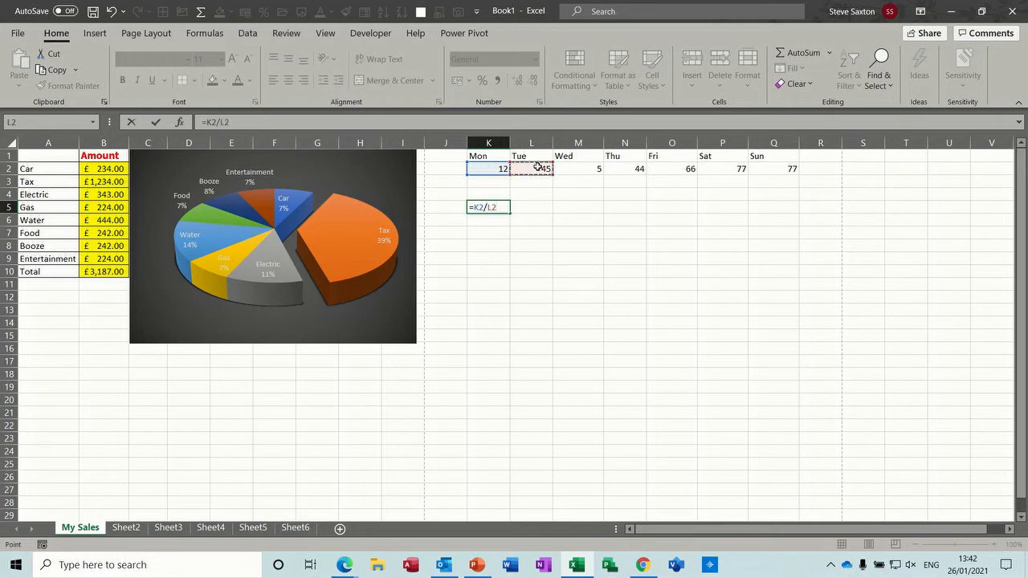
click(155, 123)
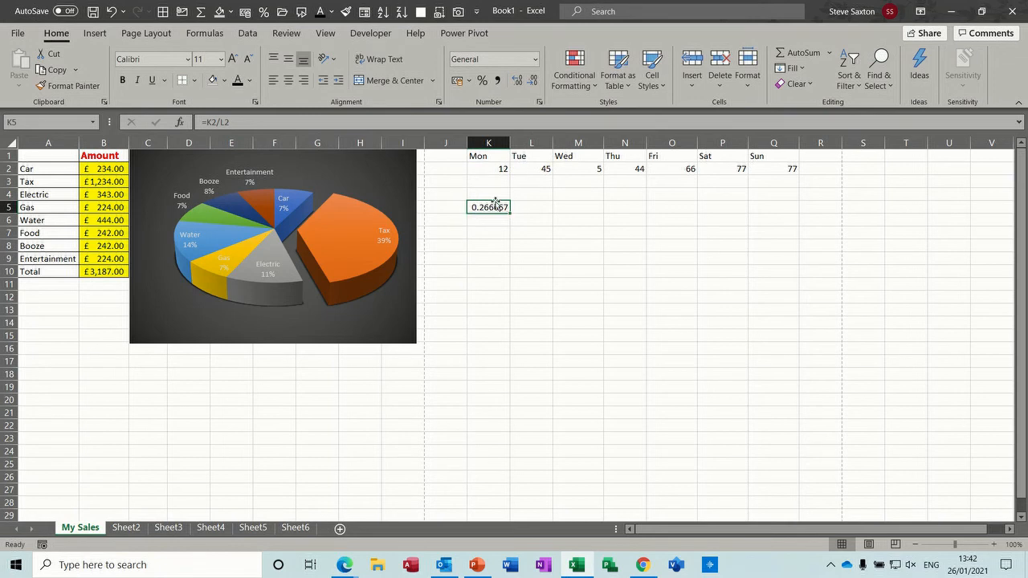
Step: Set the Tue value in cell L2 to 6
click(535, 168)
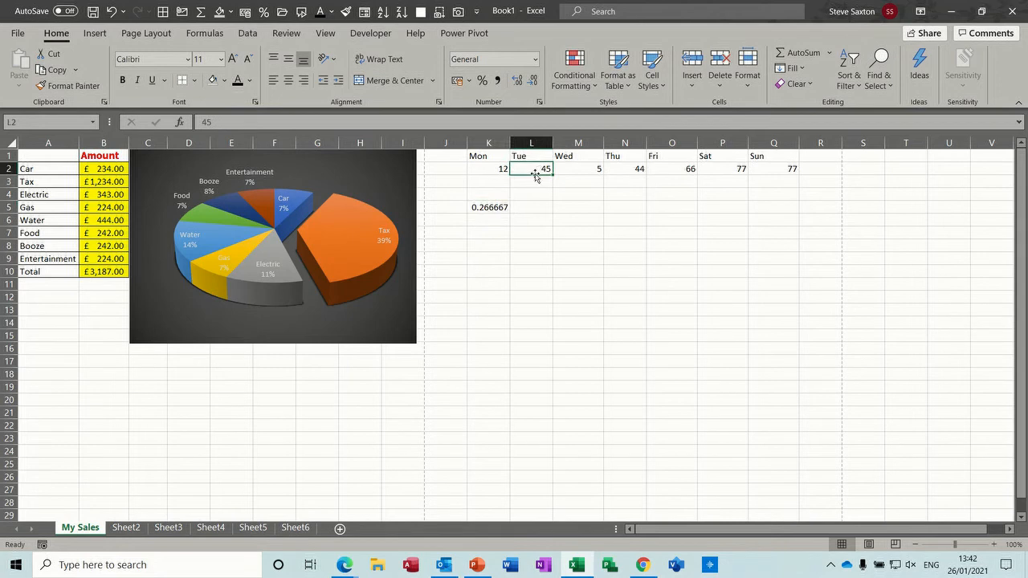
text(6)
key(Return)
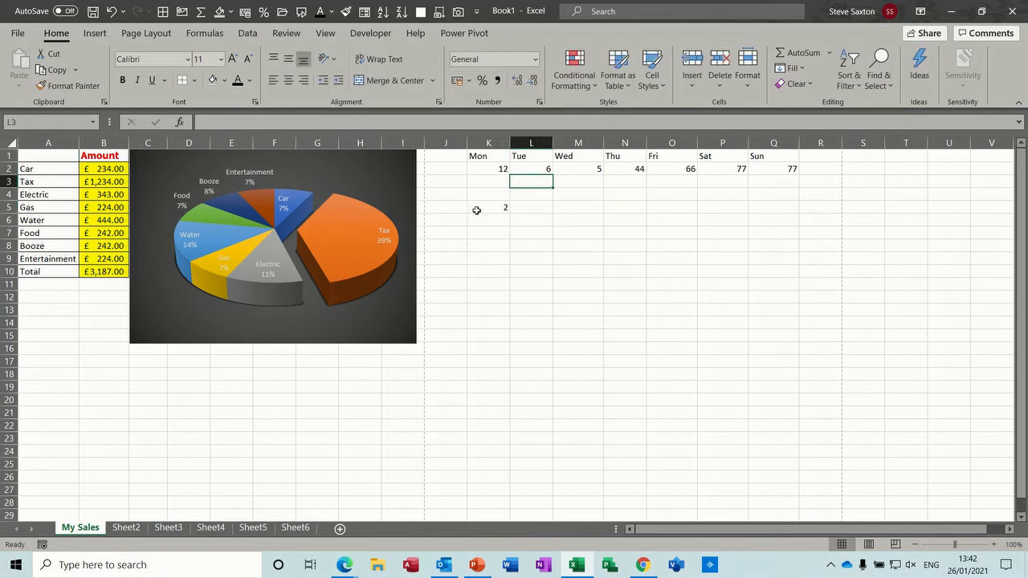
Step: Replace the formula in cell K5 with =K2-L2 and move that cell's contents up to K3
click(488, 208)
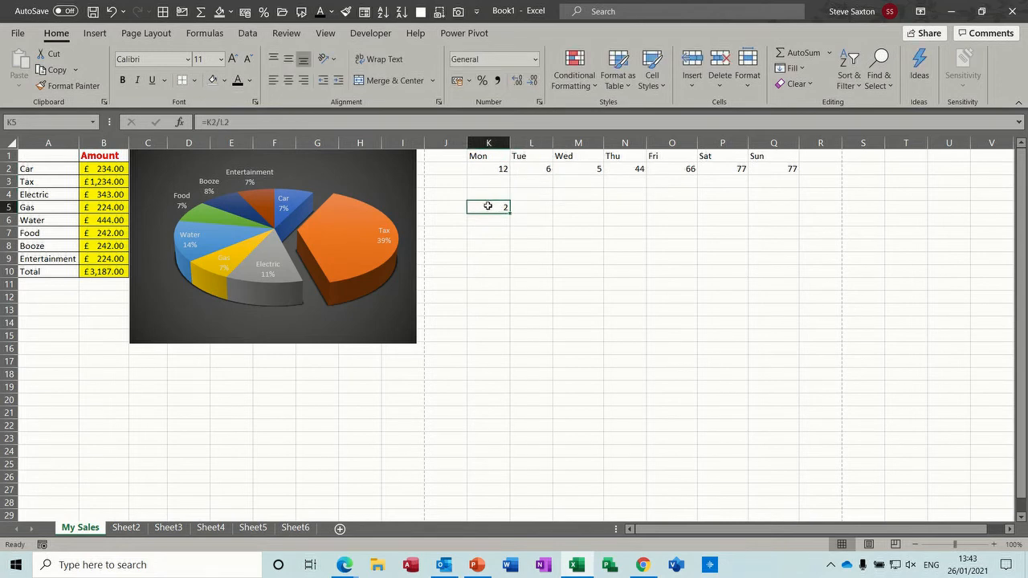
text(=)
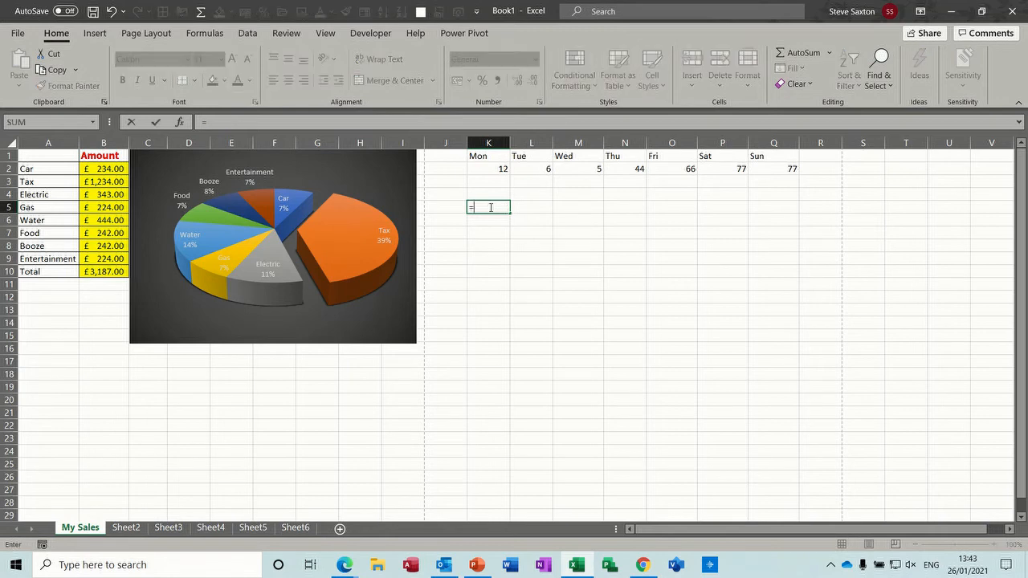
click(488, 167)
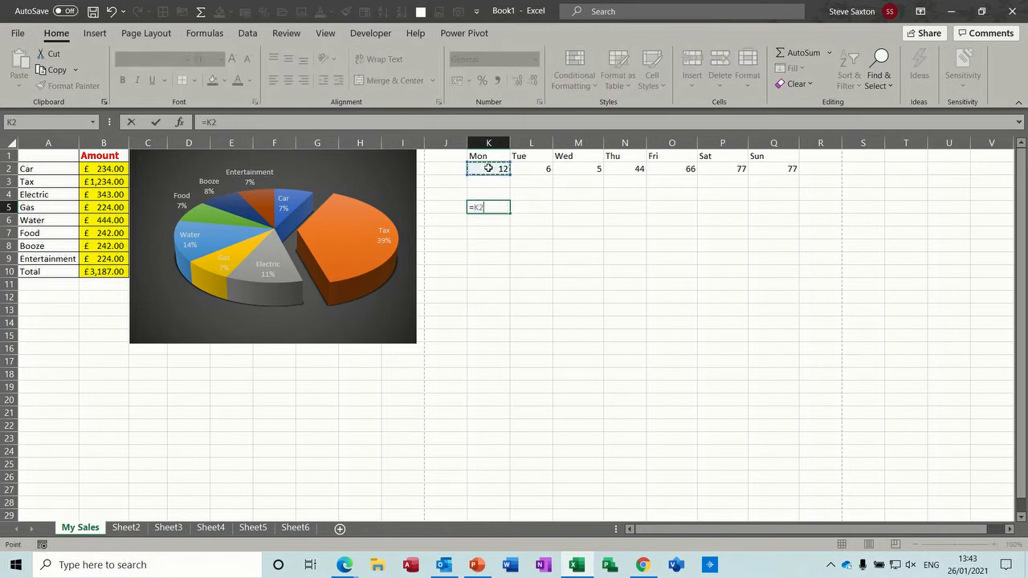
text(-)
click(534, 166)
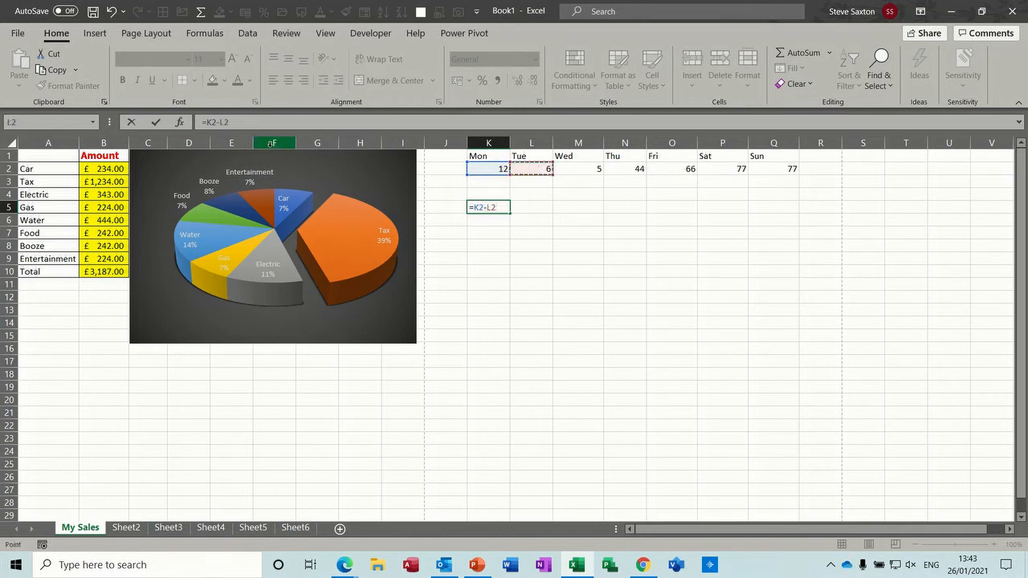
click(155, 122)
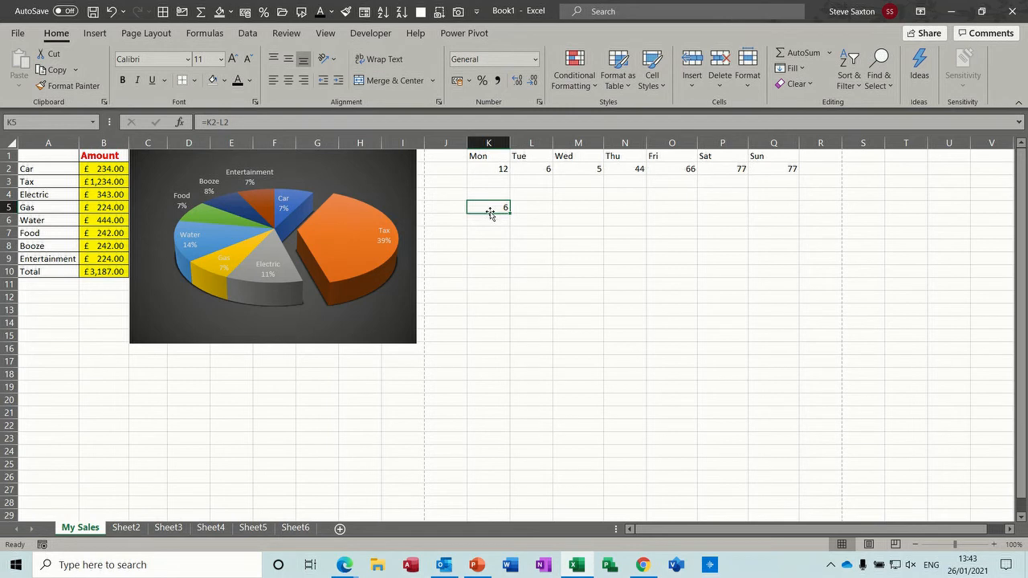
drag(490, 211, 493, 187)
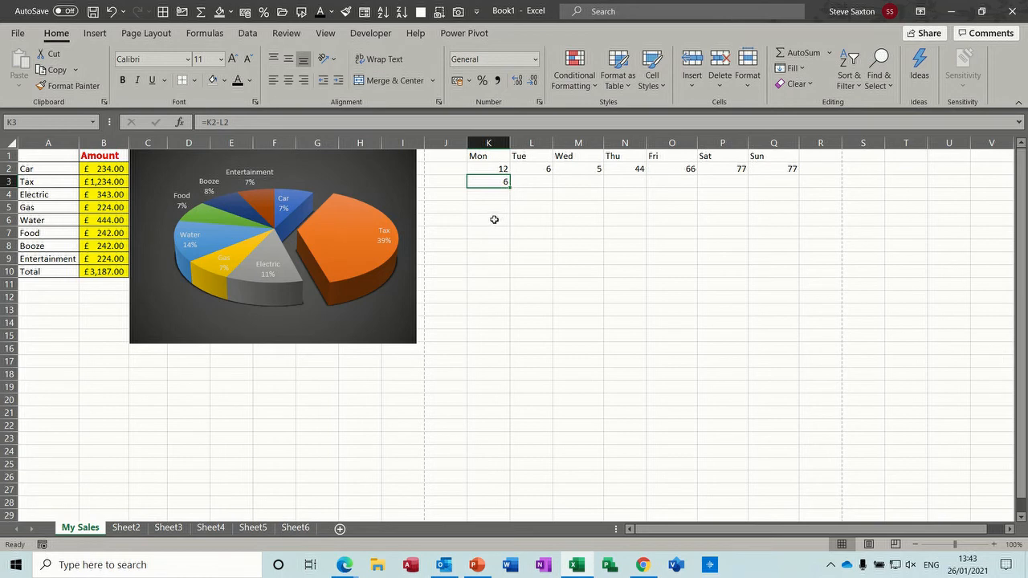
Step: Enter the formula =2+4/2 in cell K6 to demonstrate the order of calculation
click(493, 219)
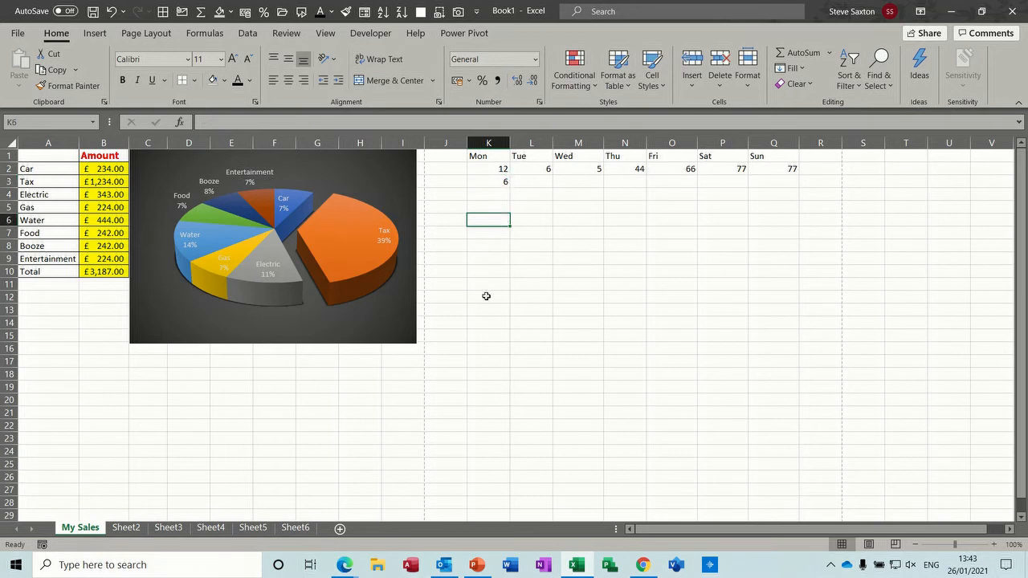
text(=2+4/2)
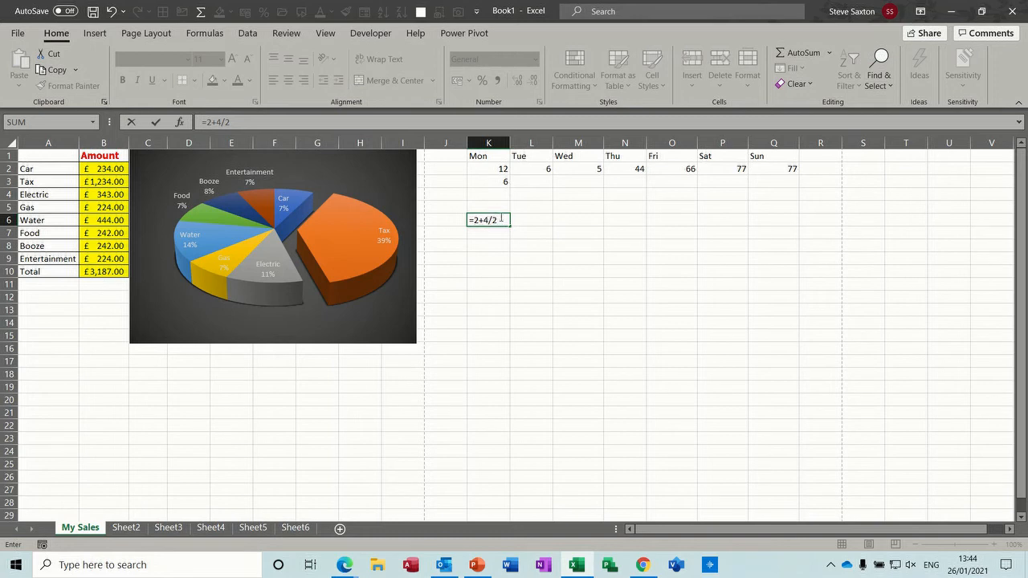
click(157, 123)
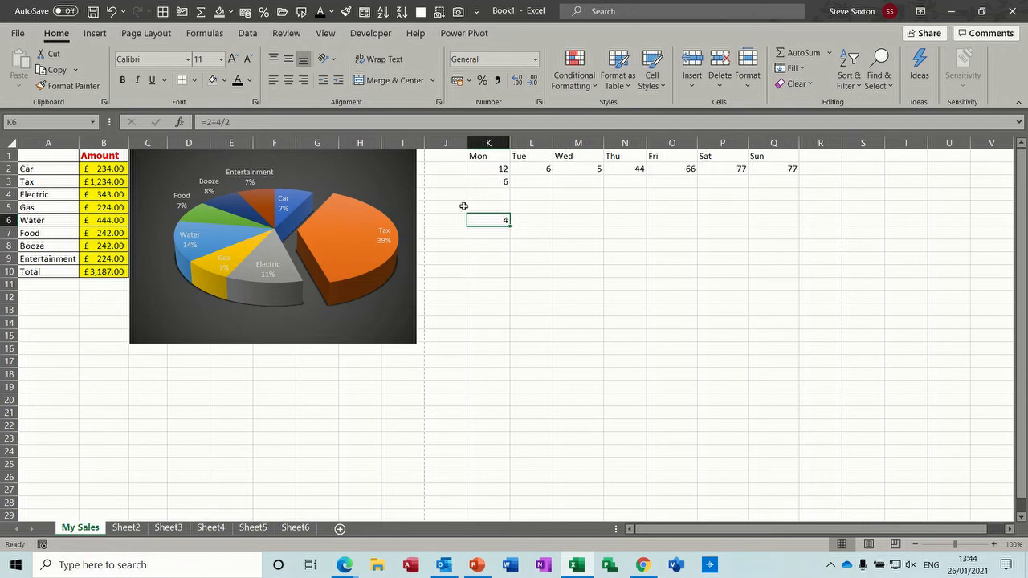
Step: Add brackets around the addition in cell K6 so the formula reads =(2+4)/2
click(207, 121)
text((2+4)
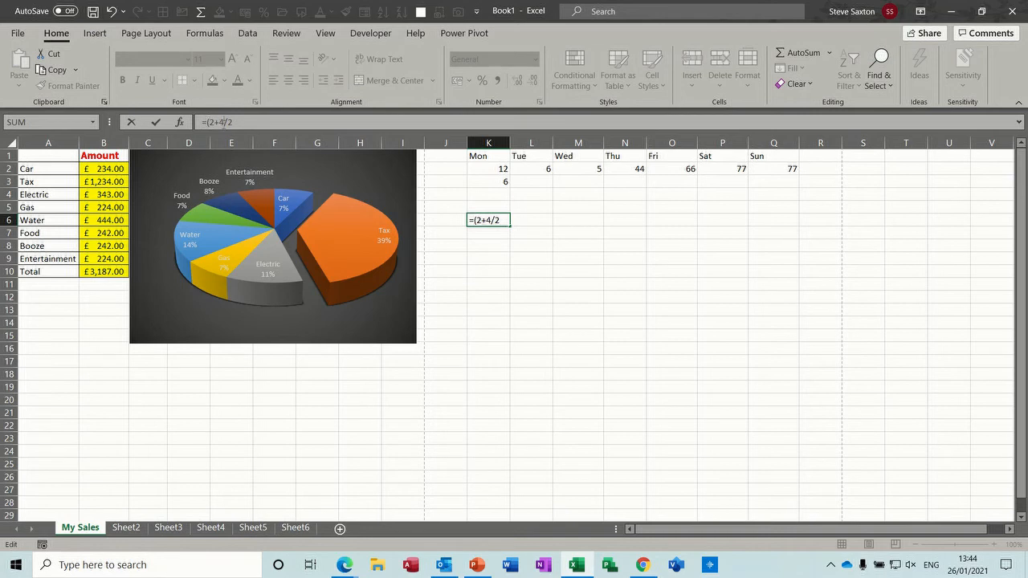
text())
click(155, 125)
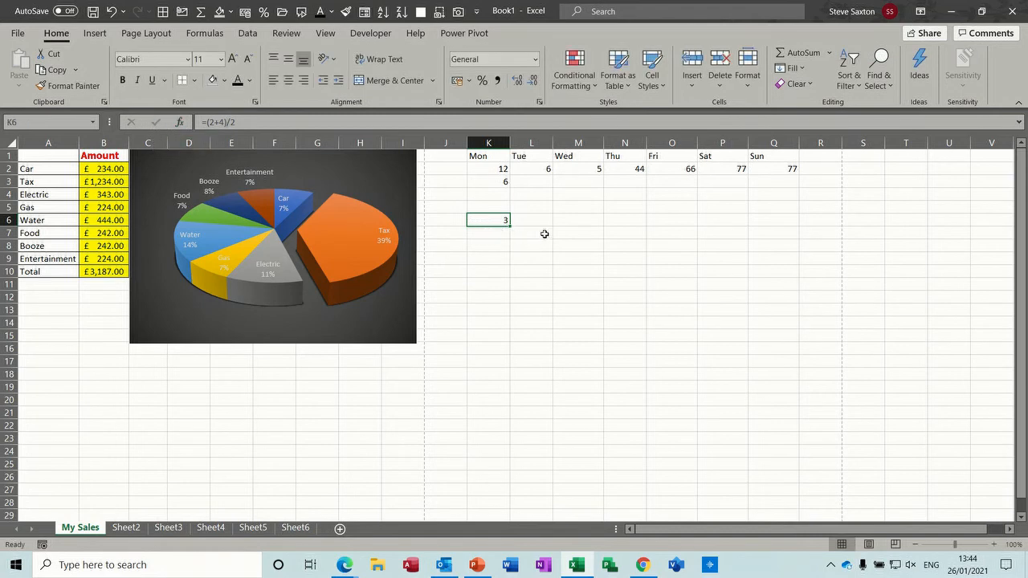
click(492, 205)
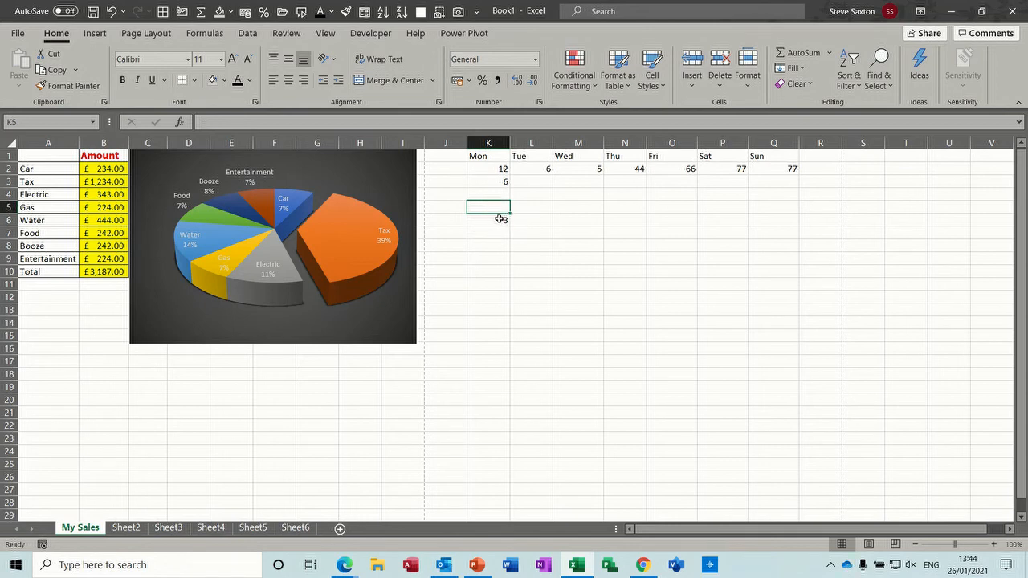
click(499, 219)
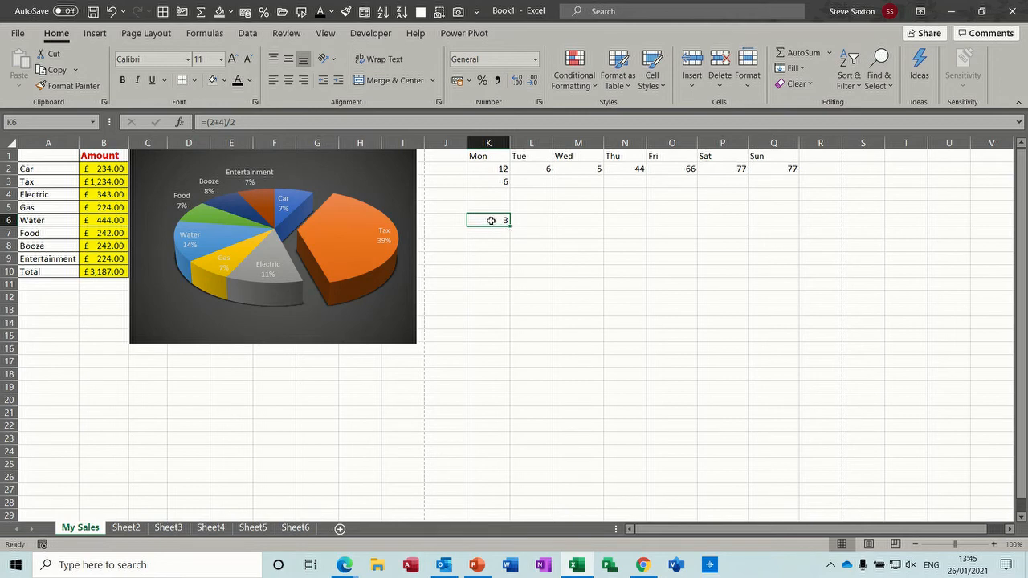
Step: Clear the weekday headings, values and formulas from the range K1:Q6
mouse_move(491, 227)
mouse_down()
mouse_move(495, 206)
mouse_move(495, 237)
mouse_move(495, 221)
mouse_up()
drag(476, 158, 781, 228)
key(Delete)
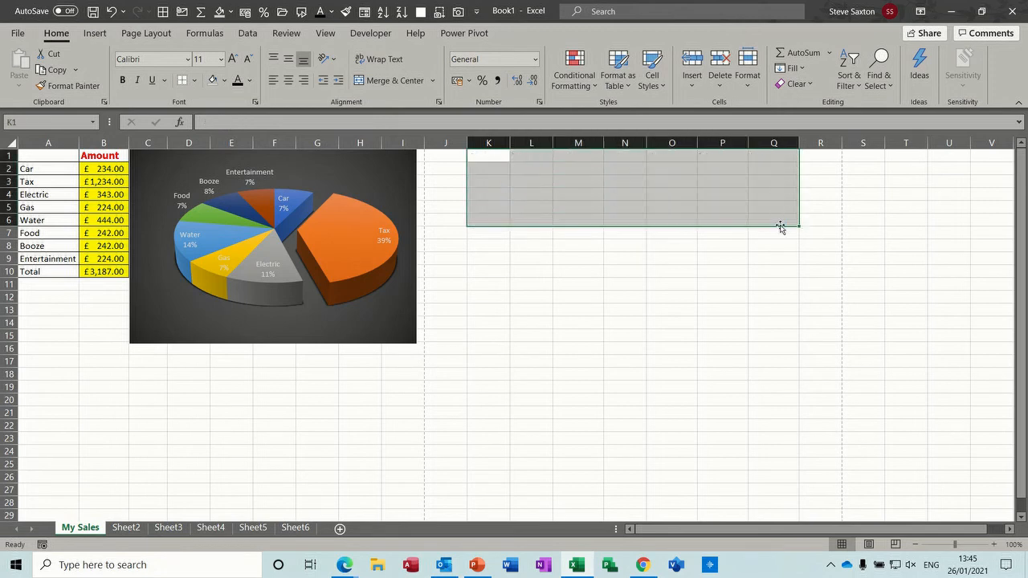
Step: Paste the copied staff training table with its headings into the sheet, starting at cell K1
click(492, 158)
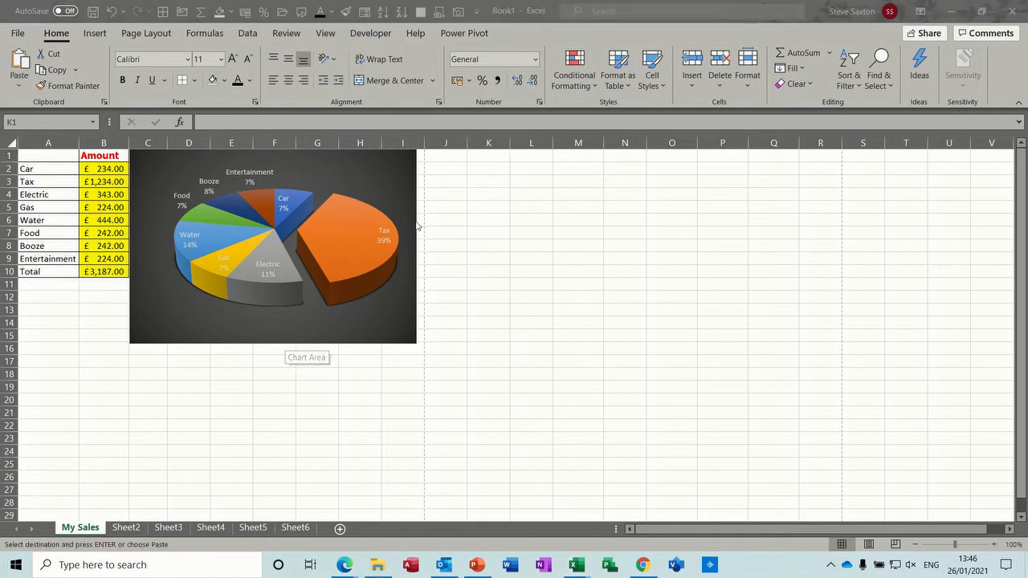
click(488, 157)
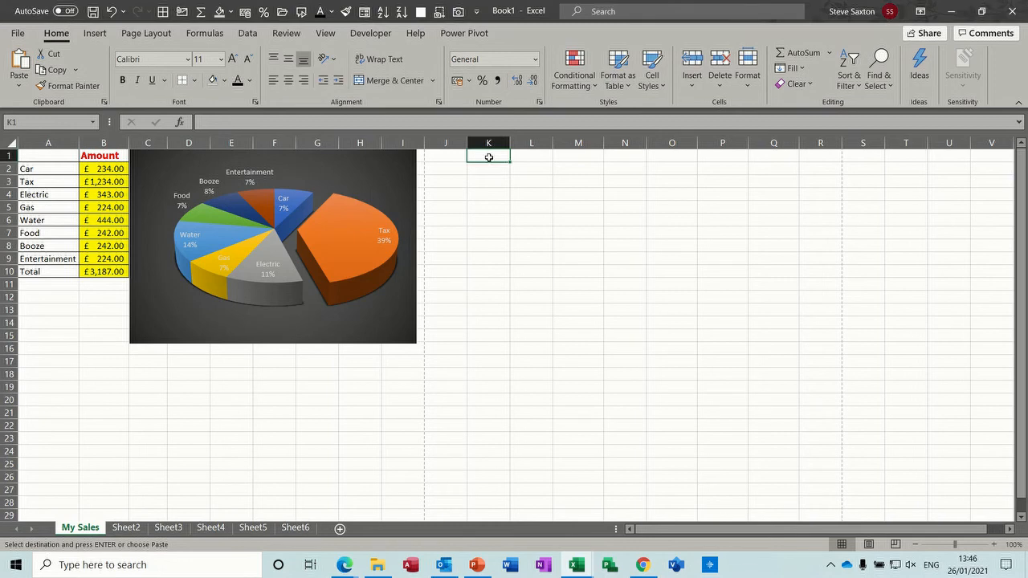
key(ctrl+v)
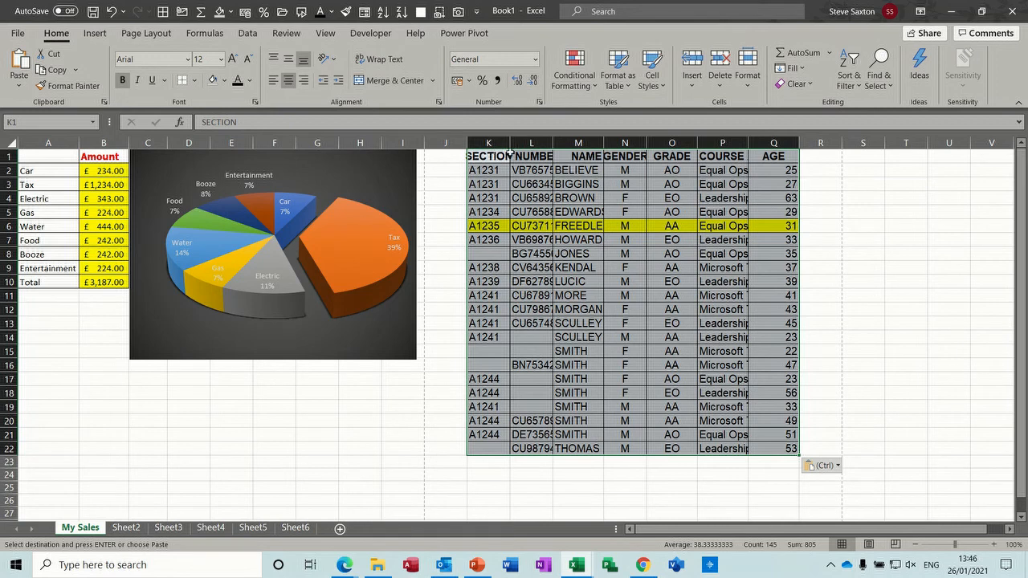
Step: Widen the SECTION and ID NUMBER columns, and autofit all the sheet's columns to their contents
drag(509, 142, 519, 142)
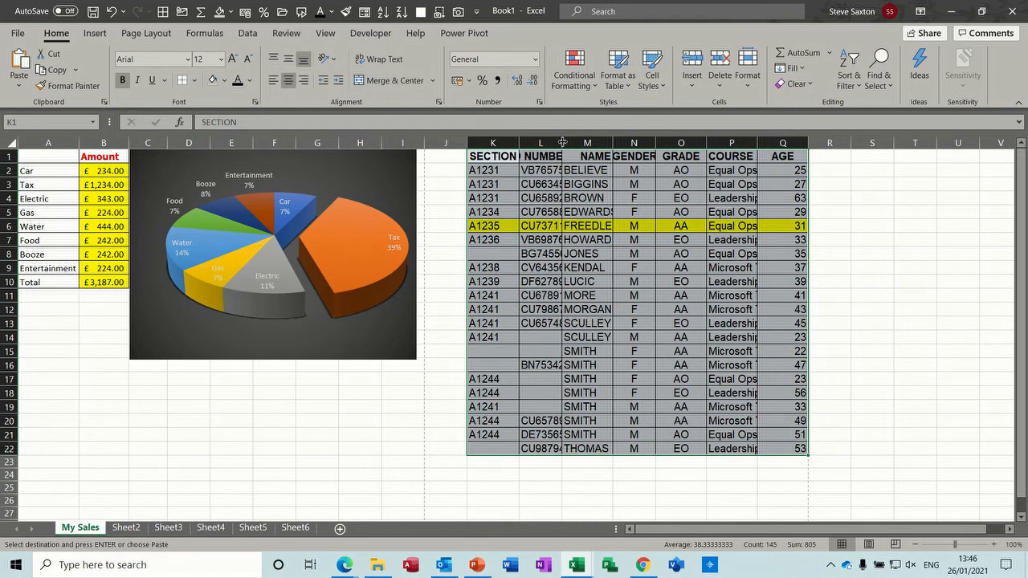
double_click(562, 142)
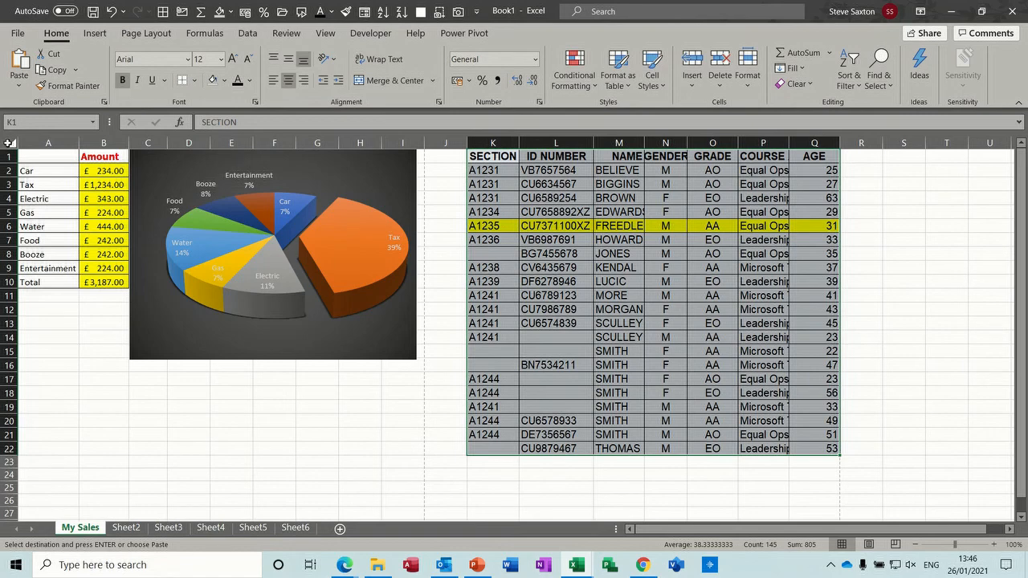
click(8, 142)
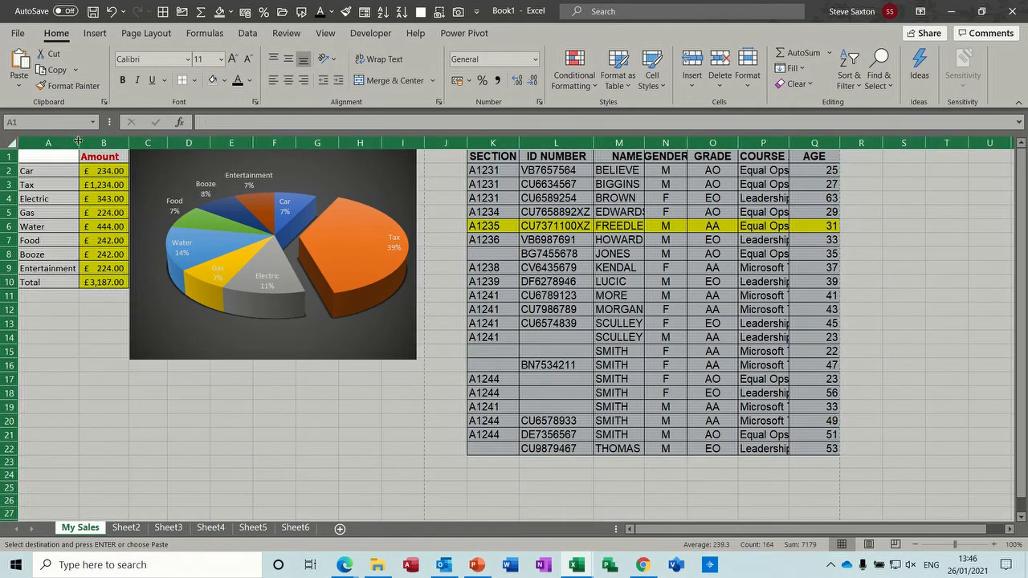
double_click(167, 141)
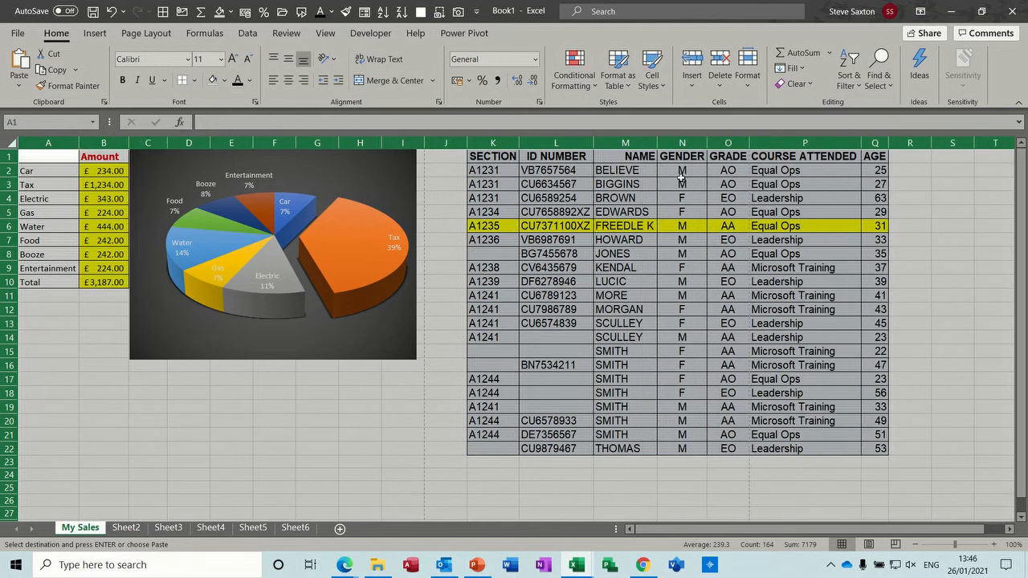
click(613, 252)
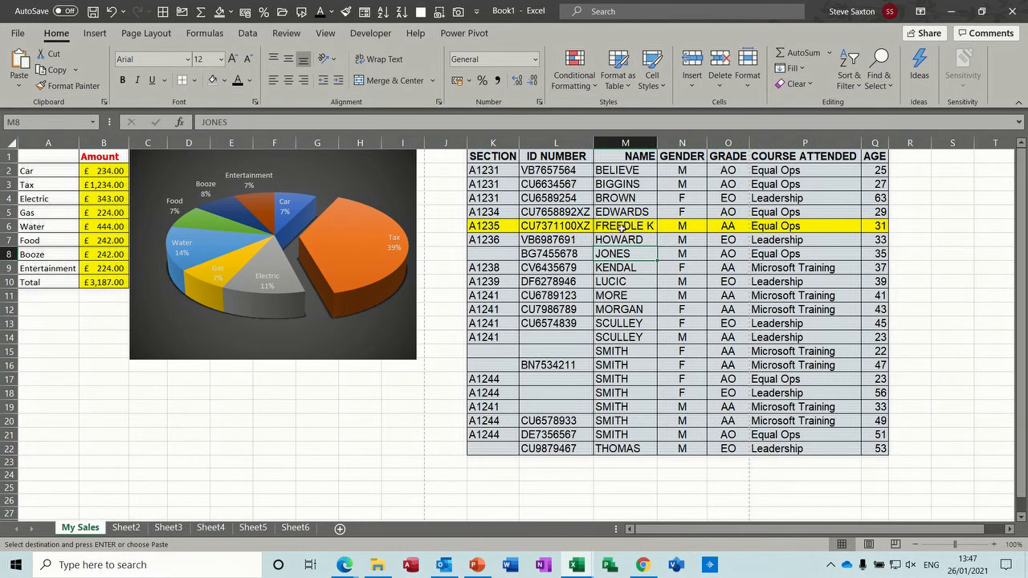
Step: Select the yellow-highlighted record in K6:Q6 to examine it across the staff table's columns
click(497, 226)
drag(517, 227, 868, 225)
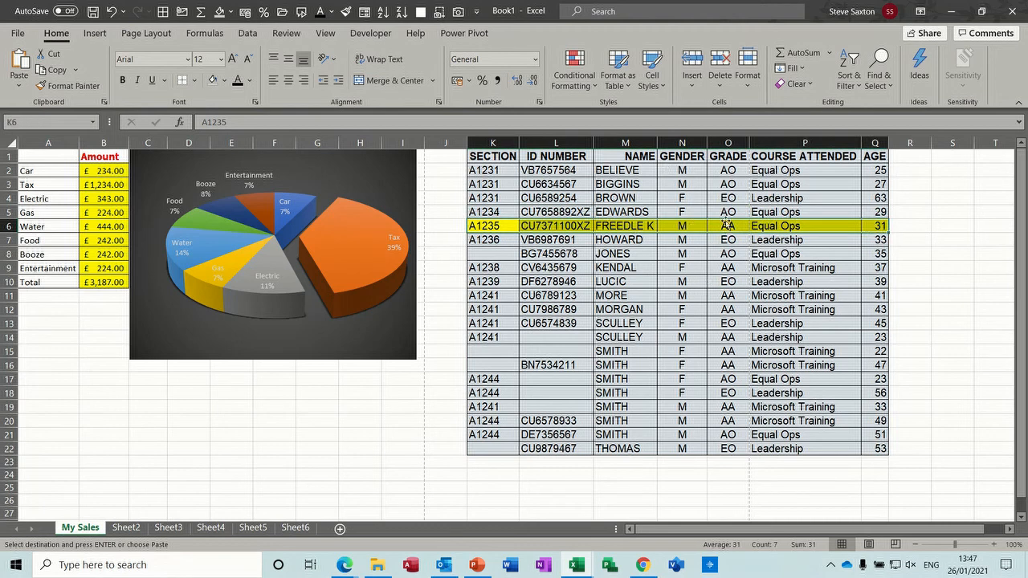
click(723, 184)
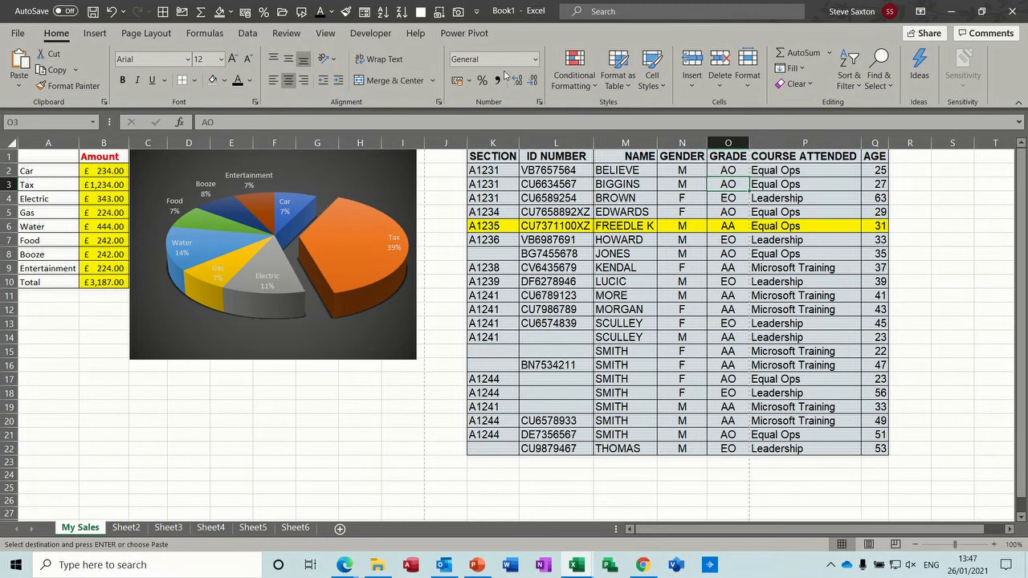
Step: Sort the staff table by GRADE in A to Z order, and again in Z to A order
click(857, 90)
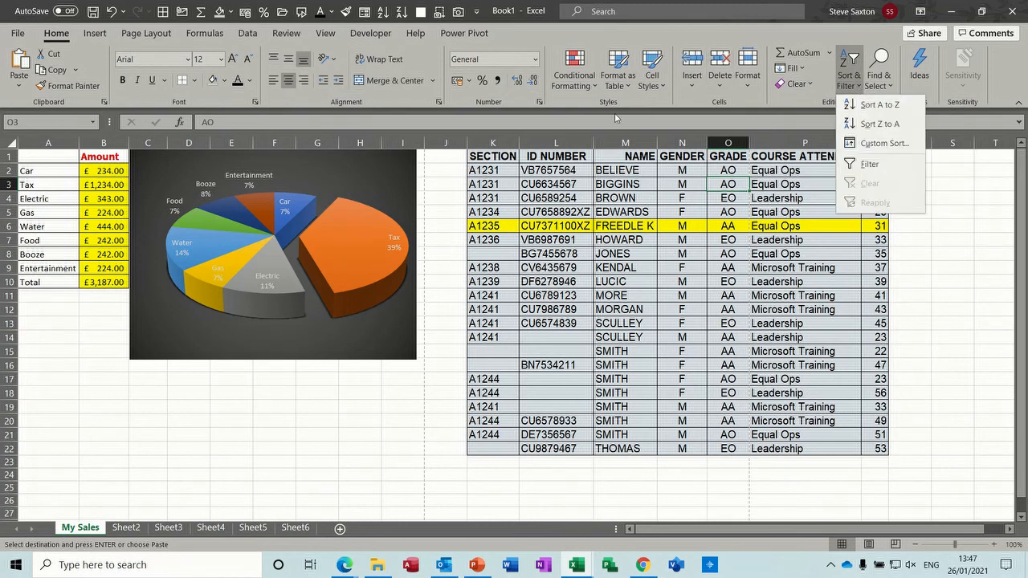
click(248, 34)
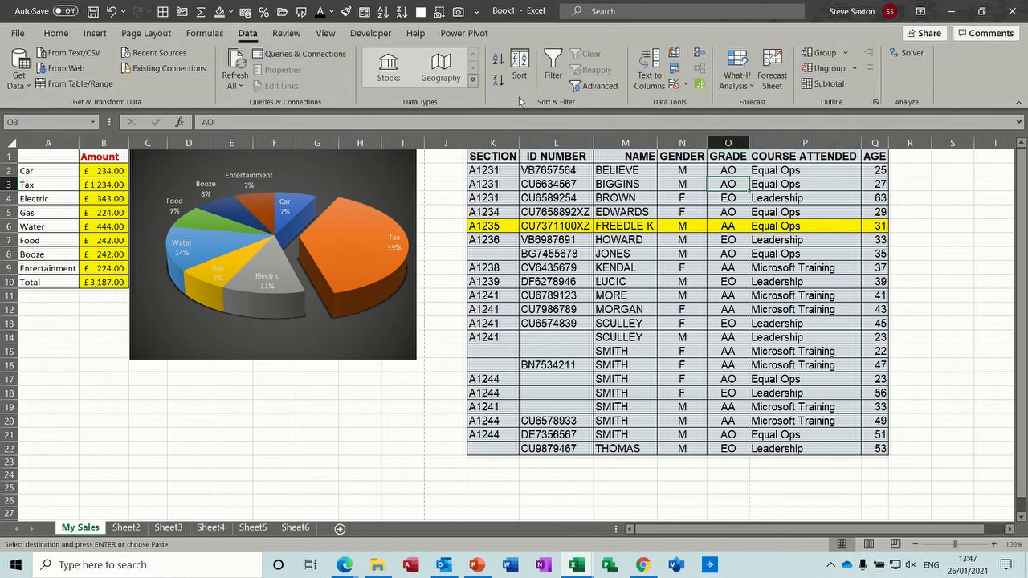
click(498, 60)
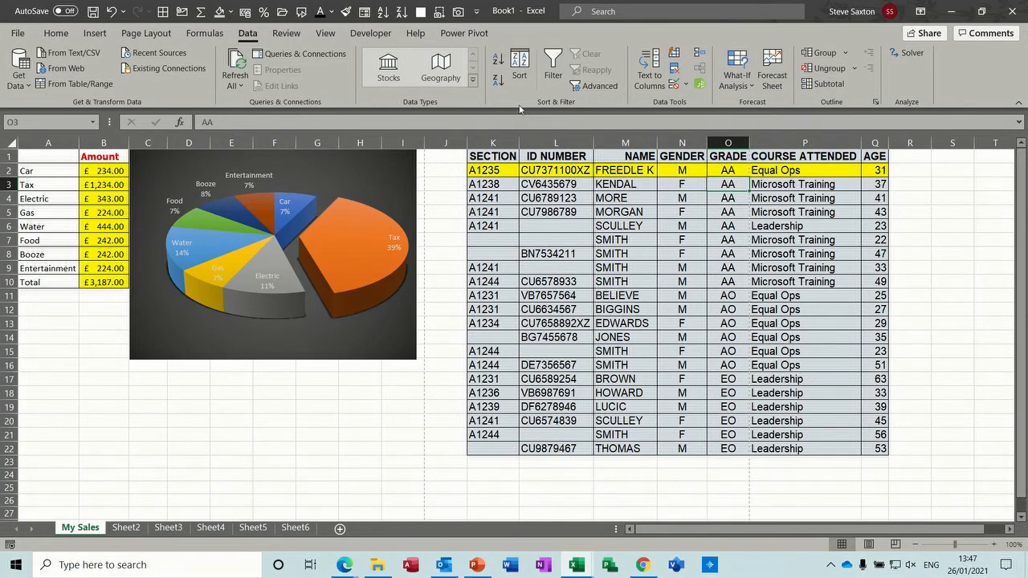
click(499, 81)
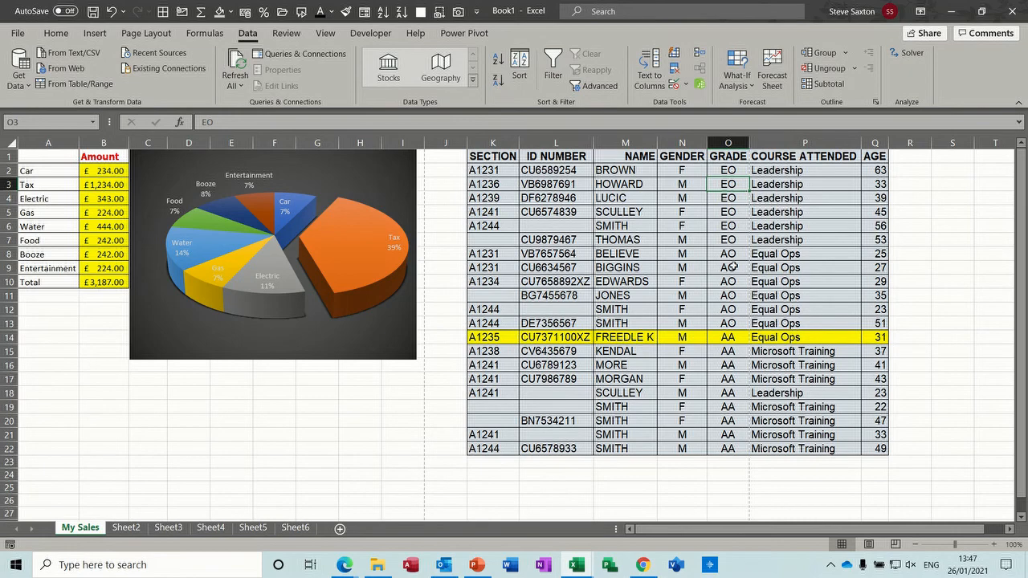
Step: Sort the staff table by GENDER in ascending order, and again in descending order
click(695, 240)
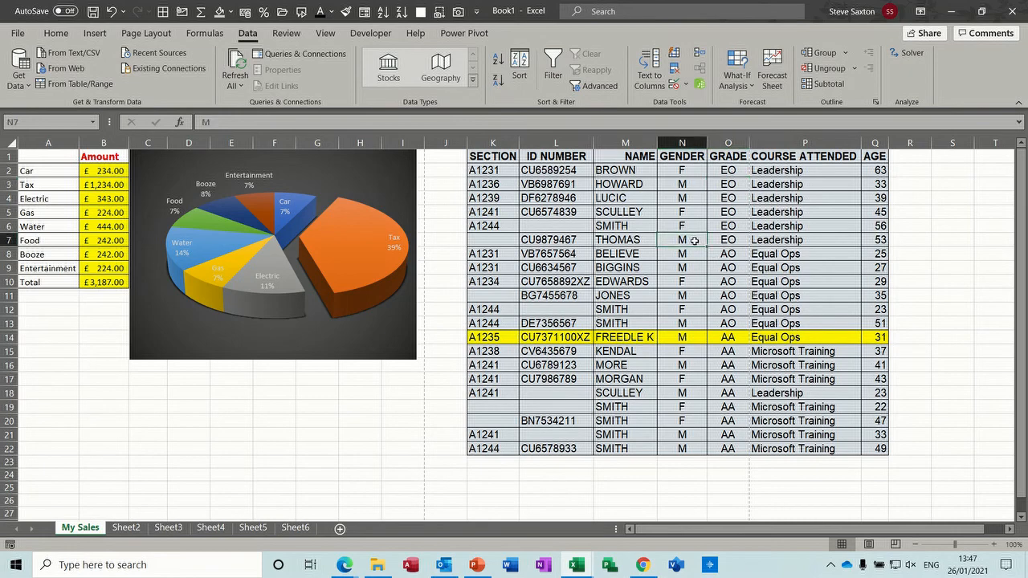
click(498, 61)
click(498, 82)
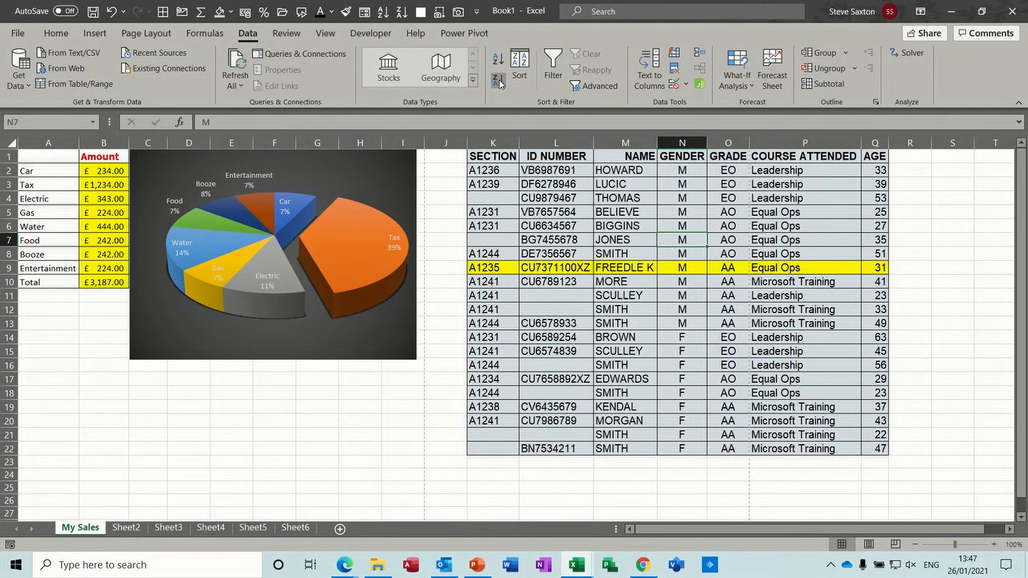
Step: Sort the staff table by COURSE ATTENDED in A to Z and Z to A order, and by AGE from largest to smallest
click(725, 197)
click(772, 185)
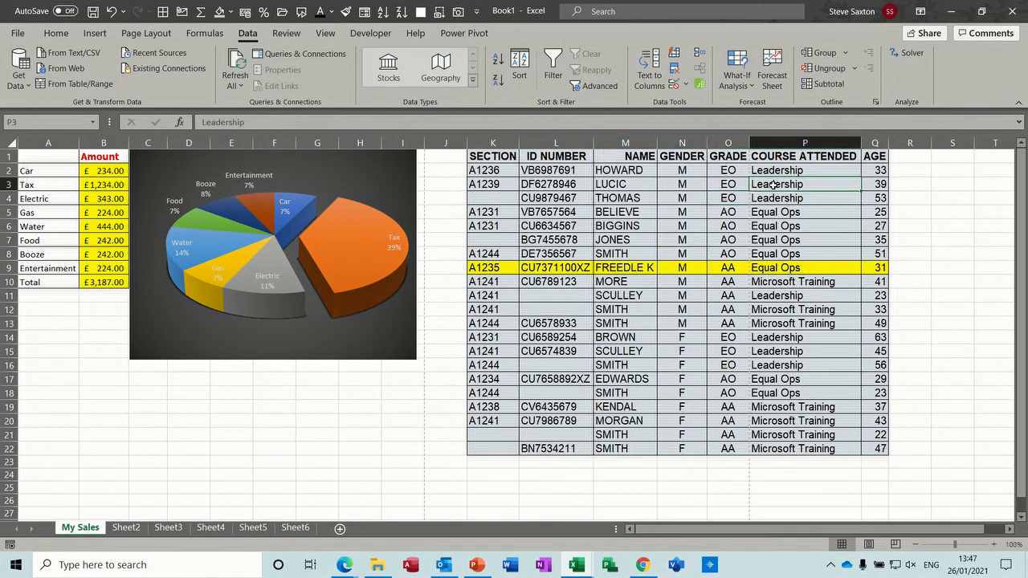
click(497, 61)
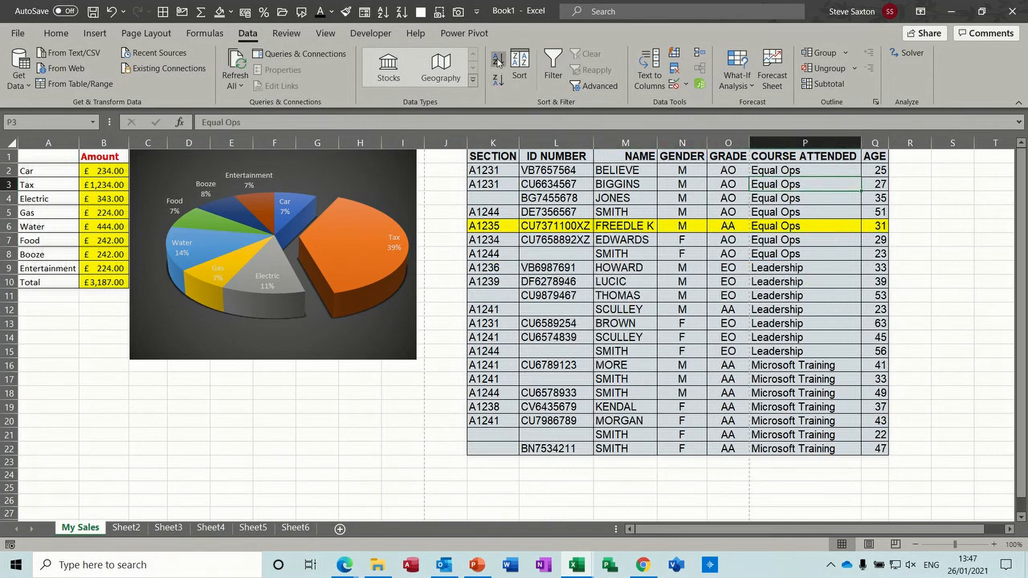
click(497, 80)
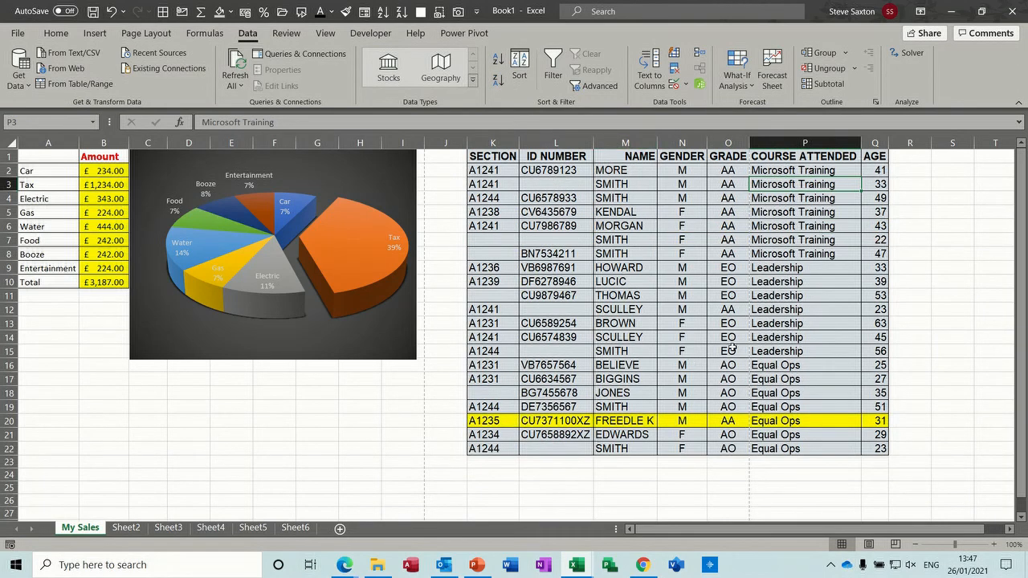
click(869, 171)
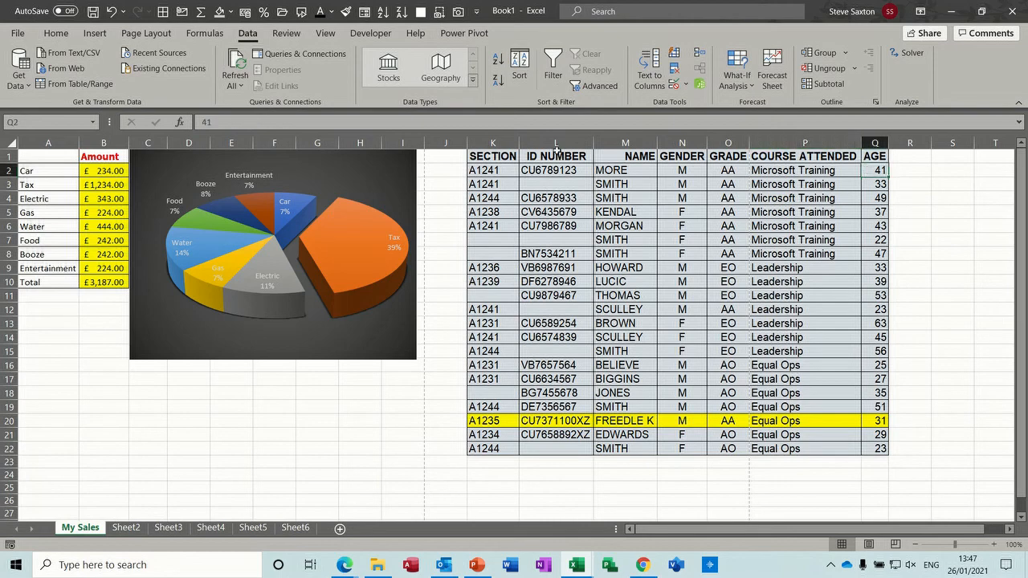
click(498, 81)
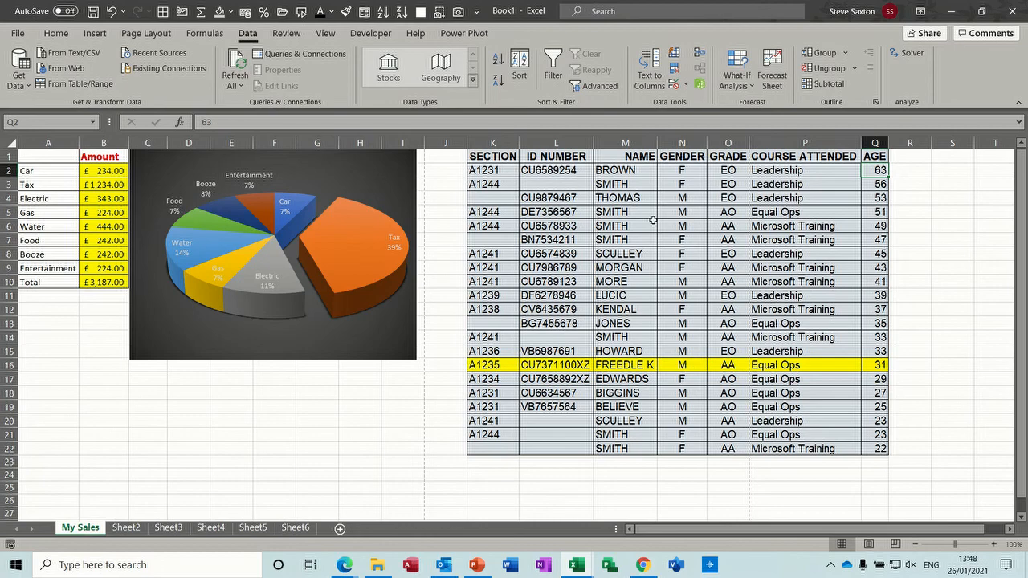
Step: Start a custom sort of the staff table with NAME as the first level, based on cell values and ordered A to Z
click(519, 62)
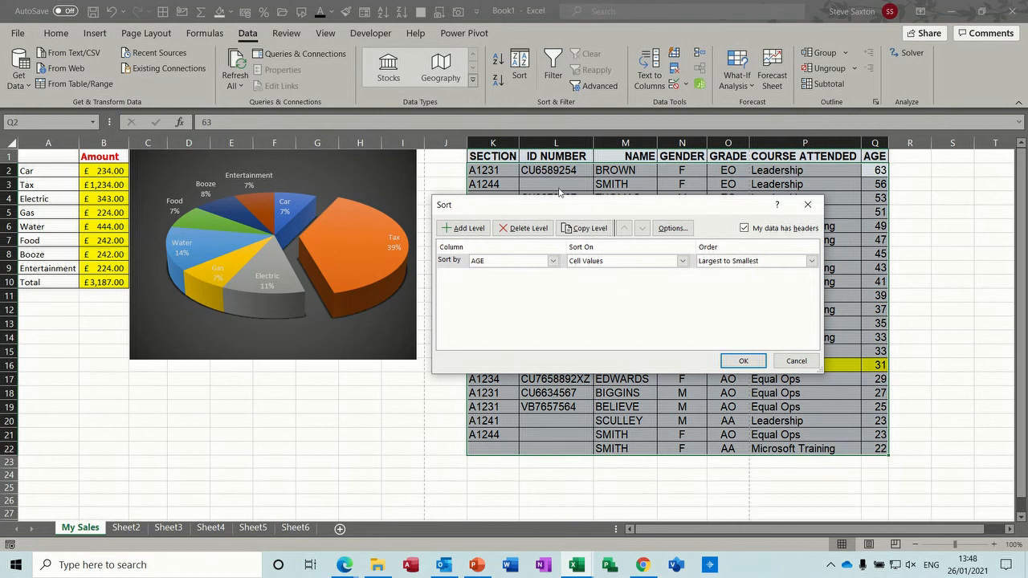
drag(560, 206, 624, 232)
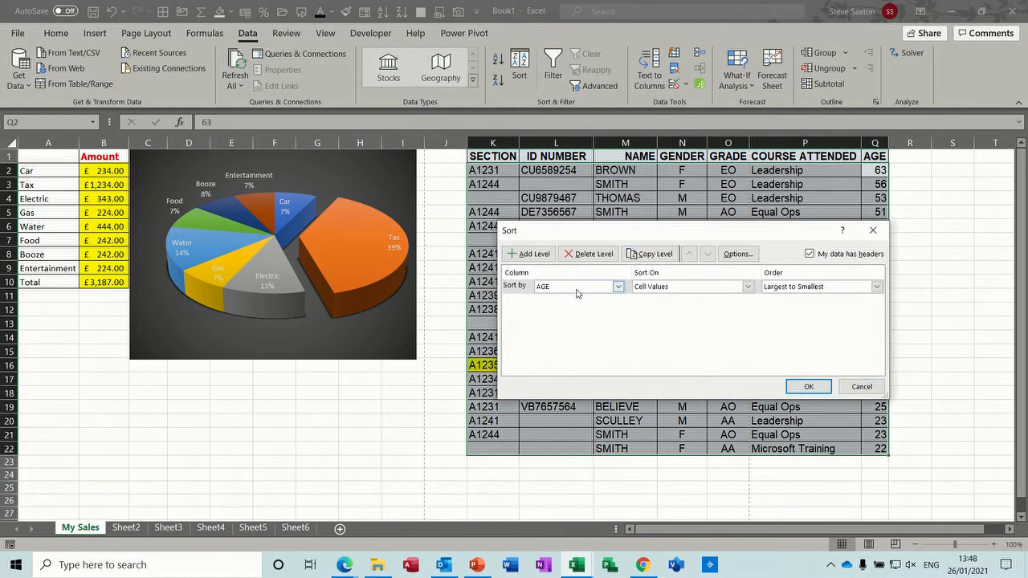
click(617, 286)
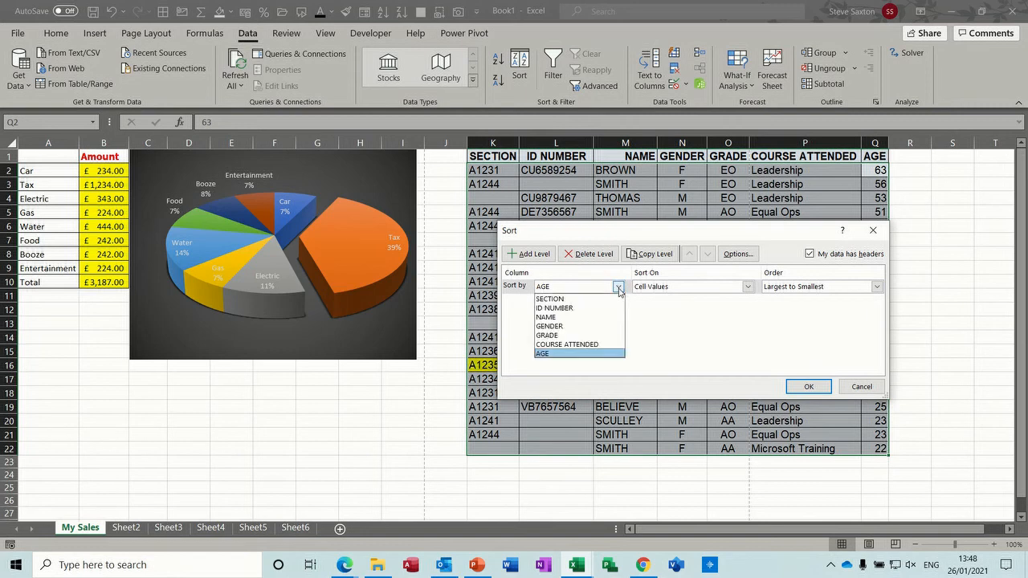
click(594, 316)
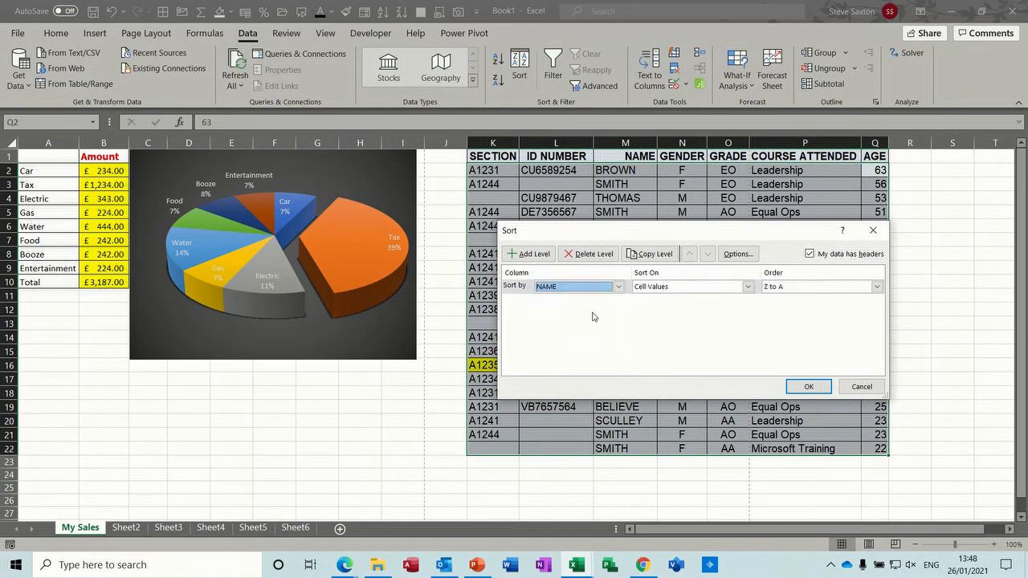
click(875, 287)
click(851, 298)
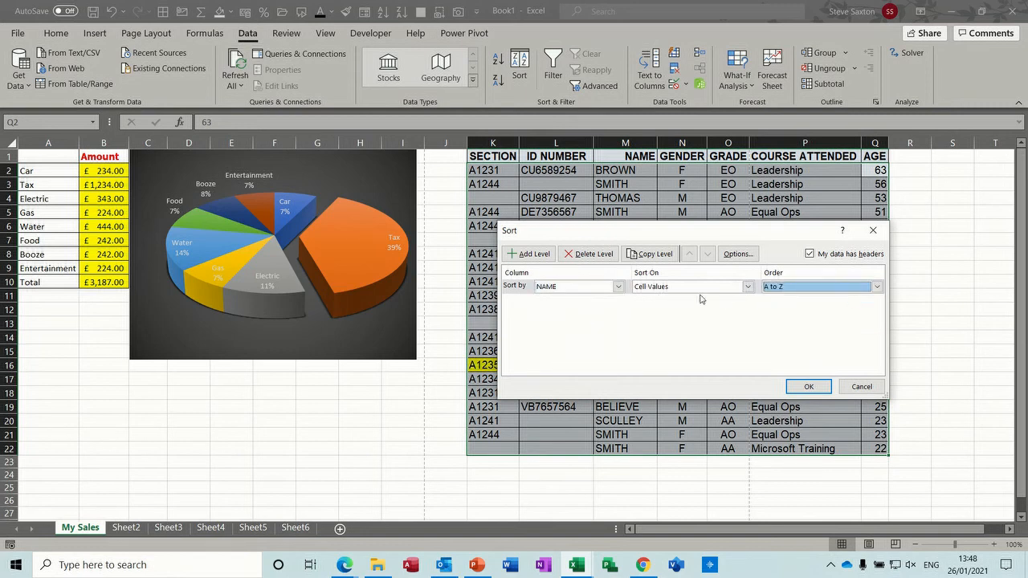
click(747, 287)
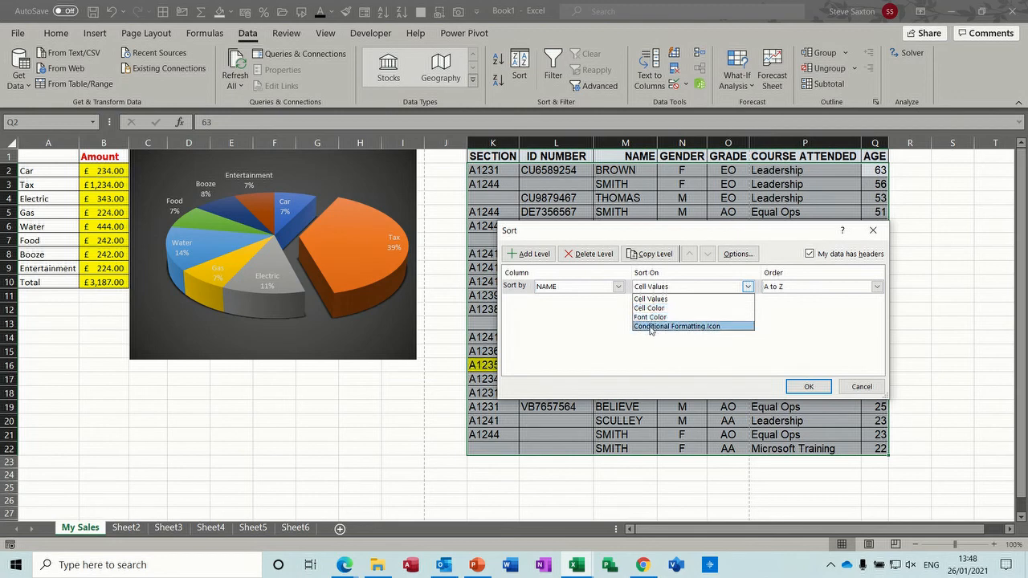
click(786, 315)
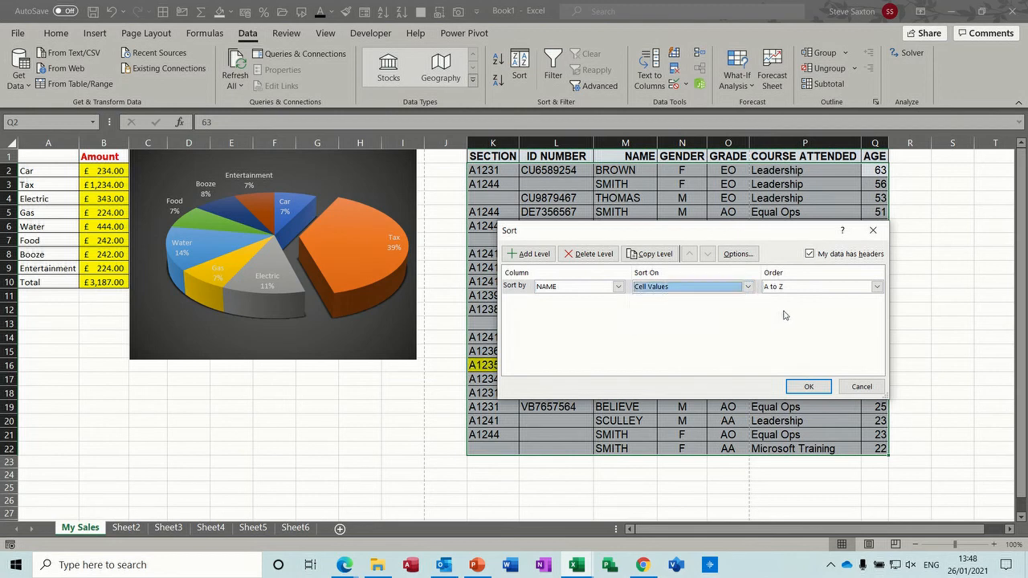
Step: Add GENDER and GRADE as the second and third levels of the custom sort, both ordered A to Z
click(532, 254)
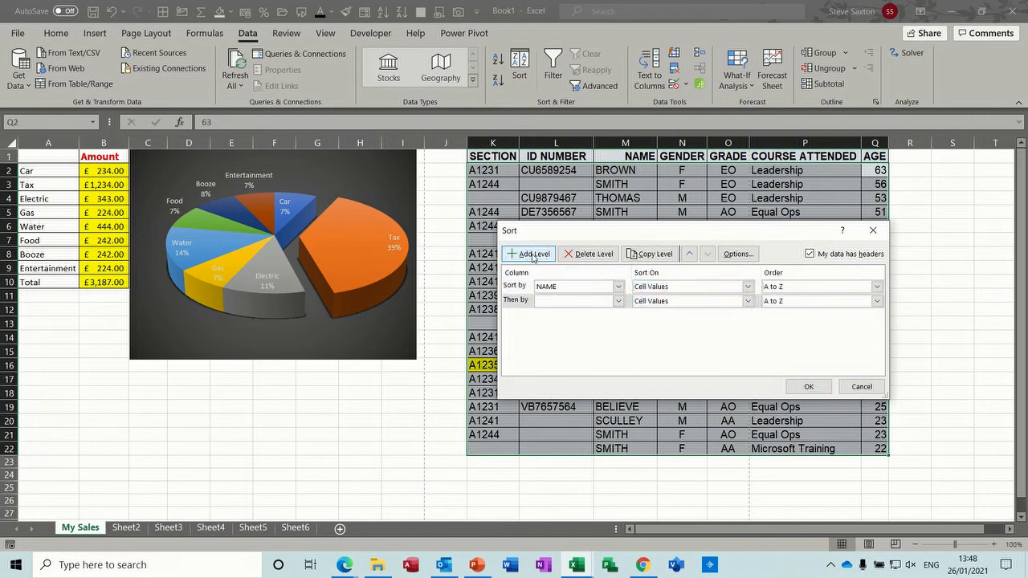
click(617, 301)
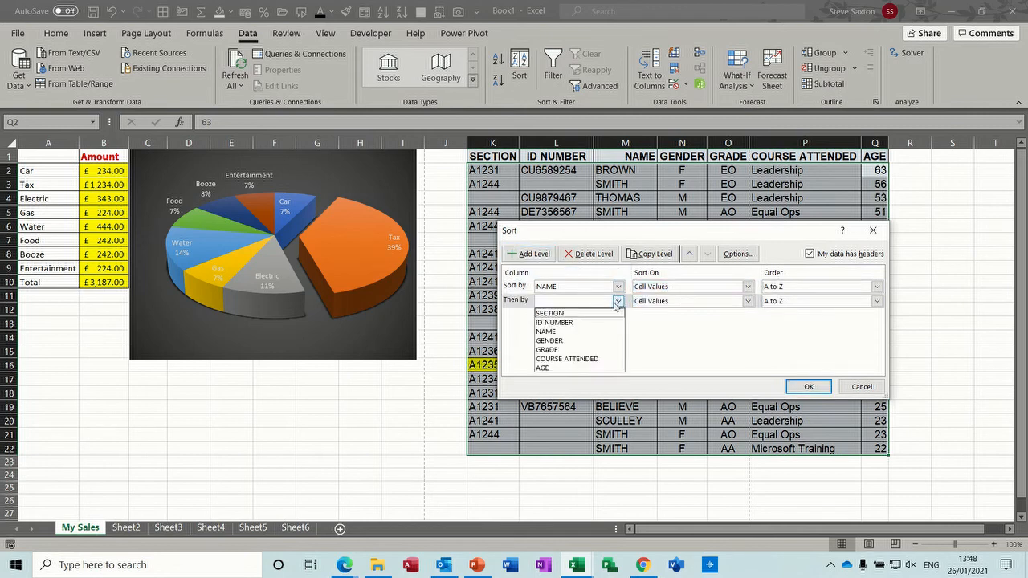
click(551, 340)
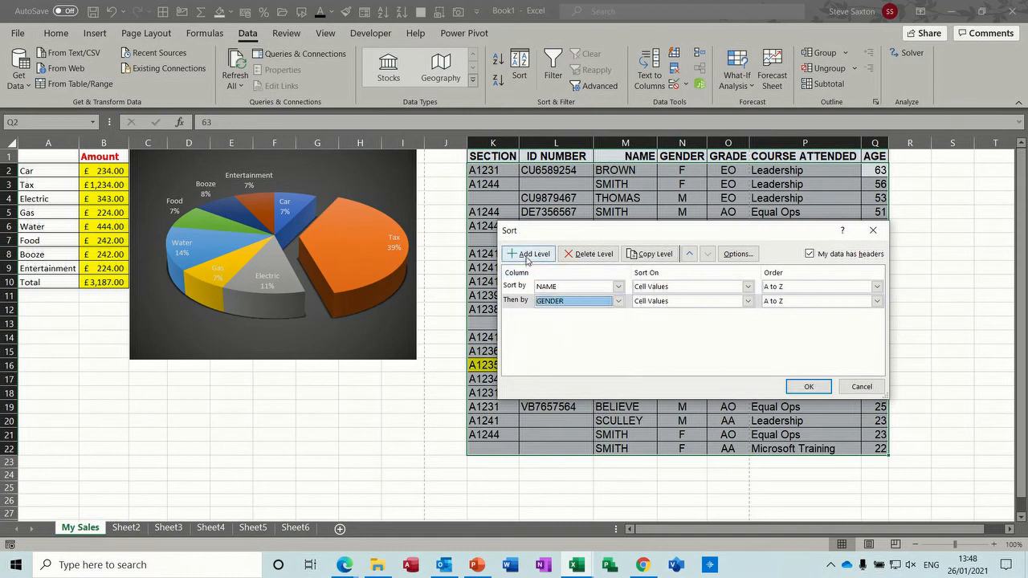
click(526, 254)
click(618, 316)
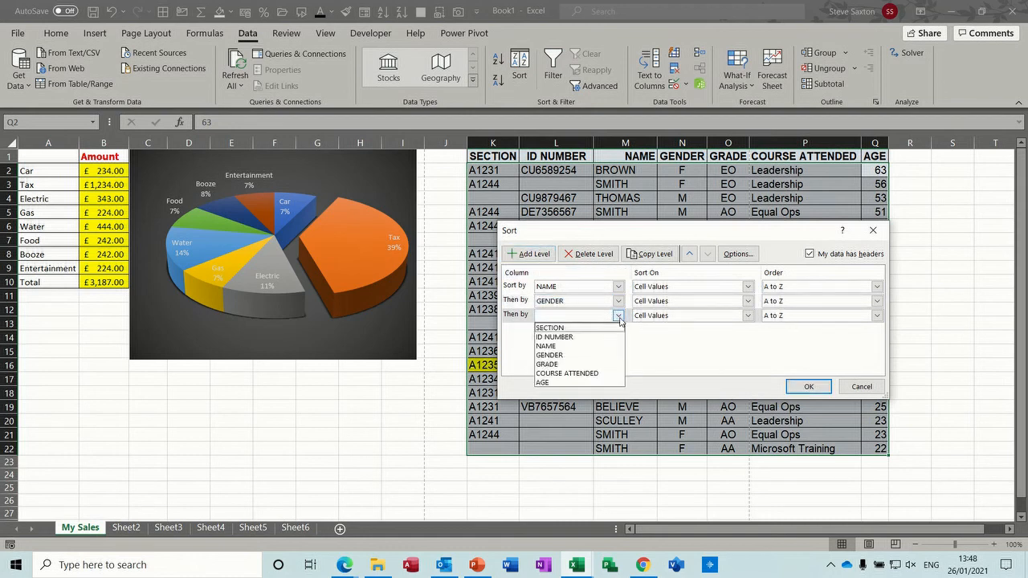
click(578, 363)
Step: Add COURSE ATTENDED (A to Z) and AGE (Smallest to Largest) as the final sort levels and apply the custom sort
click(543, 254)
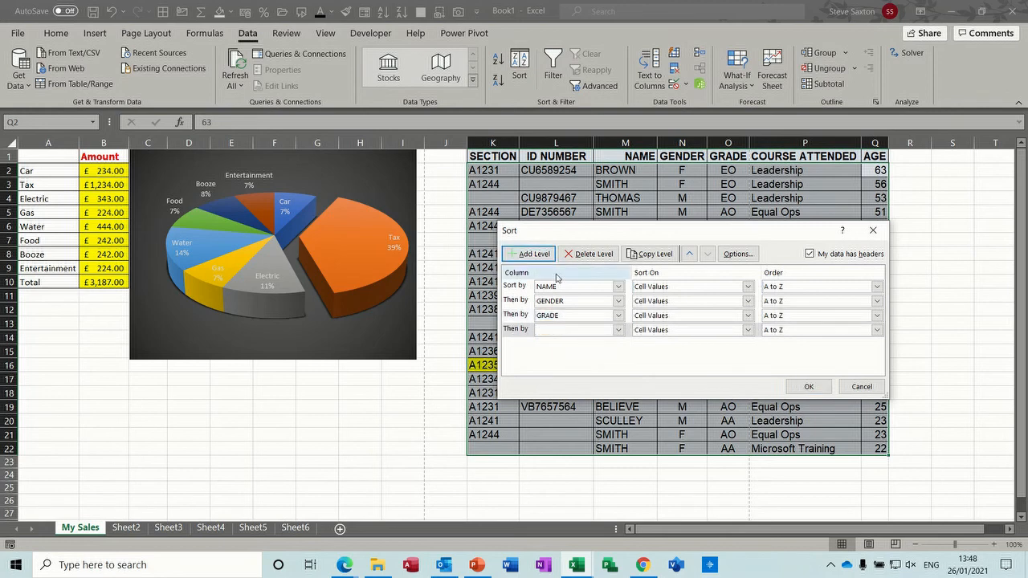
click(618, 330)
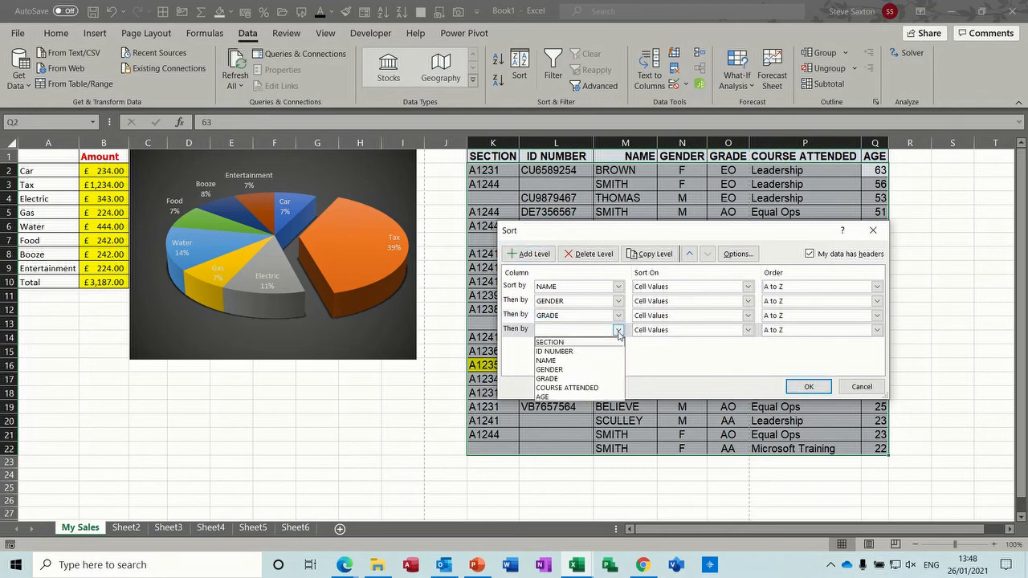
click(591, 388)
click(528, 254)
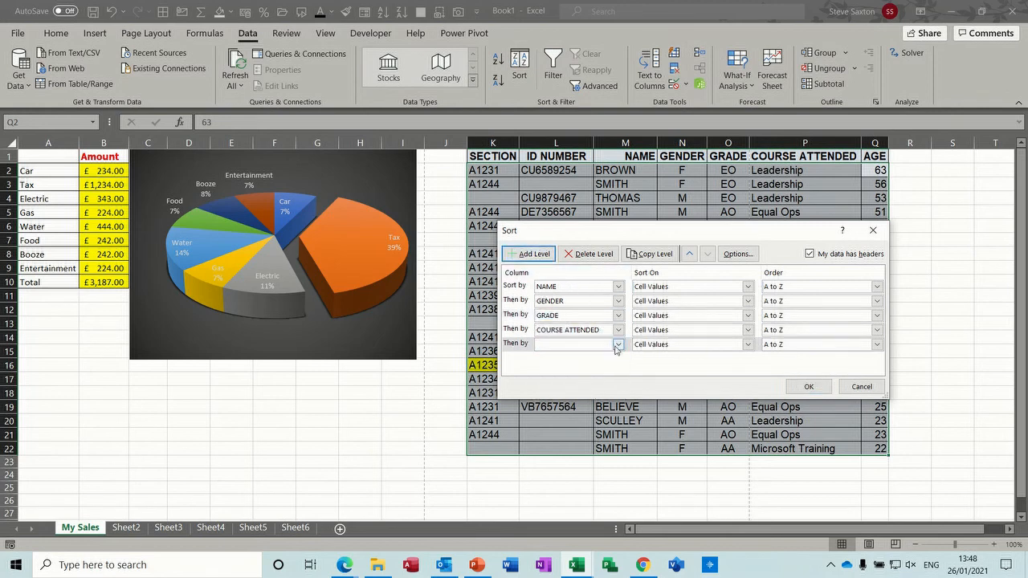
click(617, 345)
click(568, 413)
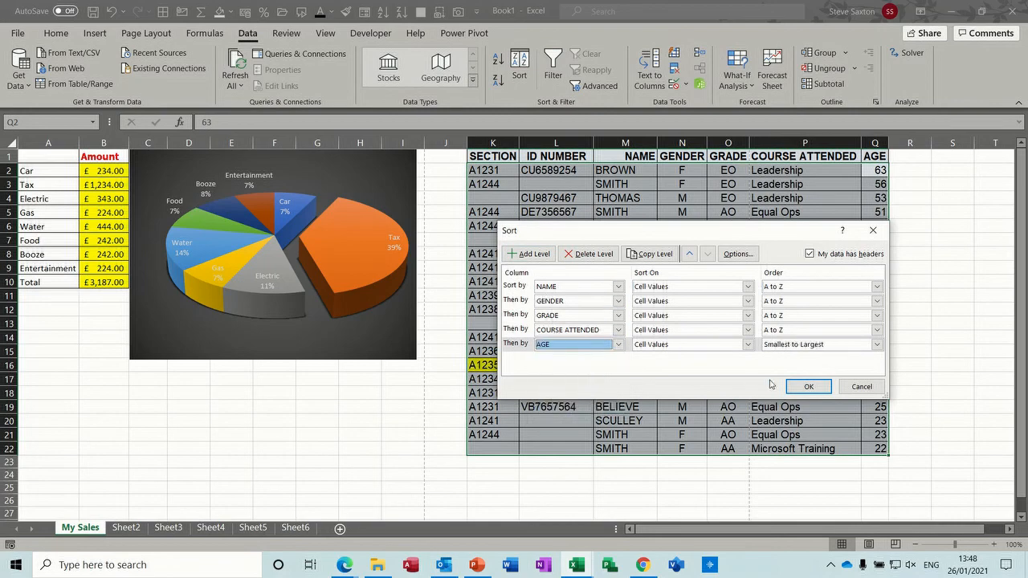
click(797, 387)
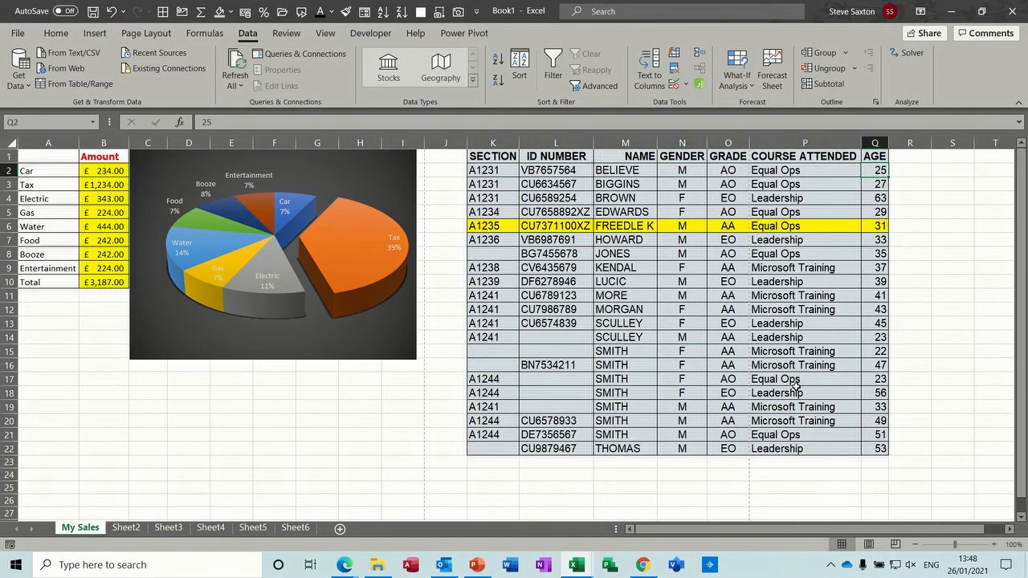
Step: Fill the group of identical surnames in M15:M21 of the NAME column with yellow
drag(619, 351, 618, 434)
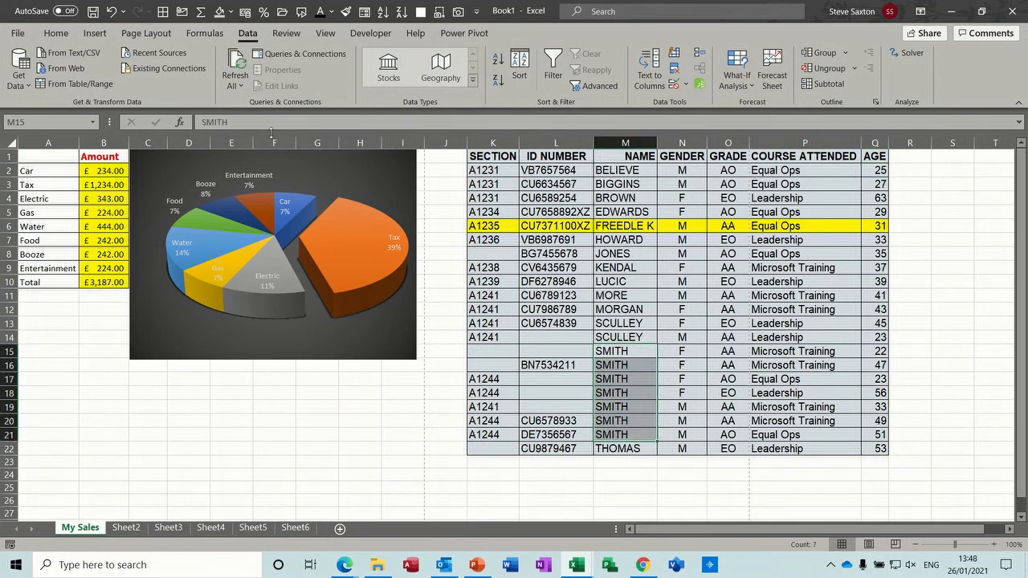
click(57, 34)
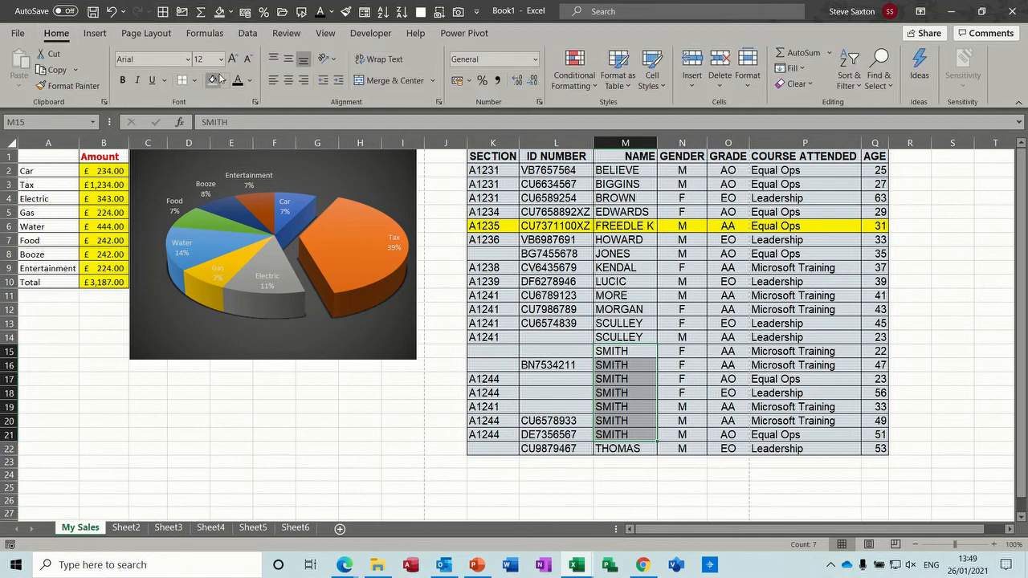
click(248, 34)
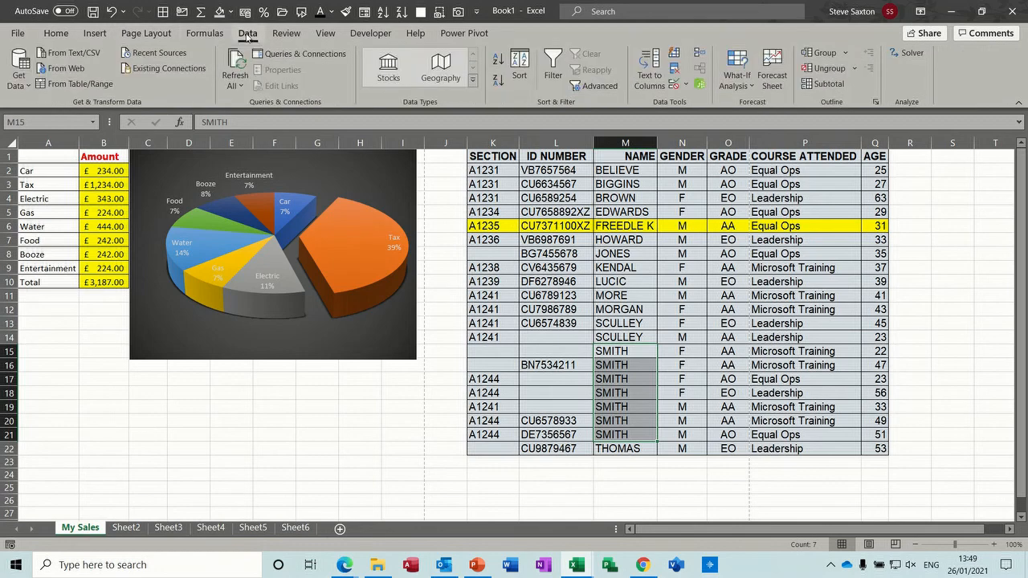
click(231, 11)
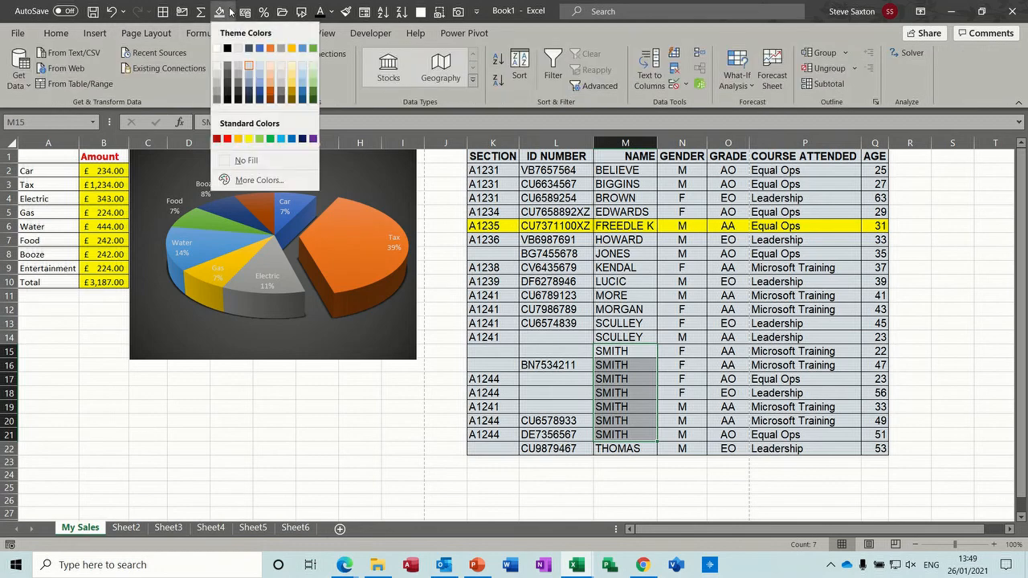
click(248, 141)
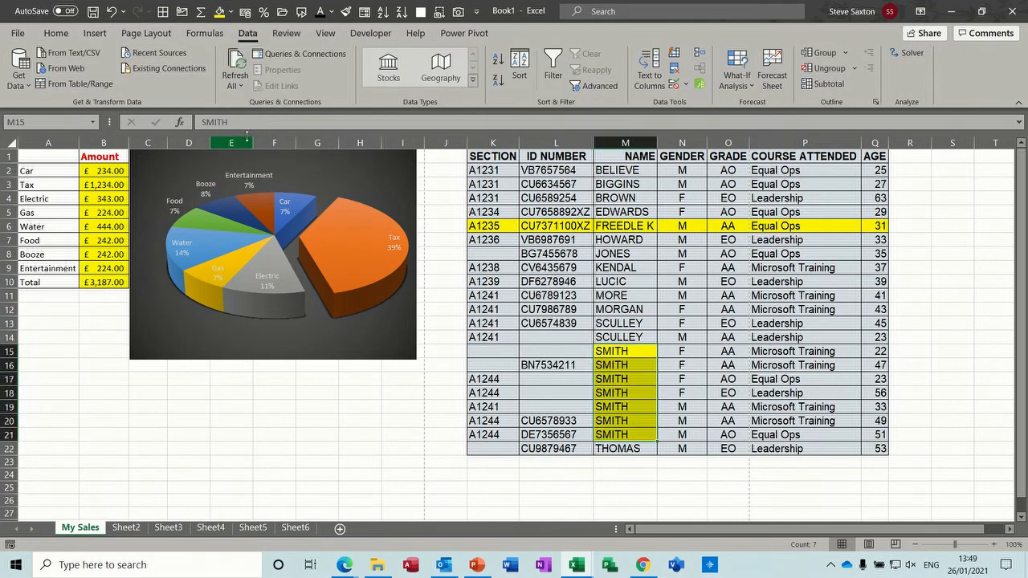
click(62, 40)
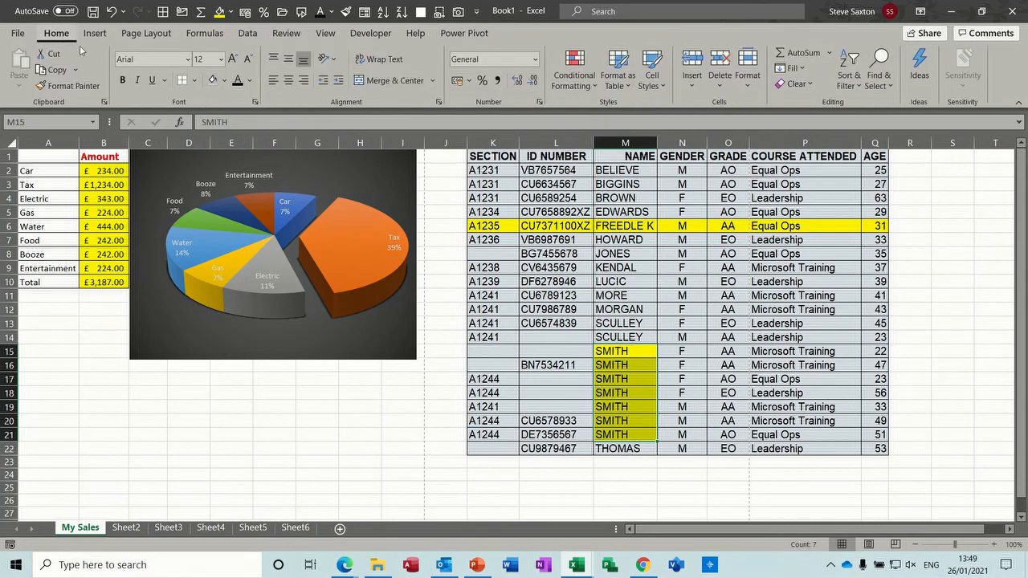
right_click(213, 84)
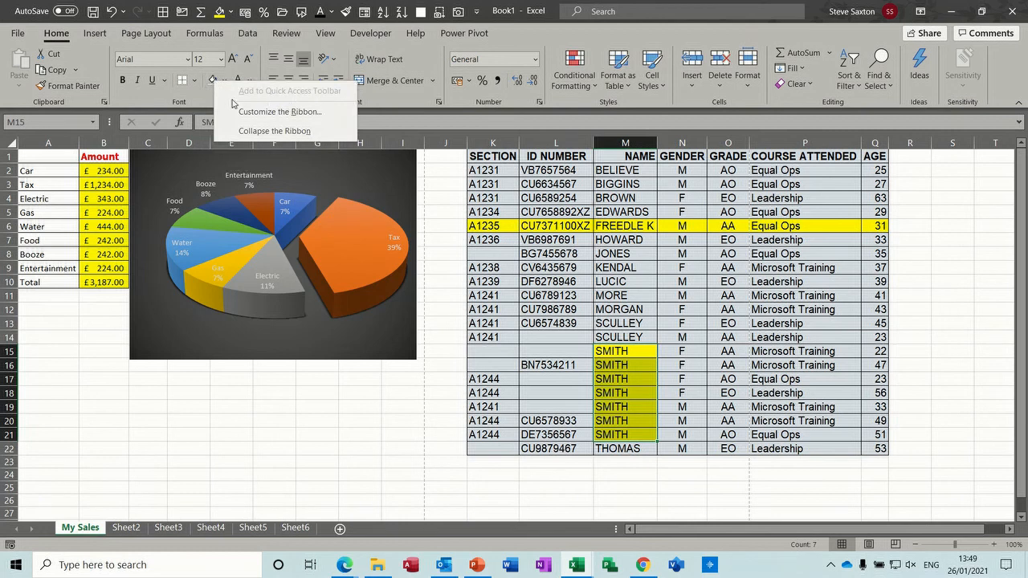
click(622, 304)
click(674, 351)
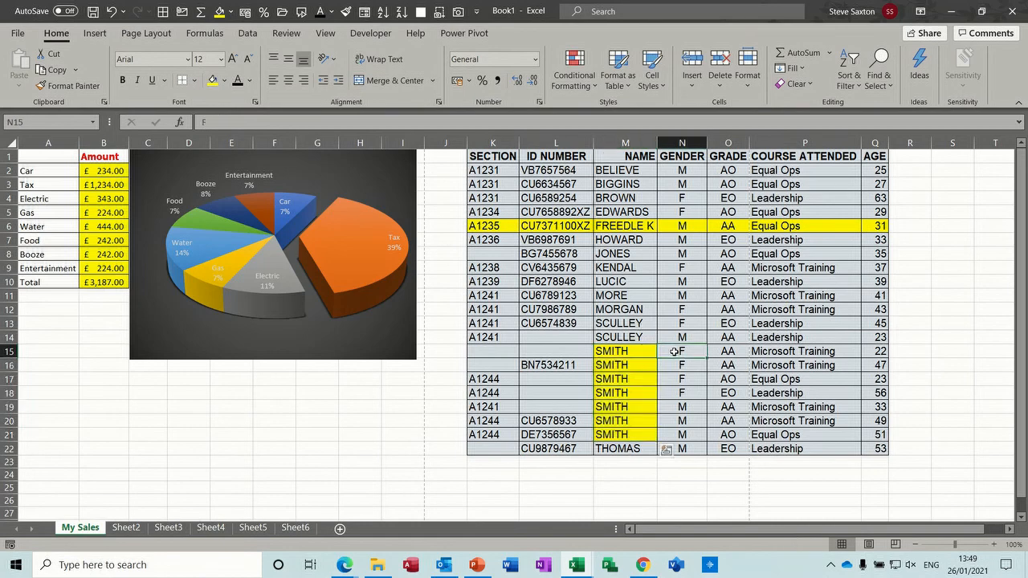
Step: Fill the matching sort groups N15:N18, O15:O16, P15:P16 and cell Q15 of the staff table with yellow
drag(674, 351, 681, 393)
click(219, 12)
click(249, 34)
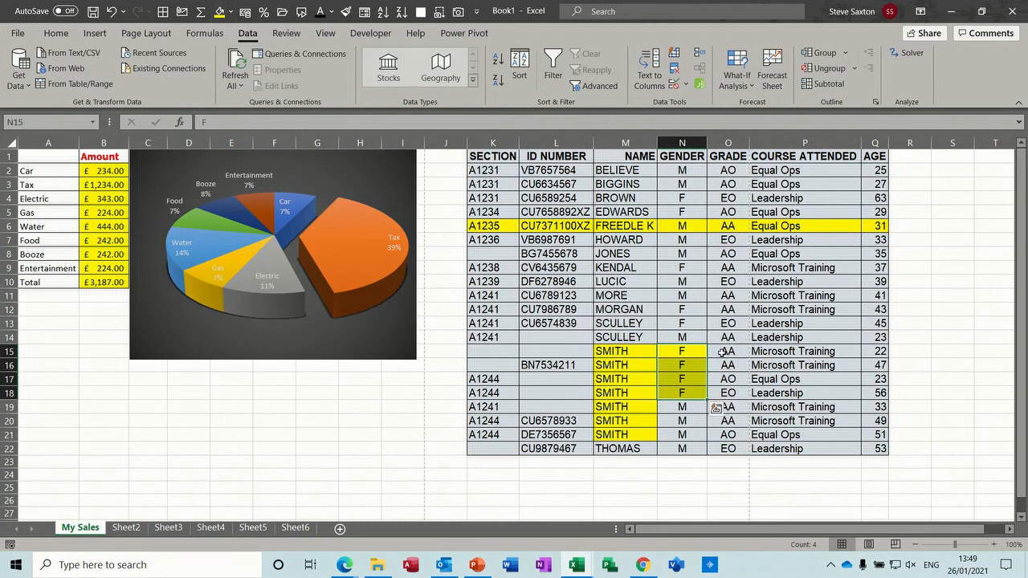
drag(721, 351, 726, 365)
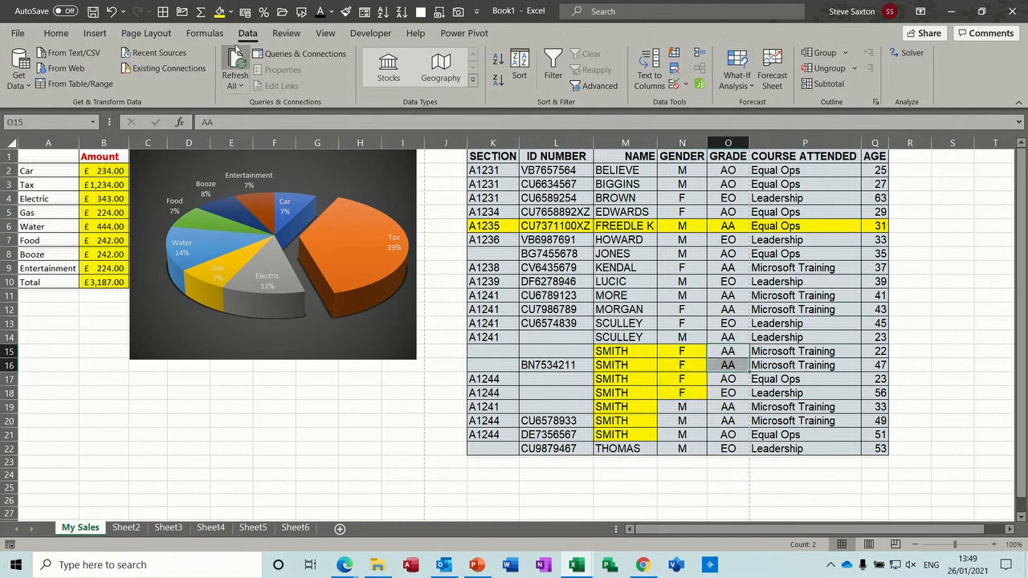
click(219, 12)
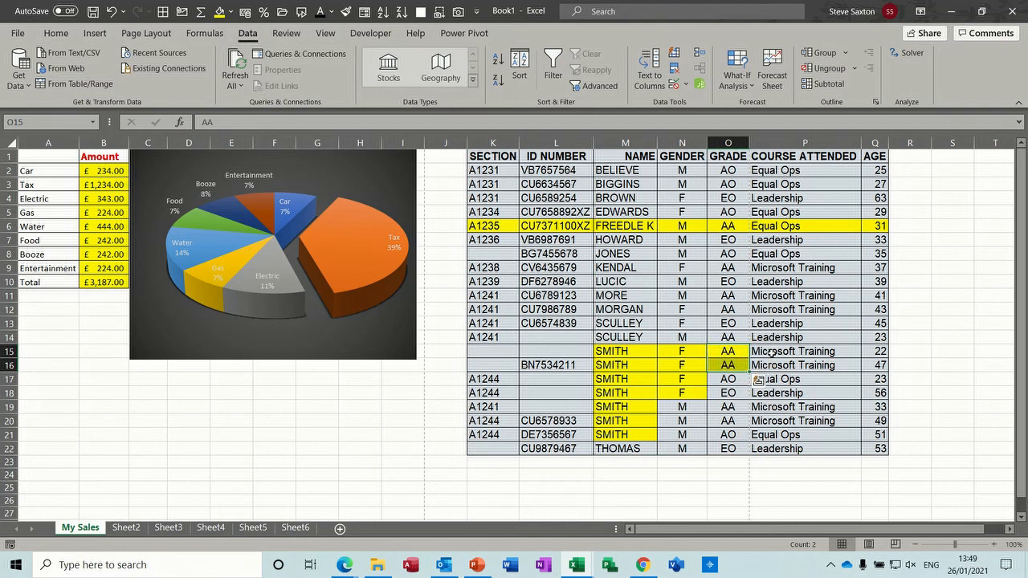
drag(784, 351, 790, 366)
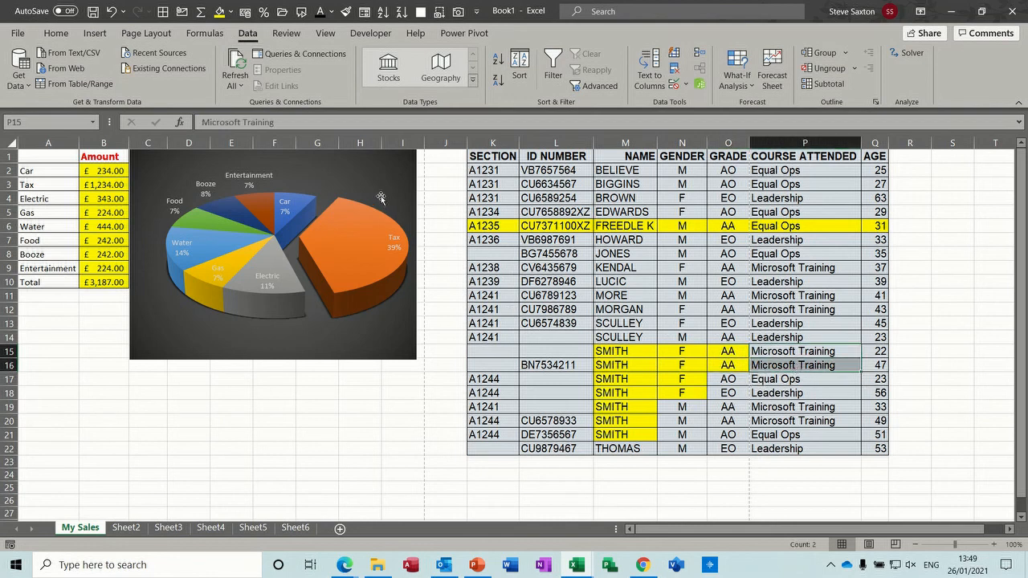
click(220, 12)
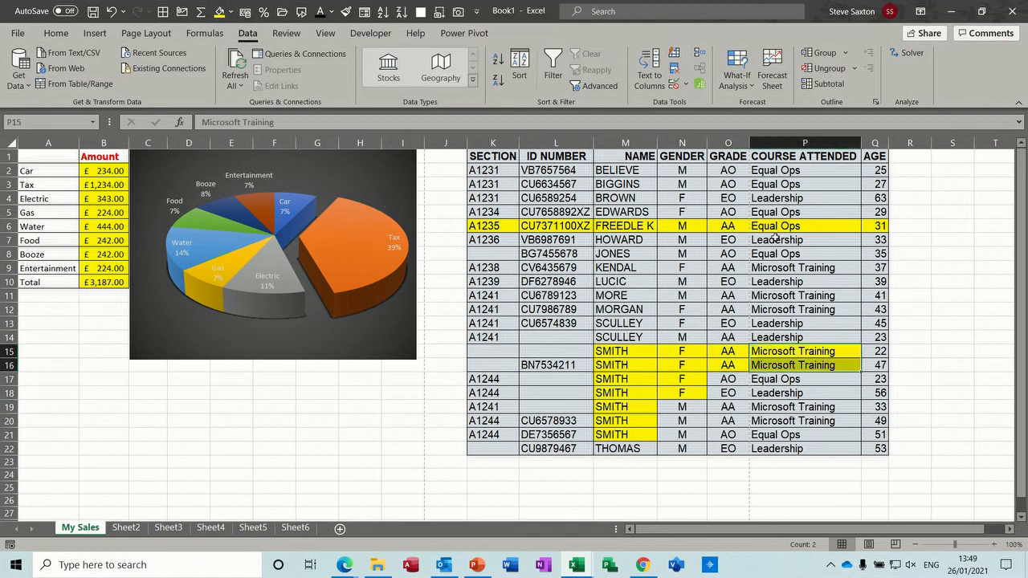
click(879, 351)
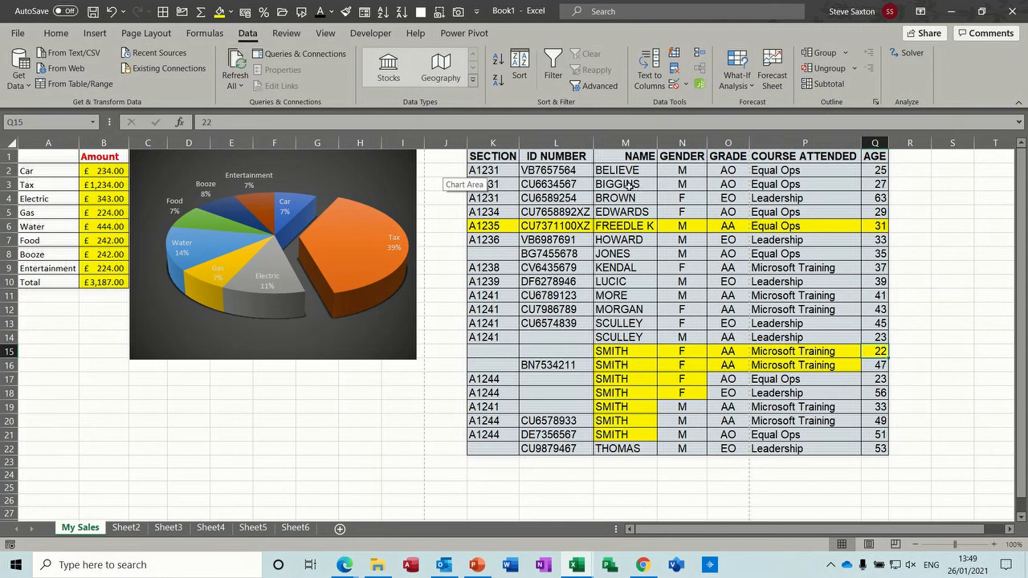
drag(626, 170, 631, 301)
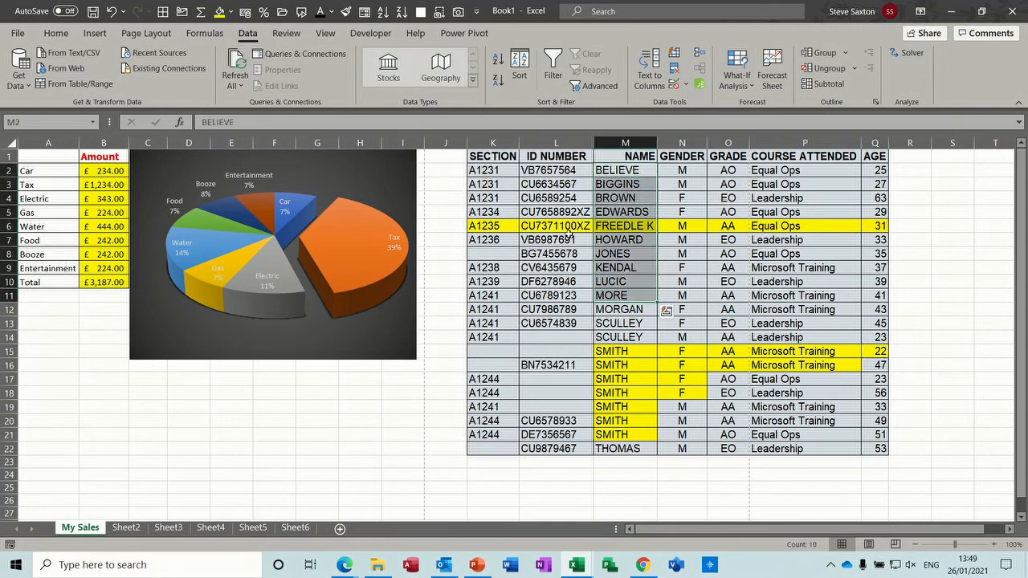
drag(540, 170, 542, 447)
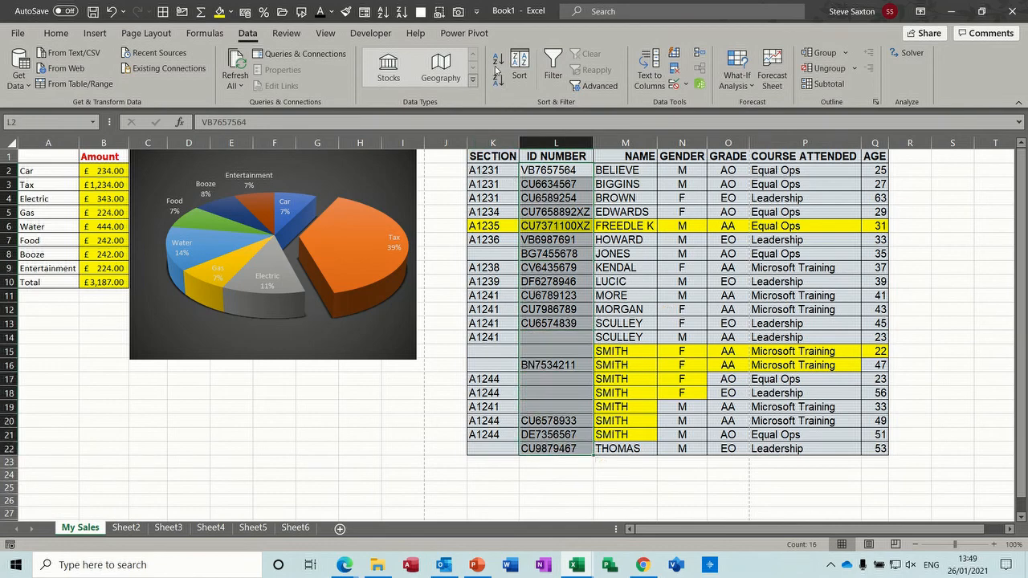
click(497, 59)
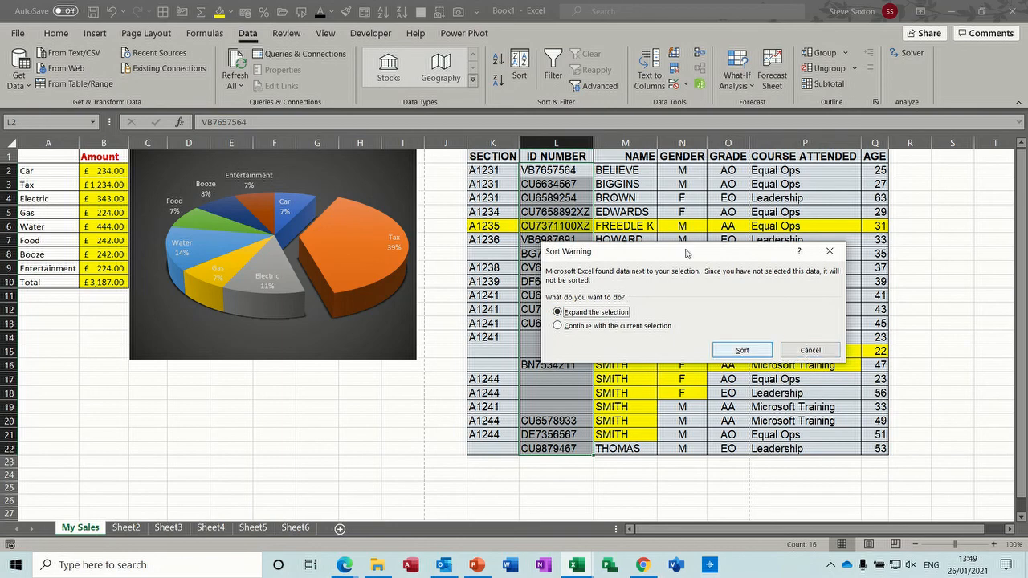
click(809, 351)
Step: Turn on filtering for the staff table's header row and look over the ID NUMBER filter options
click(564, 200)
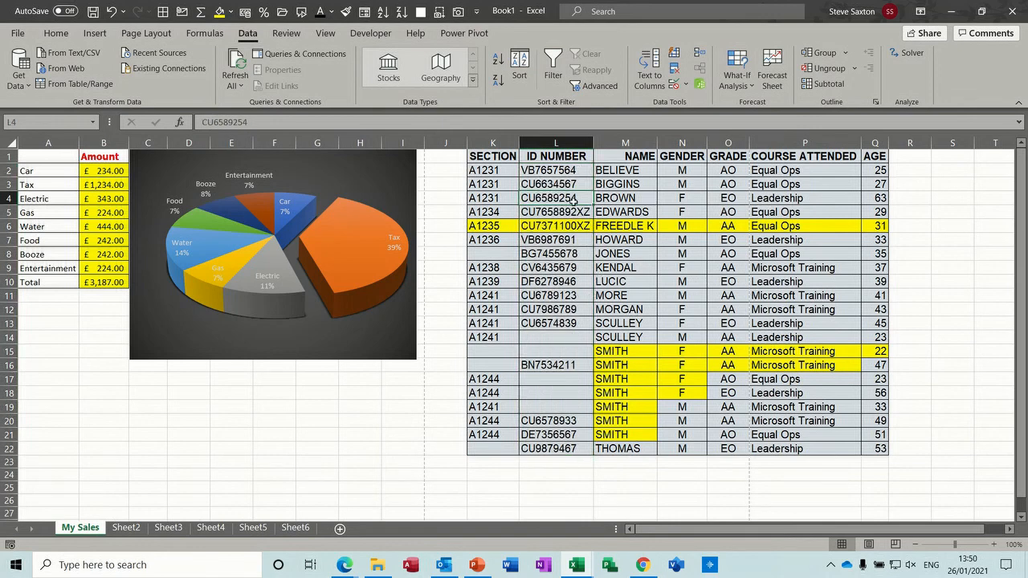
click(553, 71)
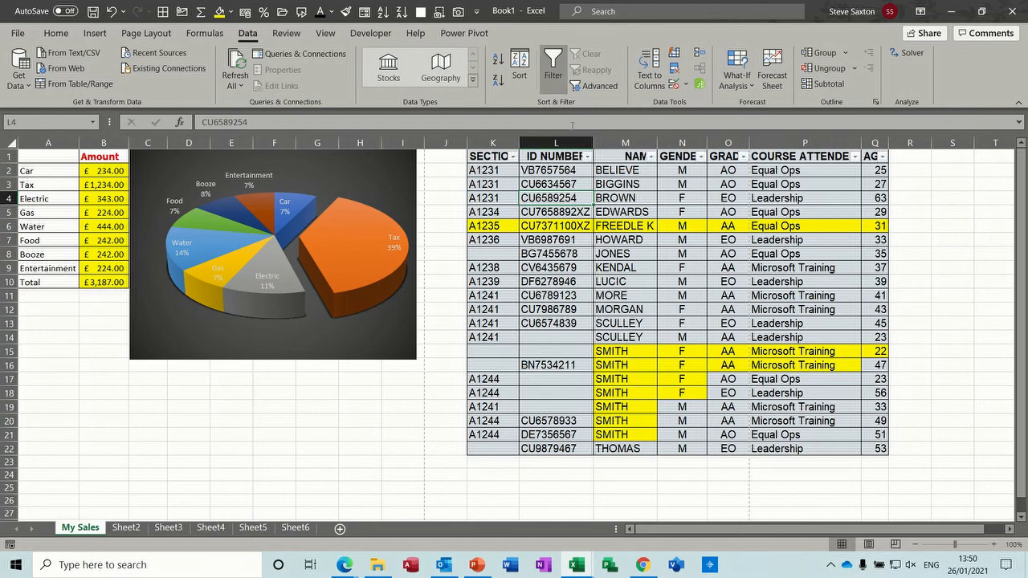
click(587, 157)
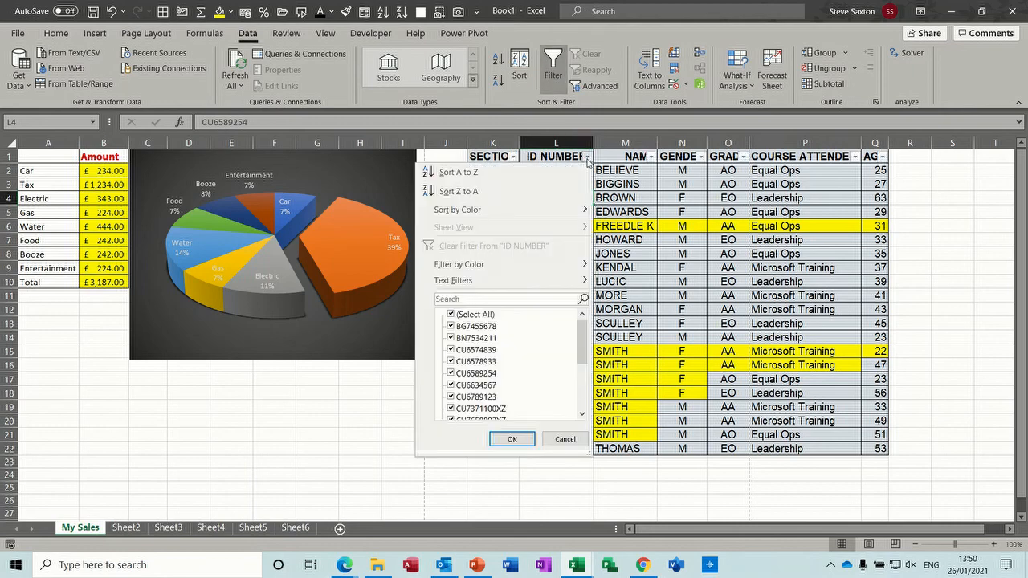
click(587, 157)
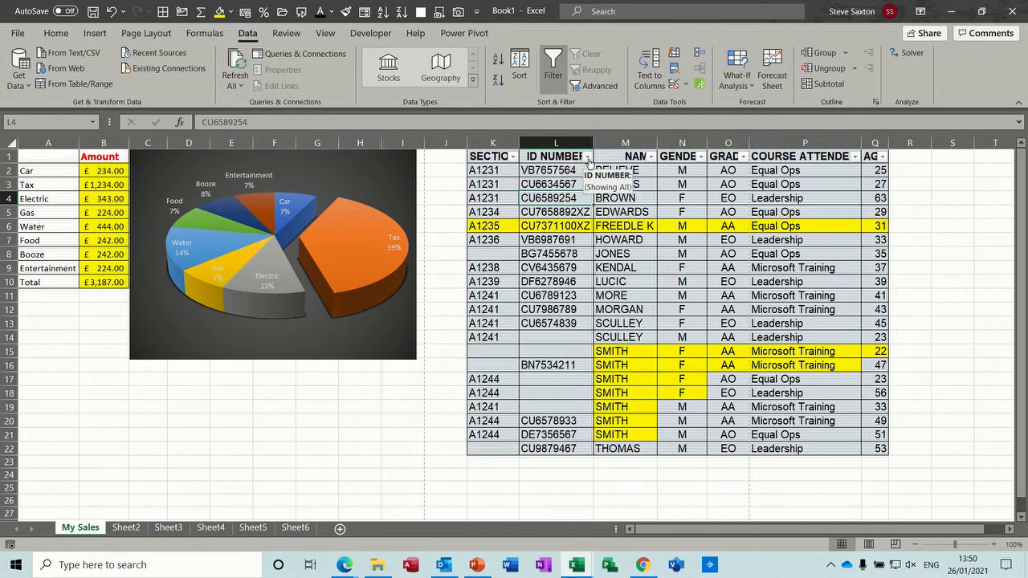
Step: Filter the GENDER column to show only F records, and clear the filter to restore the full staff table
click(701, 158)
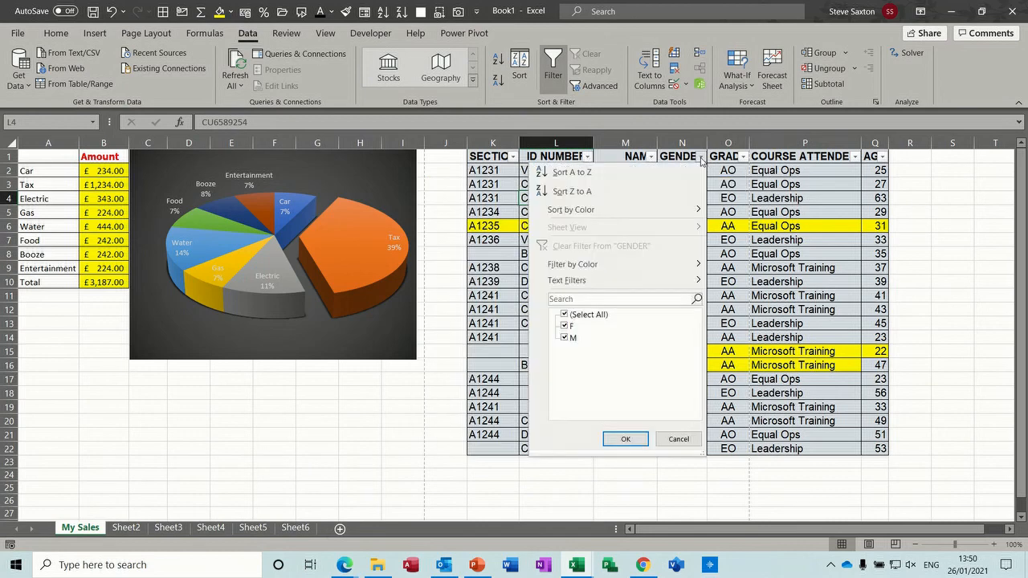
click(564, 315)
click(565, 326)
click(625, 438)
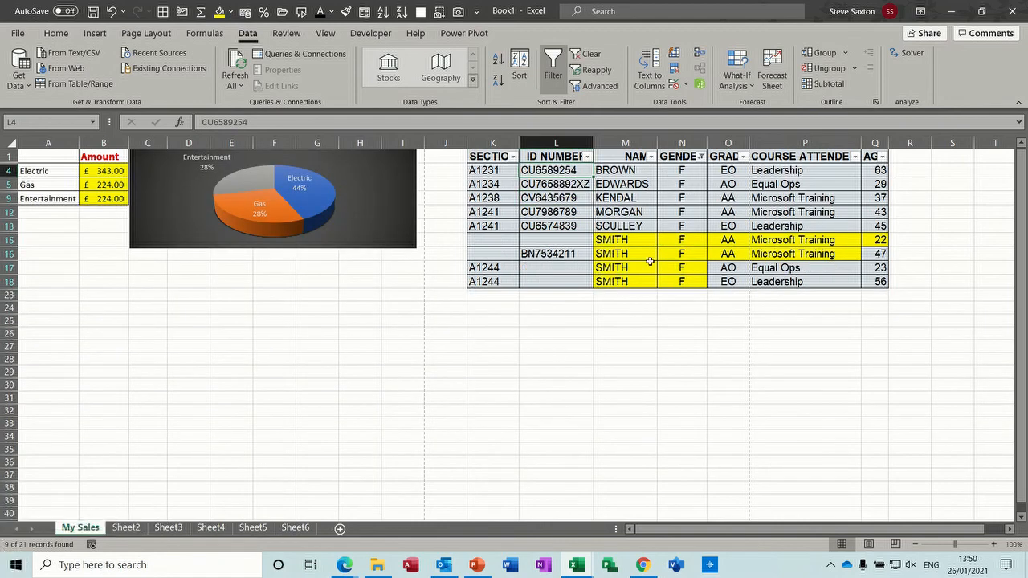
click(700, 157)
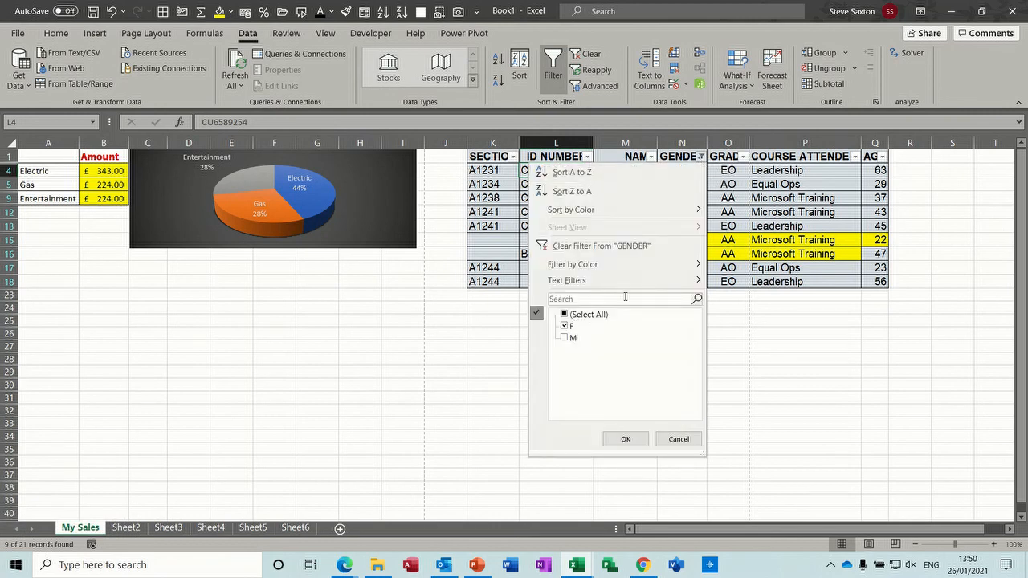
click(678, 438)
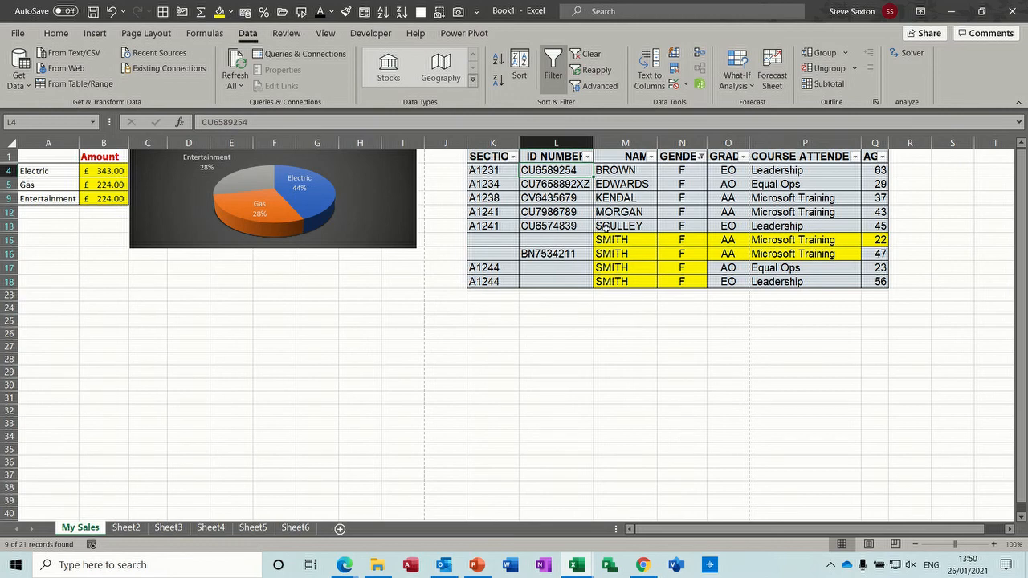
click(586, 54)
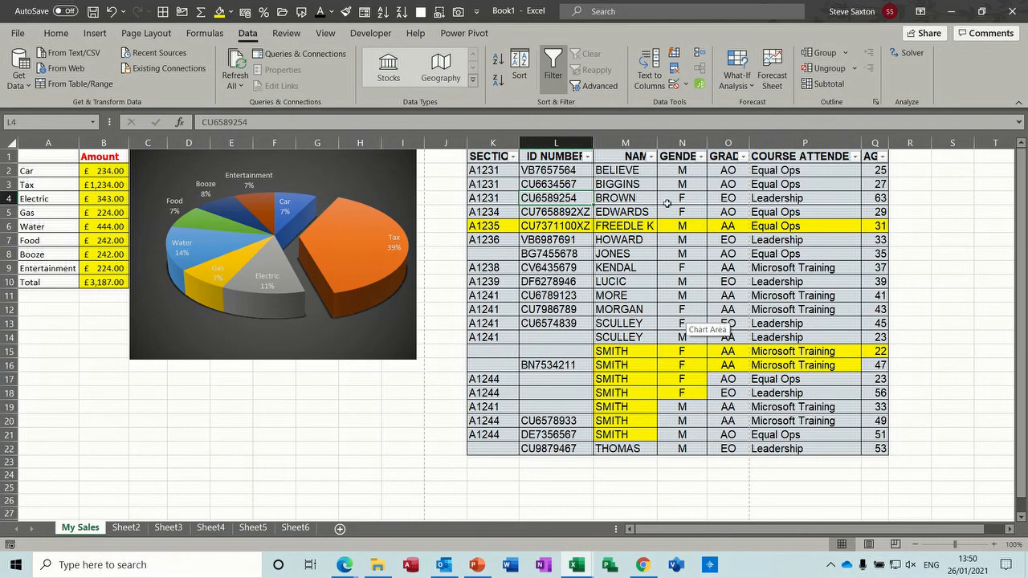
Step: Filter the COURSE ATTENDED column to show only Equal Ops, and clear that filter again
click(855, 157)
click(717, 314)
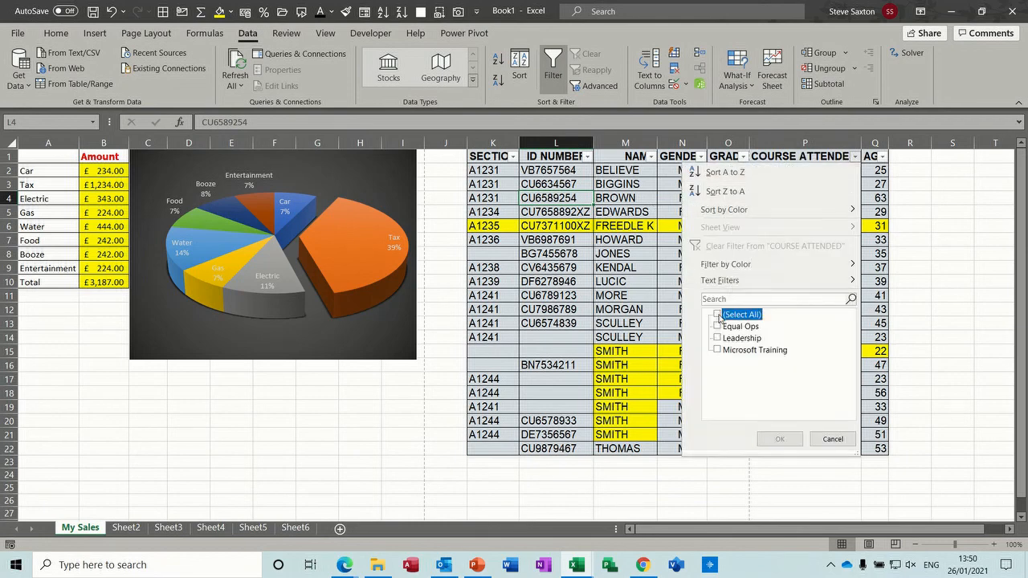
click(717, 326)
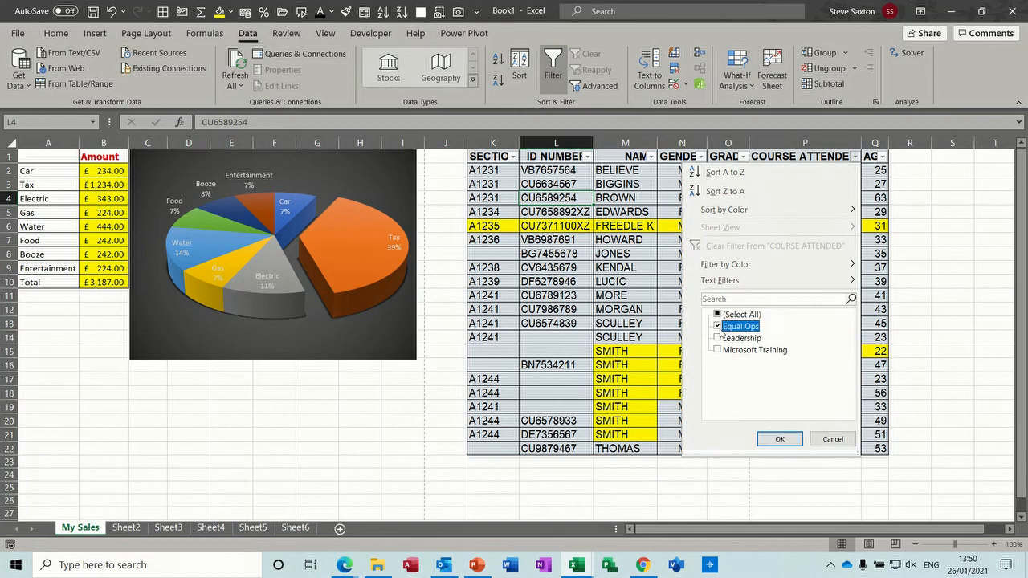
click(777, 439)
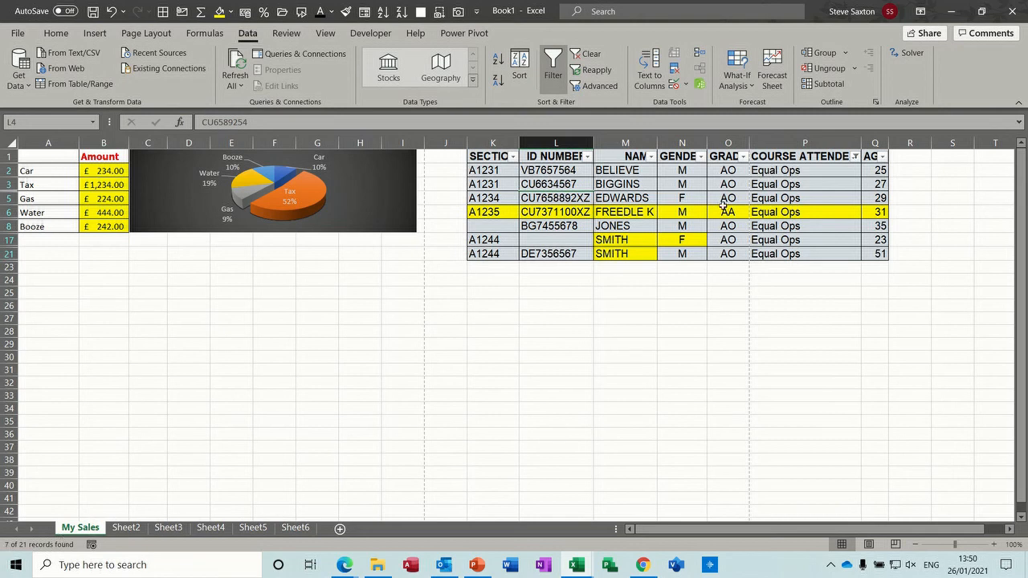
click(587, 54)
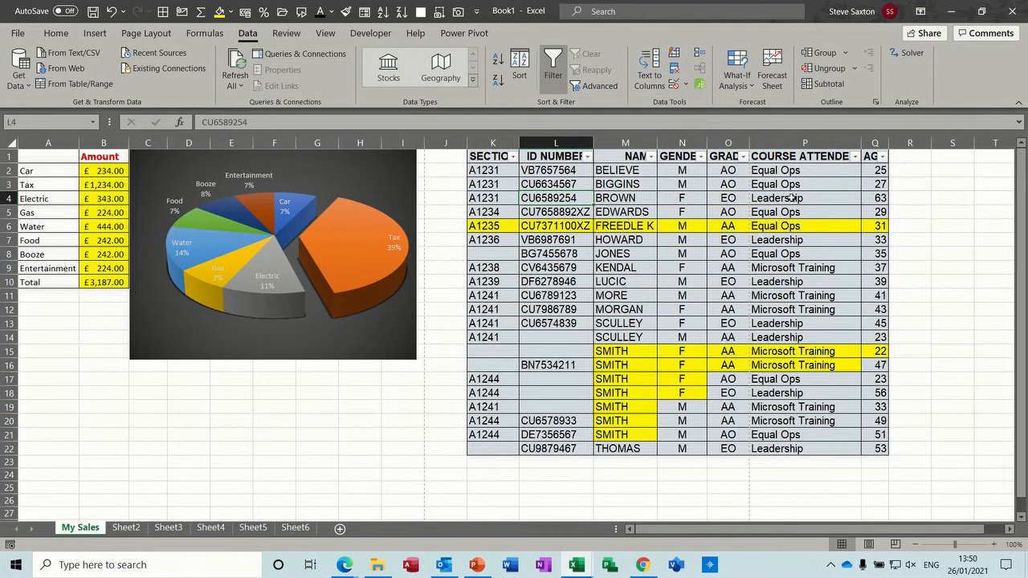
Step: Apply a custom number filter to AGE for values greater than 50 and less than 60, and clear it again
click(881, 157)
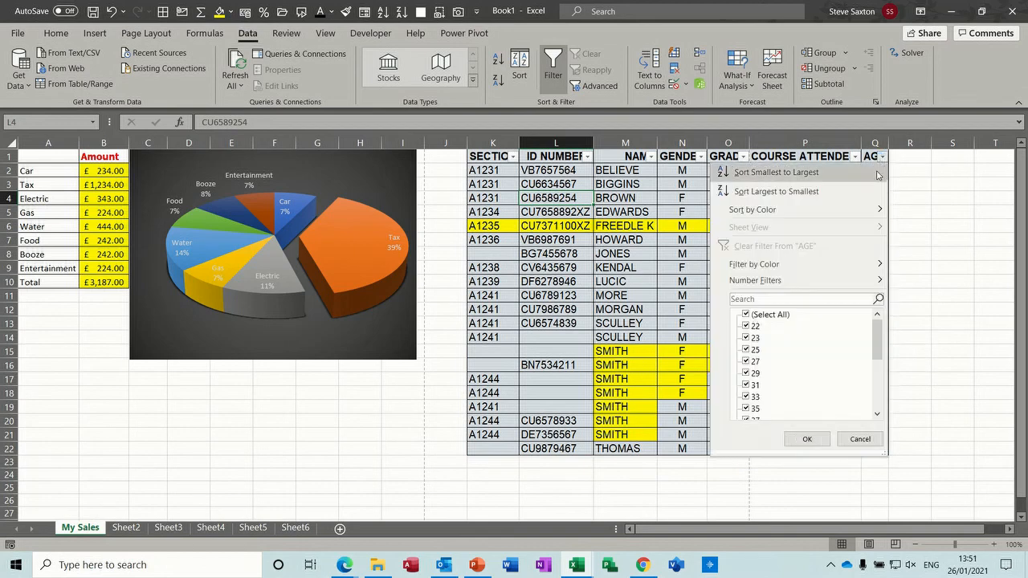
mouse_move(735, 287)
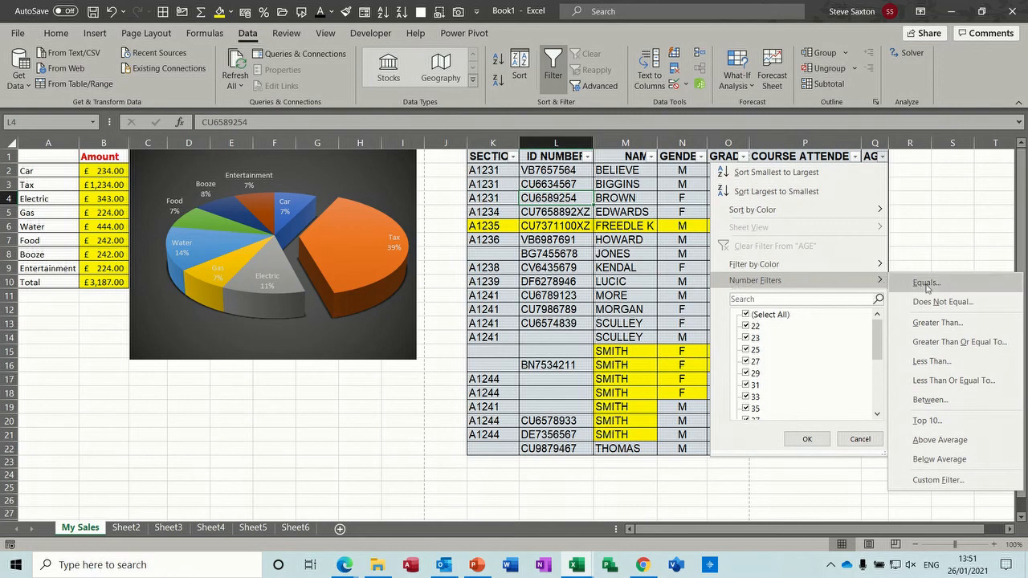
click(938, 480)
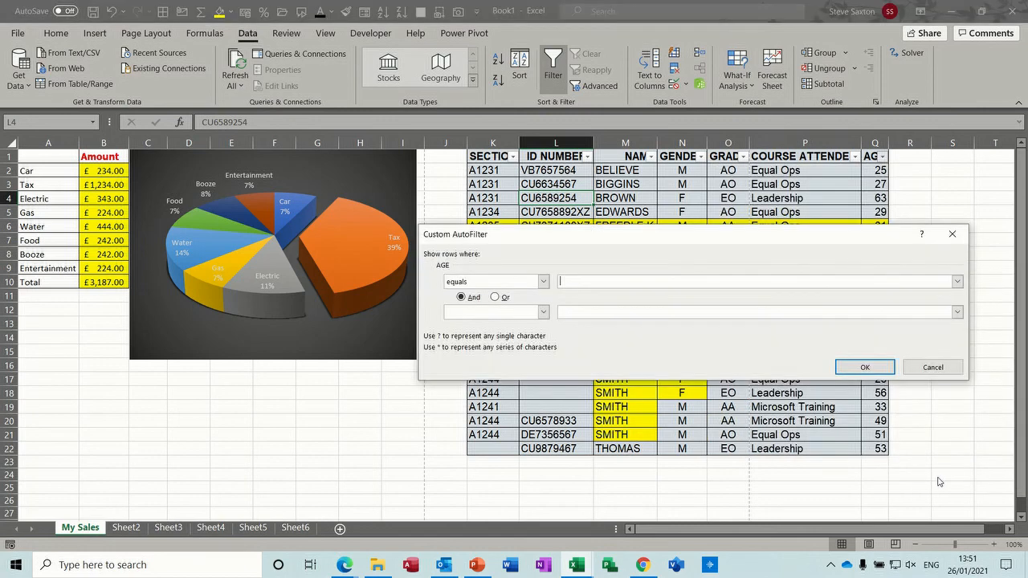
click(544, 282)
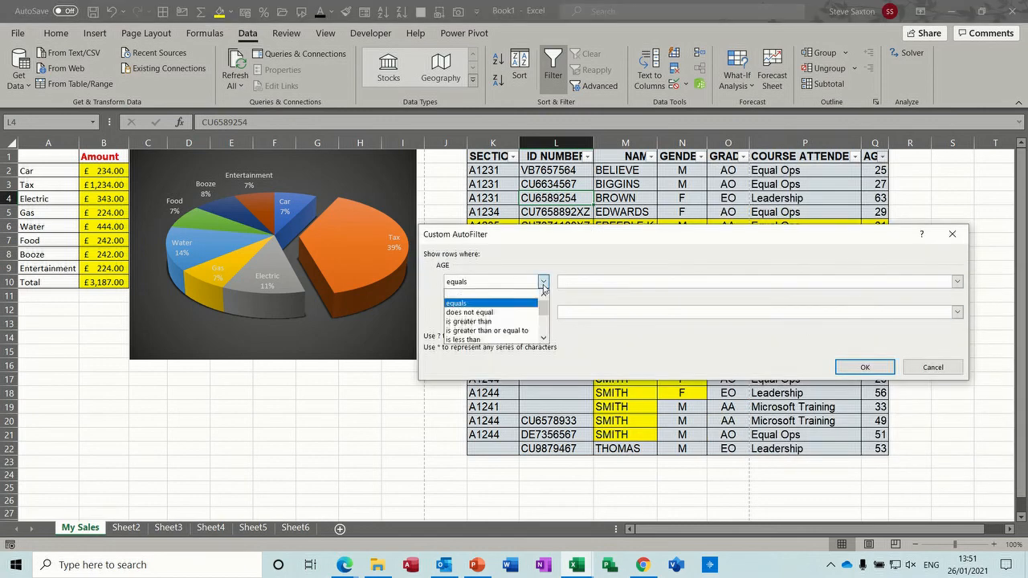
click(514, 324)
click(573, 282)
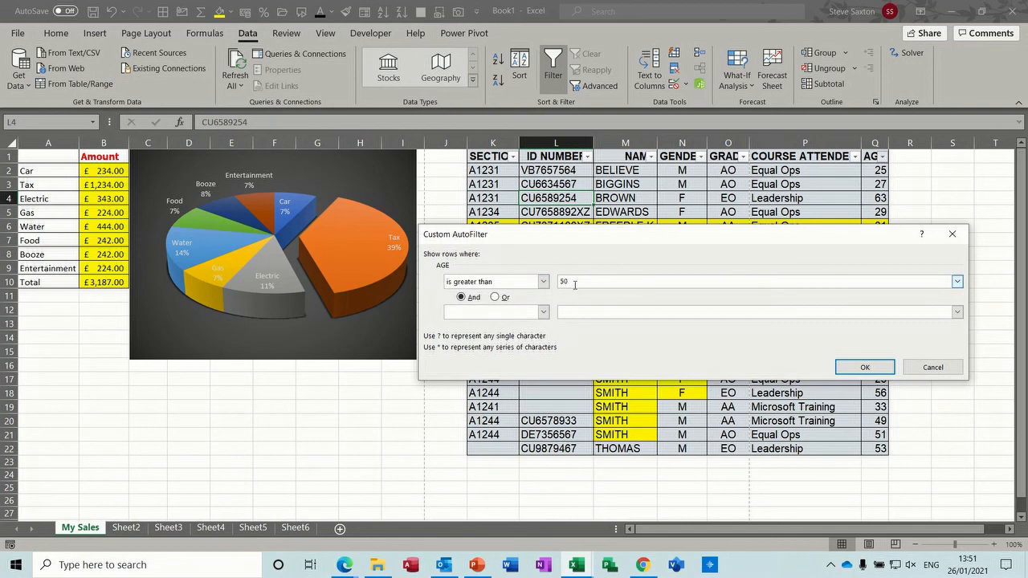
click(544, 311)
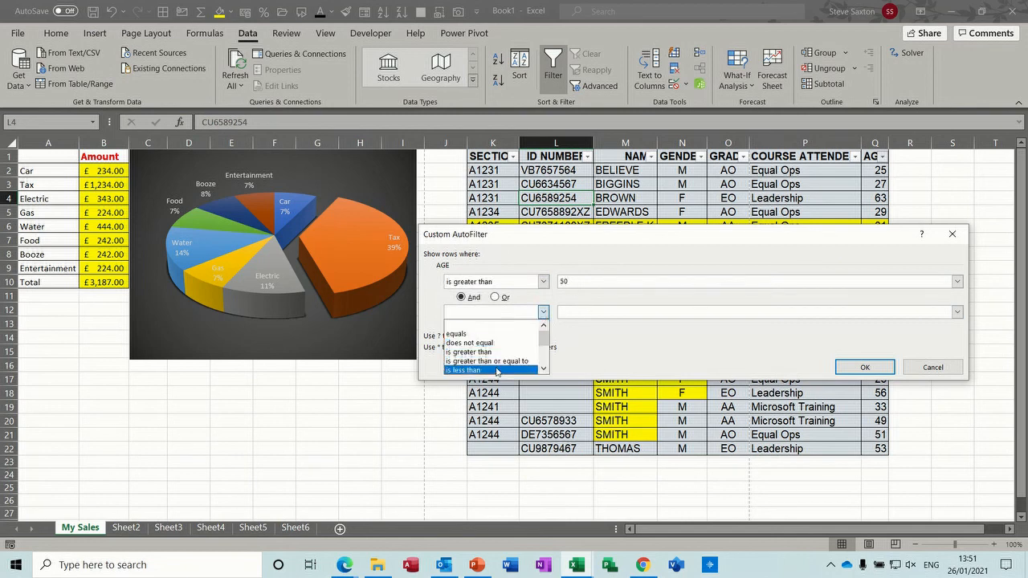
click(497, 370)
click(567, 314)
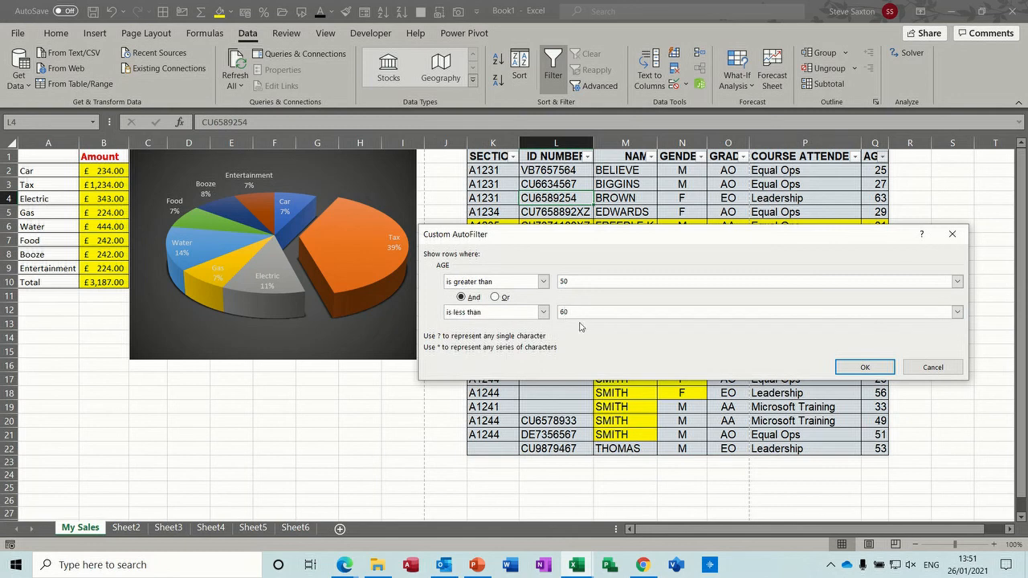
click(856, 367)
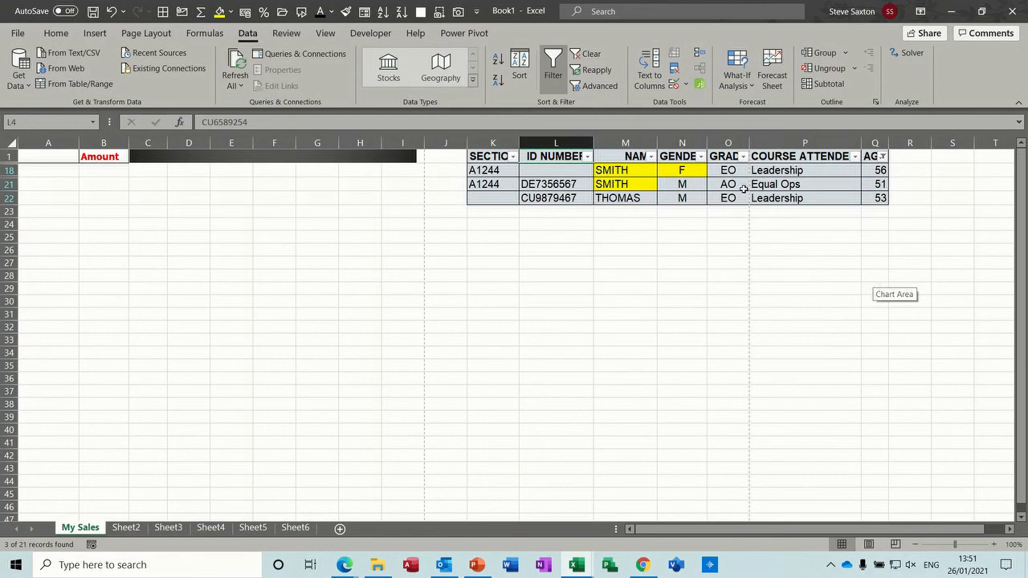
click(593, 58)
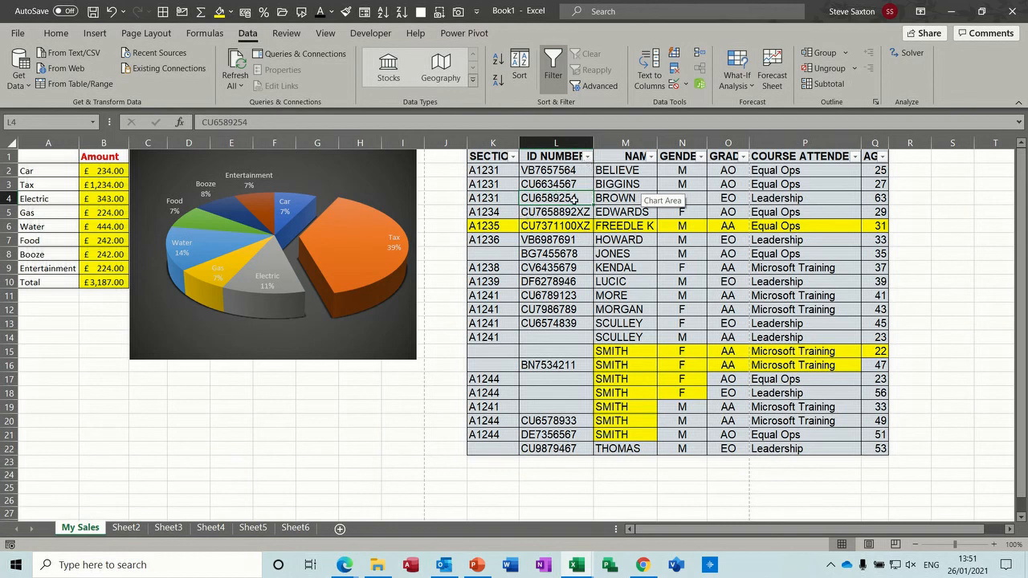
Step: Start a custom text filter on the ID NUMBER column with the first condition begins with cu
click(587, 156)
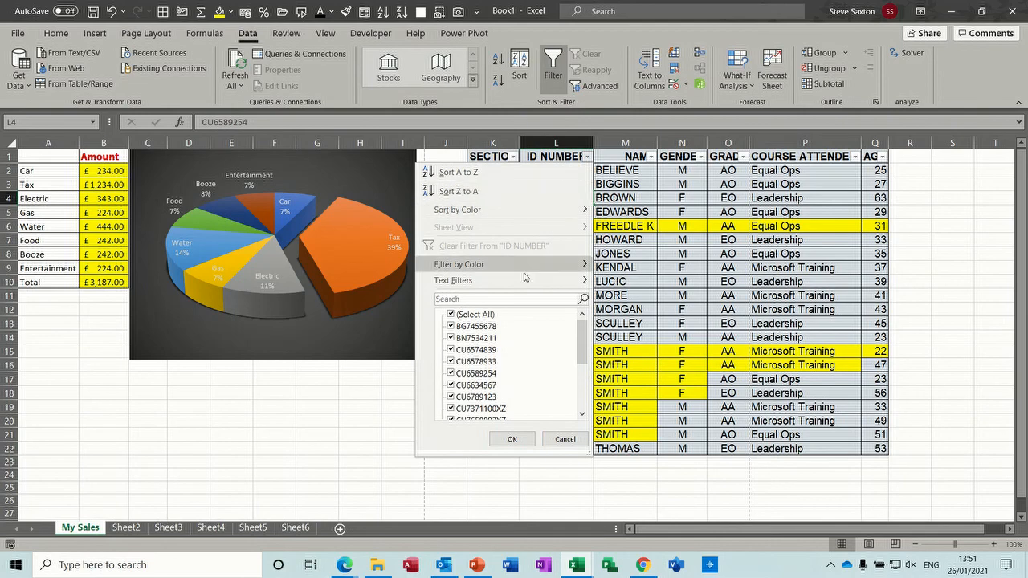
mouse_move(522, 283)
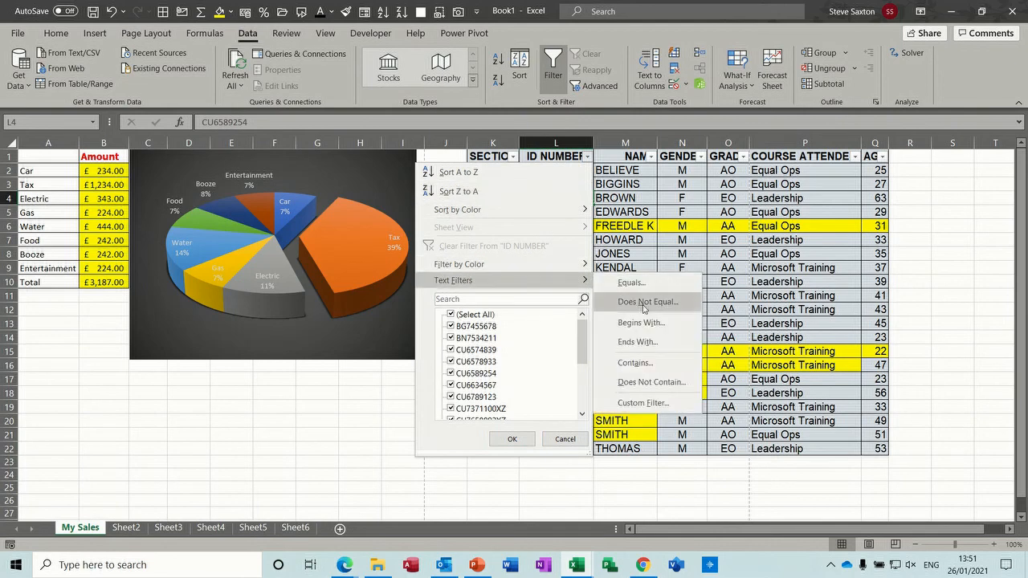
click(656, 403)
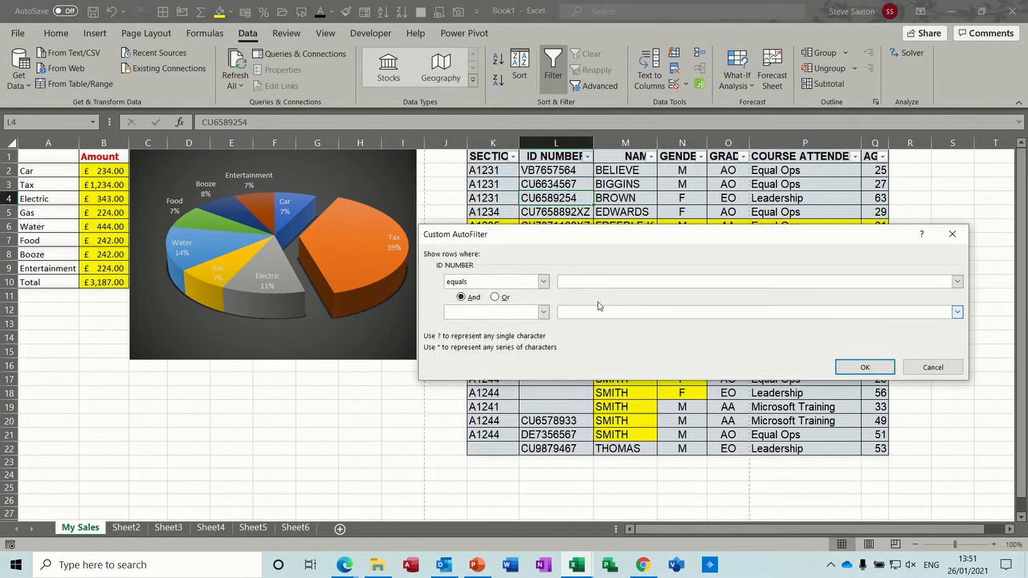
click(543, 282)
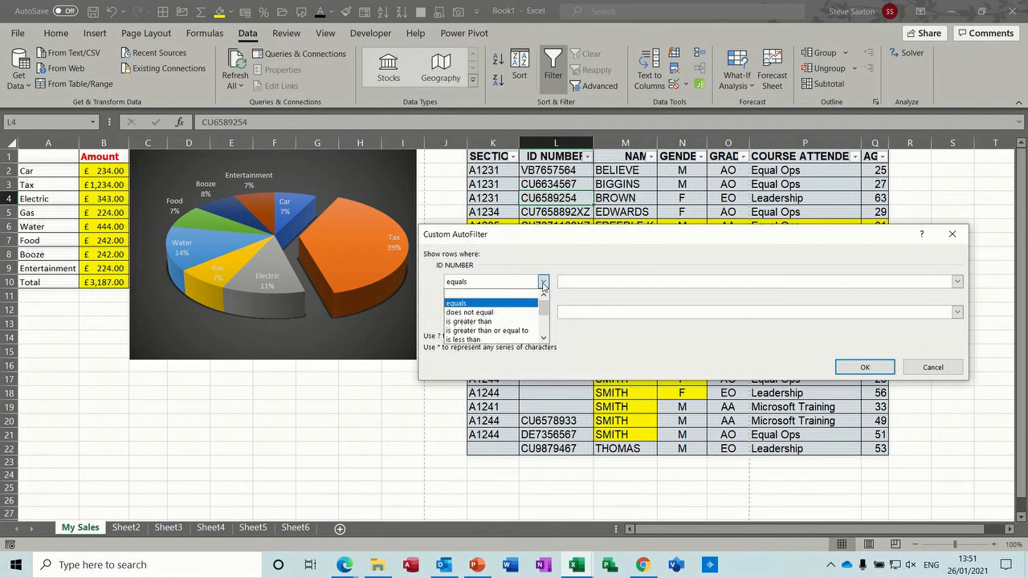
click(544, 339)
click(544, 339)
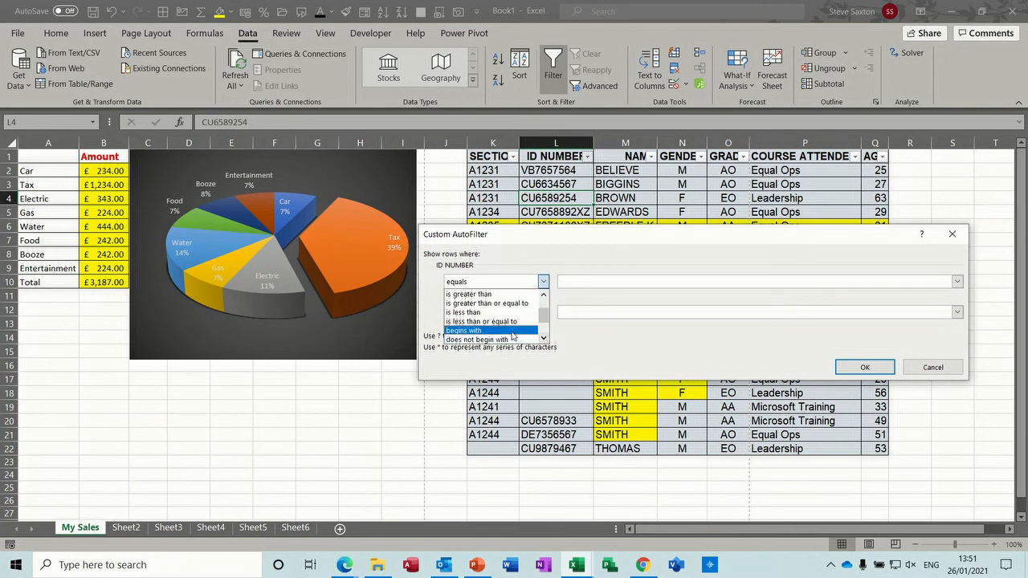
click(514, 329)
click(578, 283)
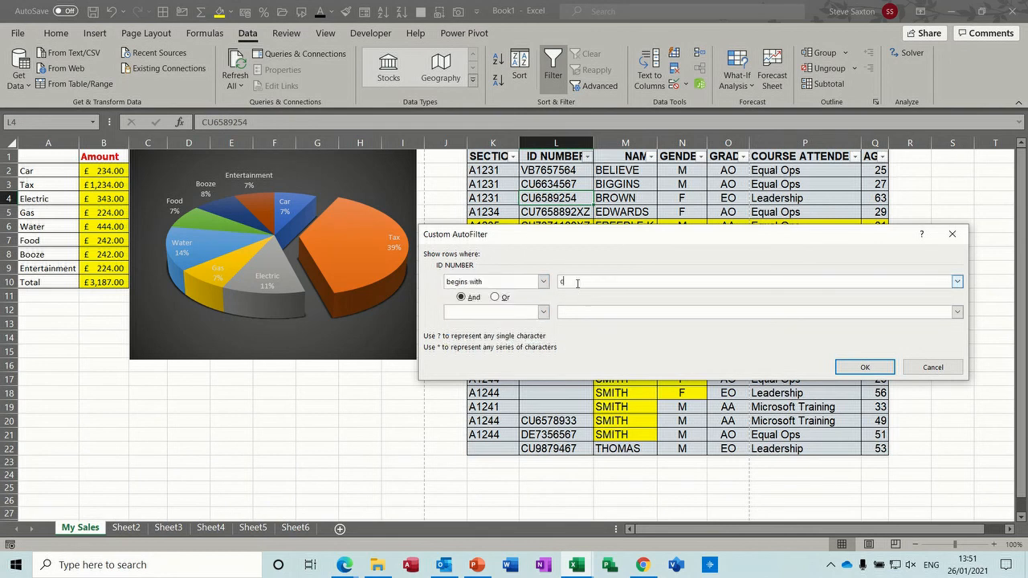
Step: Apply the ID NUMBER filter with a second And condition, ends with xz, and clear it to restore all rows
click(543, 311)
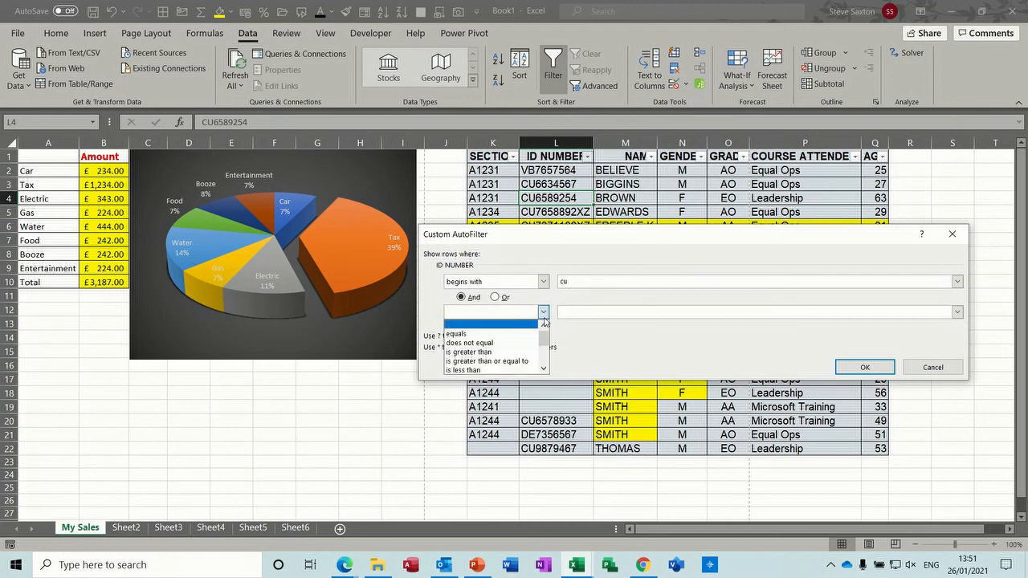
click(543, 370)
click(543, 370)
click(544, 369)
click(543, 369)
click(544, 369)
click(505, 361)
click(570, 312)
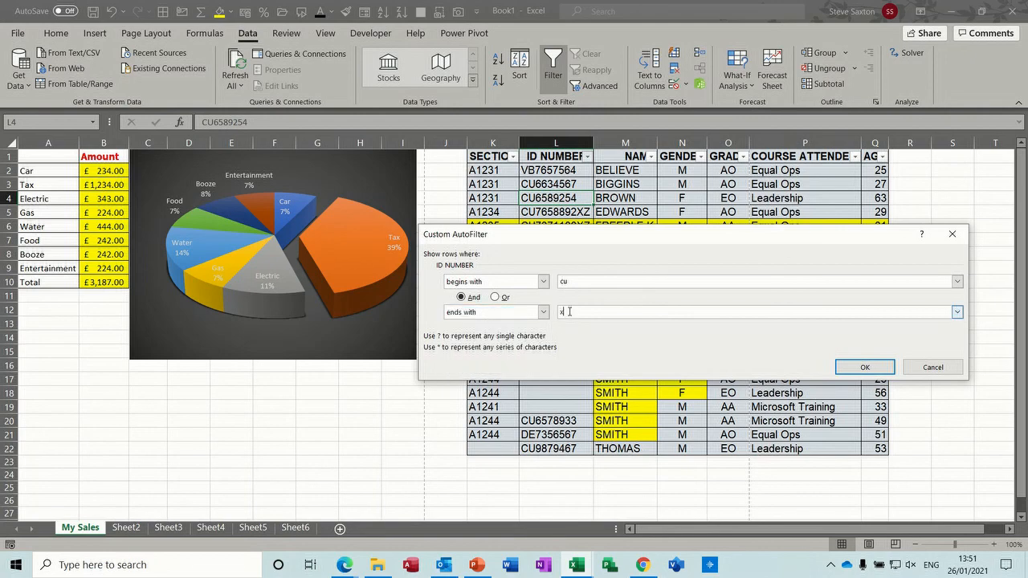
click(863, 367)
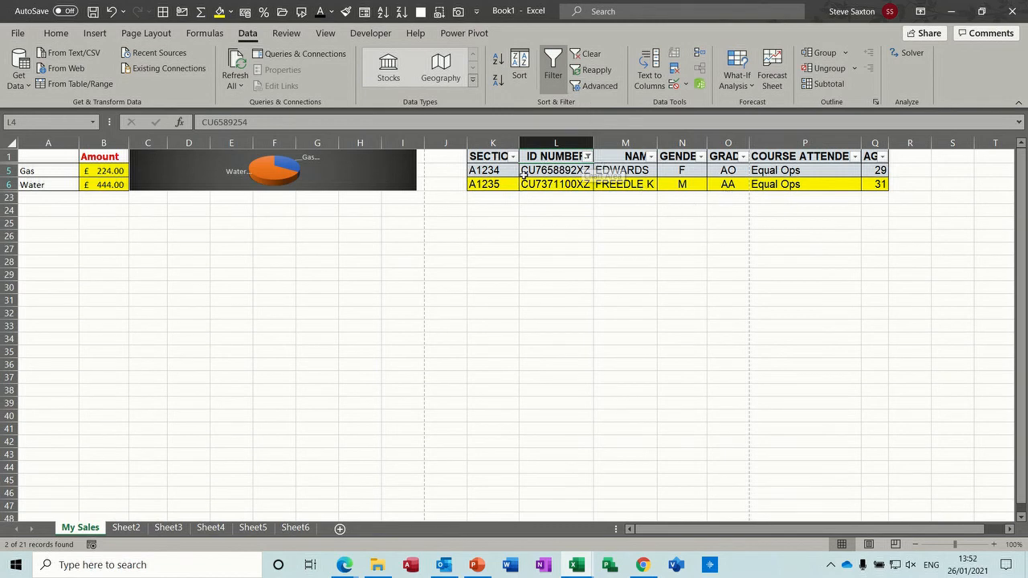
click(582, 55)
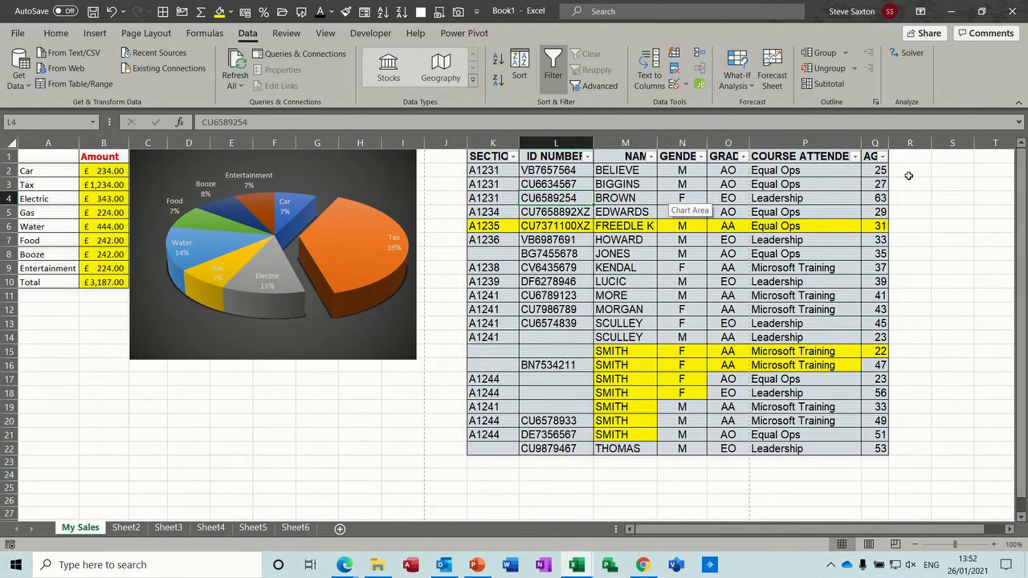